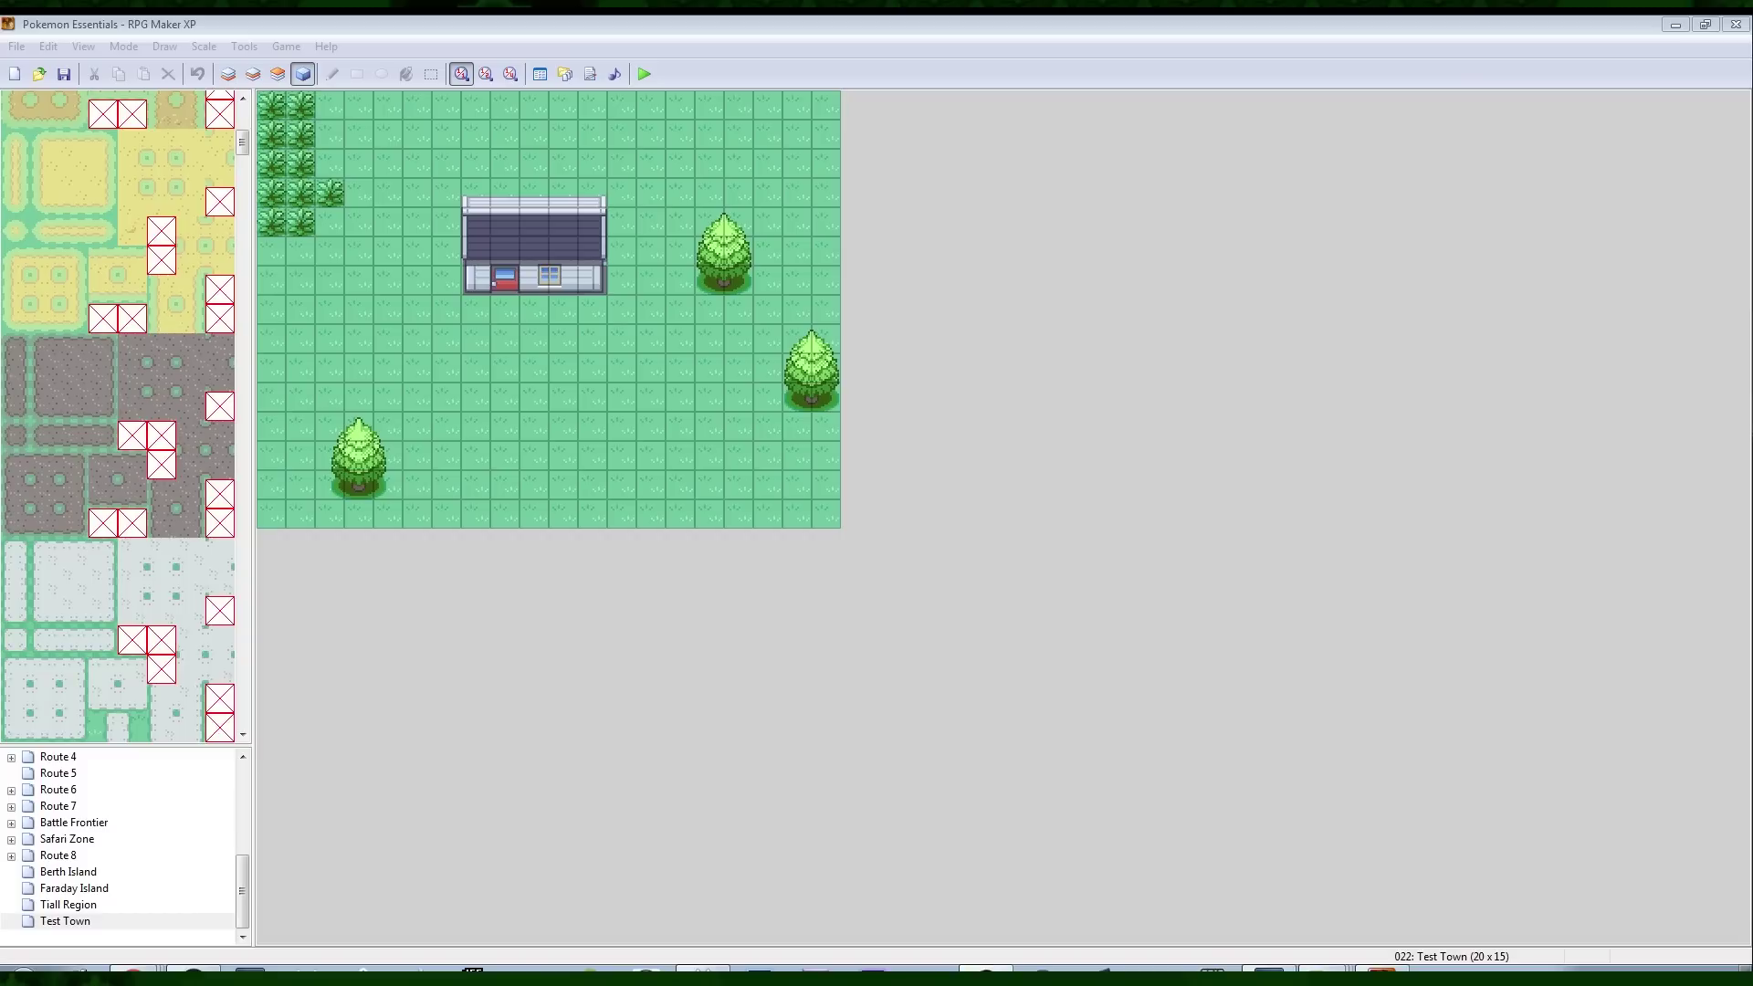
Resize the Test Town map to 30 tiles wide and 20 tiles high
left_click(1081, 542)
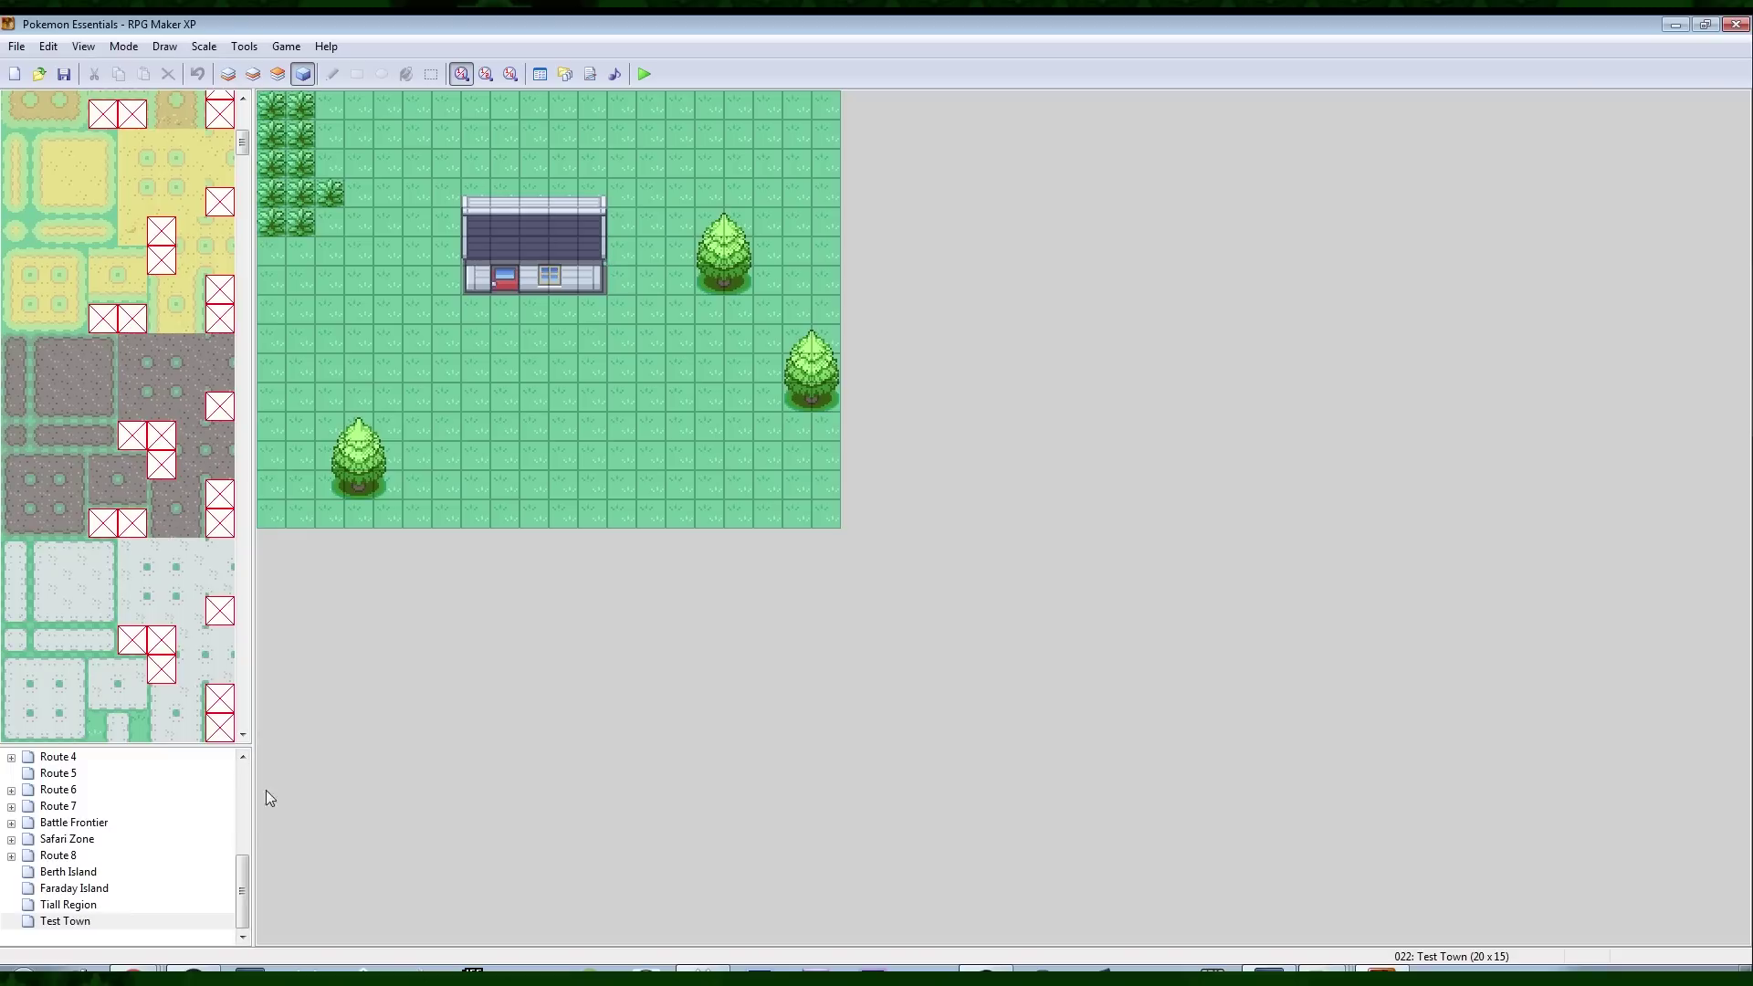
left_click(35, 918)
right_click(34, 917)
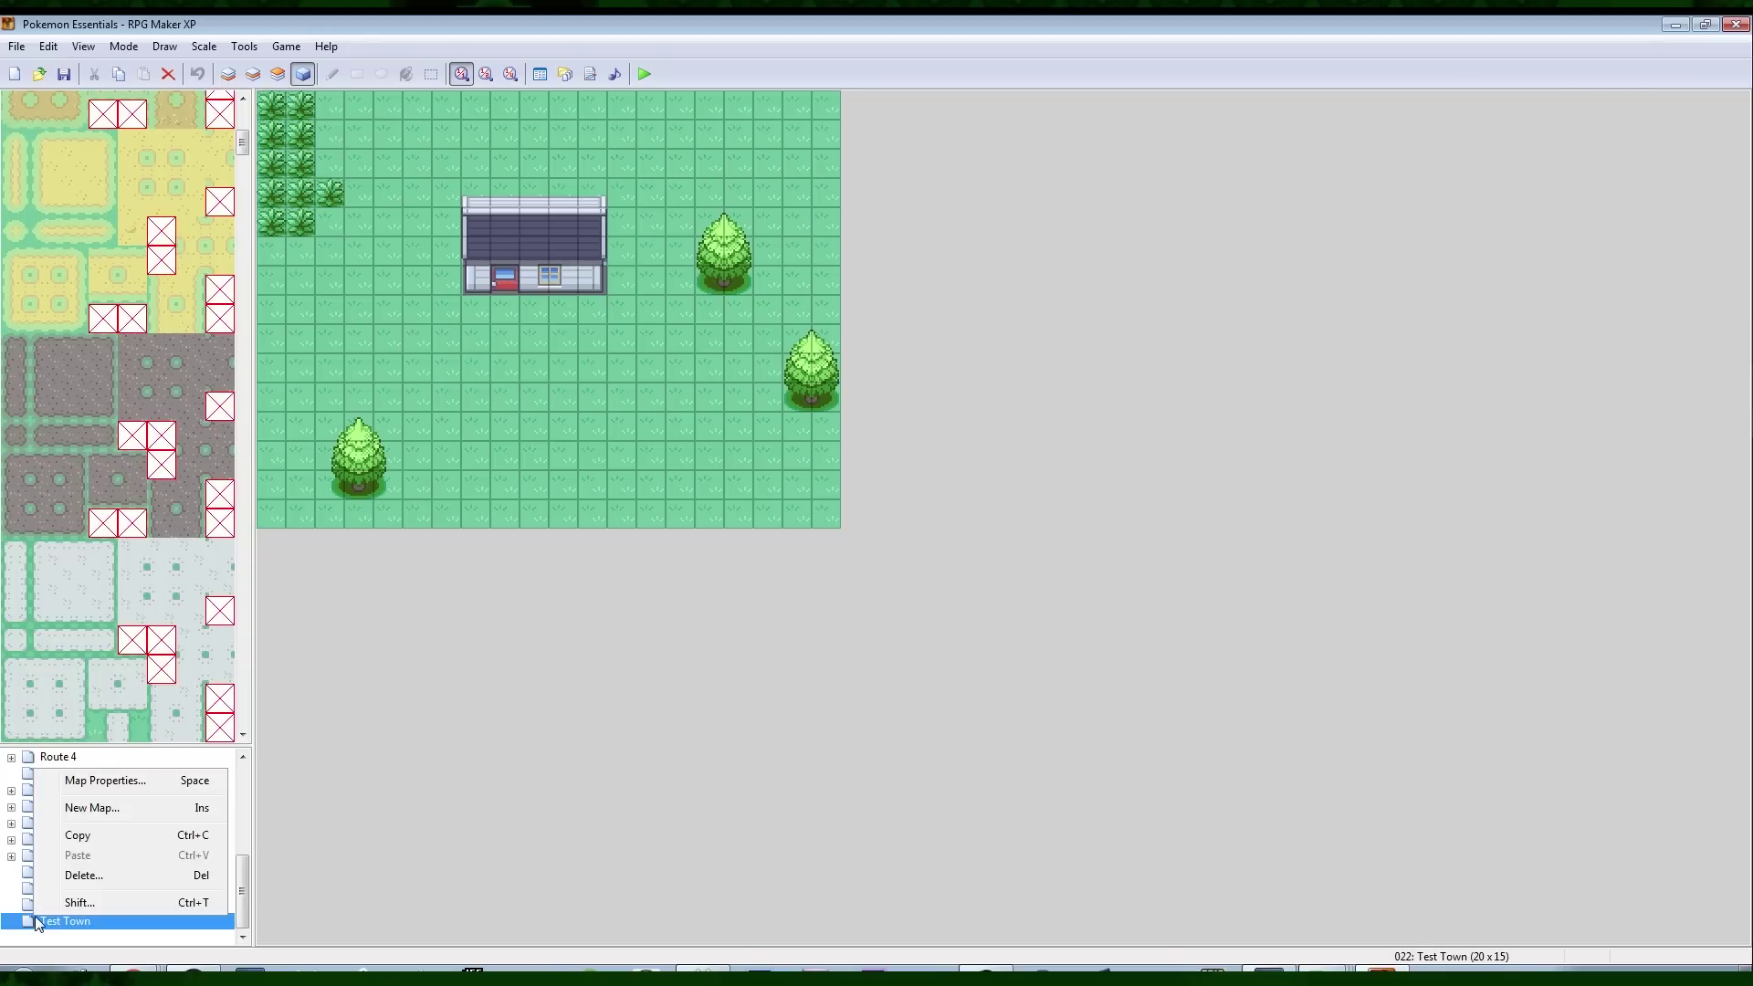
left_click(87, 781)
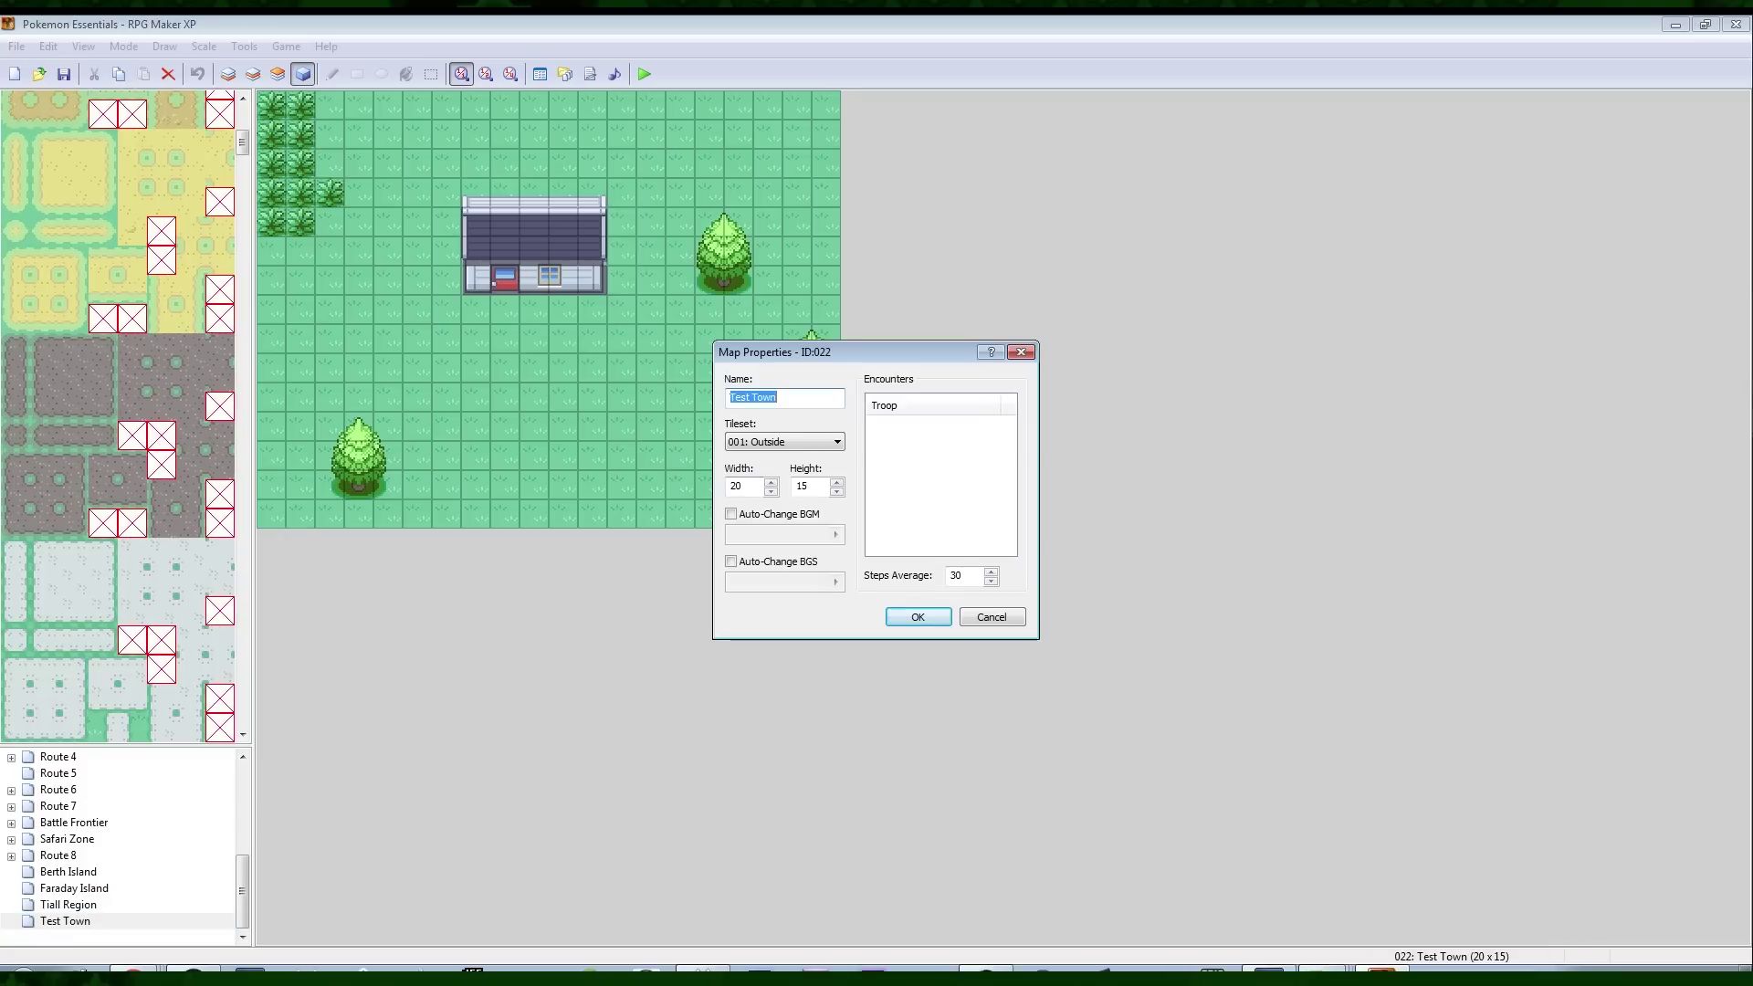
double_click(735, 486)
type("3")
left_click(918, 616)
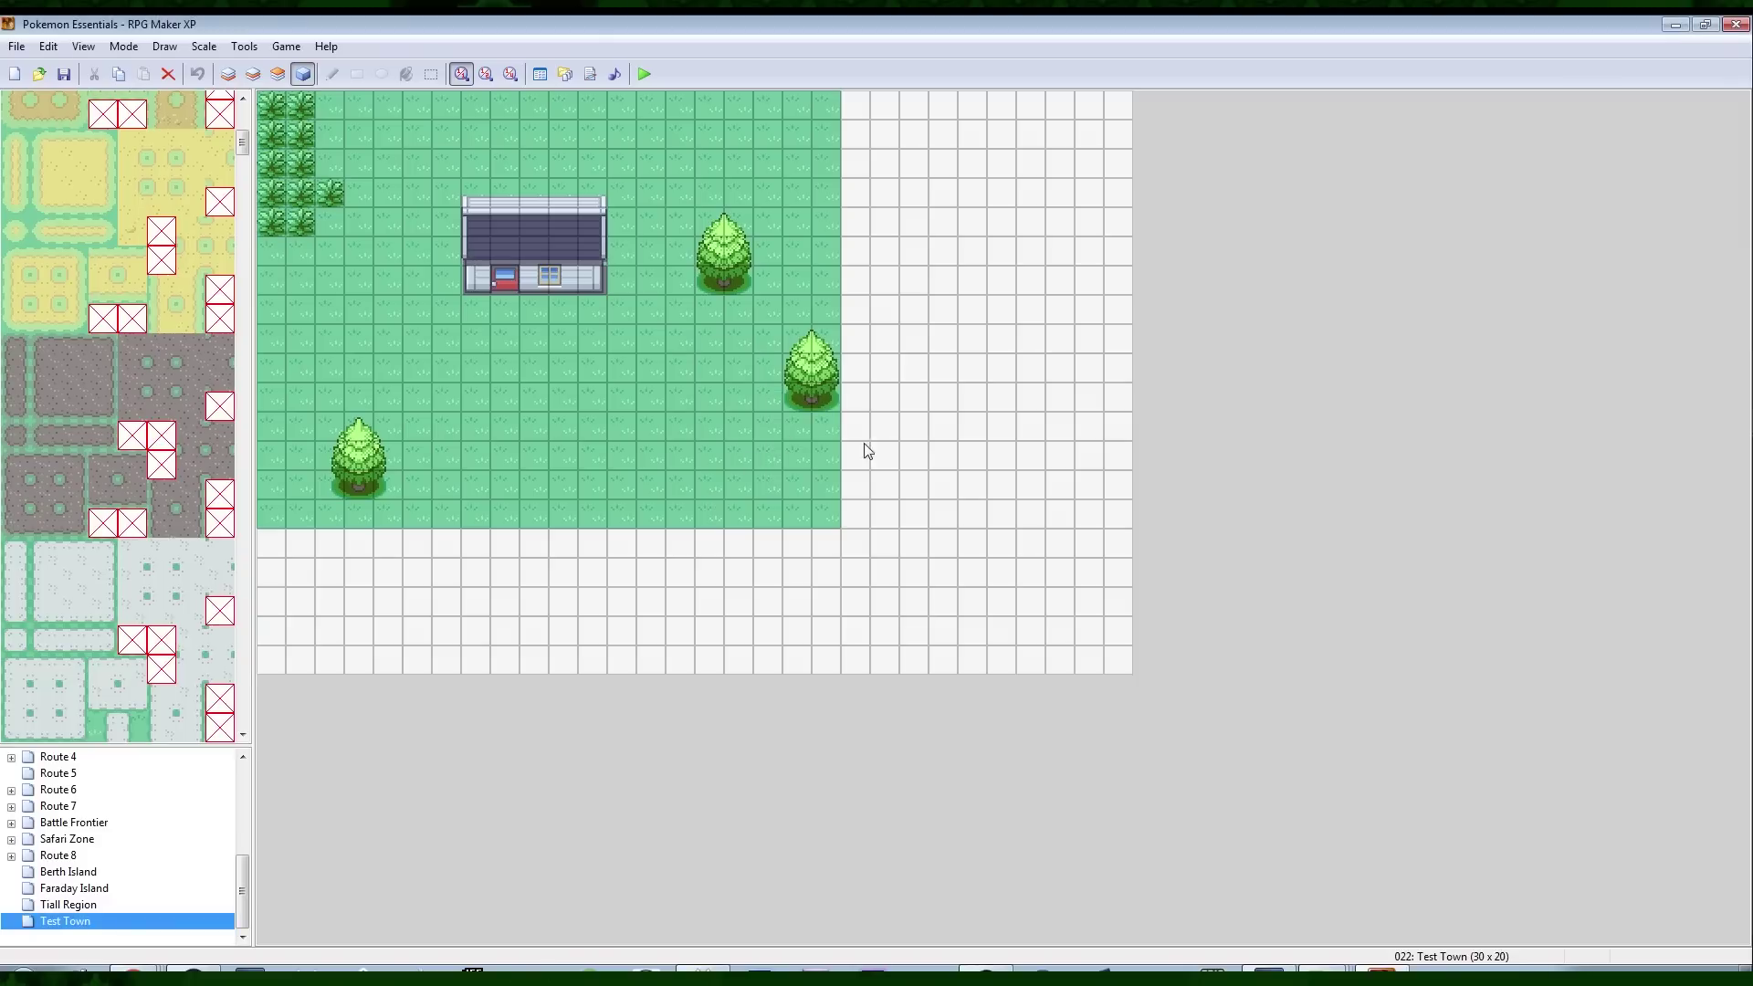
Show all map layers with the inactive ones dimmed, and check the contents of layers 1, 2 and 3
left_click(228, 74)
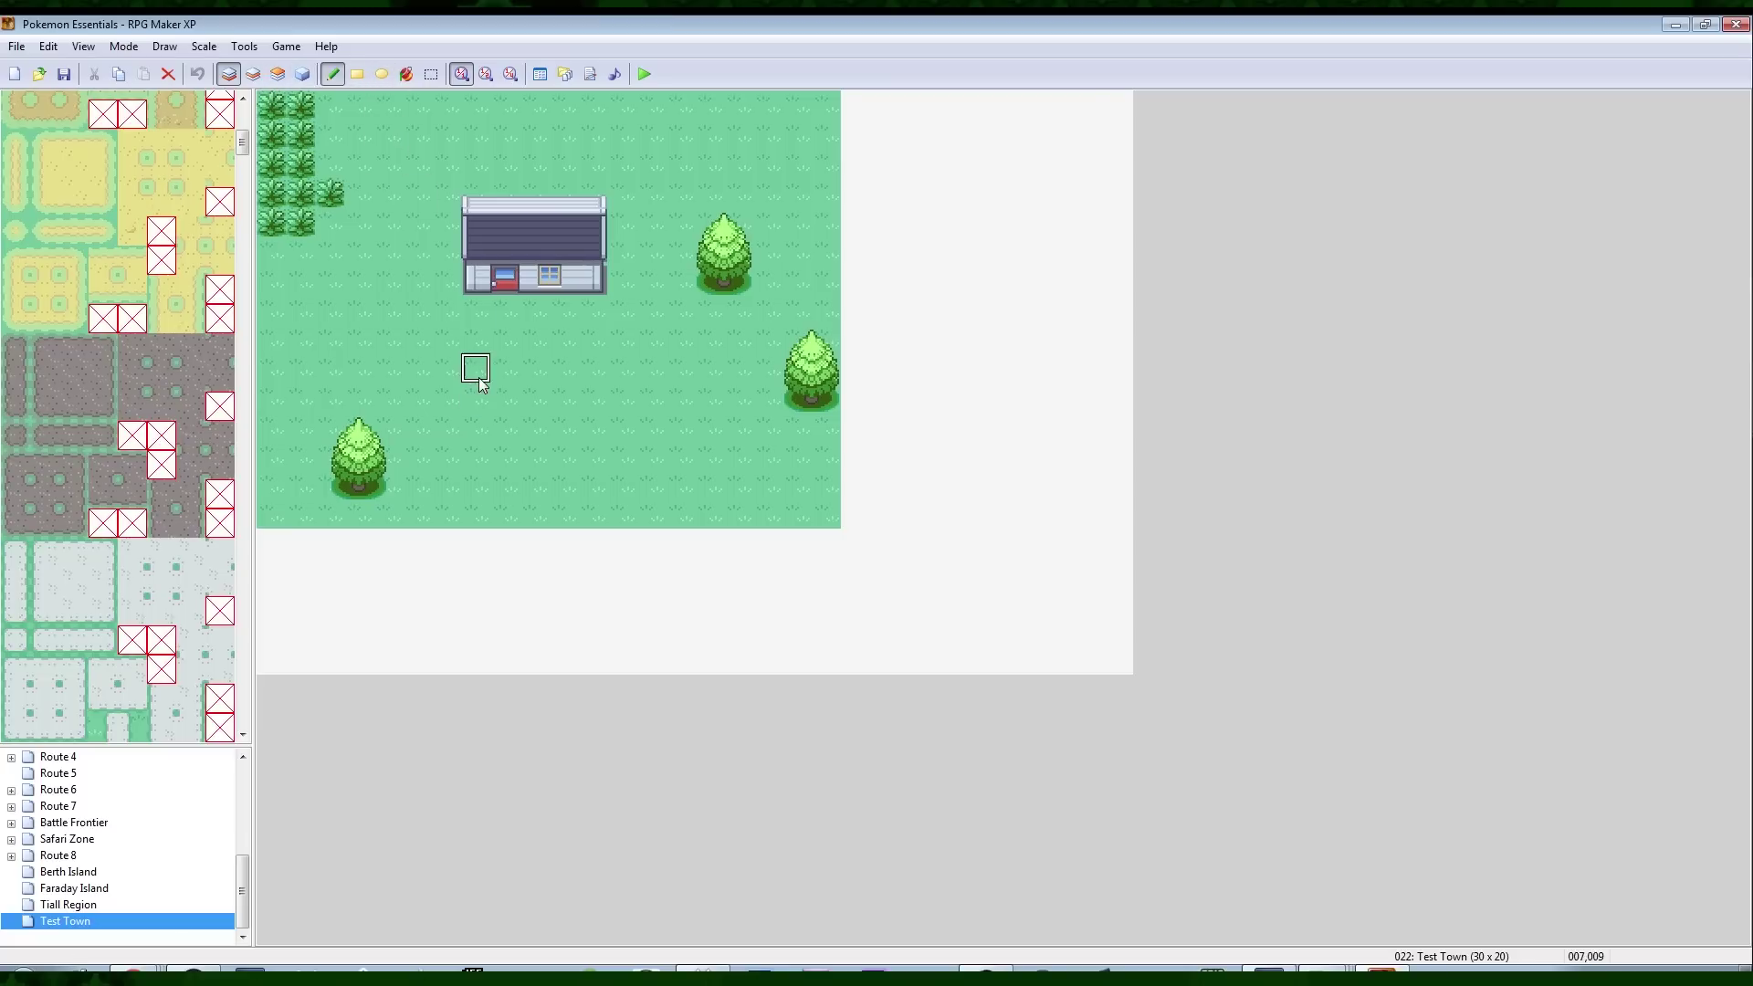
left_click(528, 377)
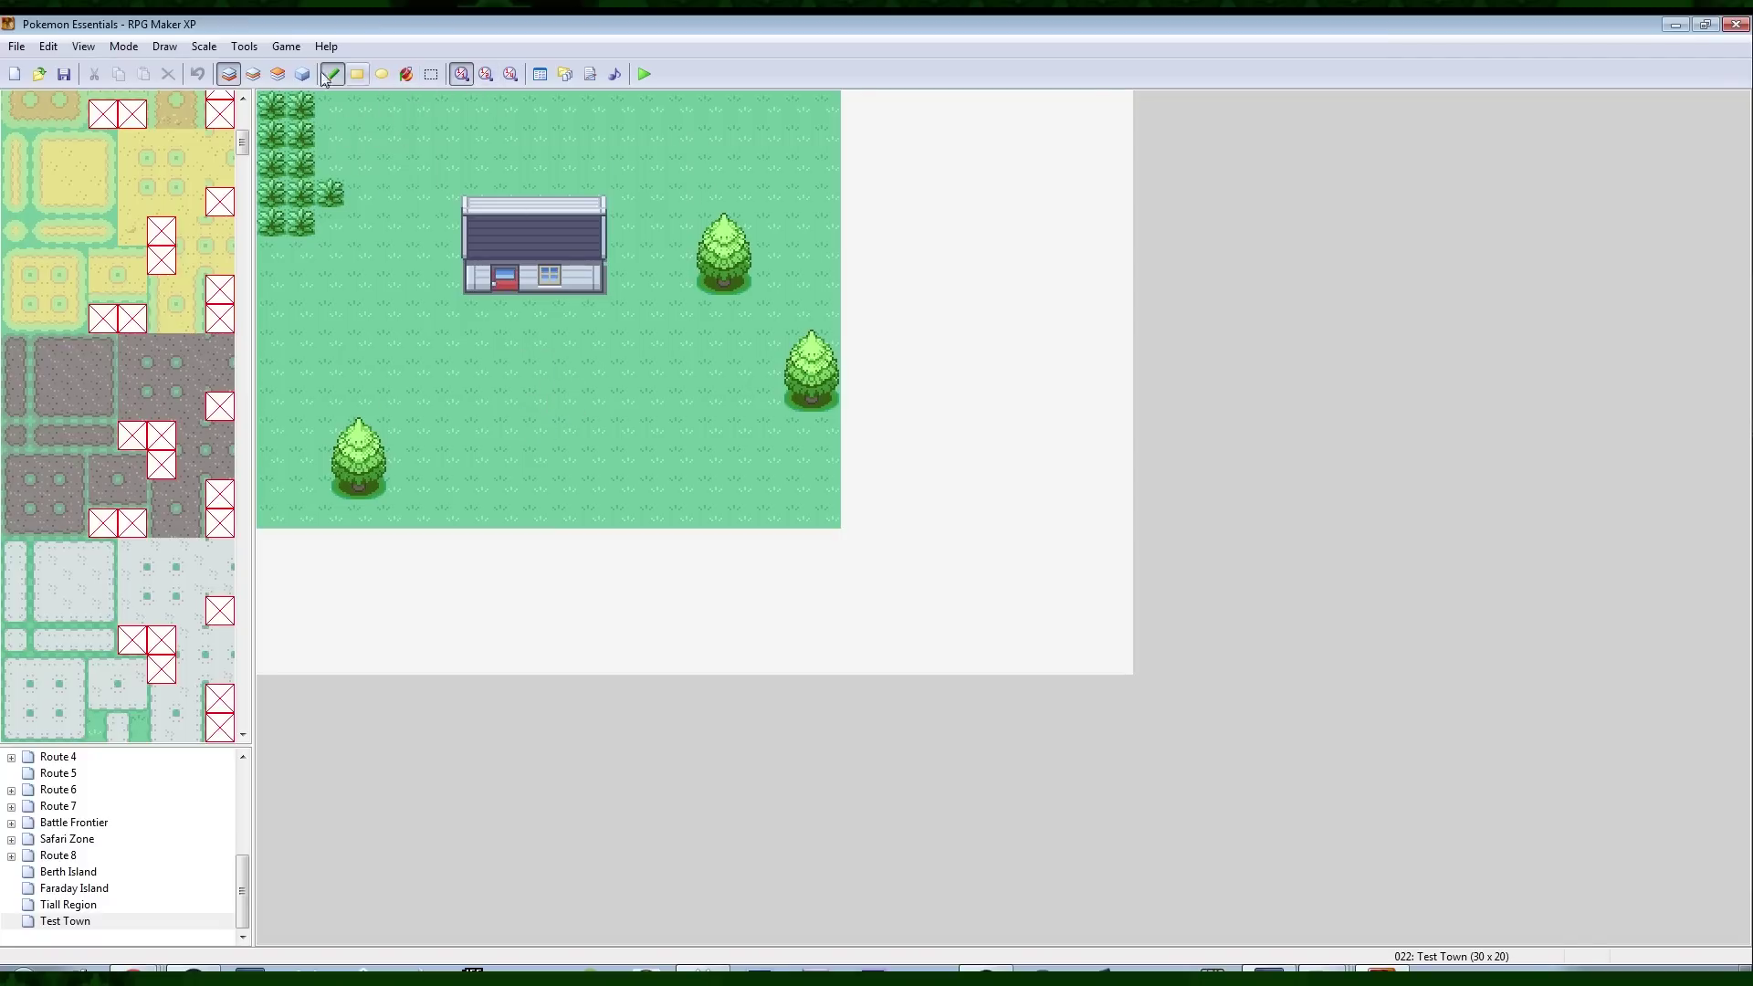
left_click(253, 74)
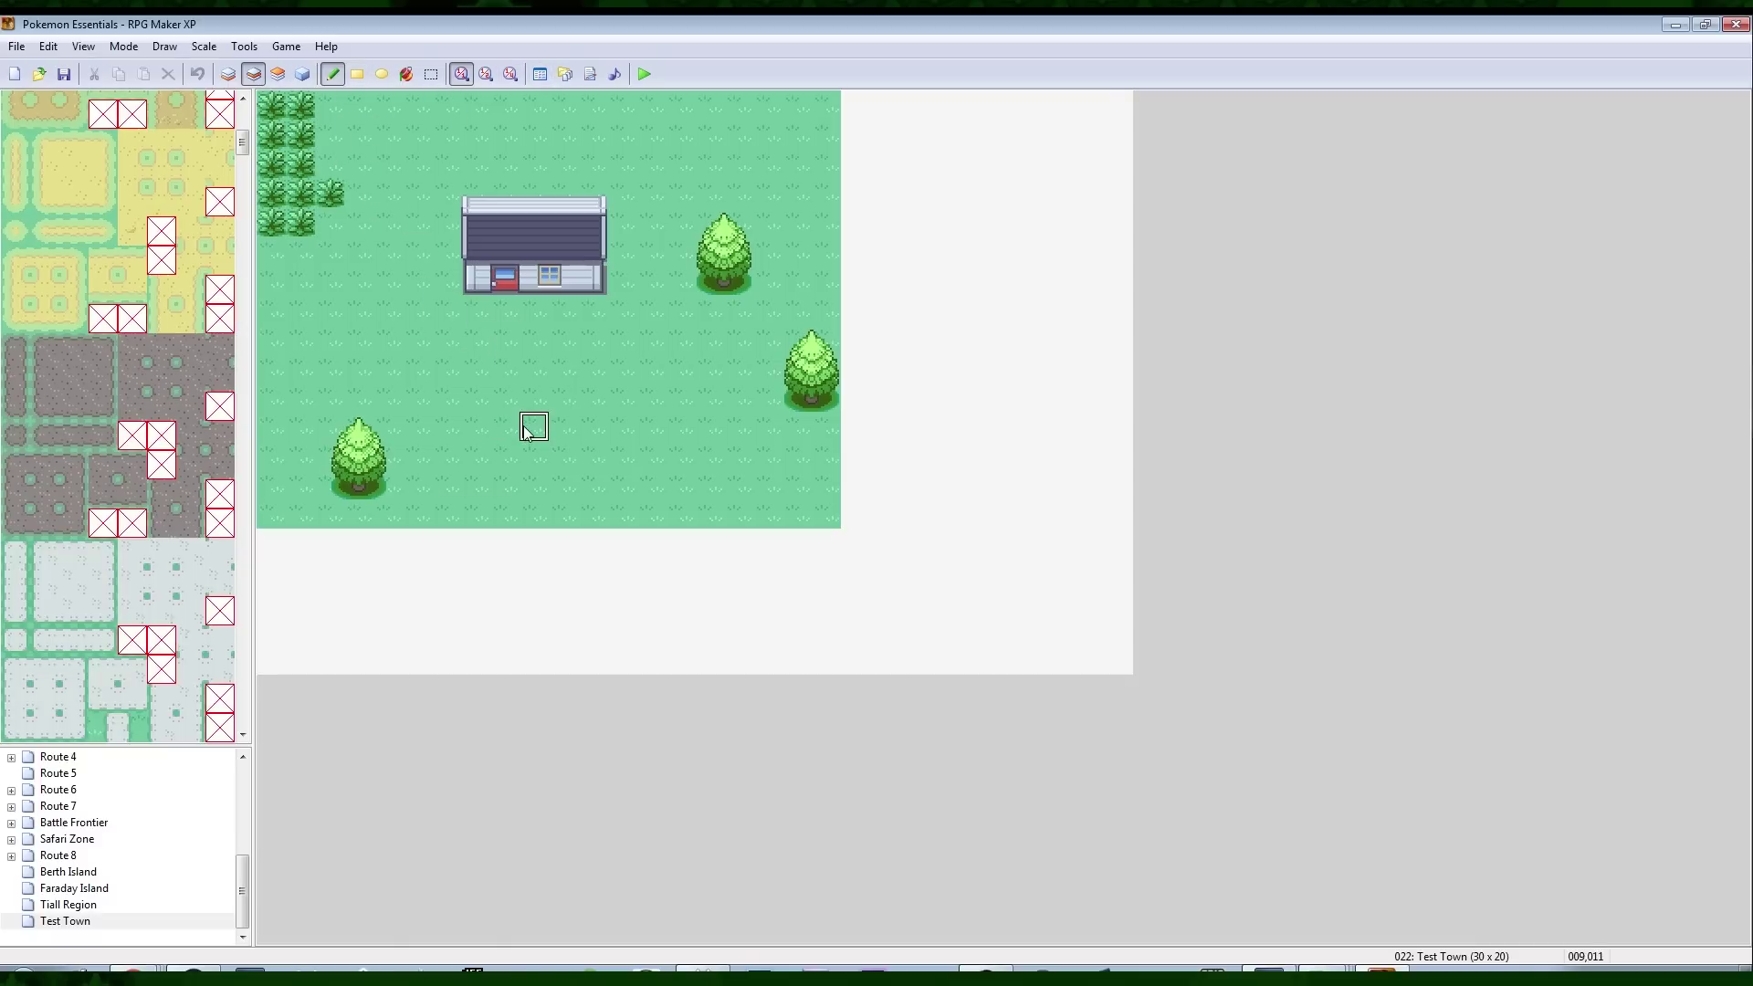
left_click(228, 74)
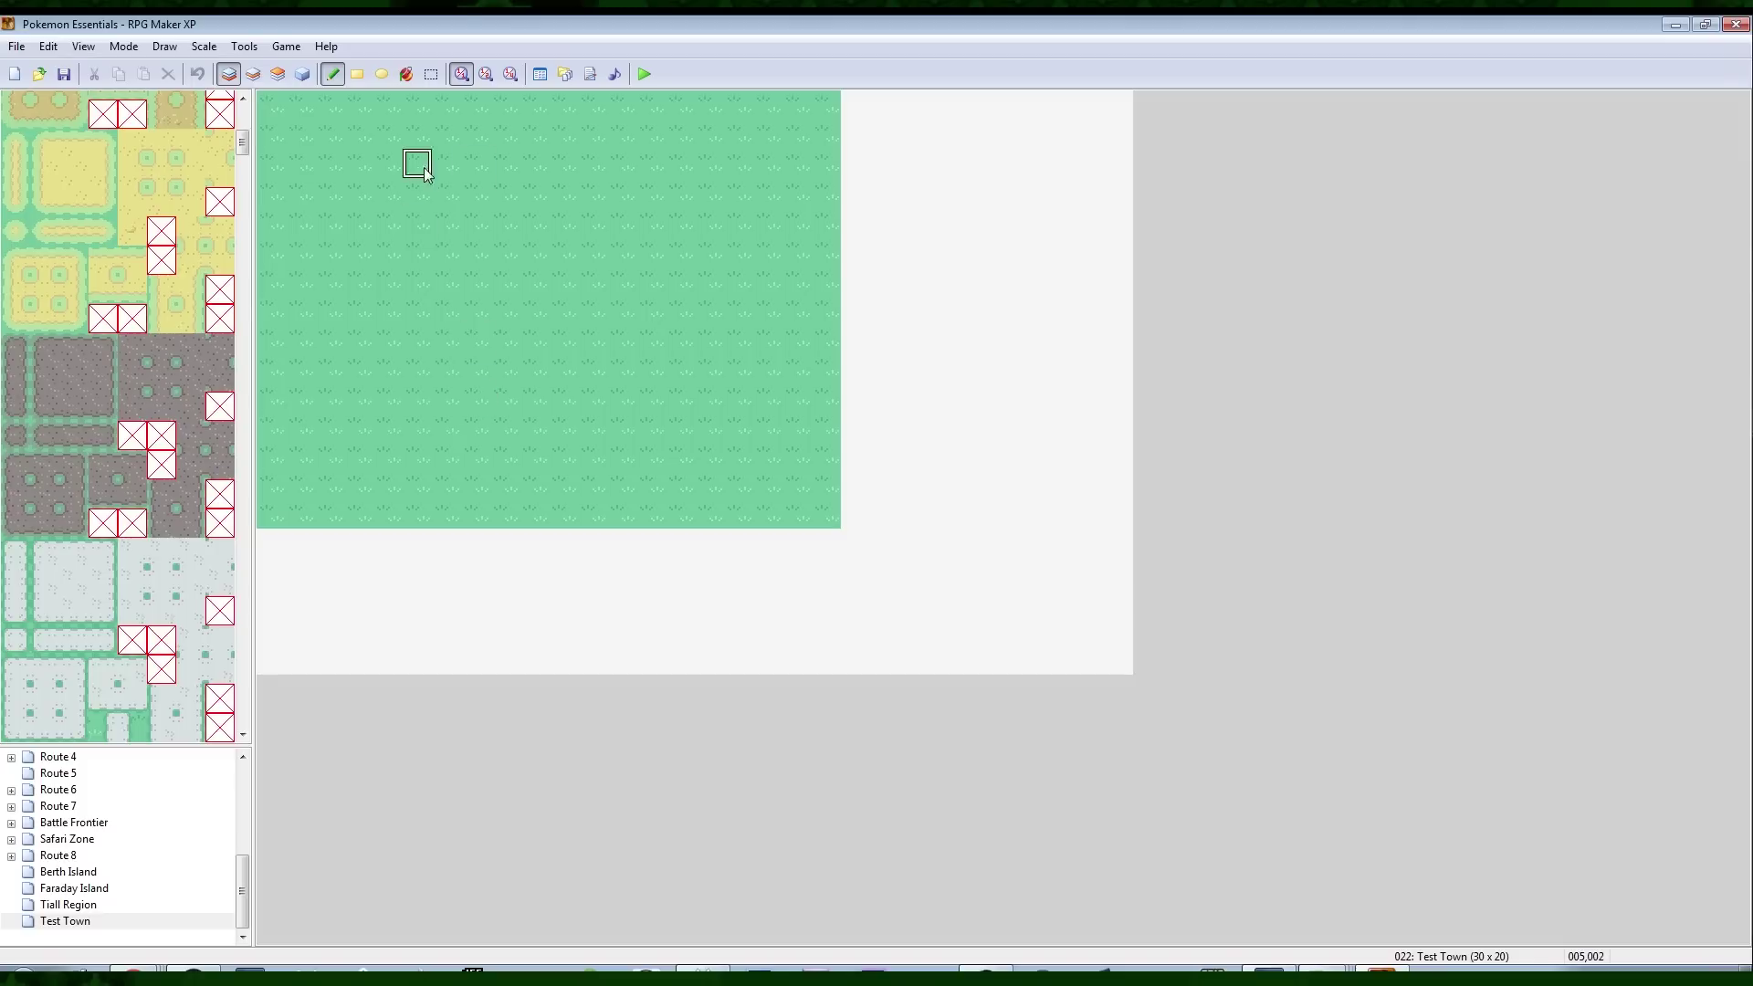
key("F3")
key("F8")
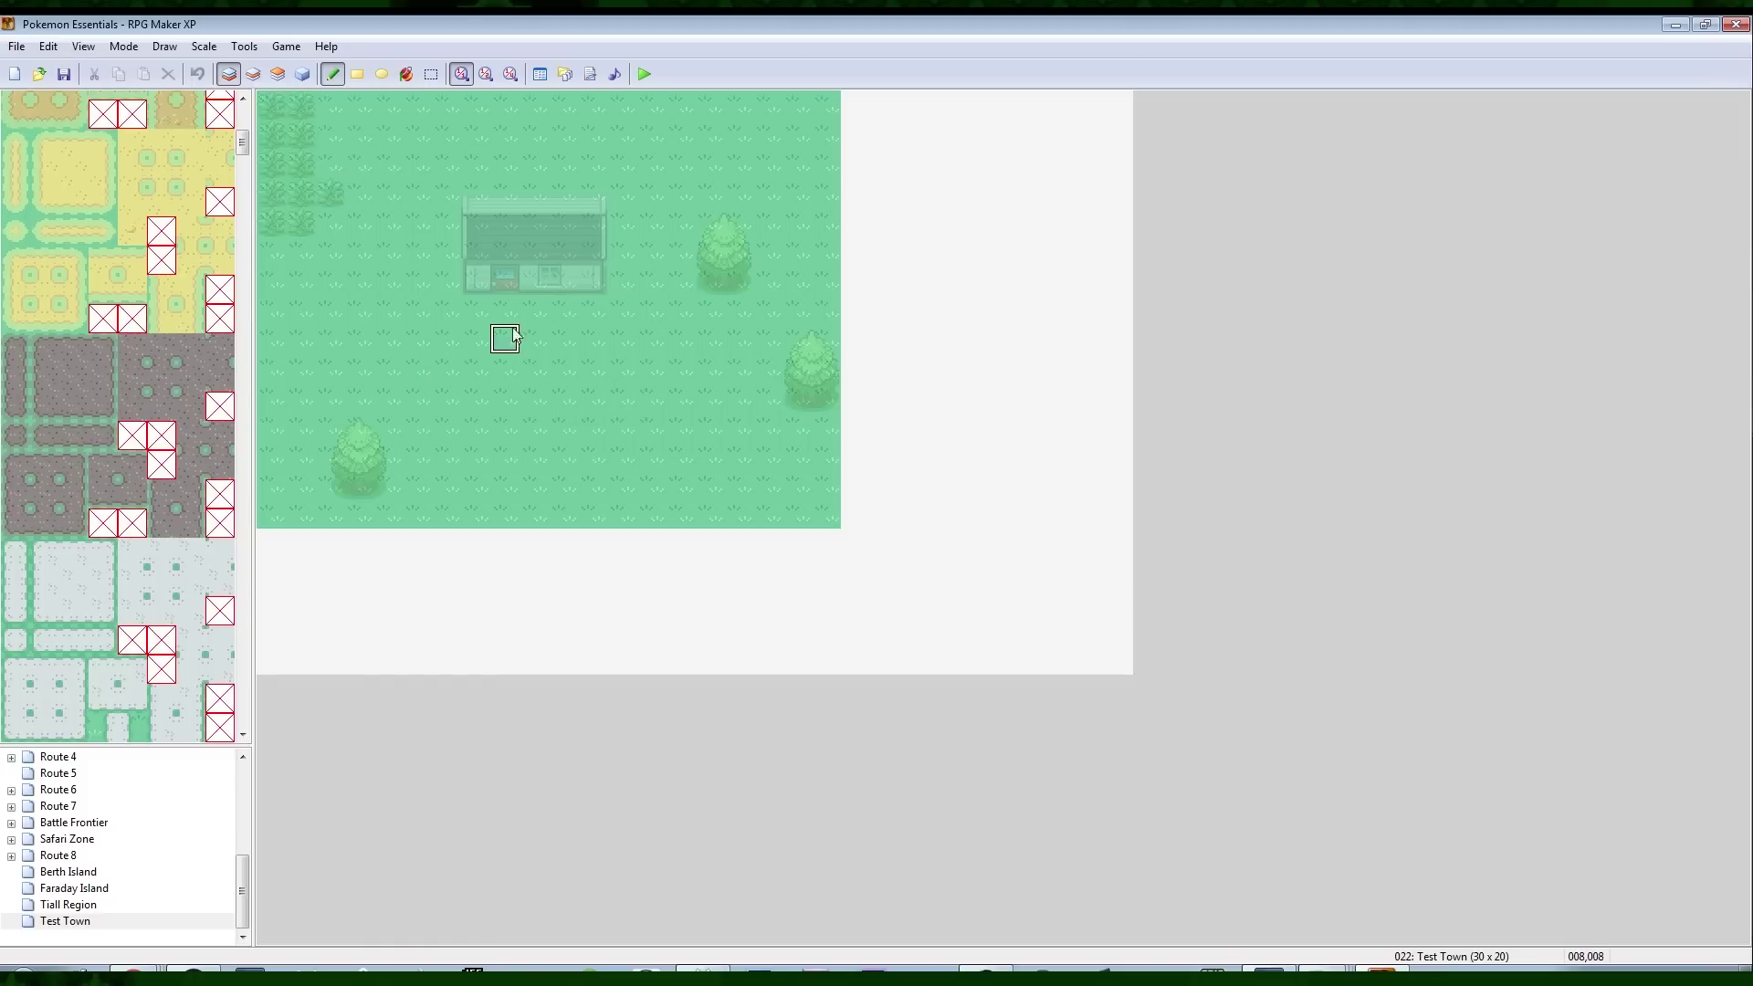
left_click(253, 76)
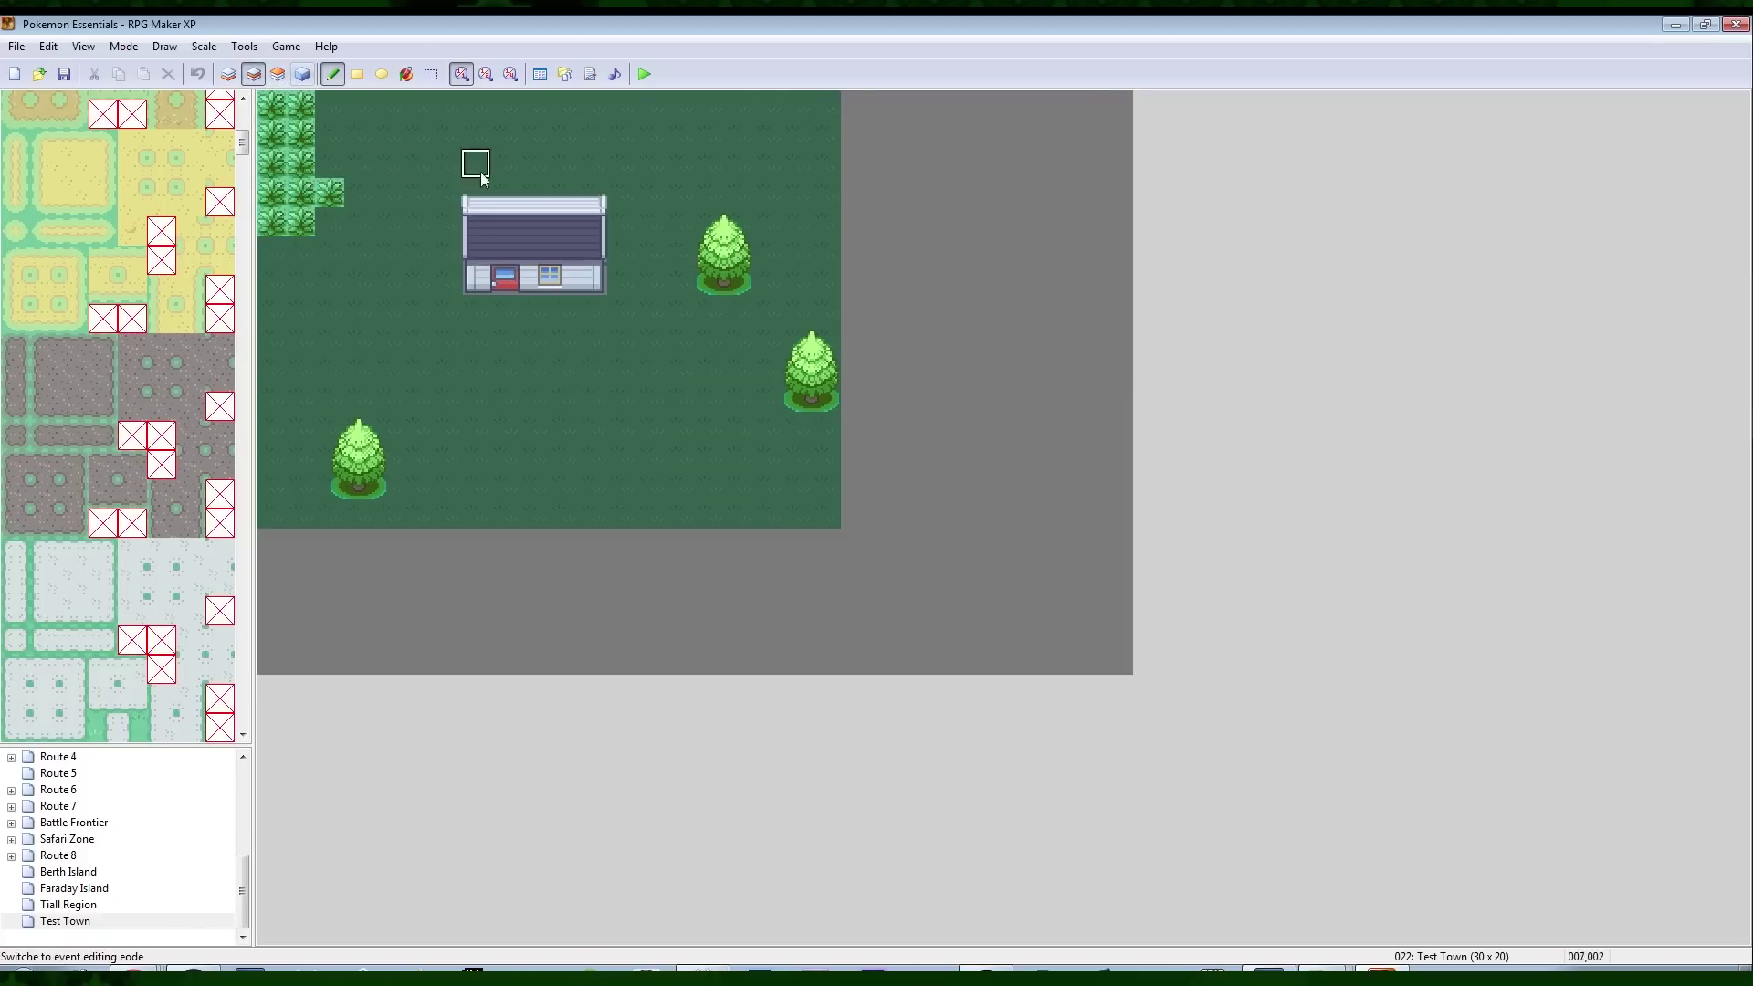
left_click(279, 75)
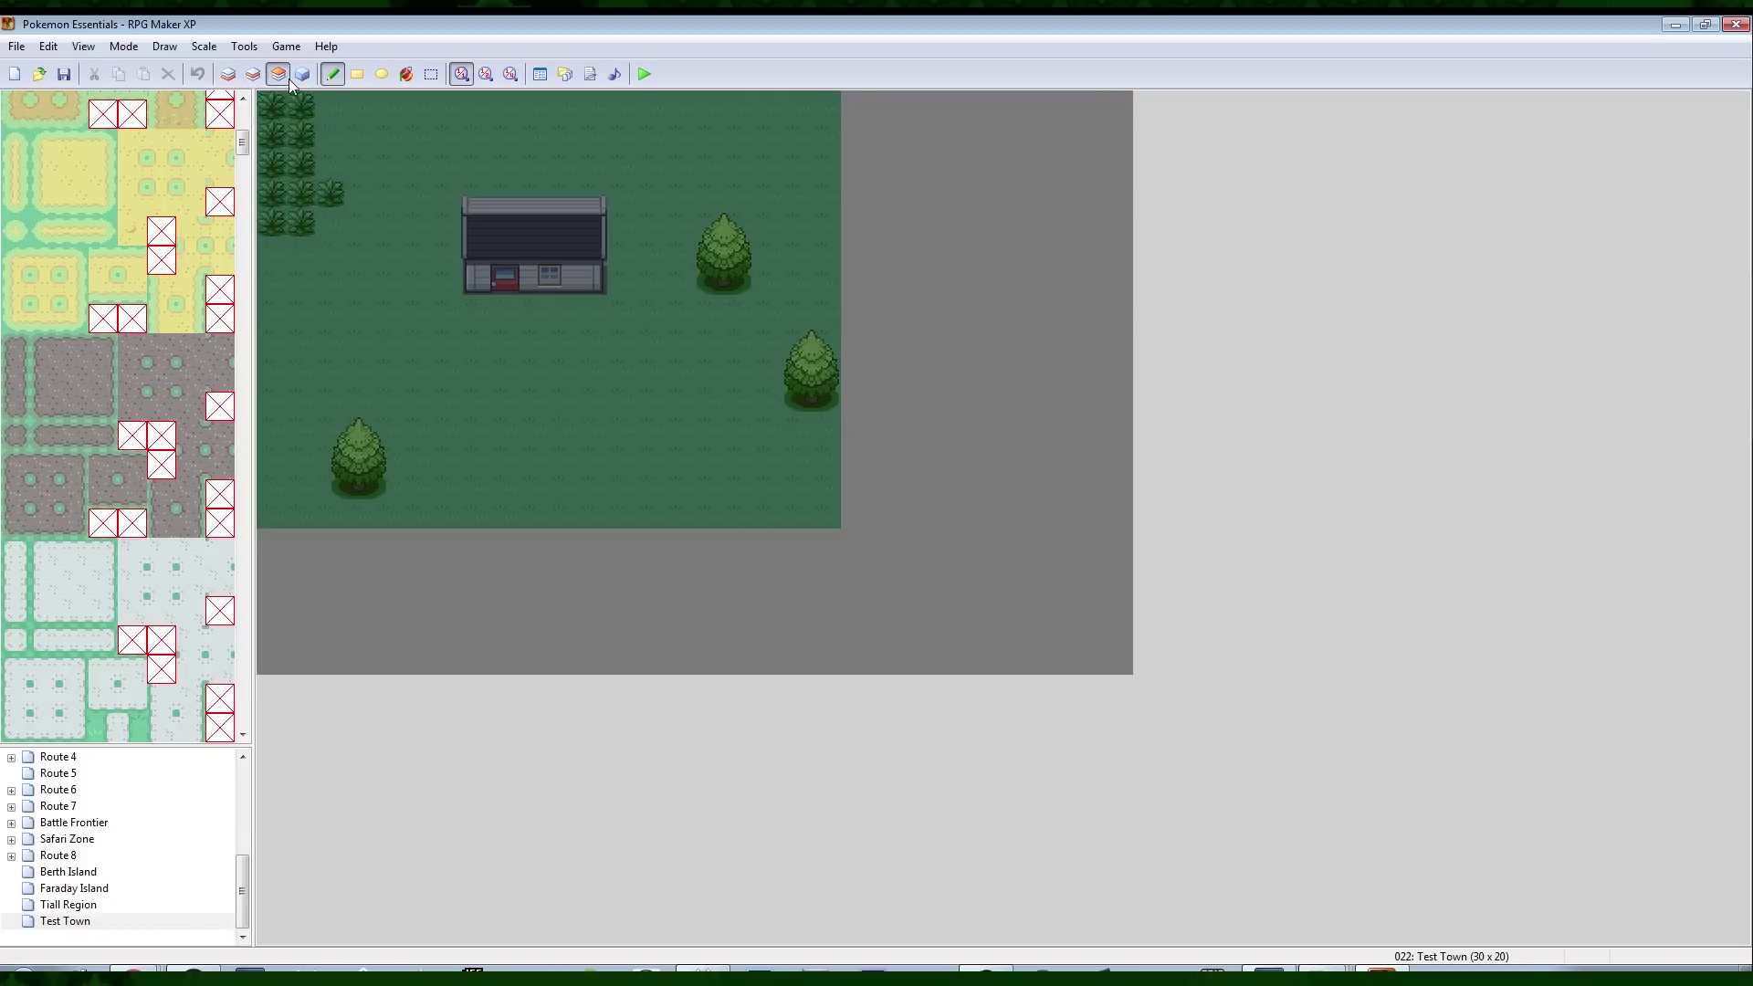
Flood-fill the blank area of layer 1 with the grass ground tile
left_click(228, 73)
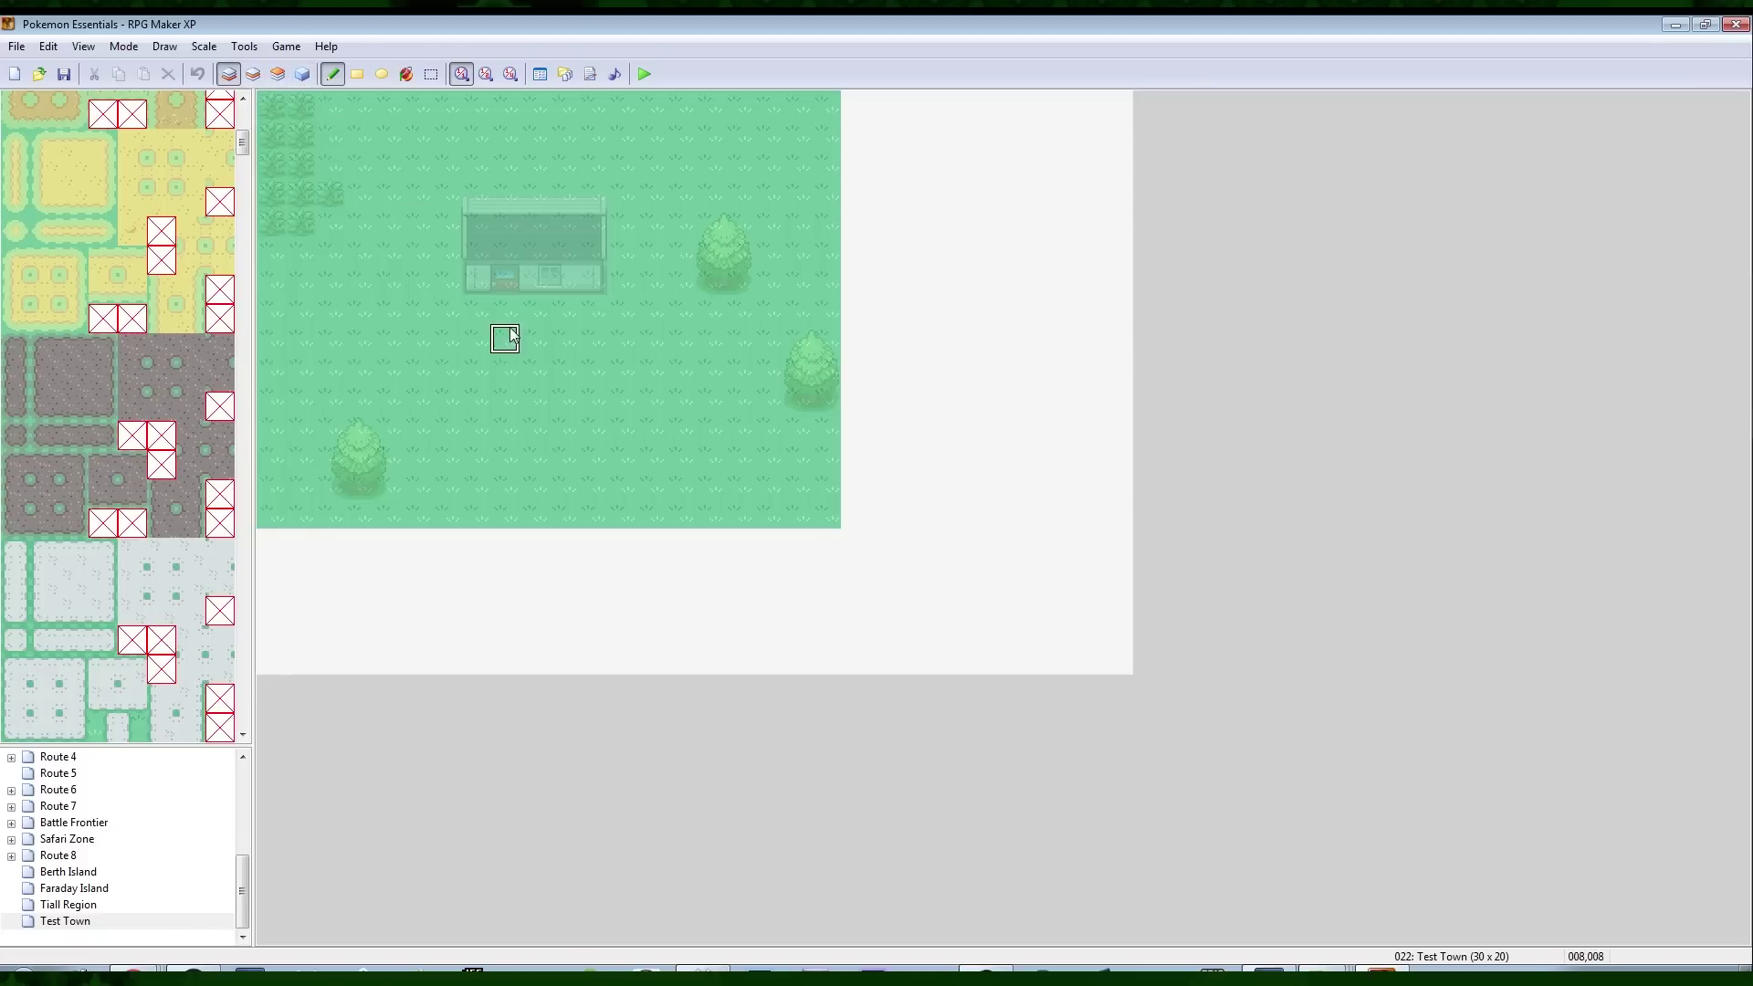
left_click(407, 74)
left_click(918, 264)
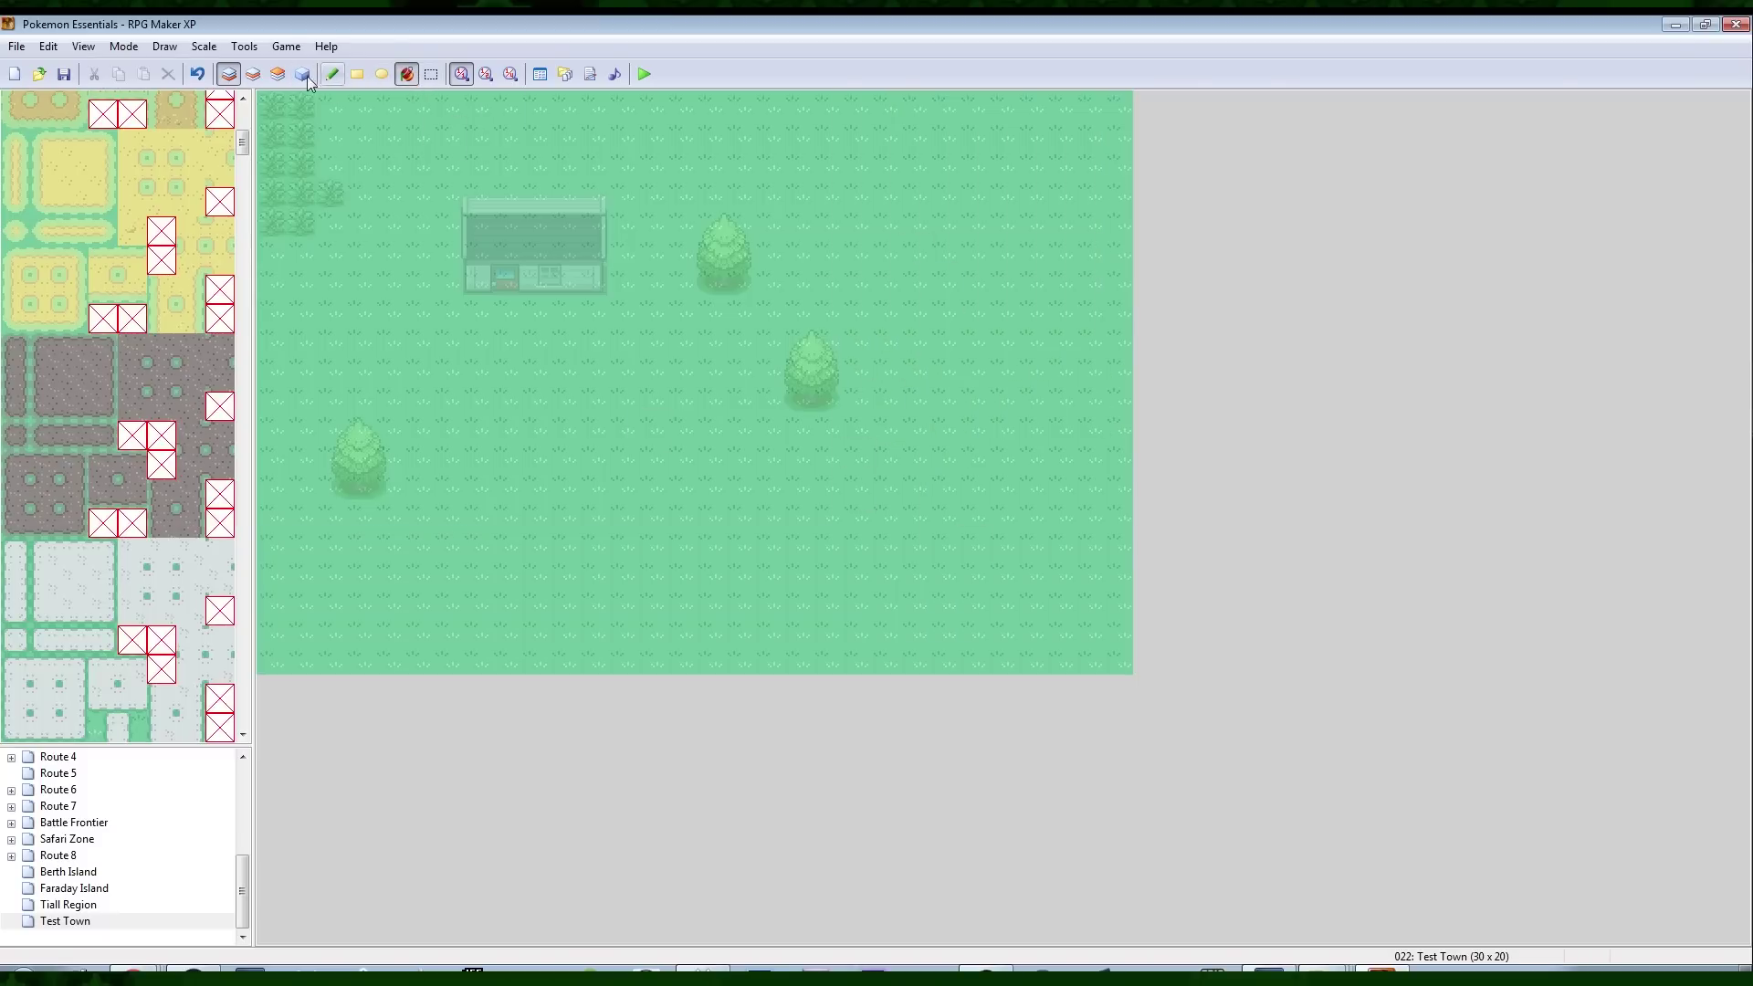
Copy the whole house on layer 2, try flood-filling the empty area with it, and undo the fill
left_click(253, 74)
mouse_move(502, 226)
right_mouse_down()
mouse_move(591, 208)
mouse_move(596, 259)
mouse_move(539, 251)
right_mouse_up()
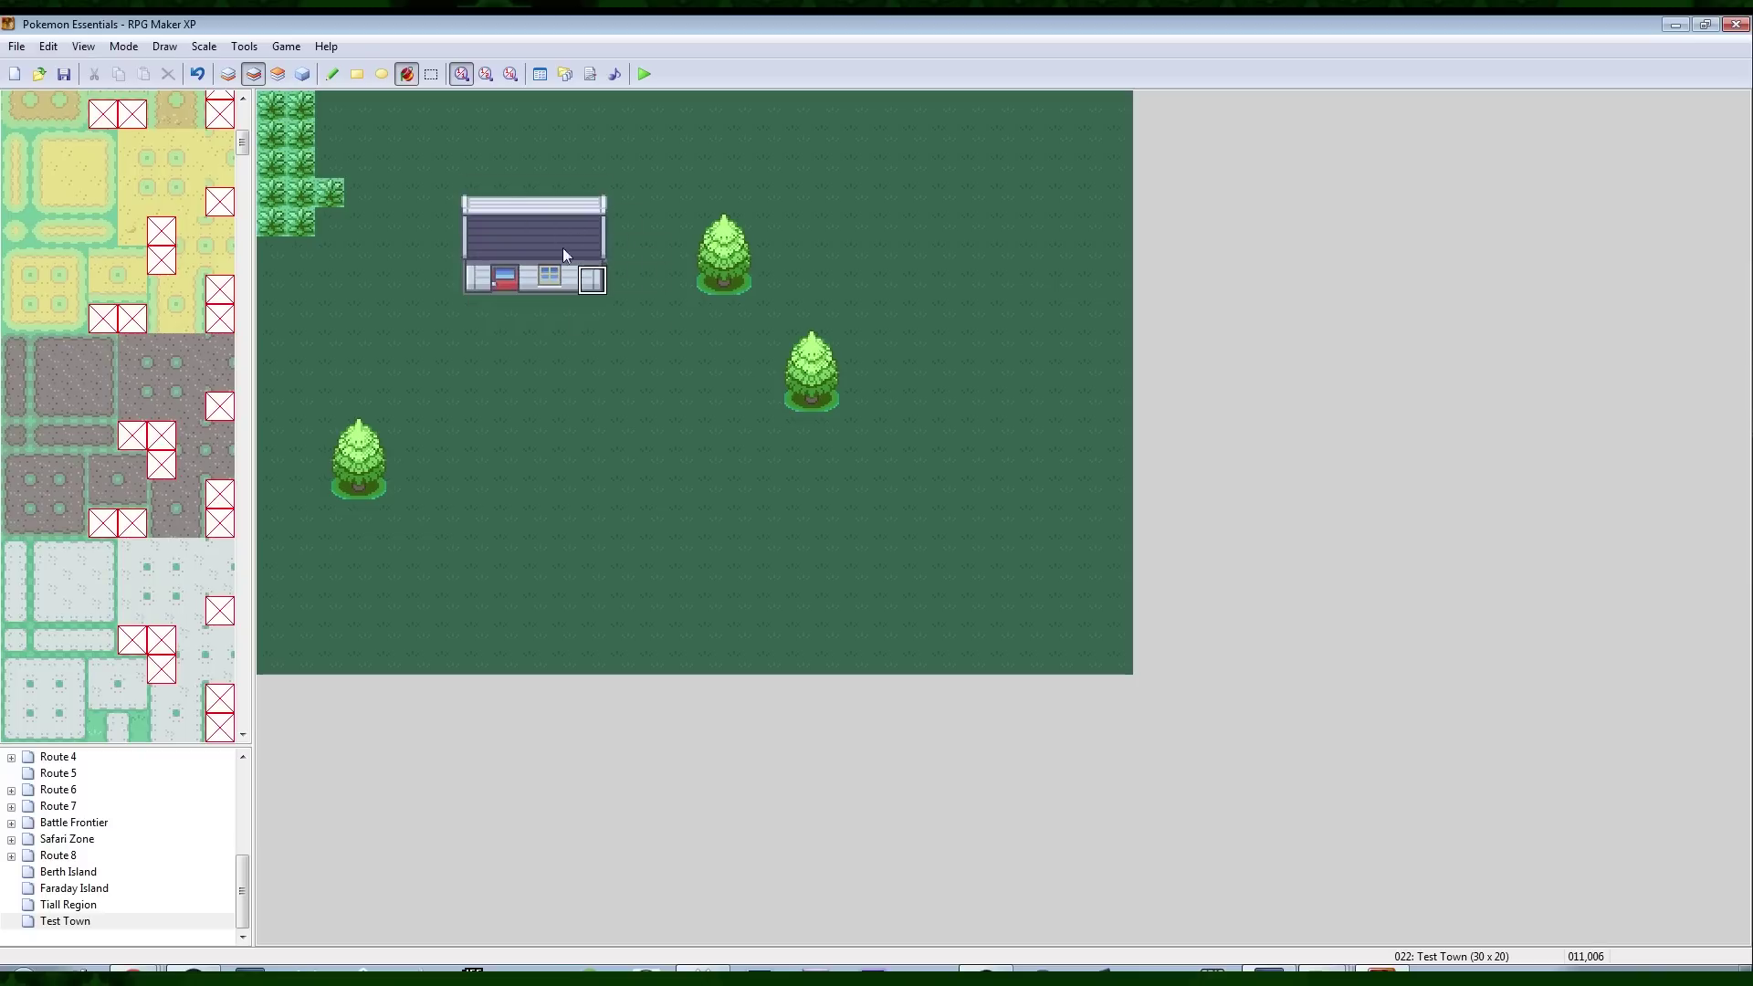
left_click(812, 237)
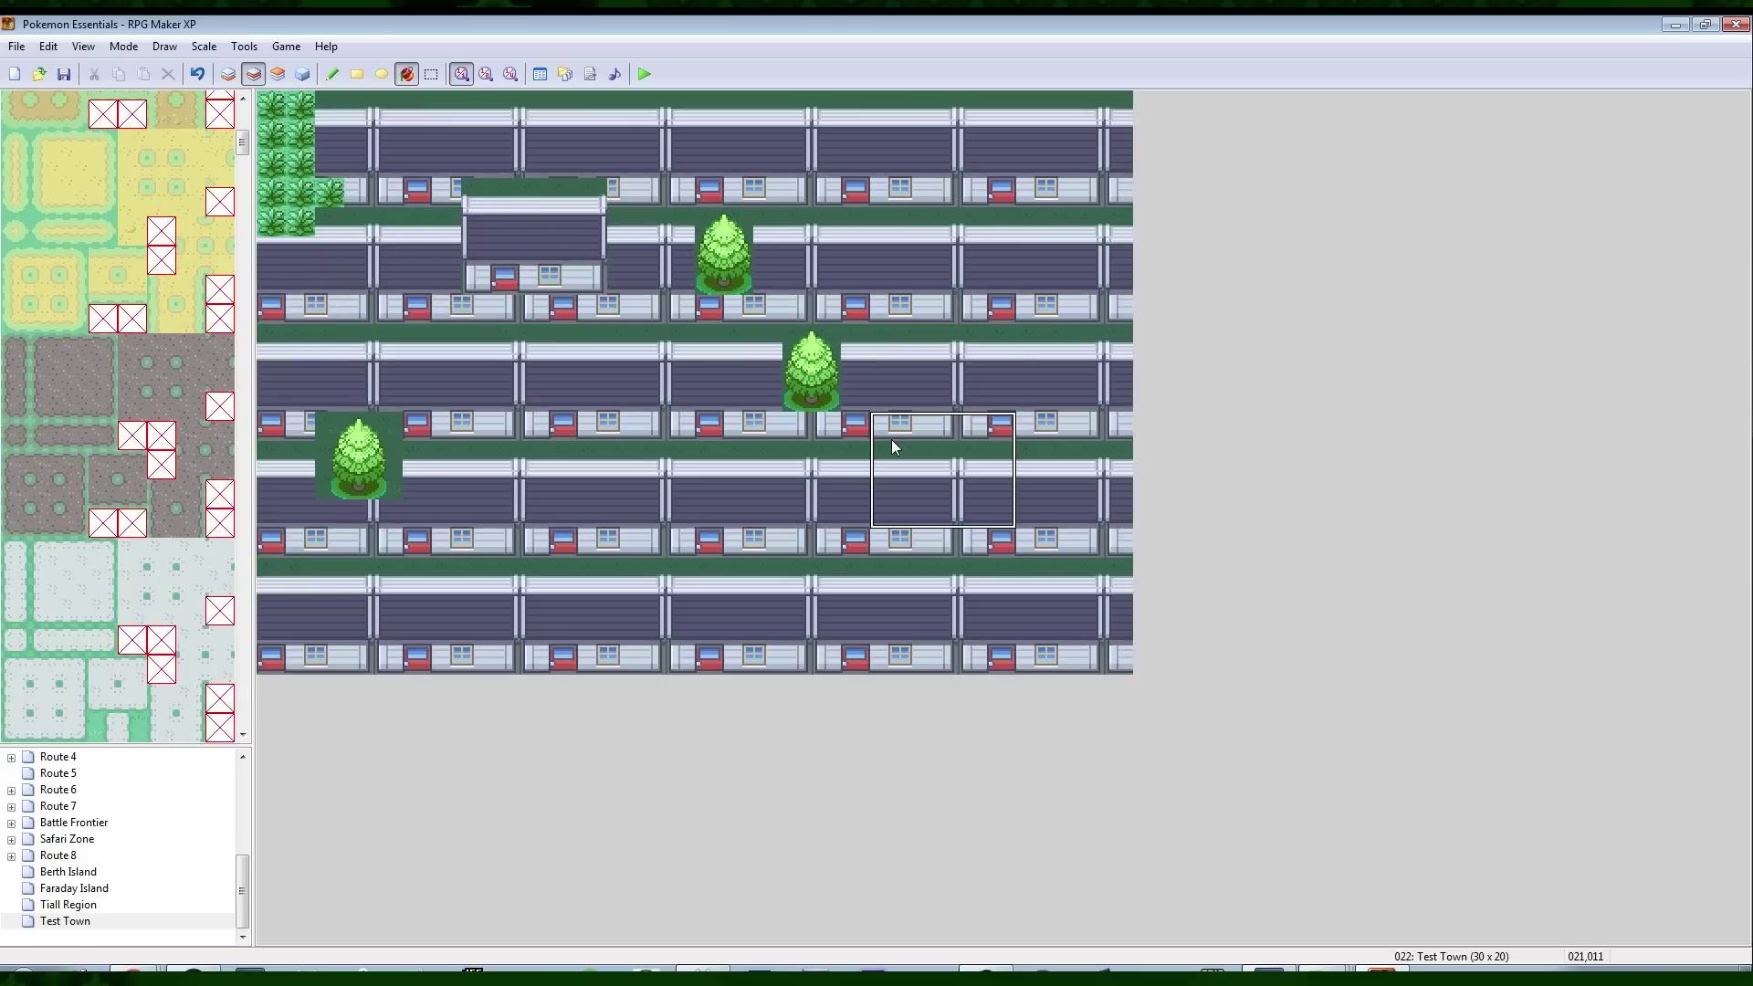
key("ctrl+z")
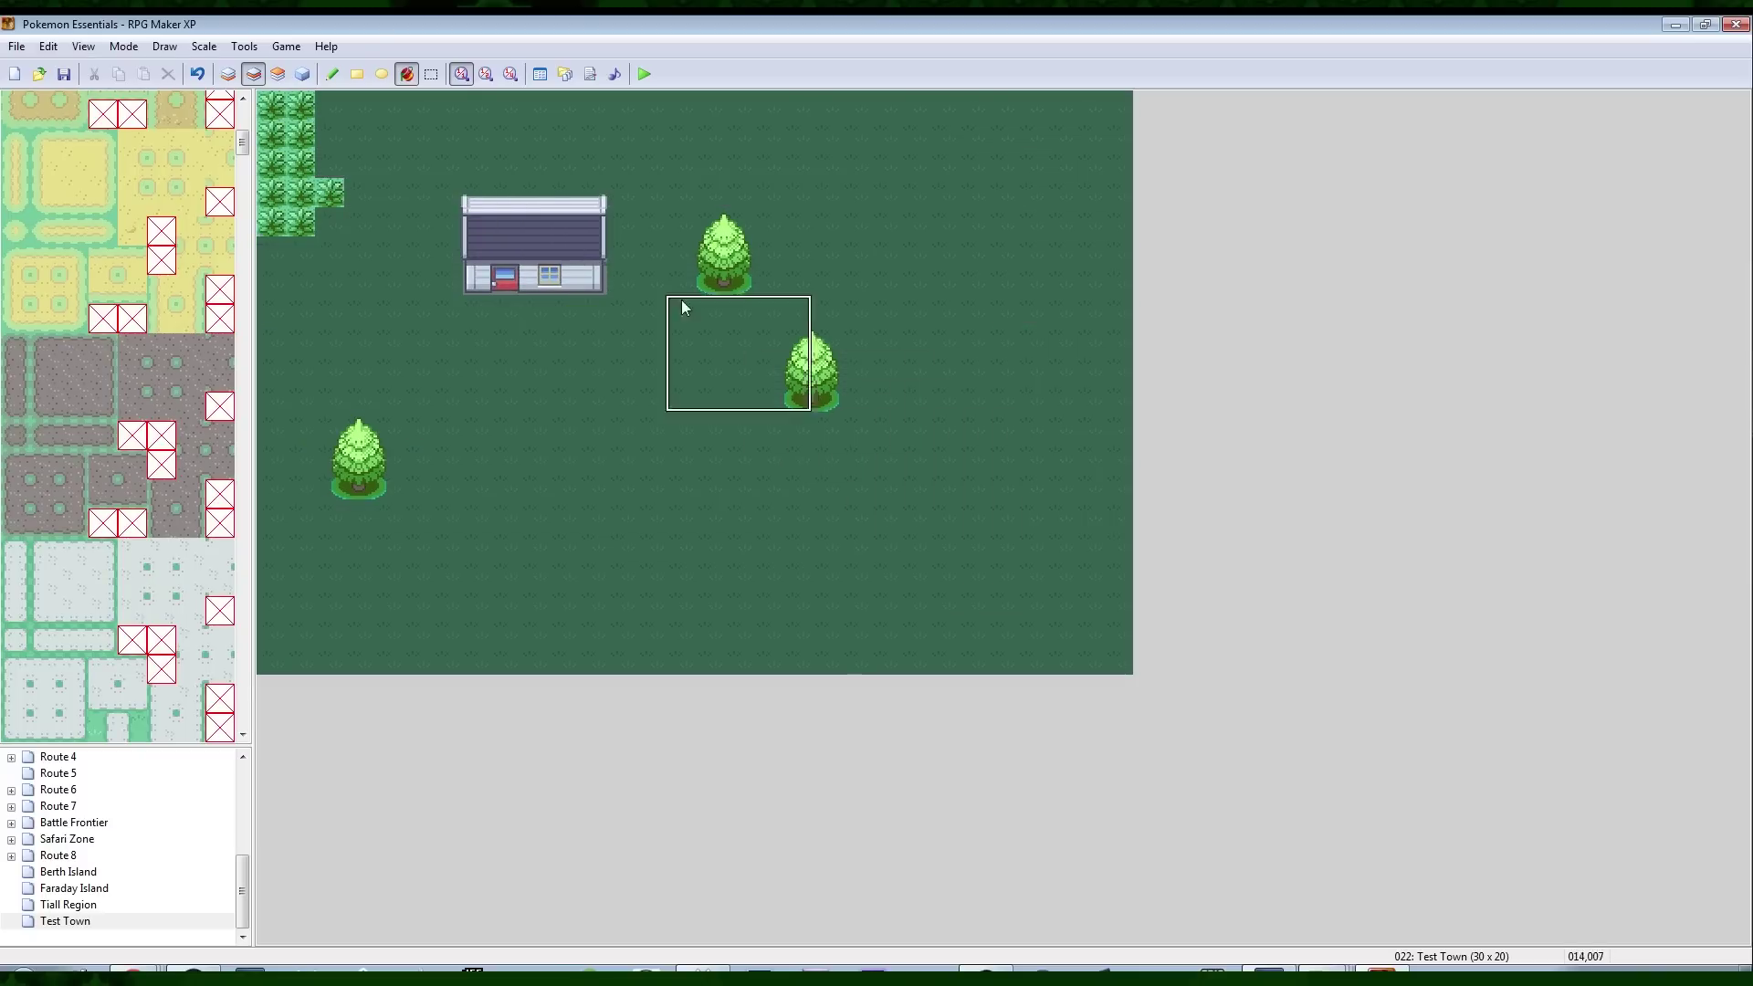
Place one copy of the house with the Pencil just east of the two eastern trees
left_click(333, 75)
left_click(854, 266)
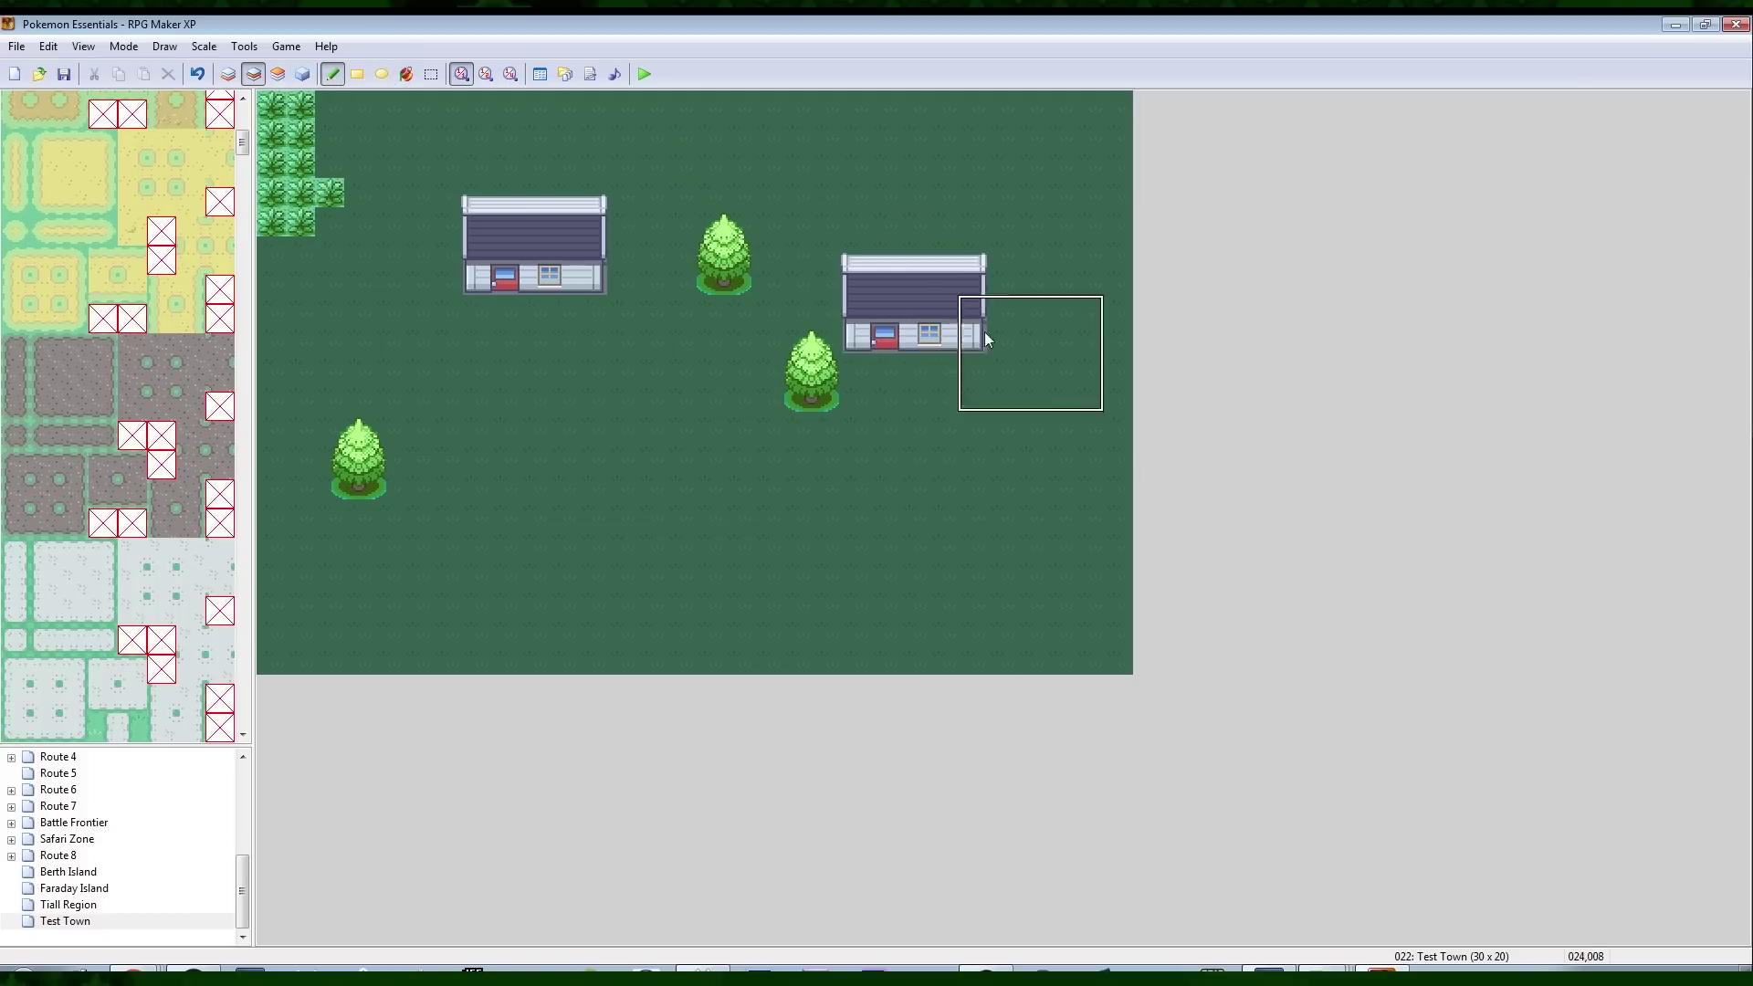
right_click(910, 465)
Try out a rectangle and an ellipse of tall grass in the open area south of the houses, undoing each
left_click(354, 75)
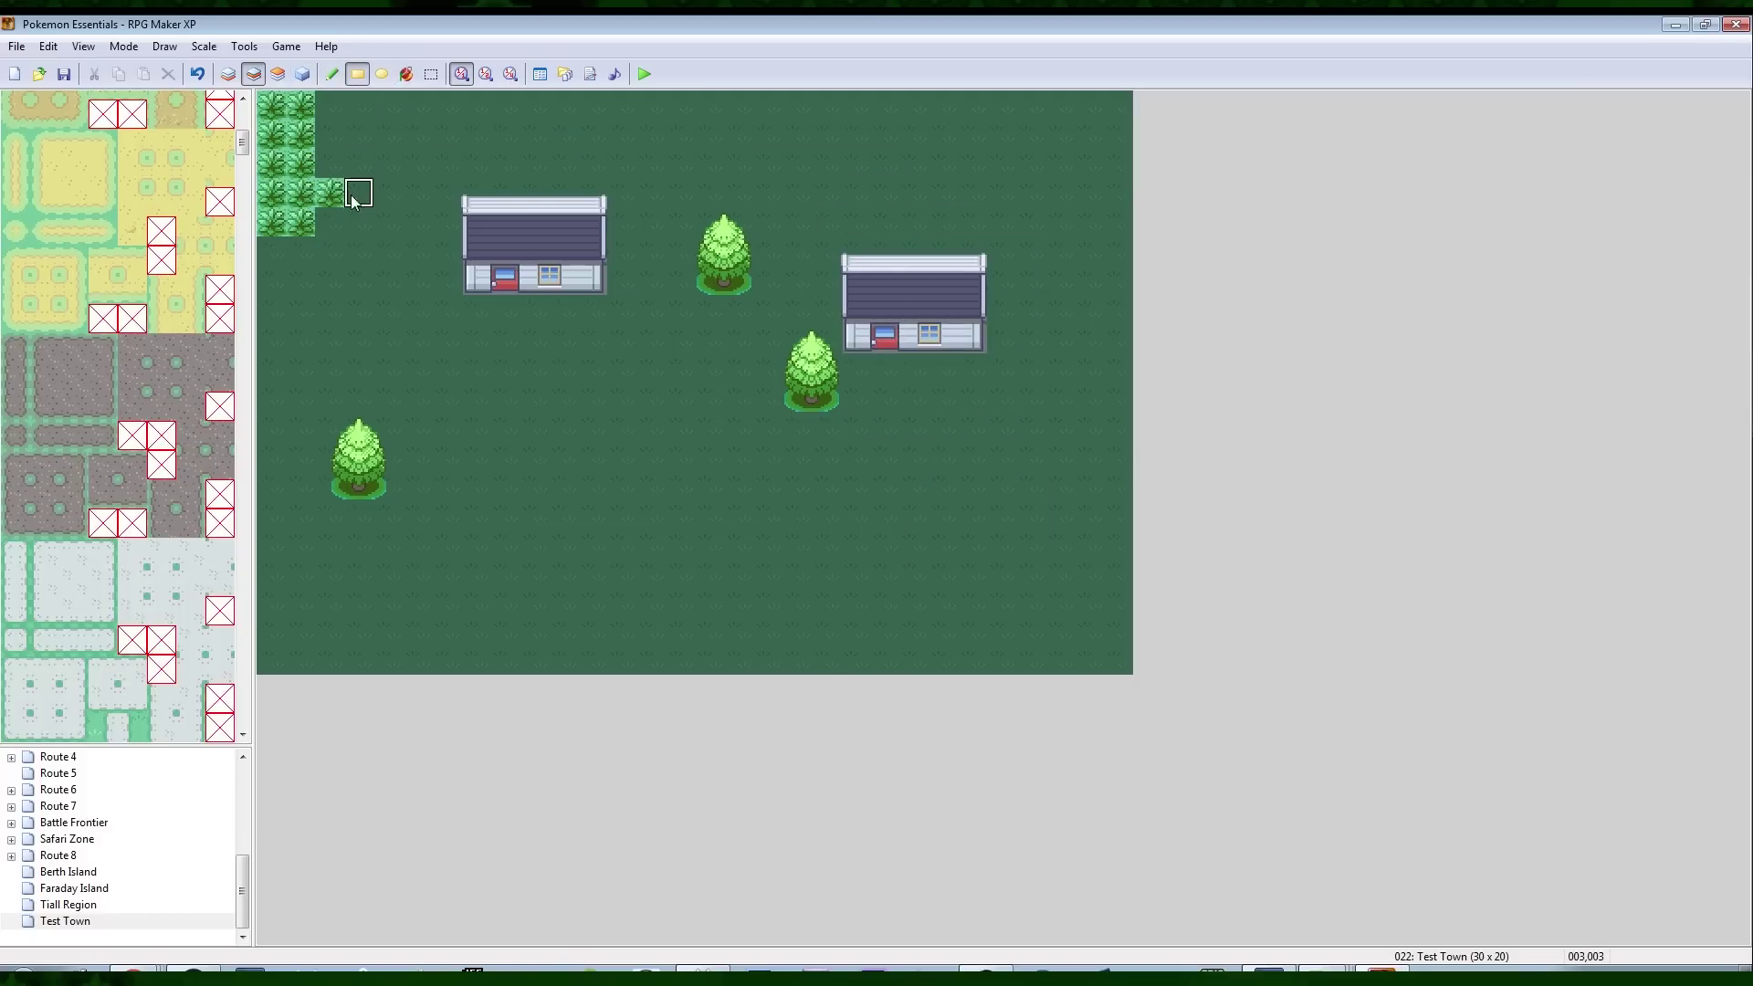
left_click_drag(533, 430, 820, 564)
key("ctrl+z")
left_click(382, 75)
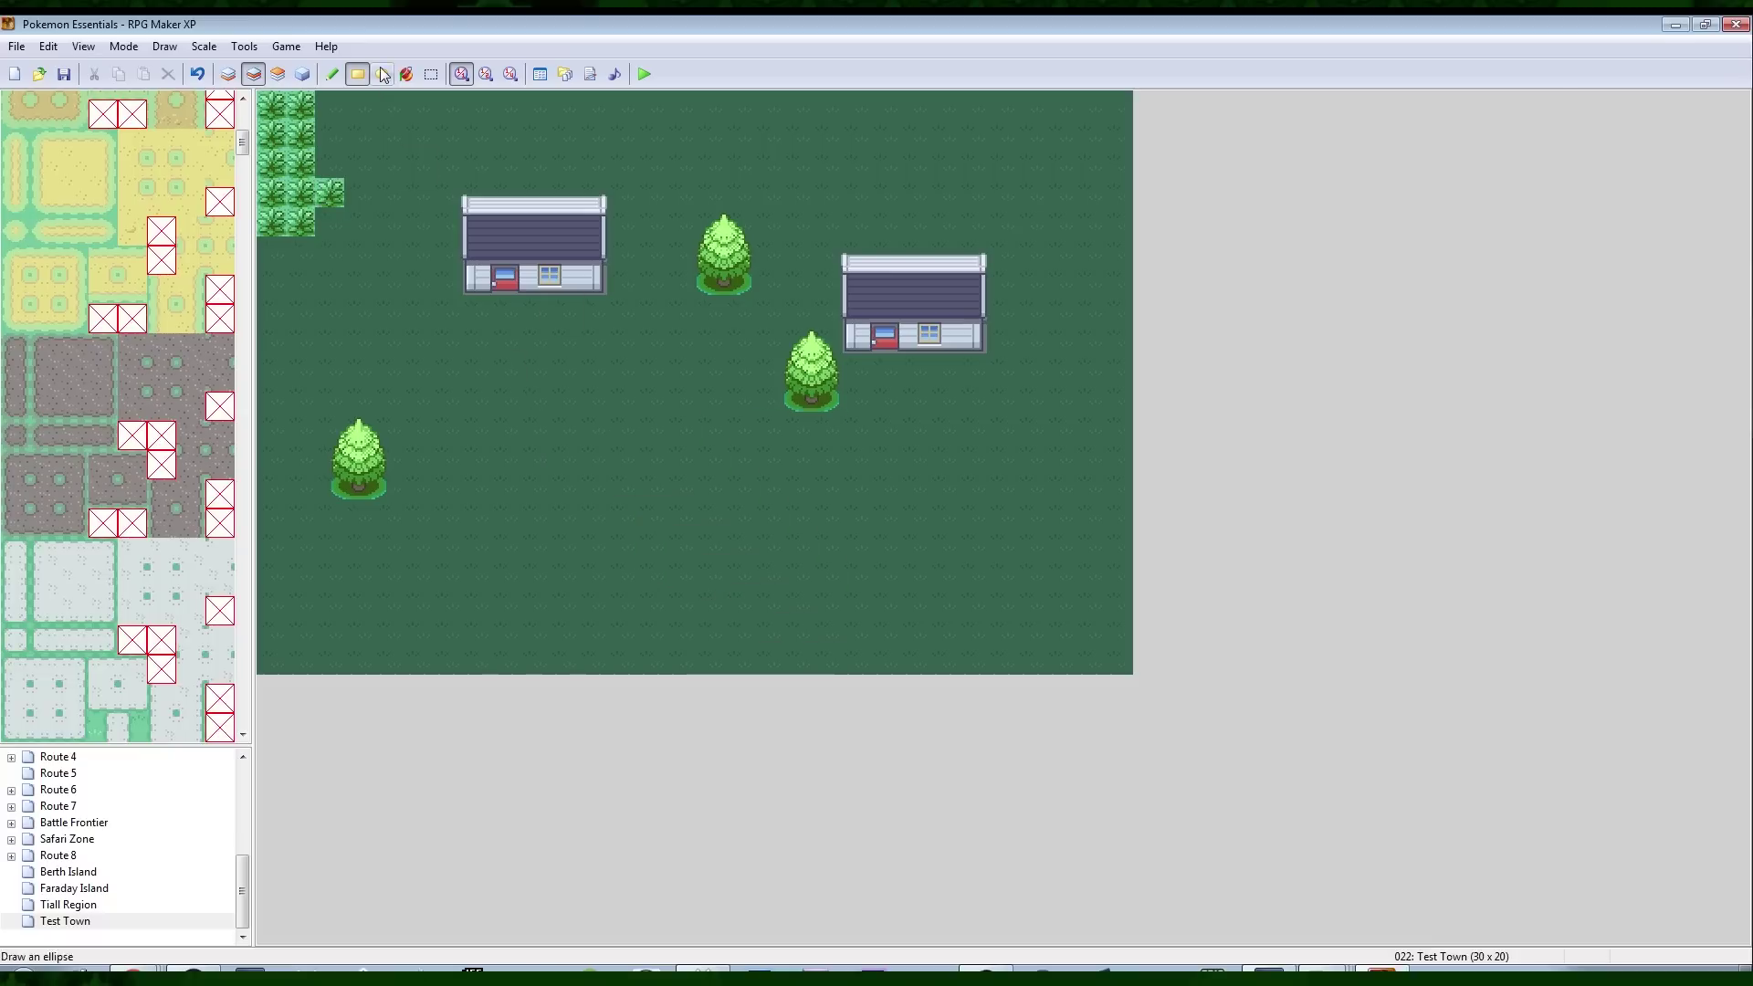
left_click_drag(562, 455, 924, 615)
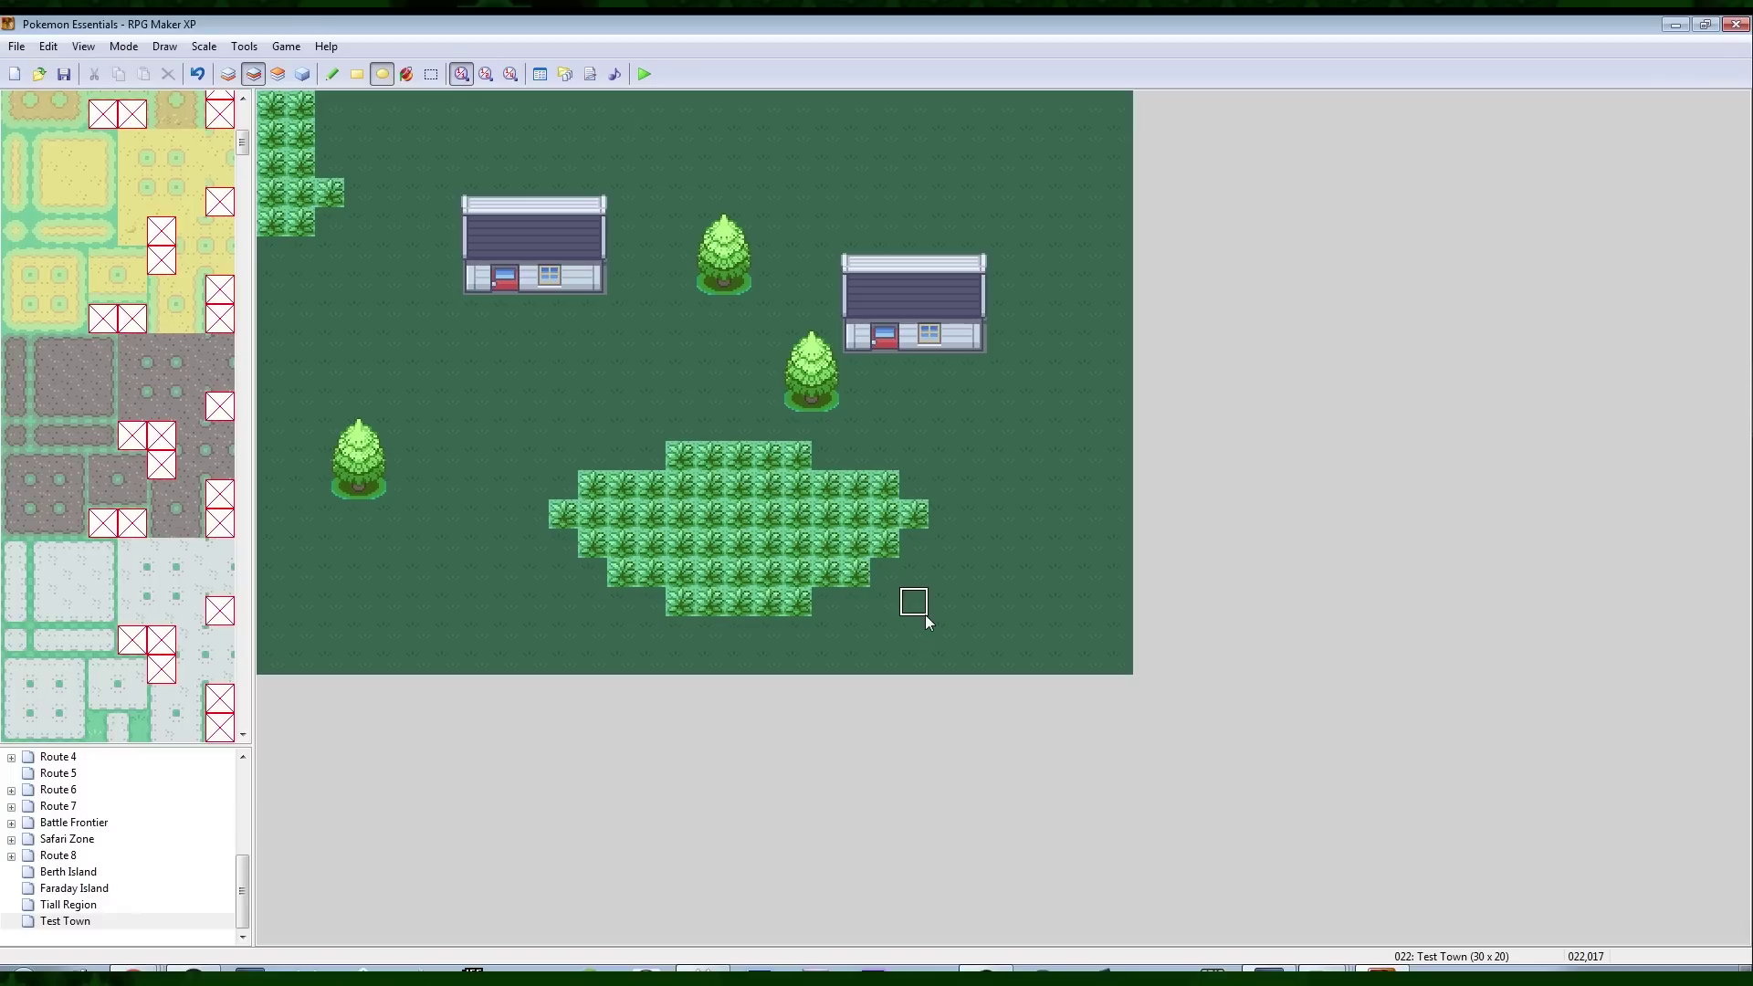
key("ctrl+z")
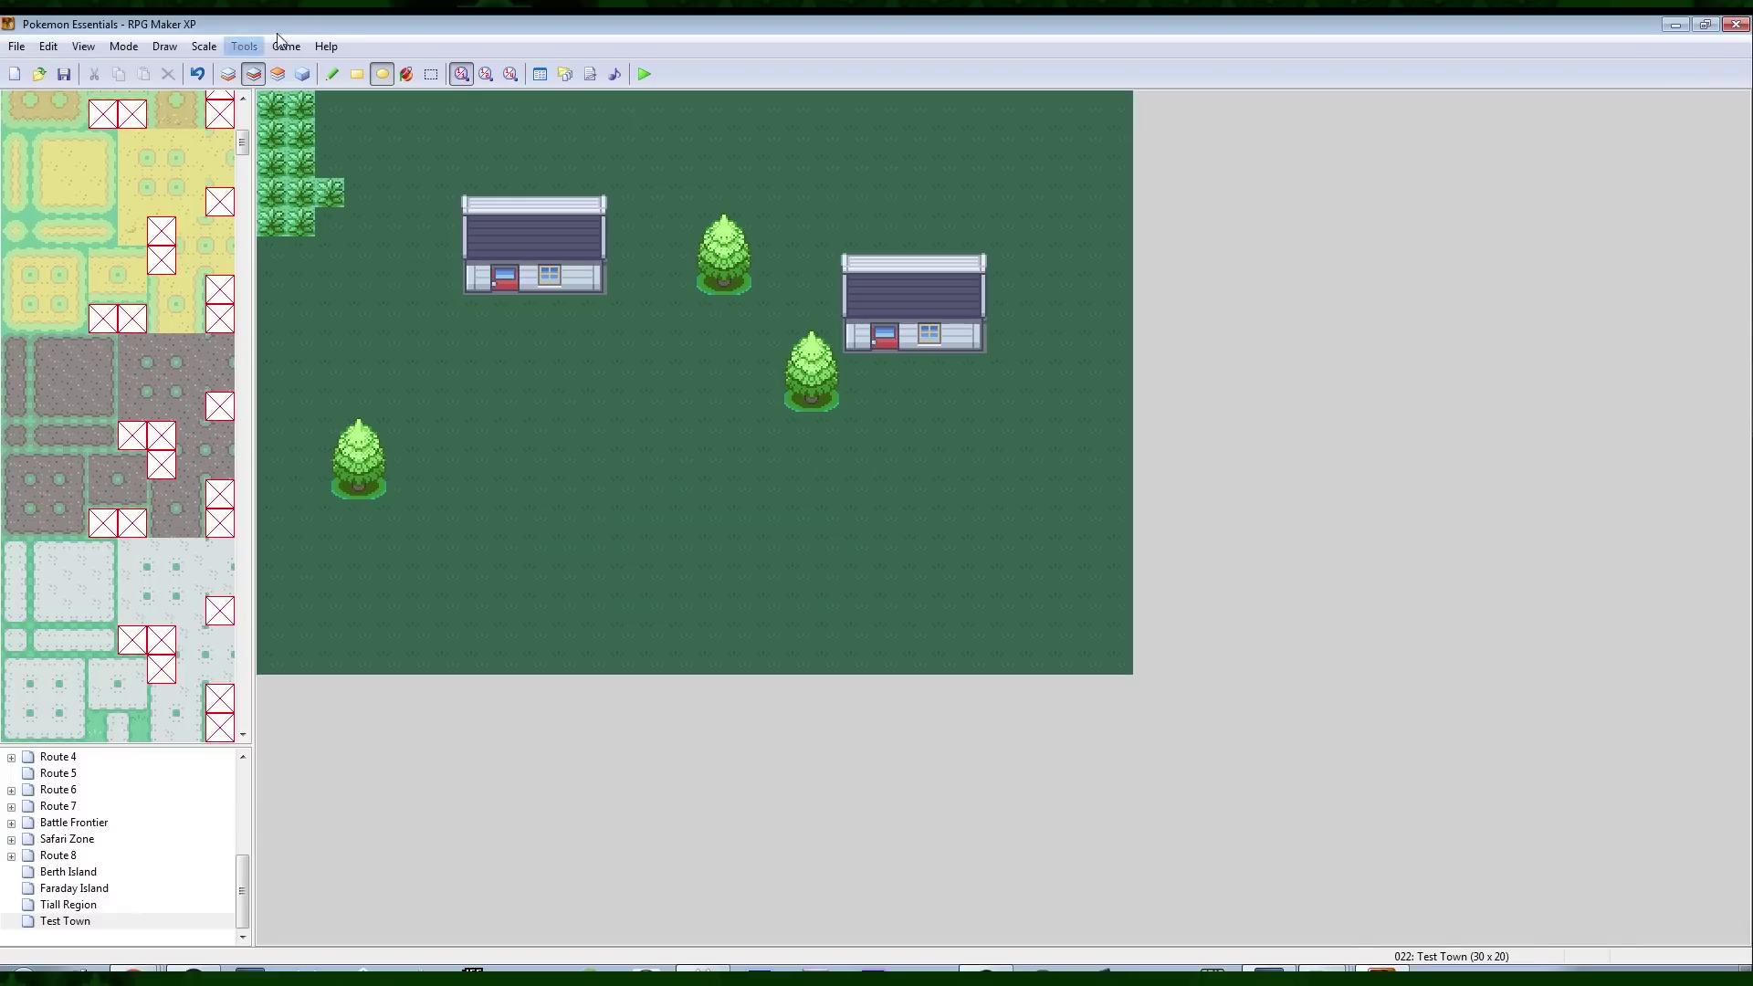
Try a 10 by 5 tile rectangle of tall grass and a freehand Pencil stroke, undoing both
left_click(357, 75)
left_click_drag(592, 455, 858, 574)
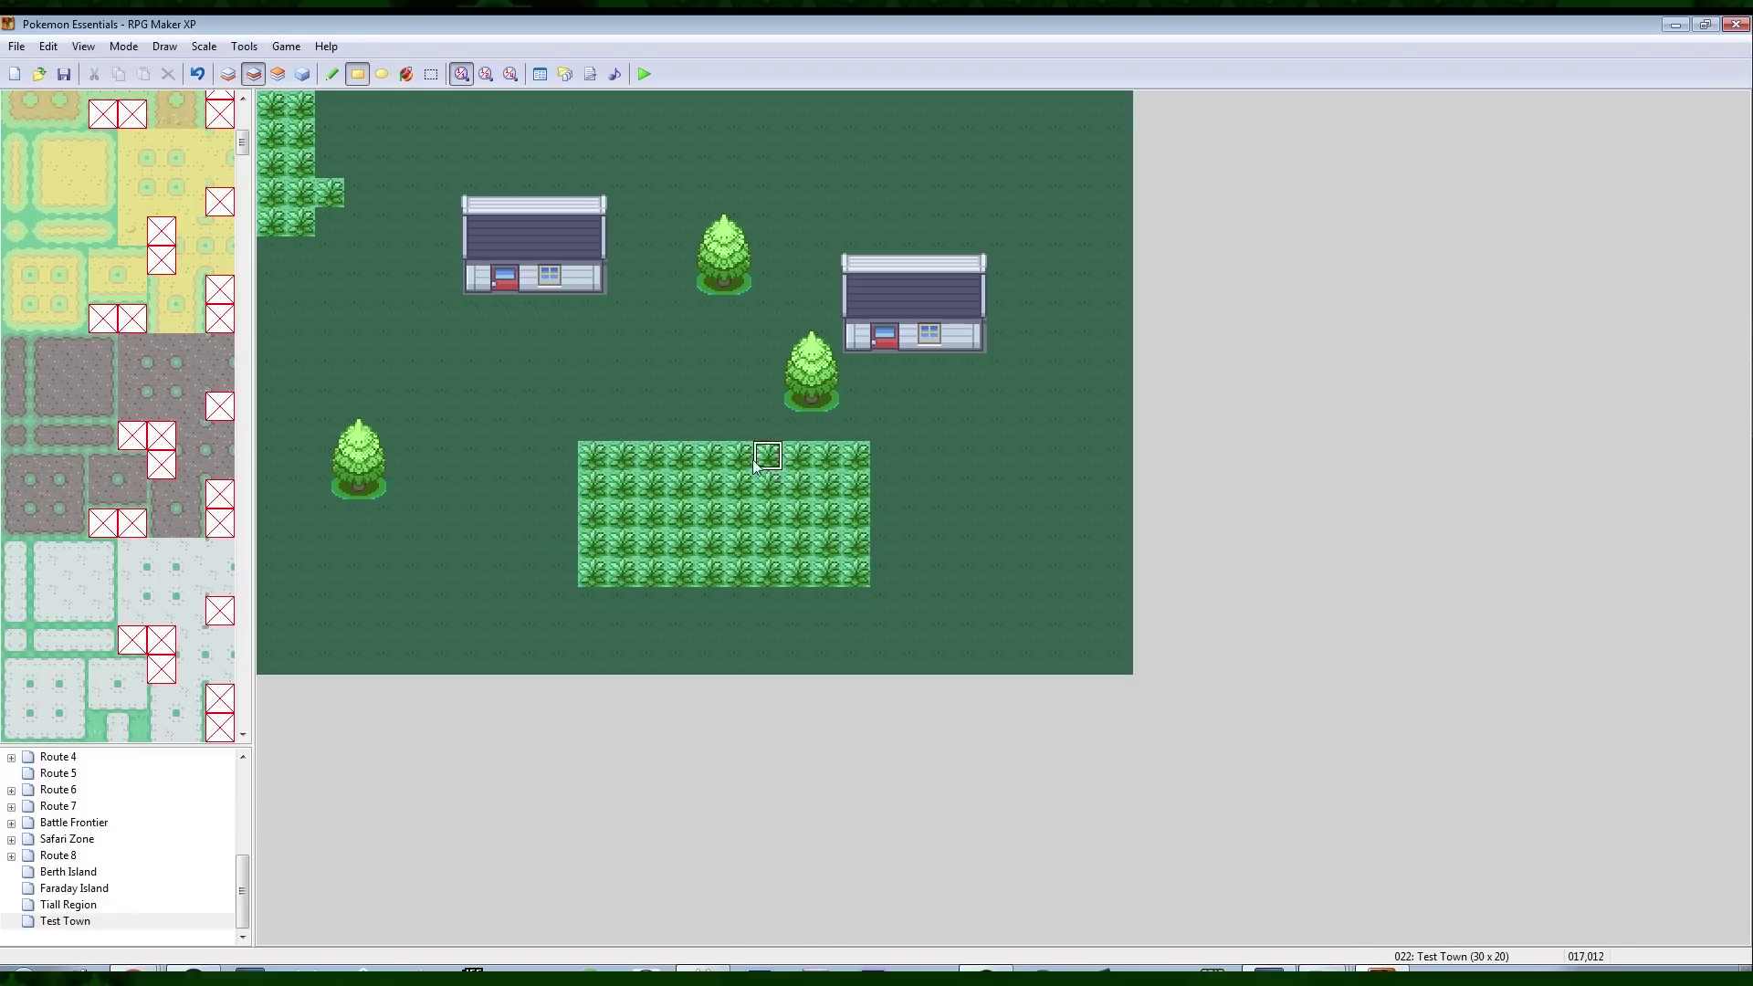
key("ctrl+z")
left_click(333, 74)
mouse_move(592, 426)
left_mouse_down()
mouse_move(559, 454)
mouse_move(670, 660)
mouse_move(945, 506)
left_mouse_up()
key("ctrl+z")
Try flood-filling the empty part of layer 2 with tall grass and undo it
left_click(407, 74)
left_click(589, 422)
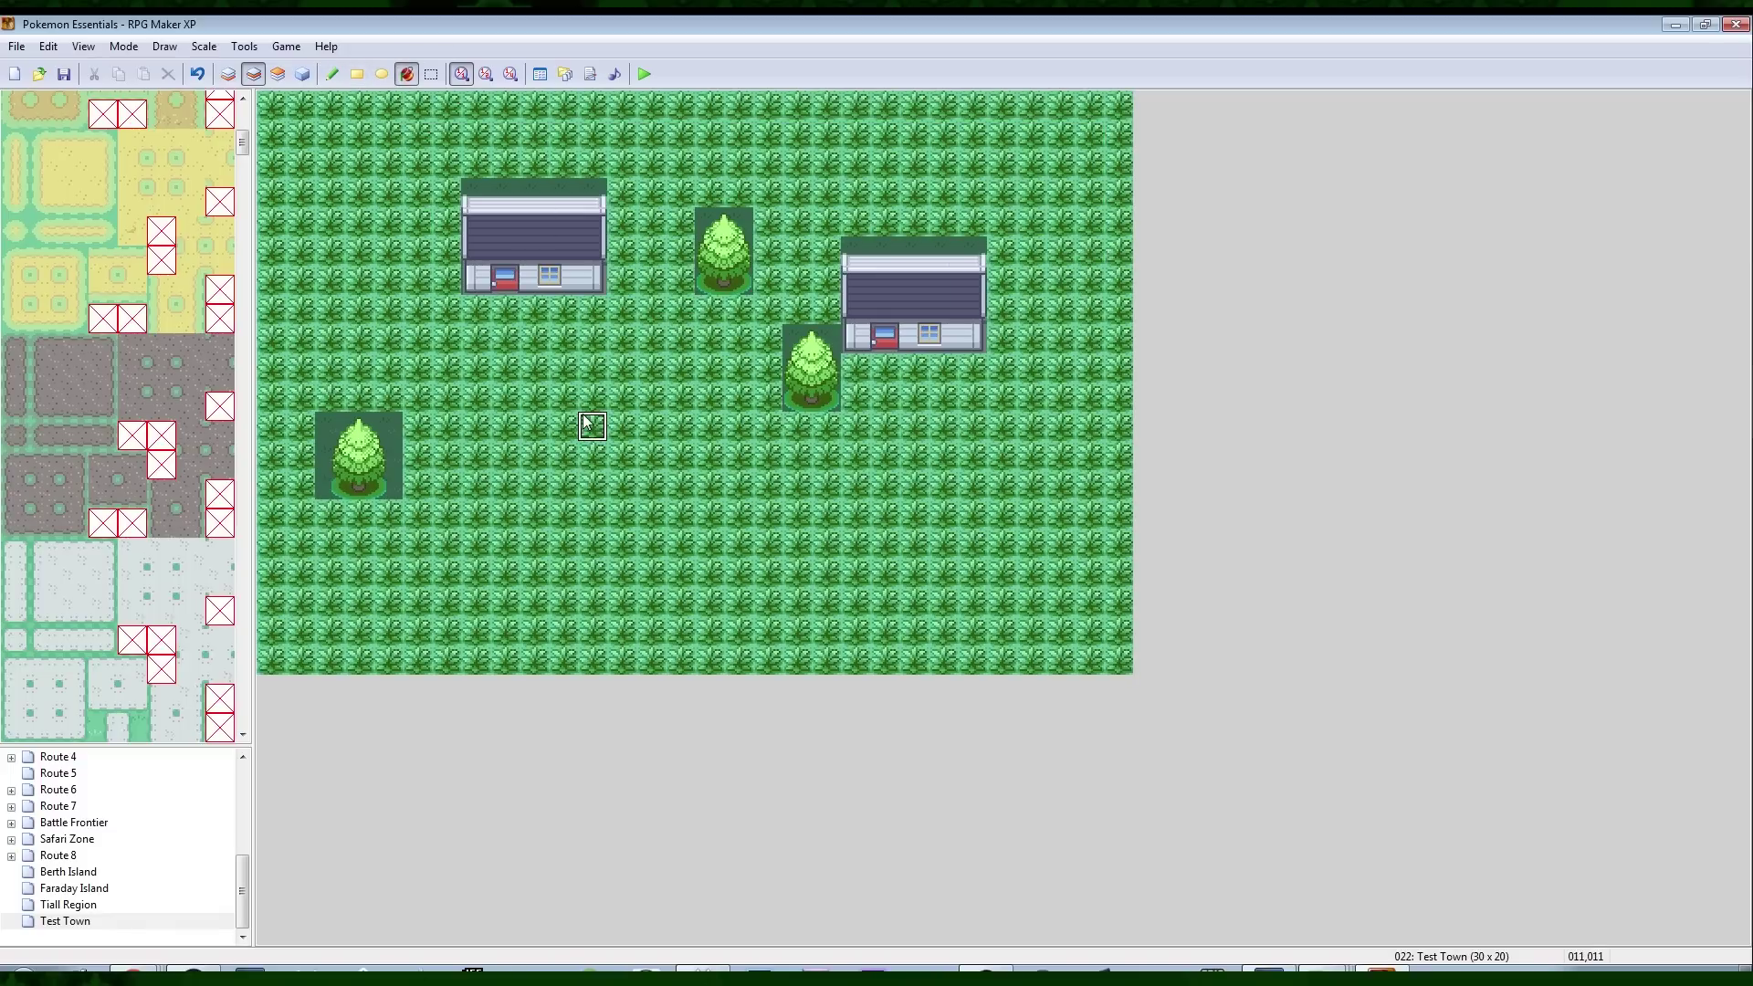
key("ctrl+z")
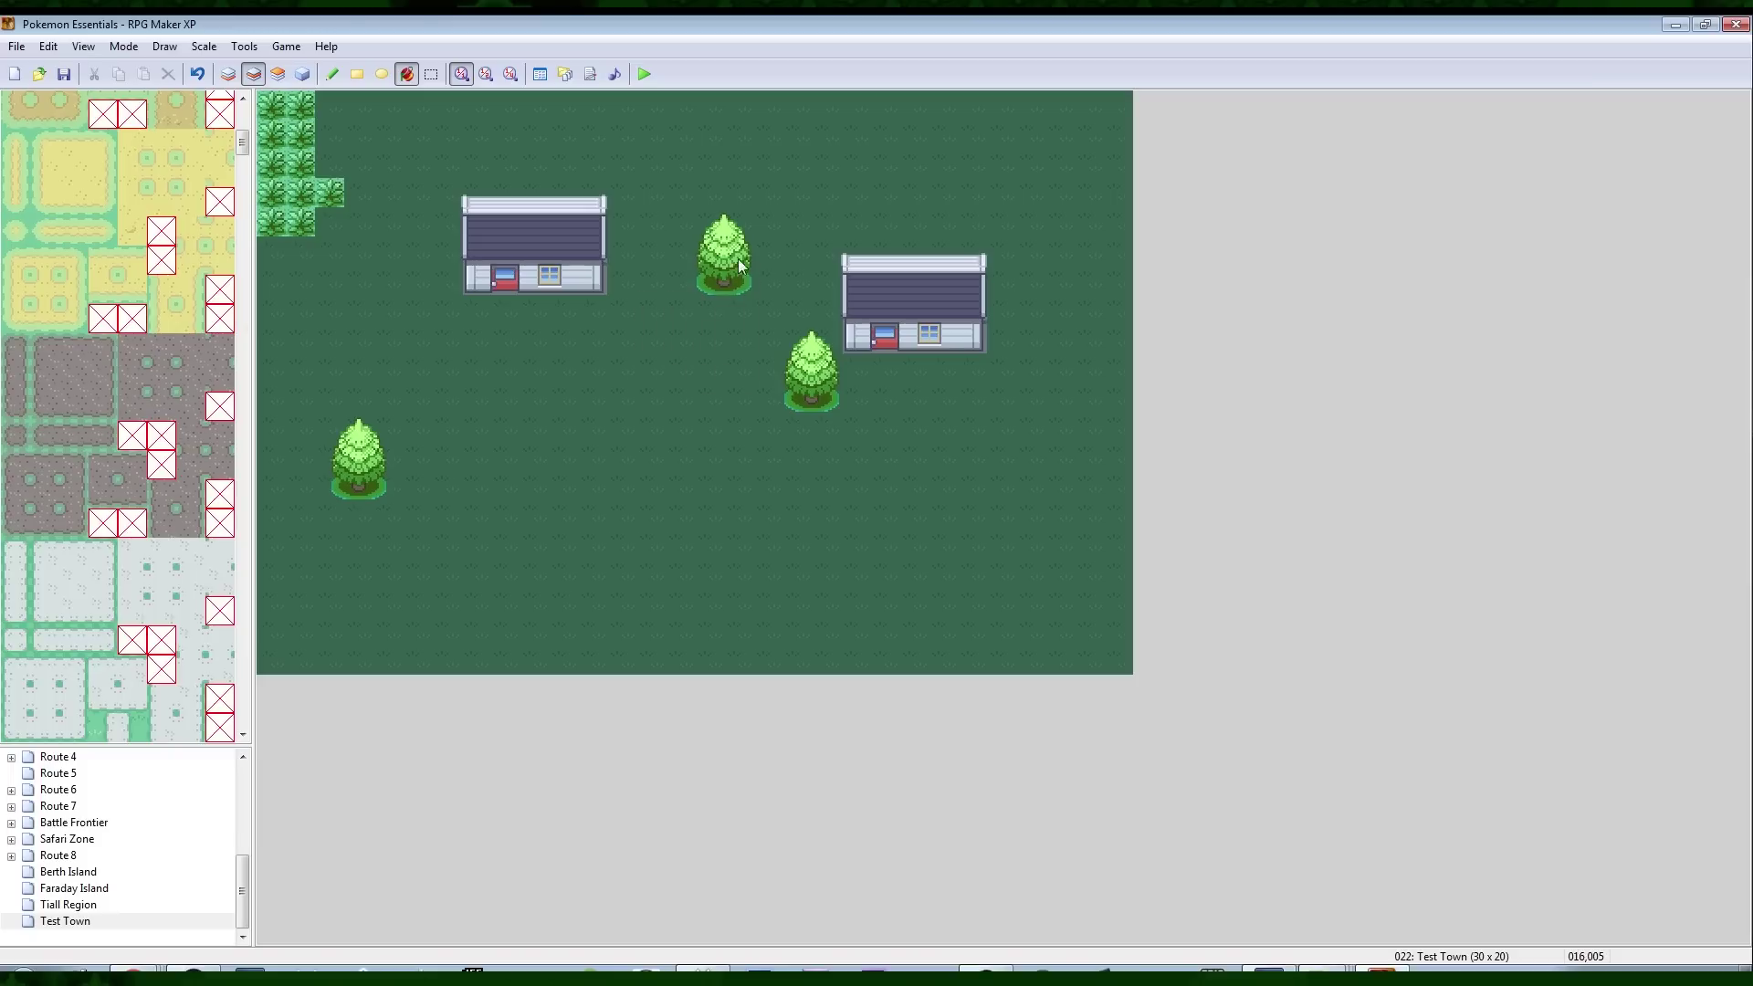
Copy the tree between the two houses and place five copies across the southern and eastern parts of the map
left_click(333, 74)
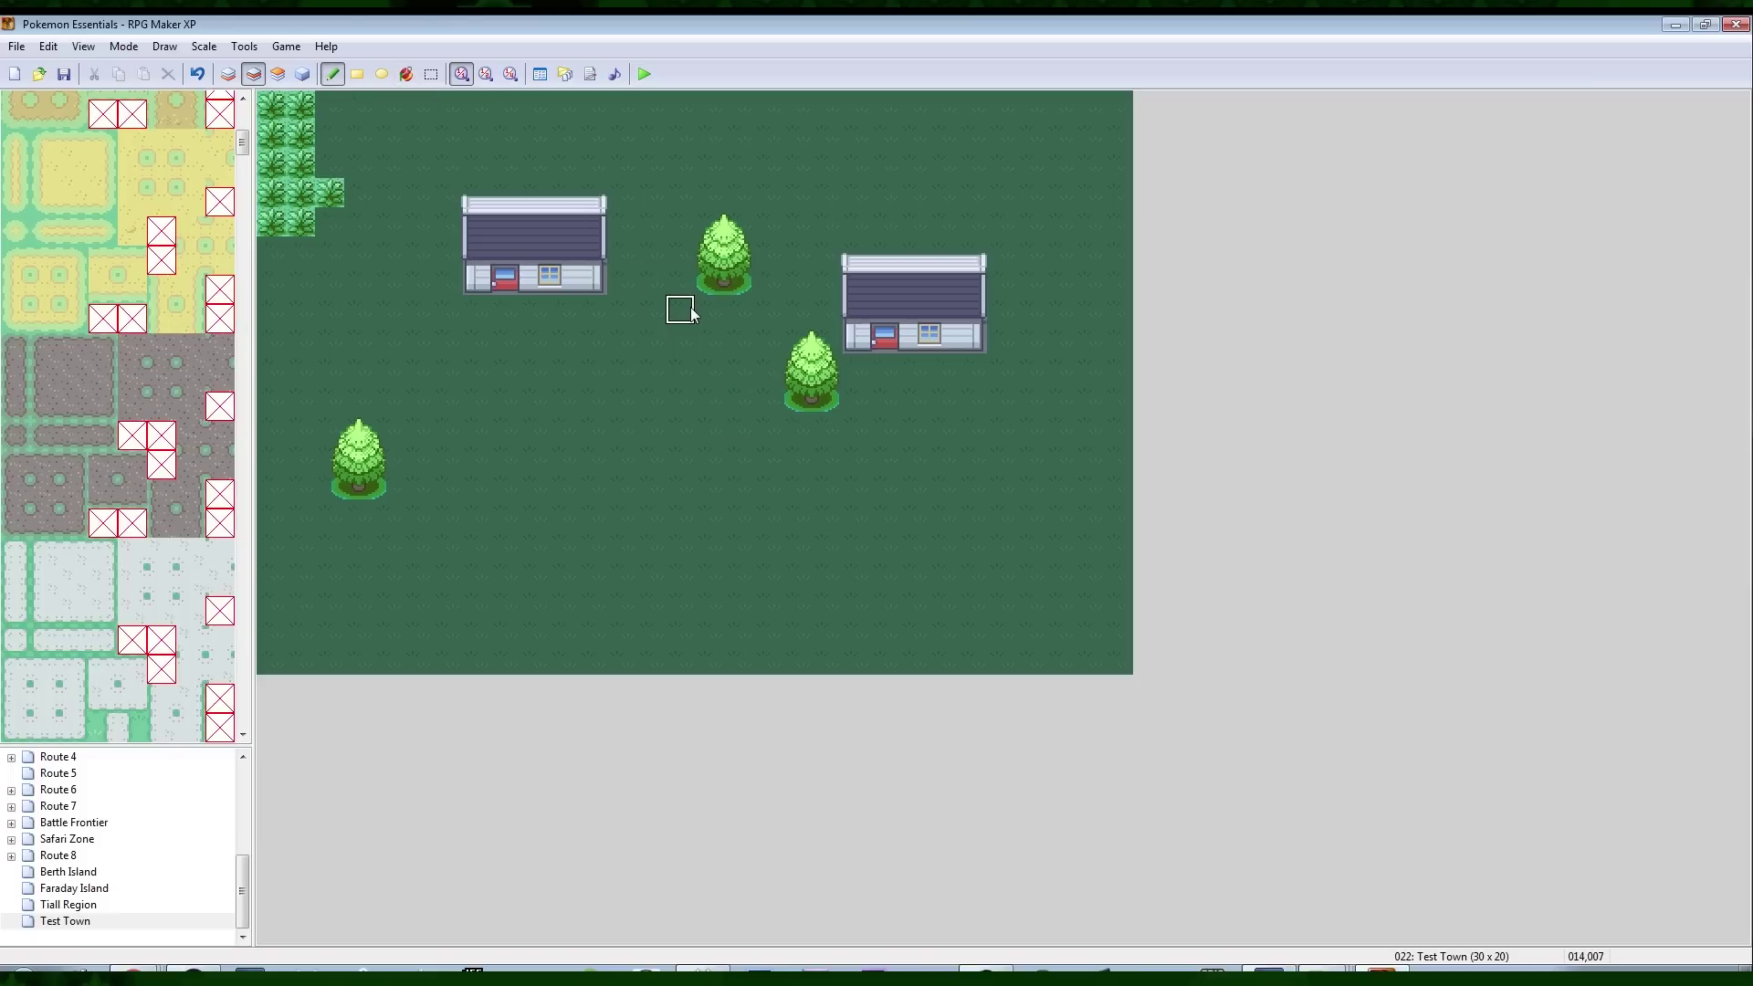
right_click_drag(714, 287, 730, 228)
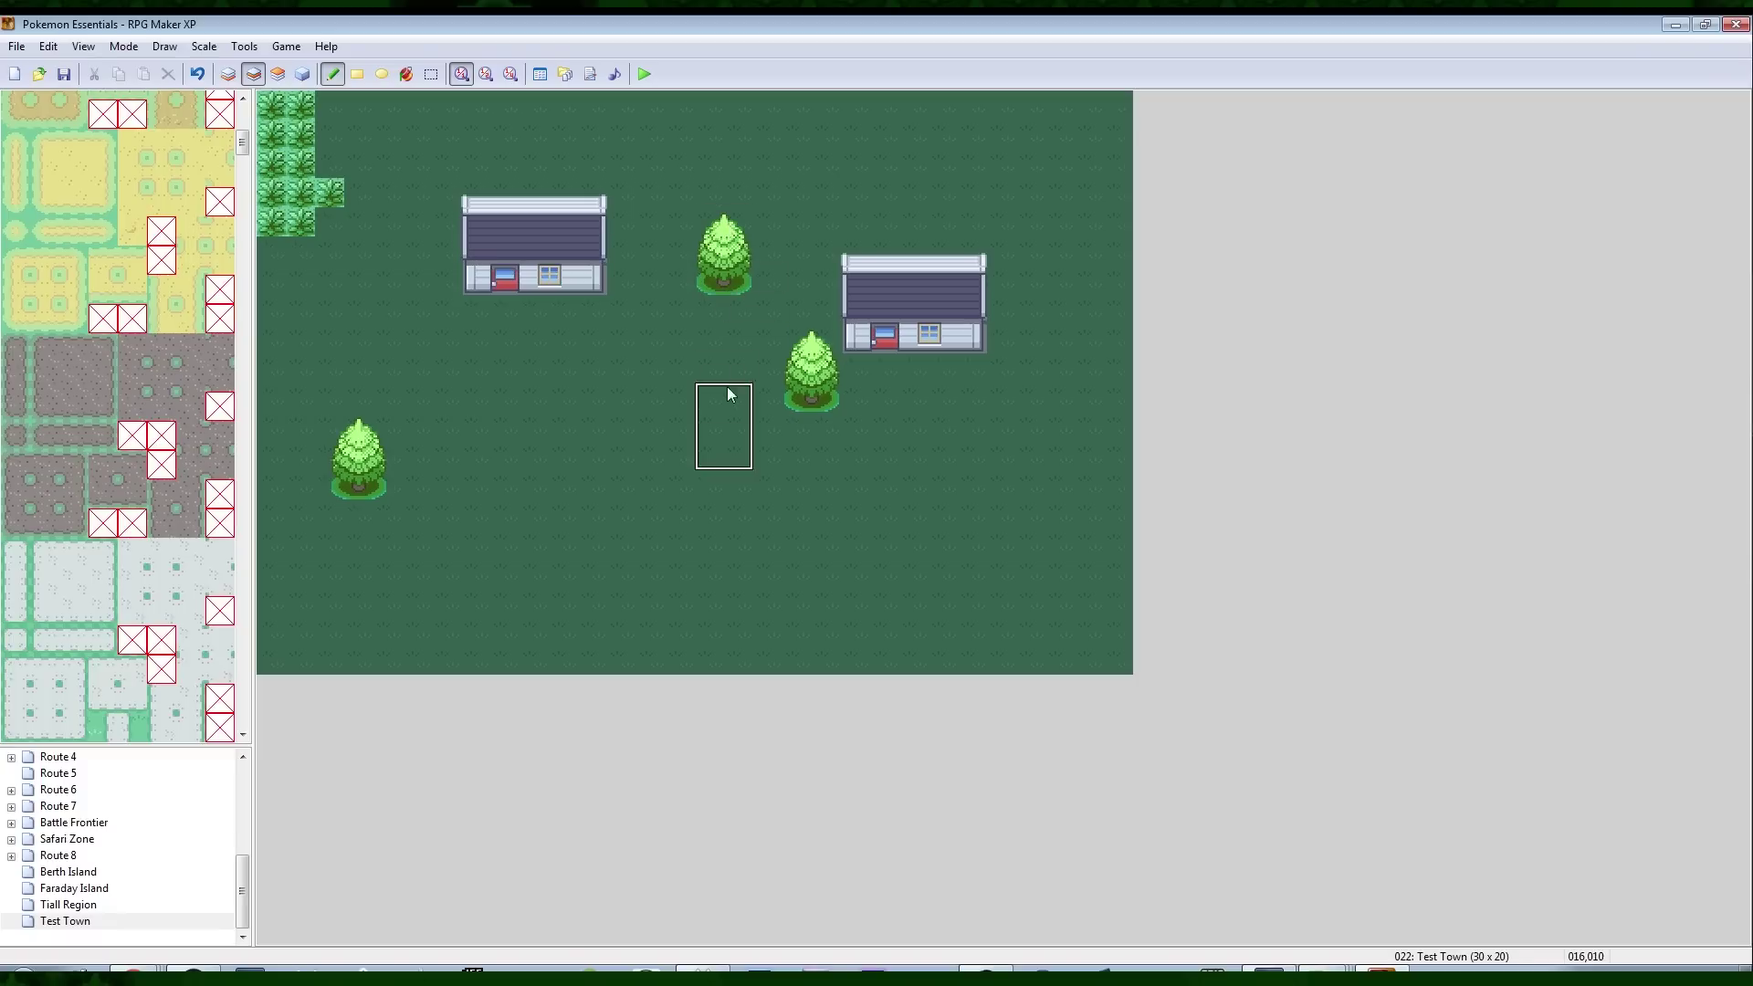
left_click(633, 459)
left_click(890, 486)
left_click(1059, 517)
left_click(1110, 361)
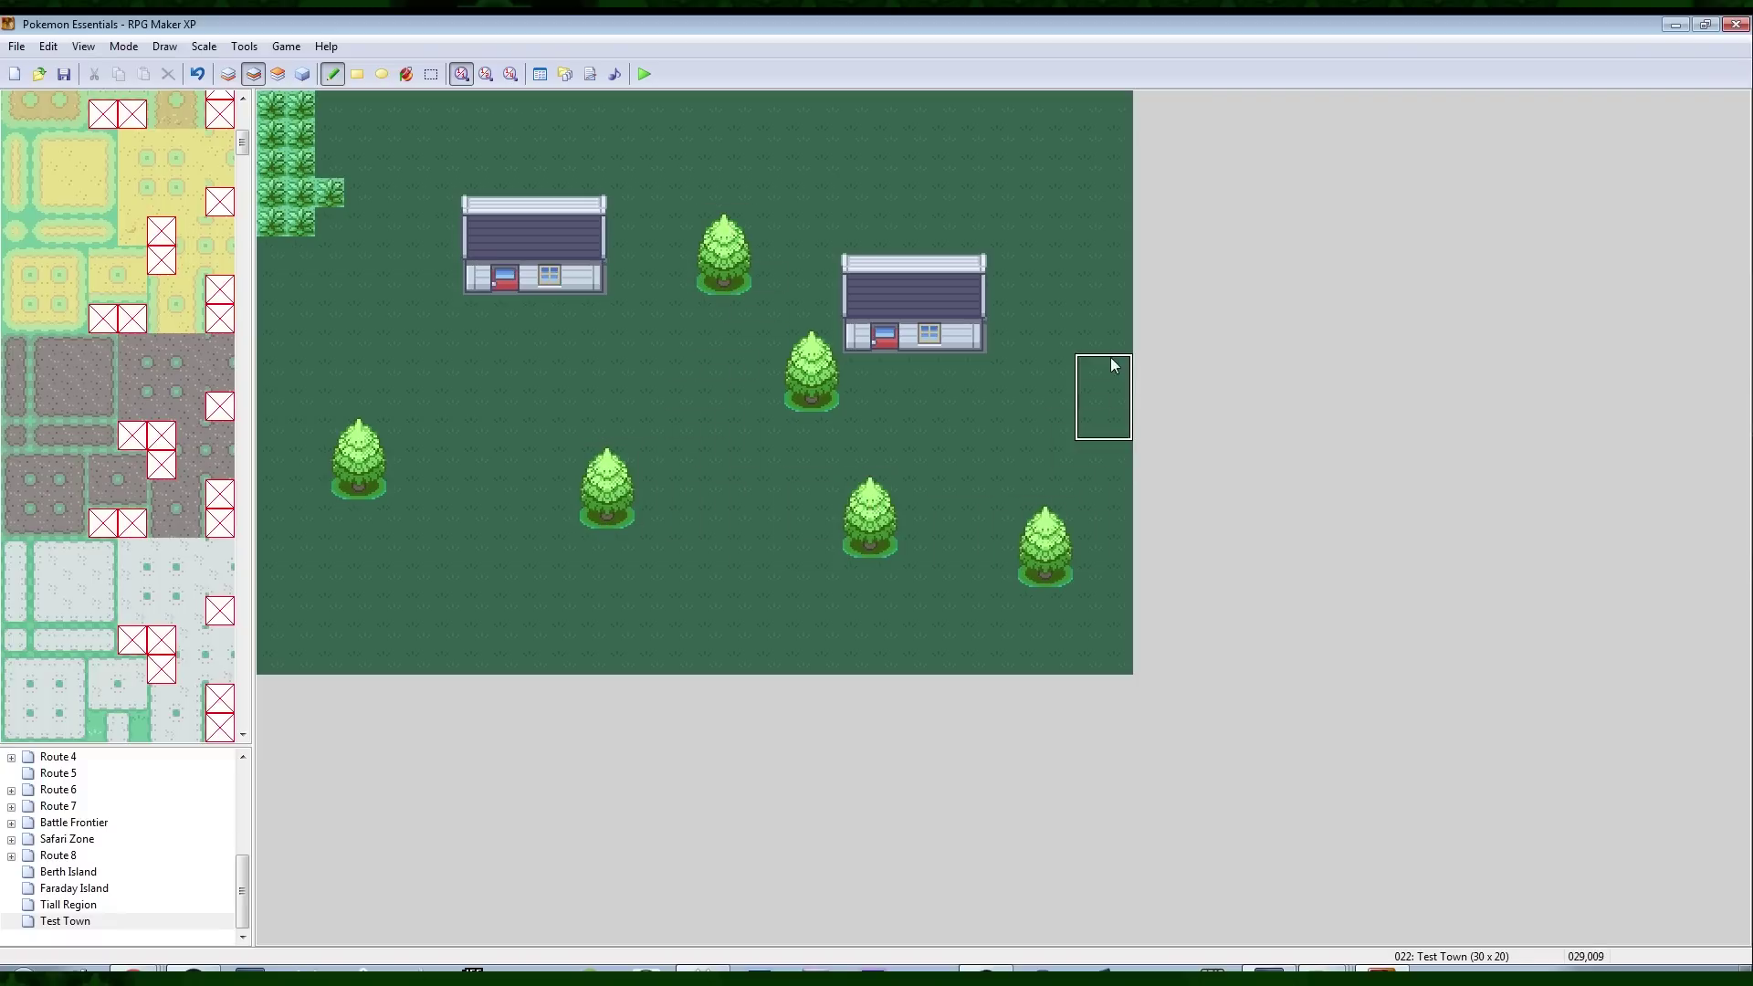
left_click(1035, 167)
Undo the five tree placements
key("ctrl+z")
key("ctrl+z")
key("ctrl+z")
key("ctrl+z")
key("ctrl+z")
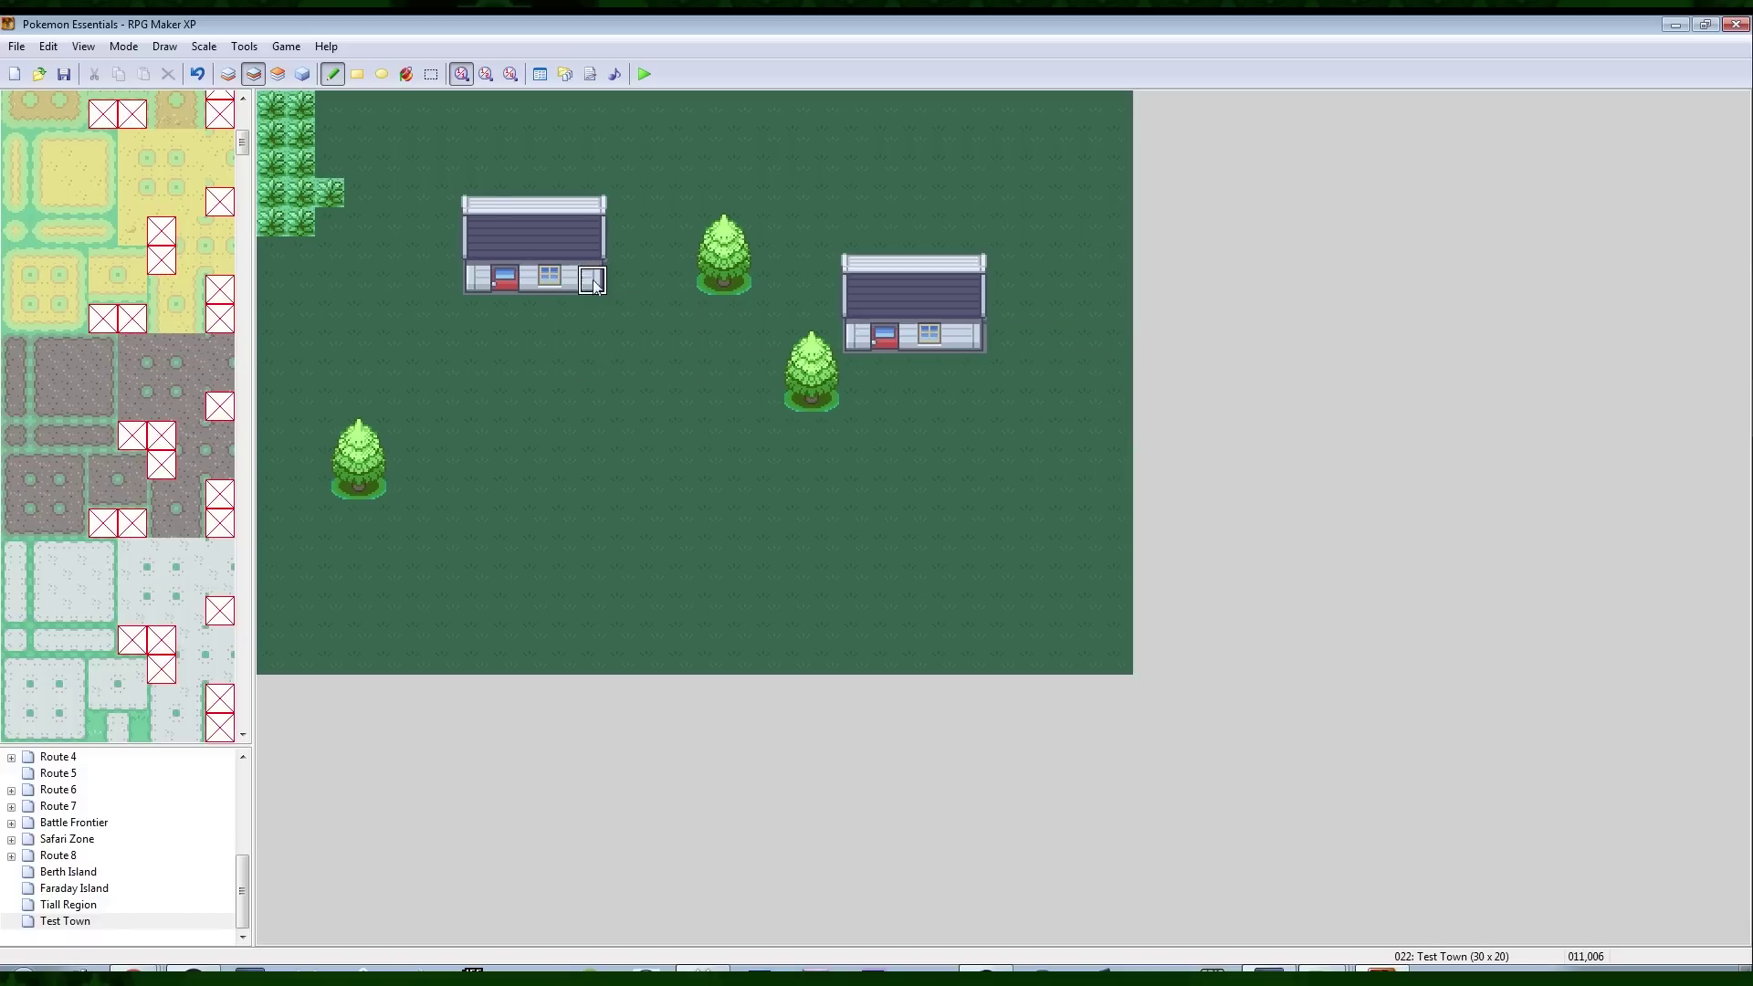
Place another copy of the house in the south of the map, and erase it with empty tiles
right_click_drag(594, 283, 471, 184)
left_click(613, 472)
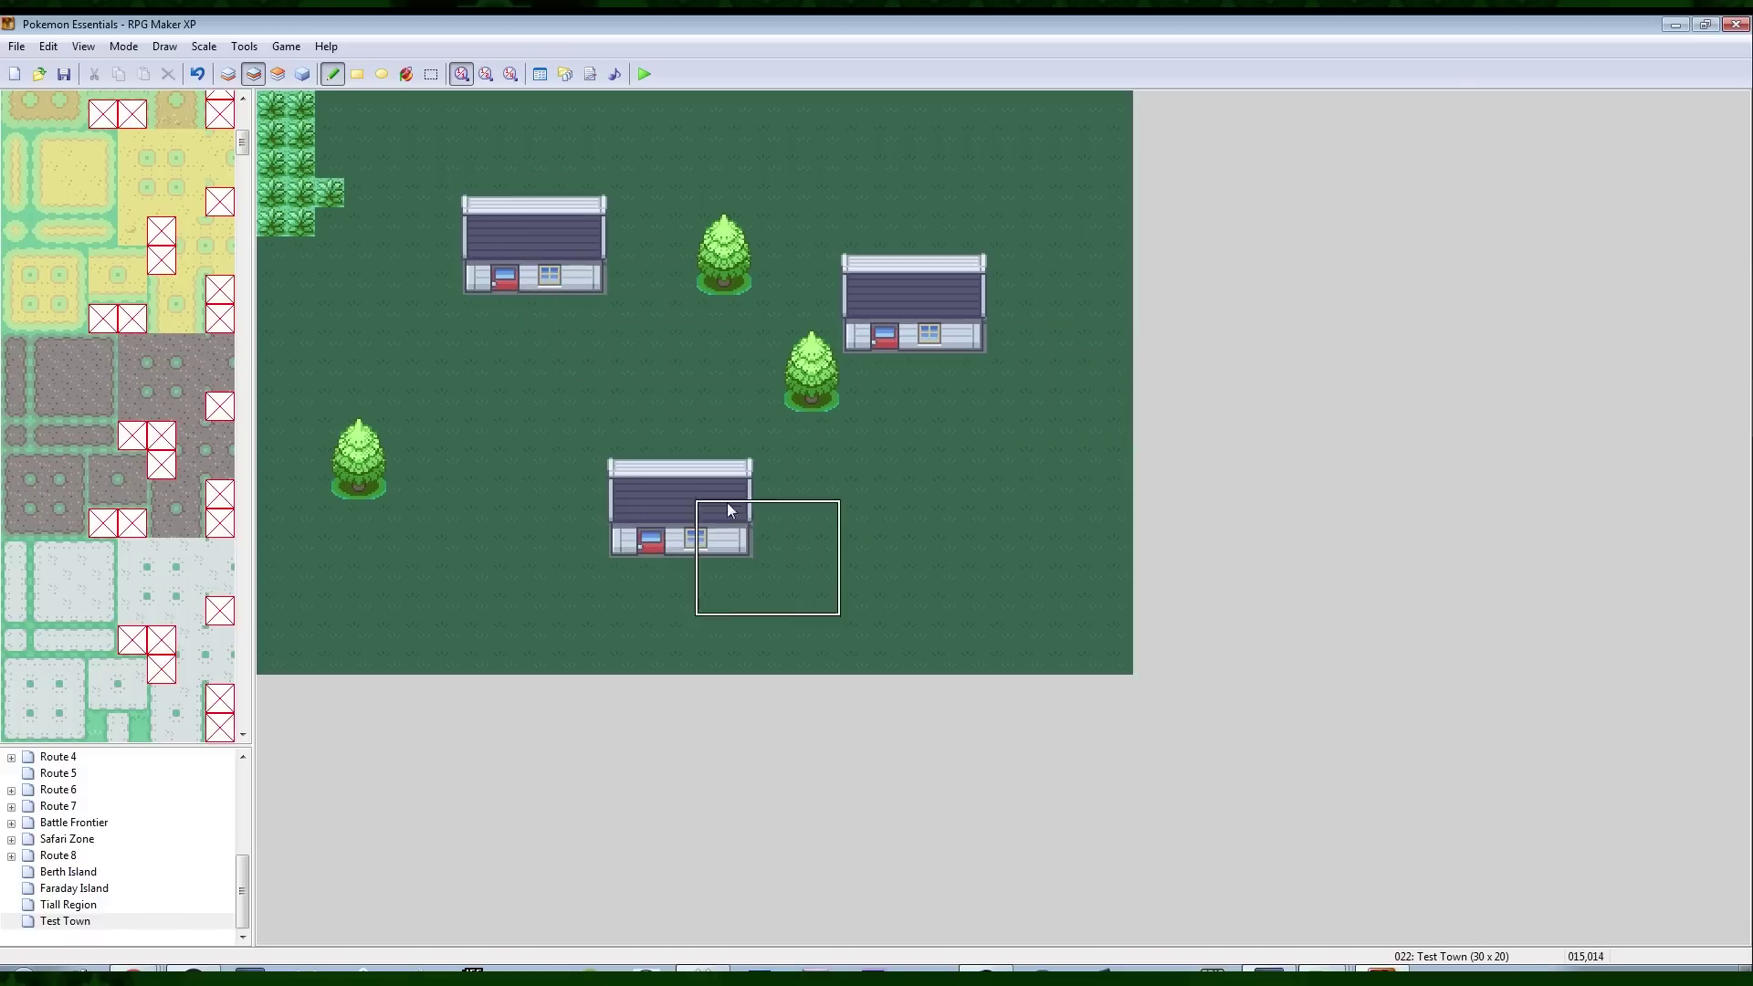
right_click(794, 542)
mouse_move(738, 542)
left_mouse_down()
mouse_move(703, 511)
mouse_move(745, 479)
left_mouse_up()
right_click_drag(912, 544, 982, 628)
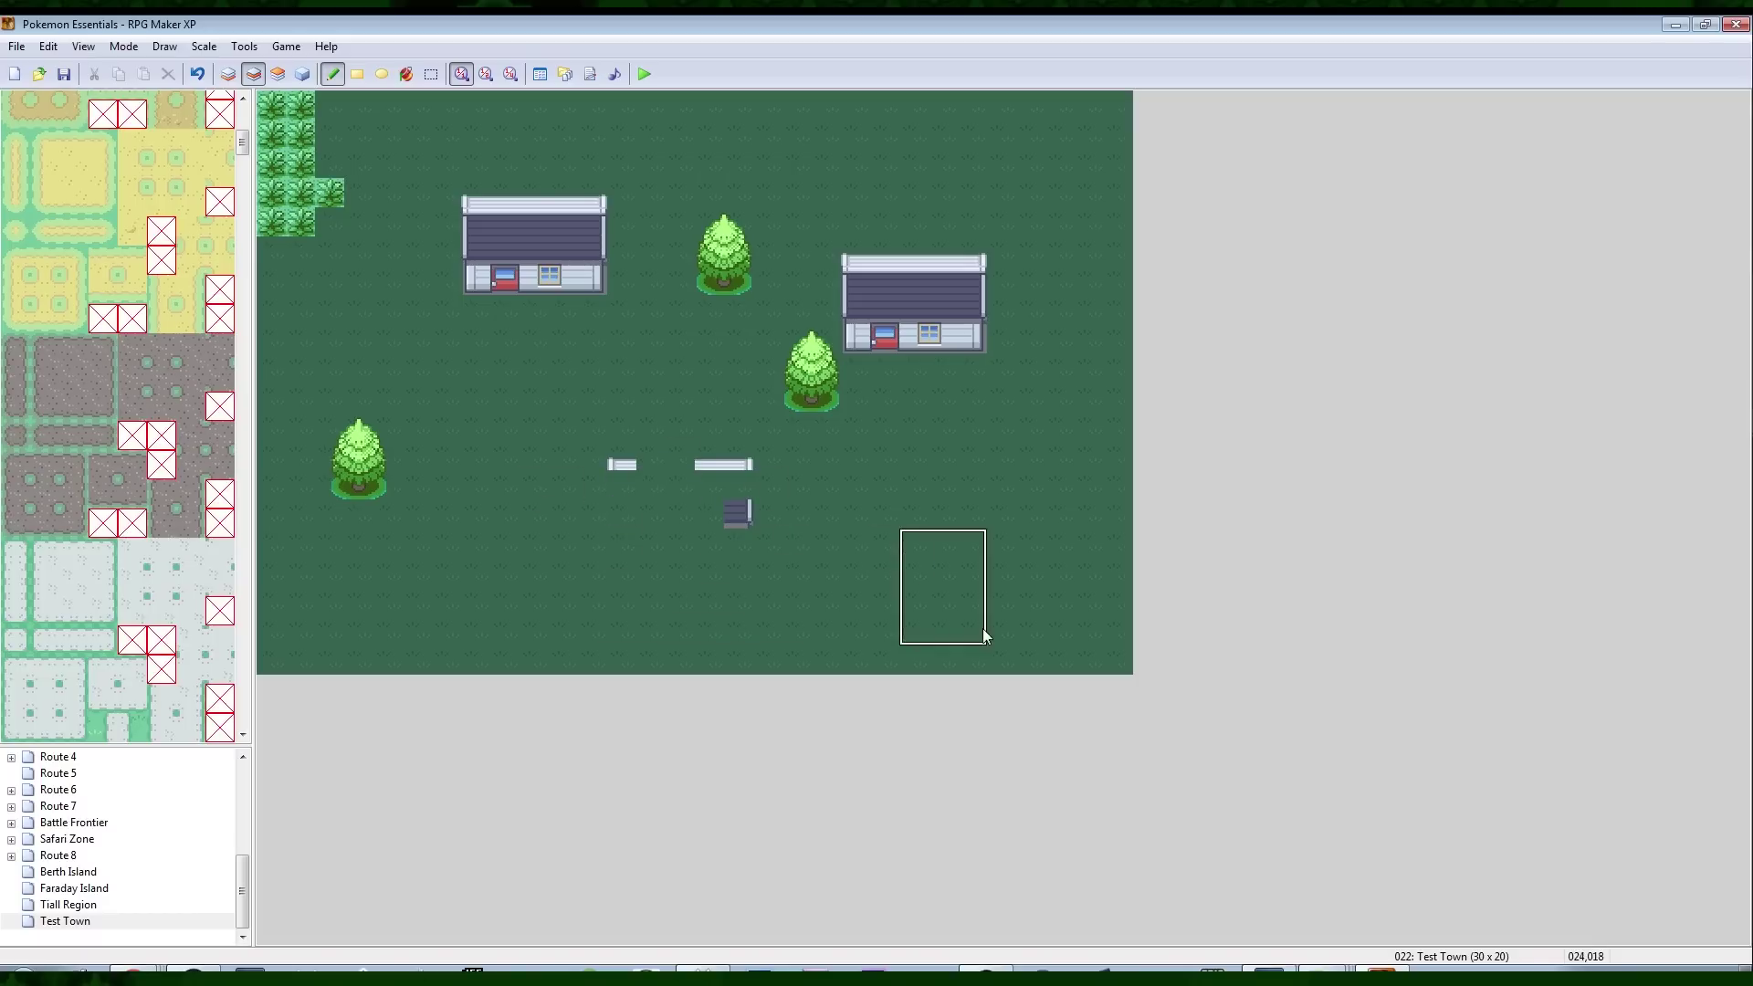
left_click_drag(767, 552, 681, 540)
Erase the original house and the tree beside the eastern house using a block of empty tiles
mouse_move(826, 457)
right_mouse_down()
mouse_move(847, 505)
mouse_move(941, 601)
mouse_move(1054, 609)
right_mouse_up()
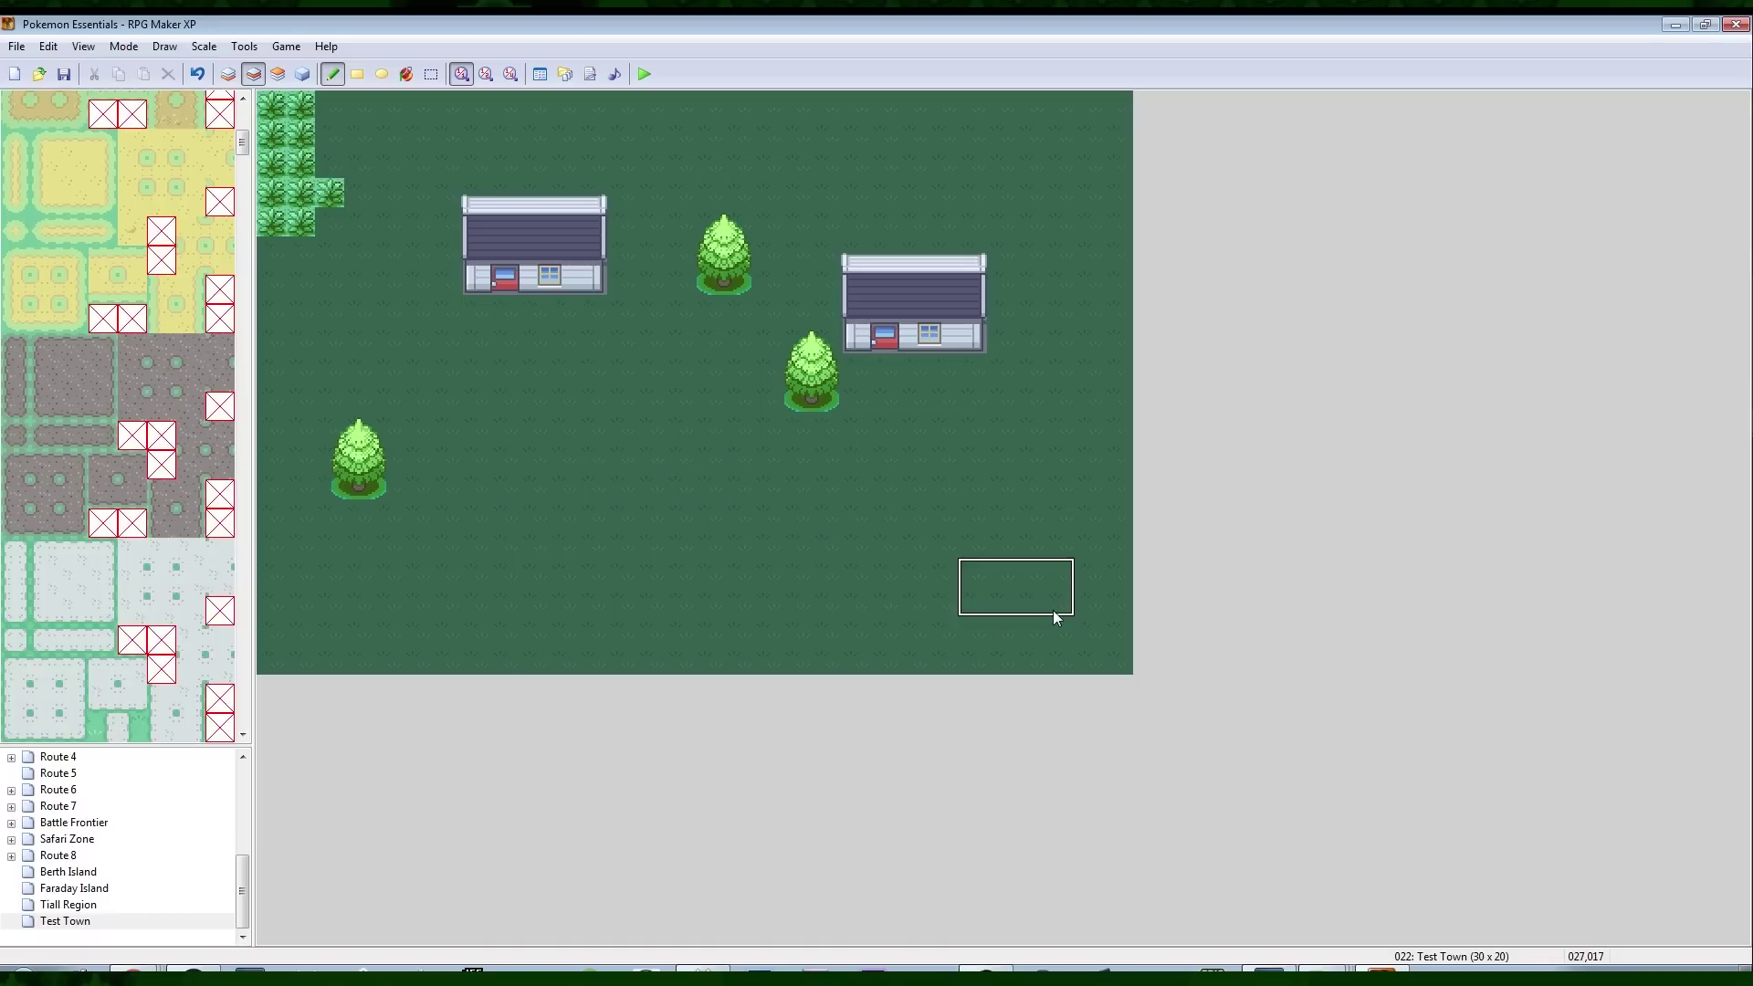
mouse_move(803, 401)
left_mouse_down()
mouse_move(828, 409)
mouse_move(813, 375)
left_mouse_up()
mouse_move(634, 382)
left_mouse_down()
mouse_move(583, 309)
mouse_move(591, 221)
mouse_move(621, 300)
left_mouse_up()
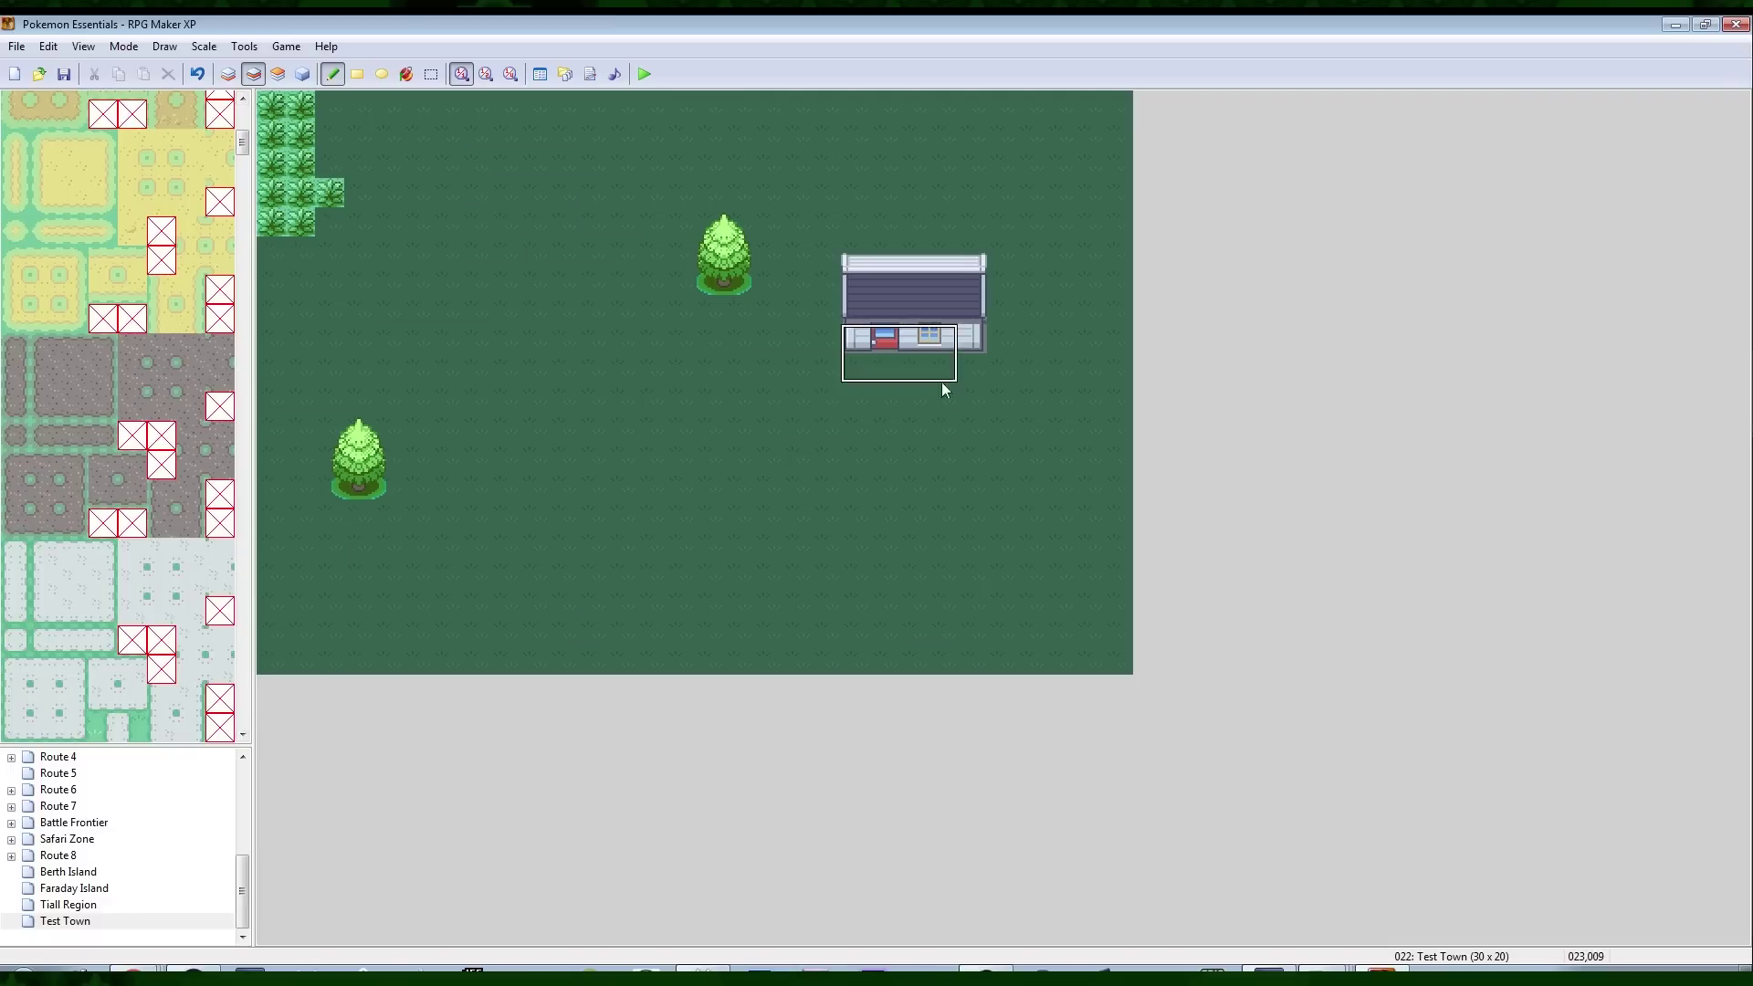
On layer 2, place a pair of joined trees from the tileset at the map's eastern edge, southeast of the house
left_click(227, 78)
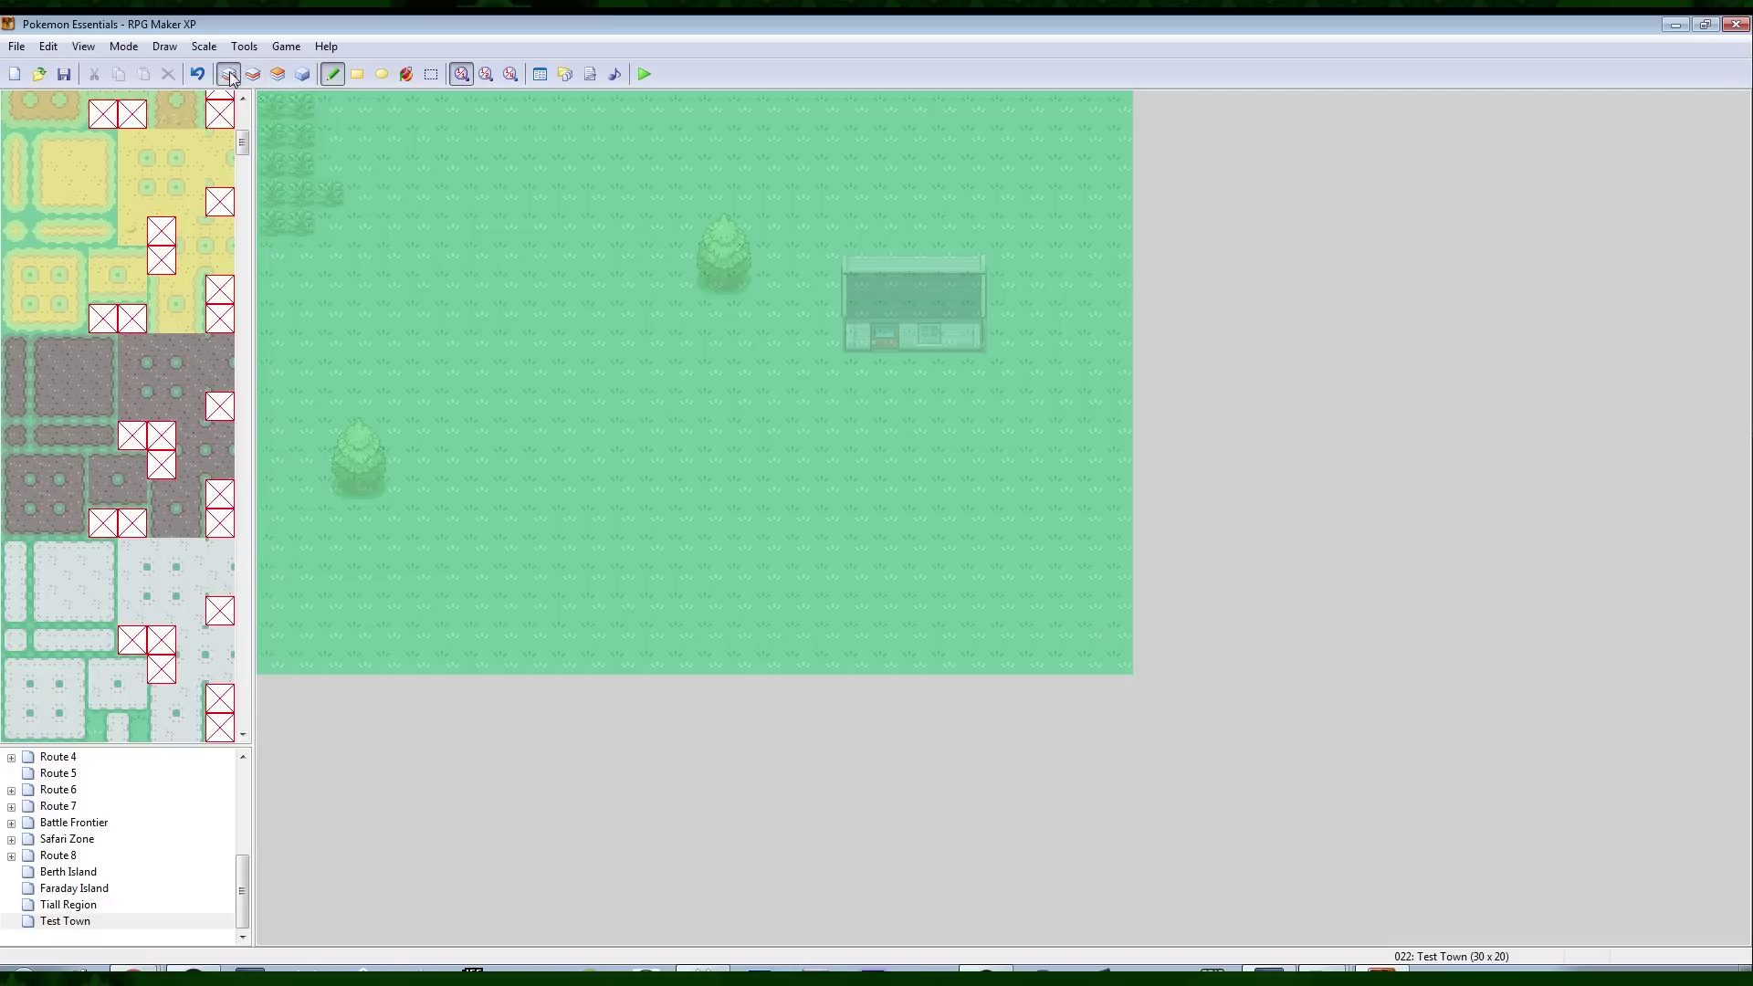
left_click(253, 77)
right_click_drag(737, 281, 704, 233)
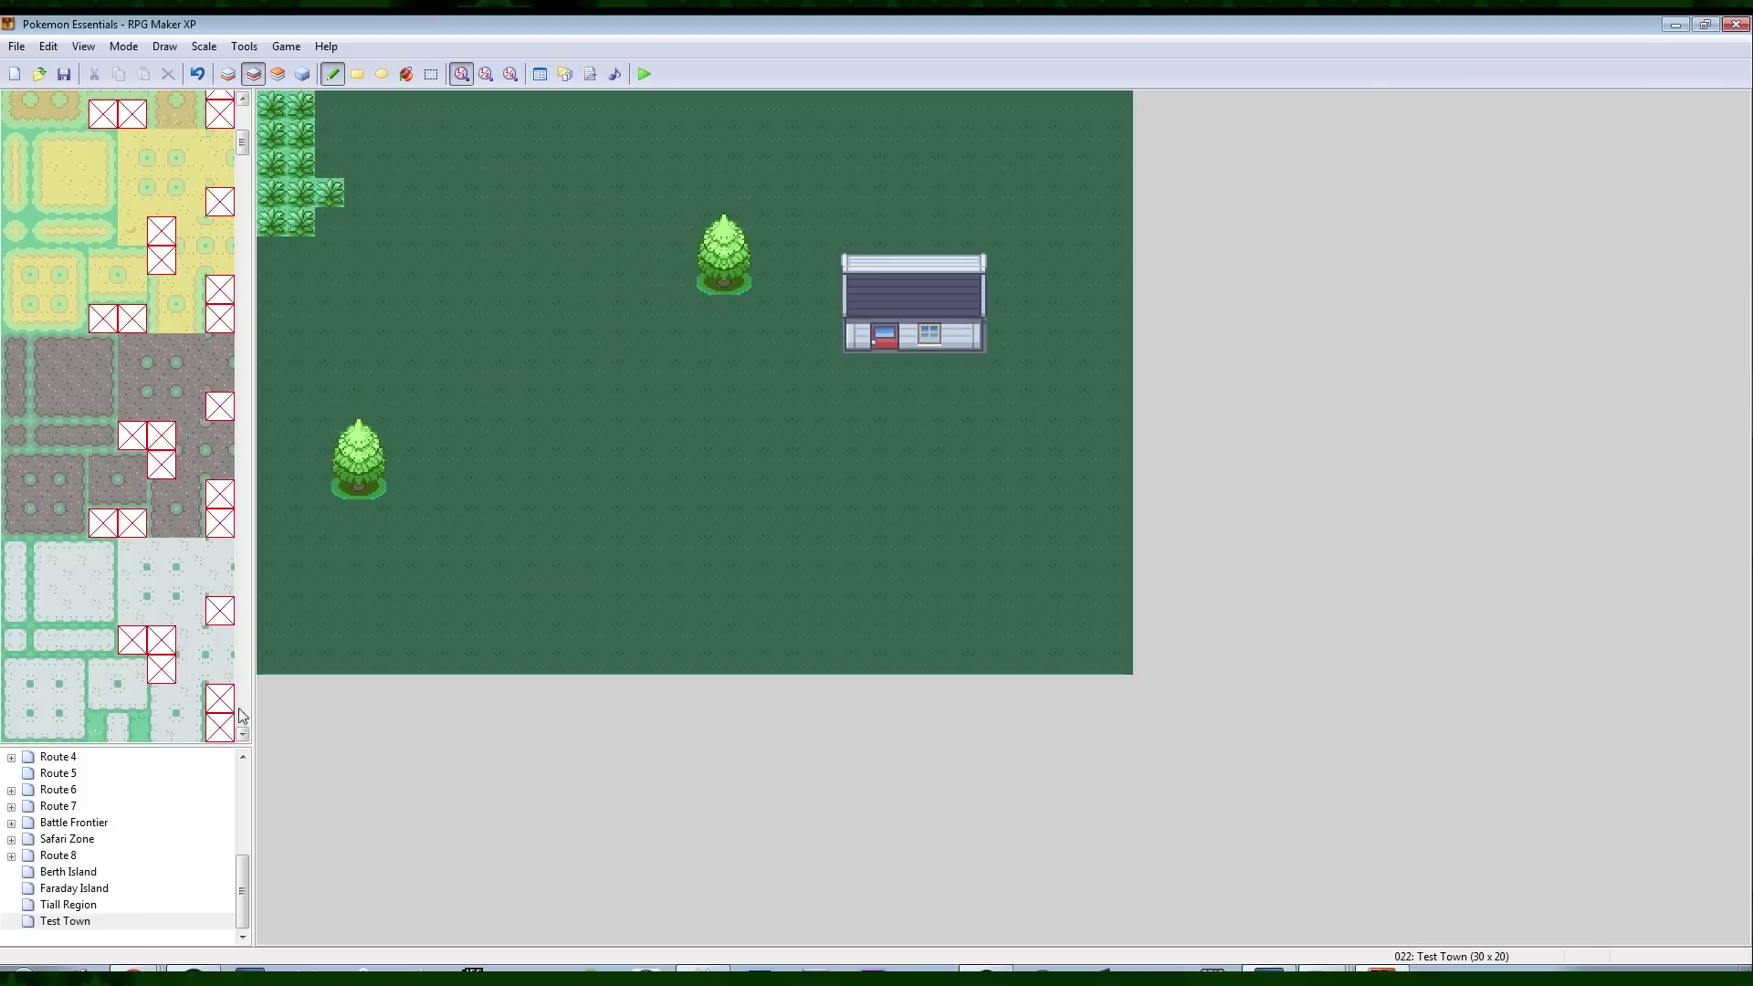
scroll(228, 176, "down", 15)
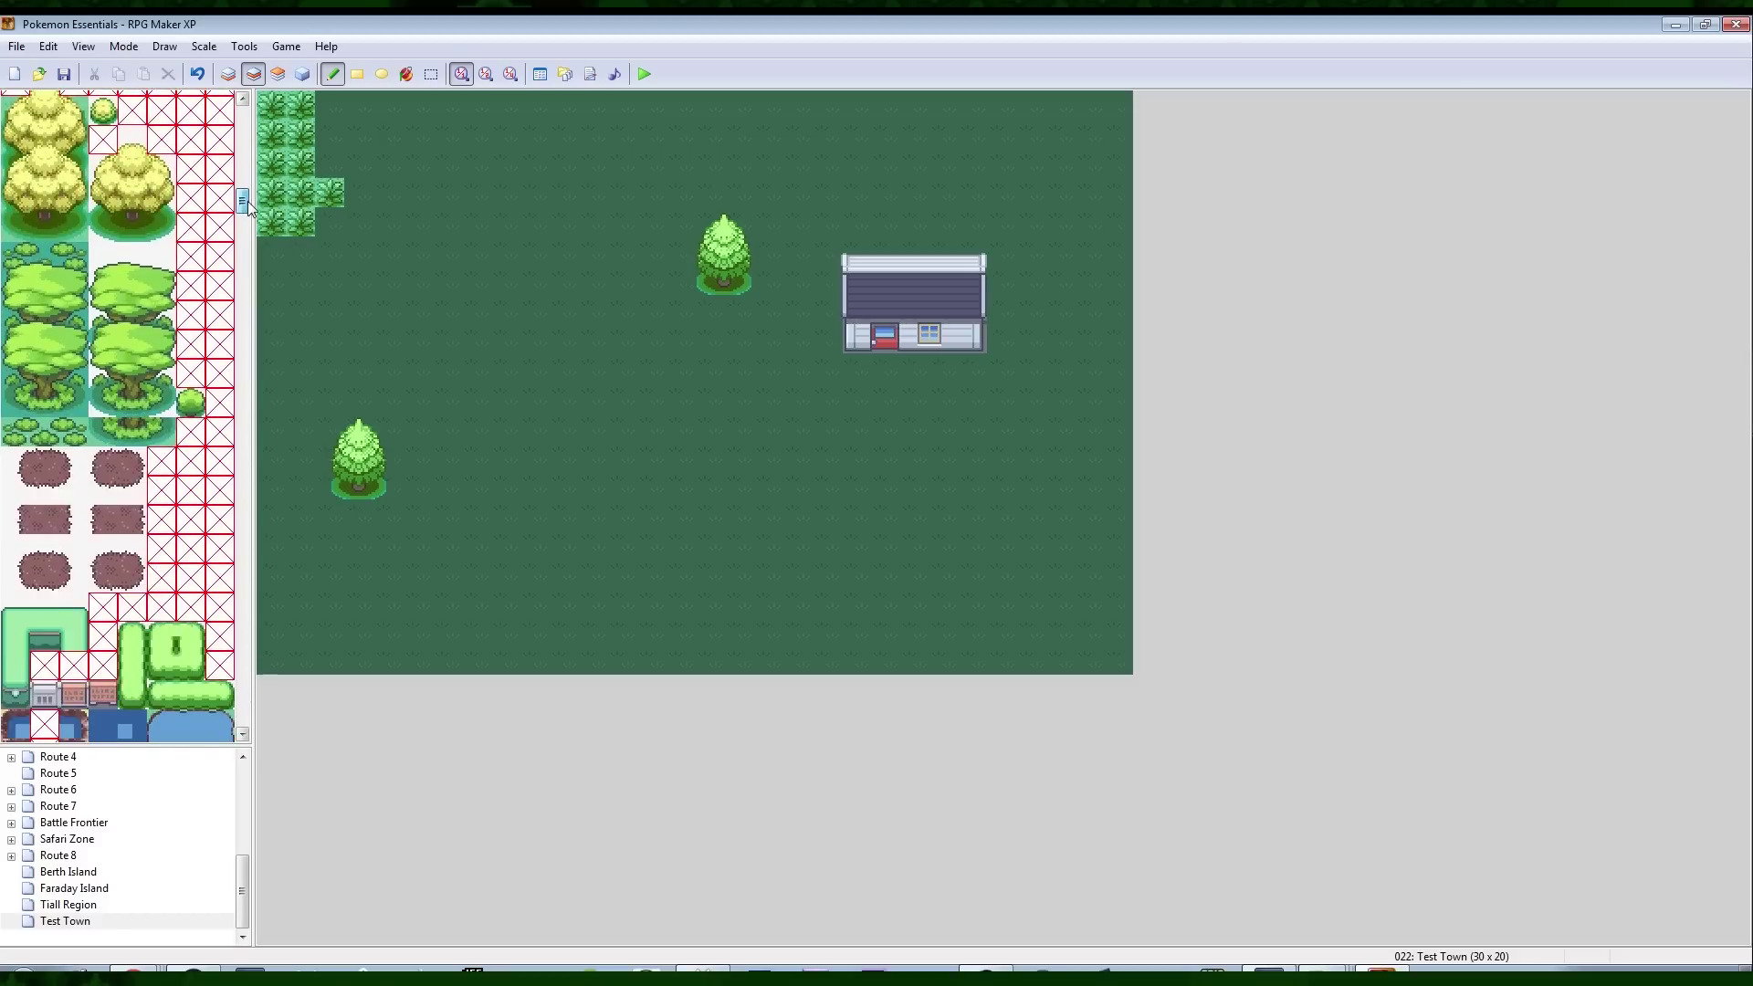
left_click_drag(248, 188, 248, 178)
left_click_drag(104, 370, 28, 318)
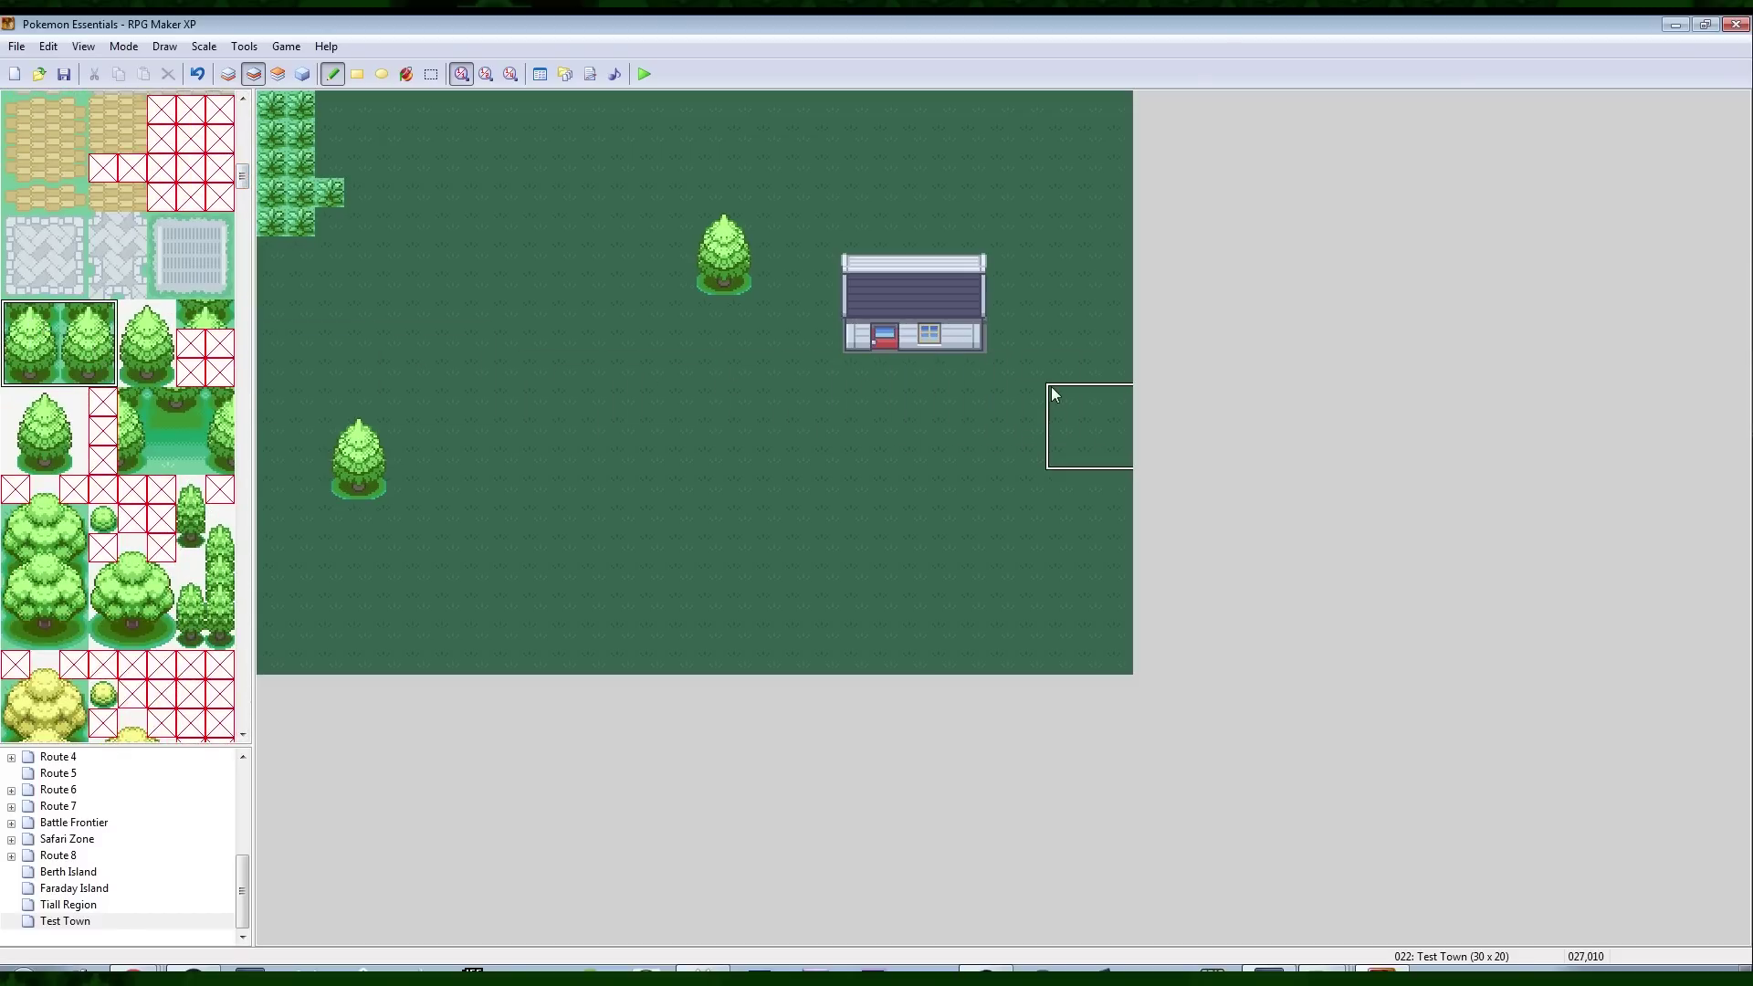
left_click(1019, 382)
Copy the joined trees and repeat them two trees wide down the eastern edge to the map's southern border
mouse_move(1023, 418)
right_mouse_down()
mouse_move(1052, 375)
mouse_move(1055, 422)
mouse_move(1029, 408)
mouse_move(1056, 365)
right_mouse_up()
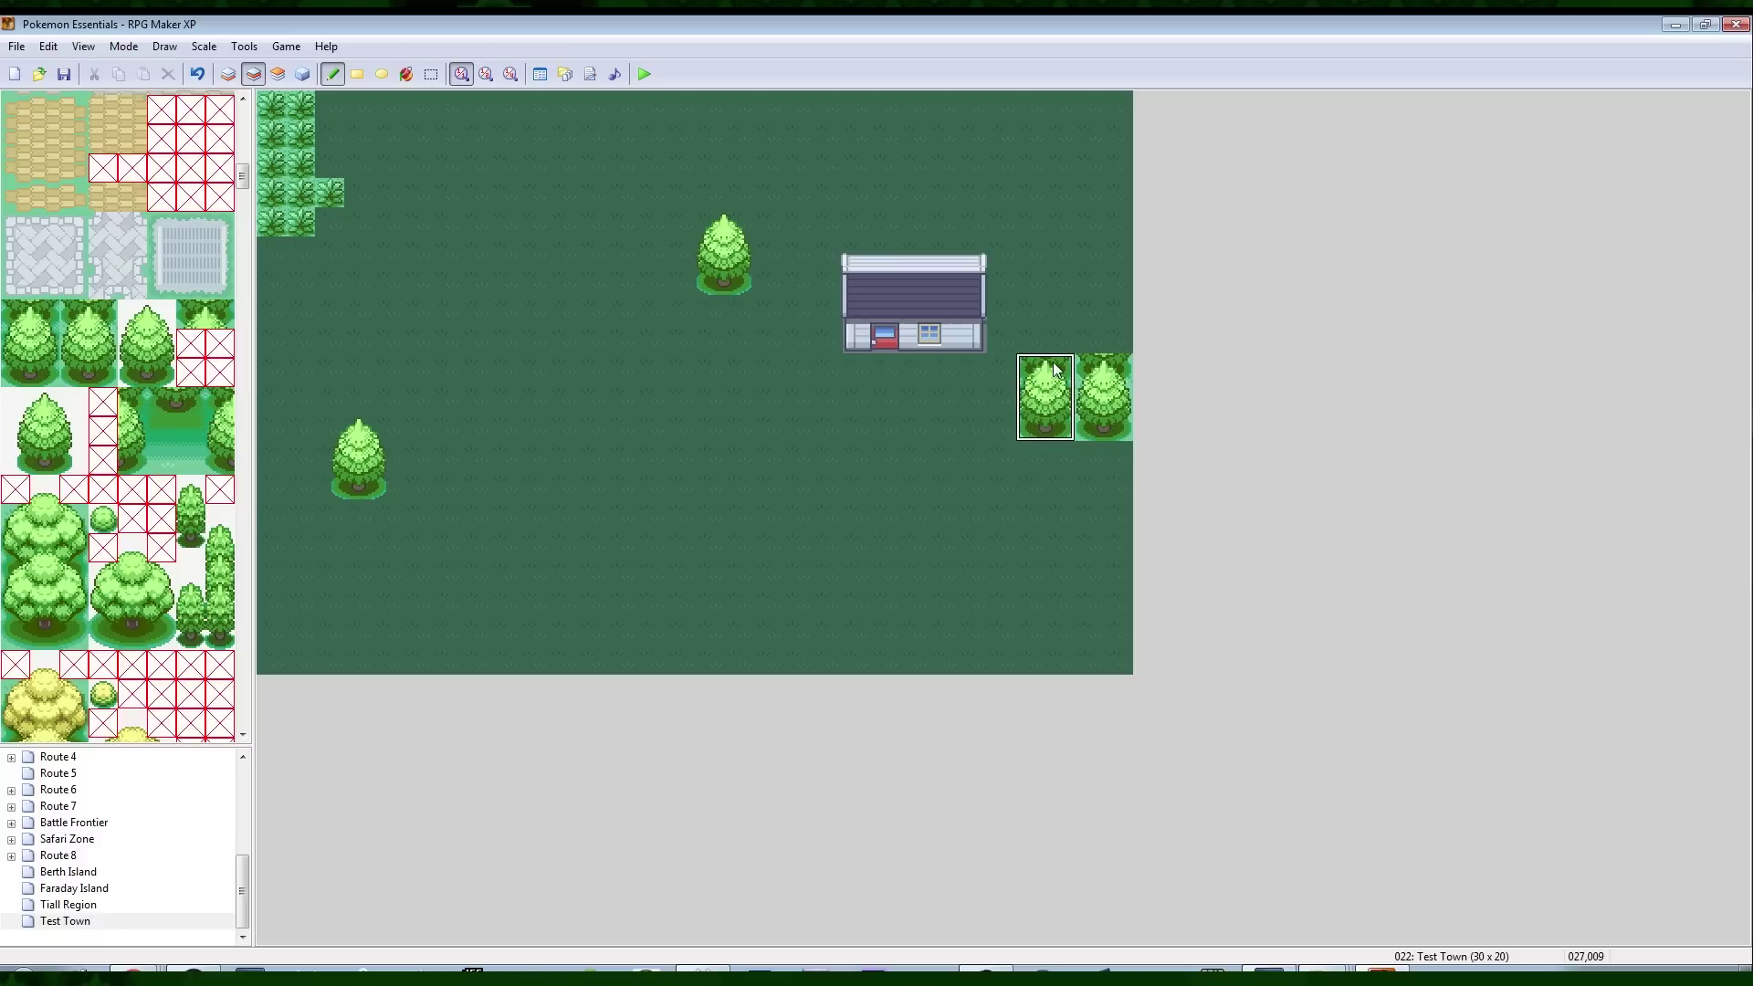
left_click(1055, 431)
left_click(1115, 427)
right_click_drag(1113, 479, 1027, 375)
left_click(1038, 480)
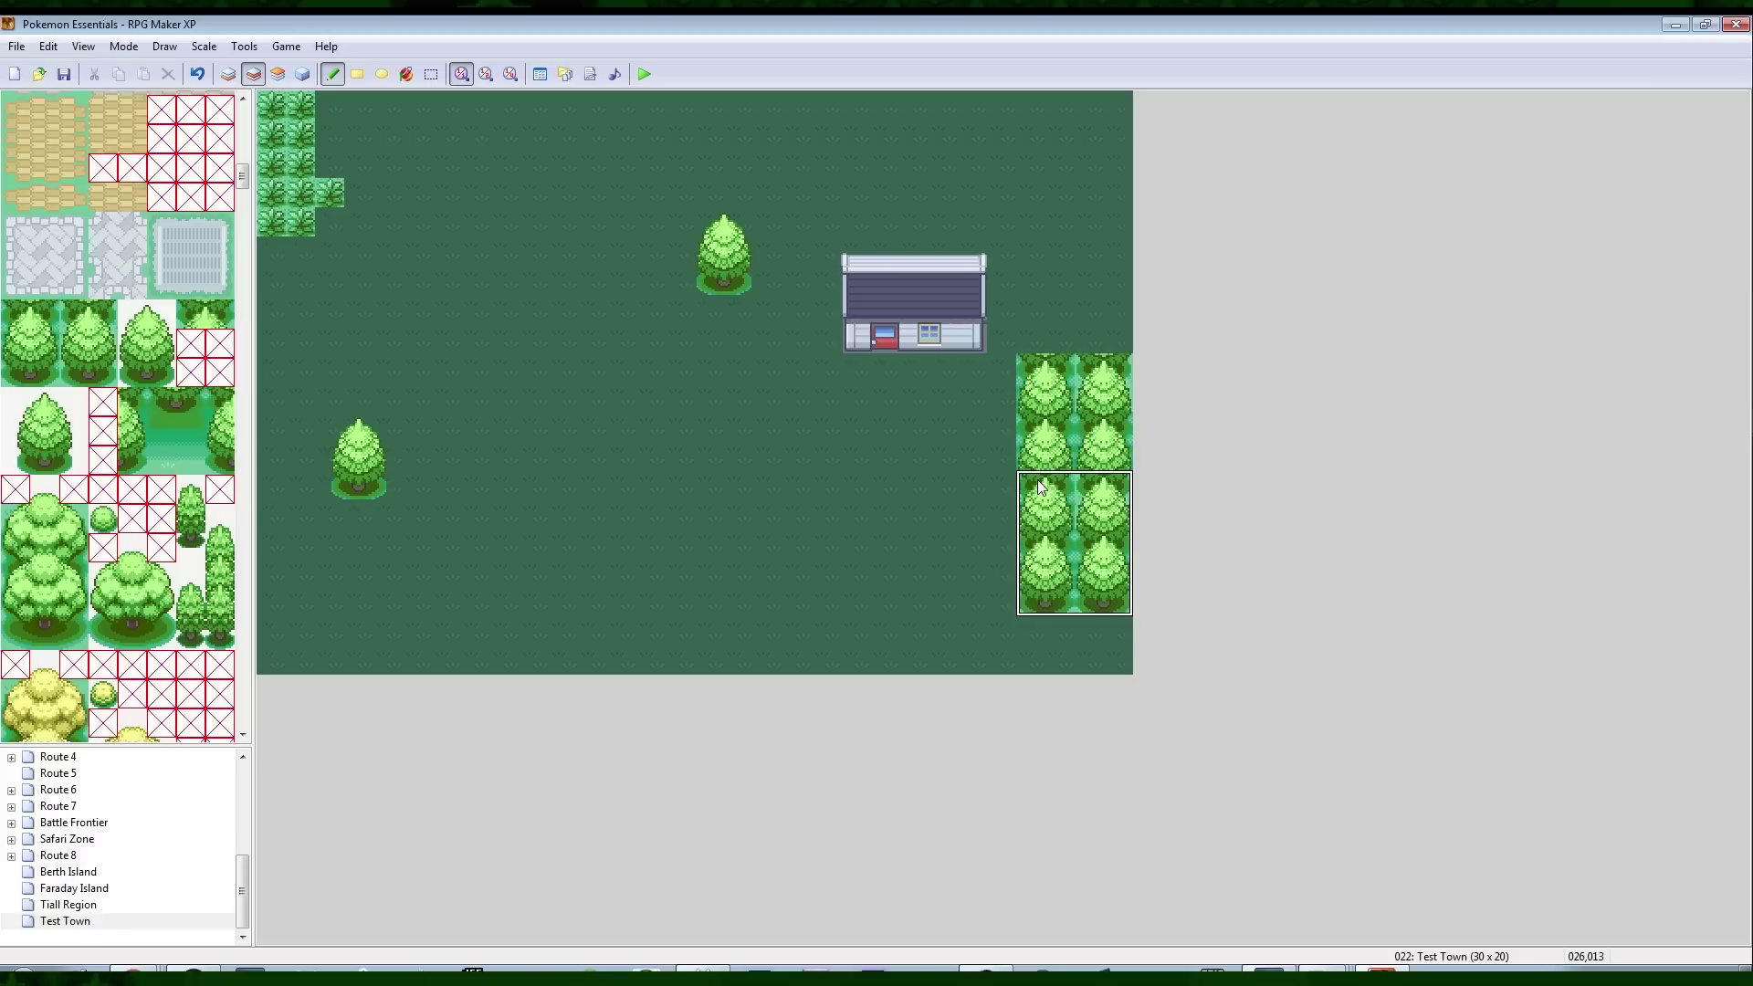
left_click(1035, 599)
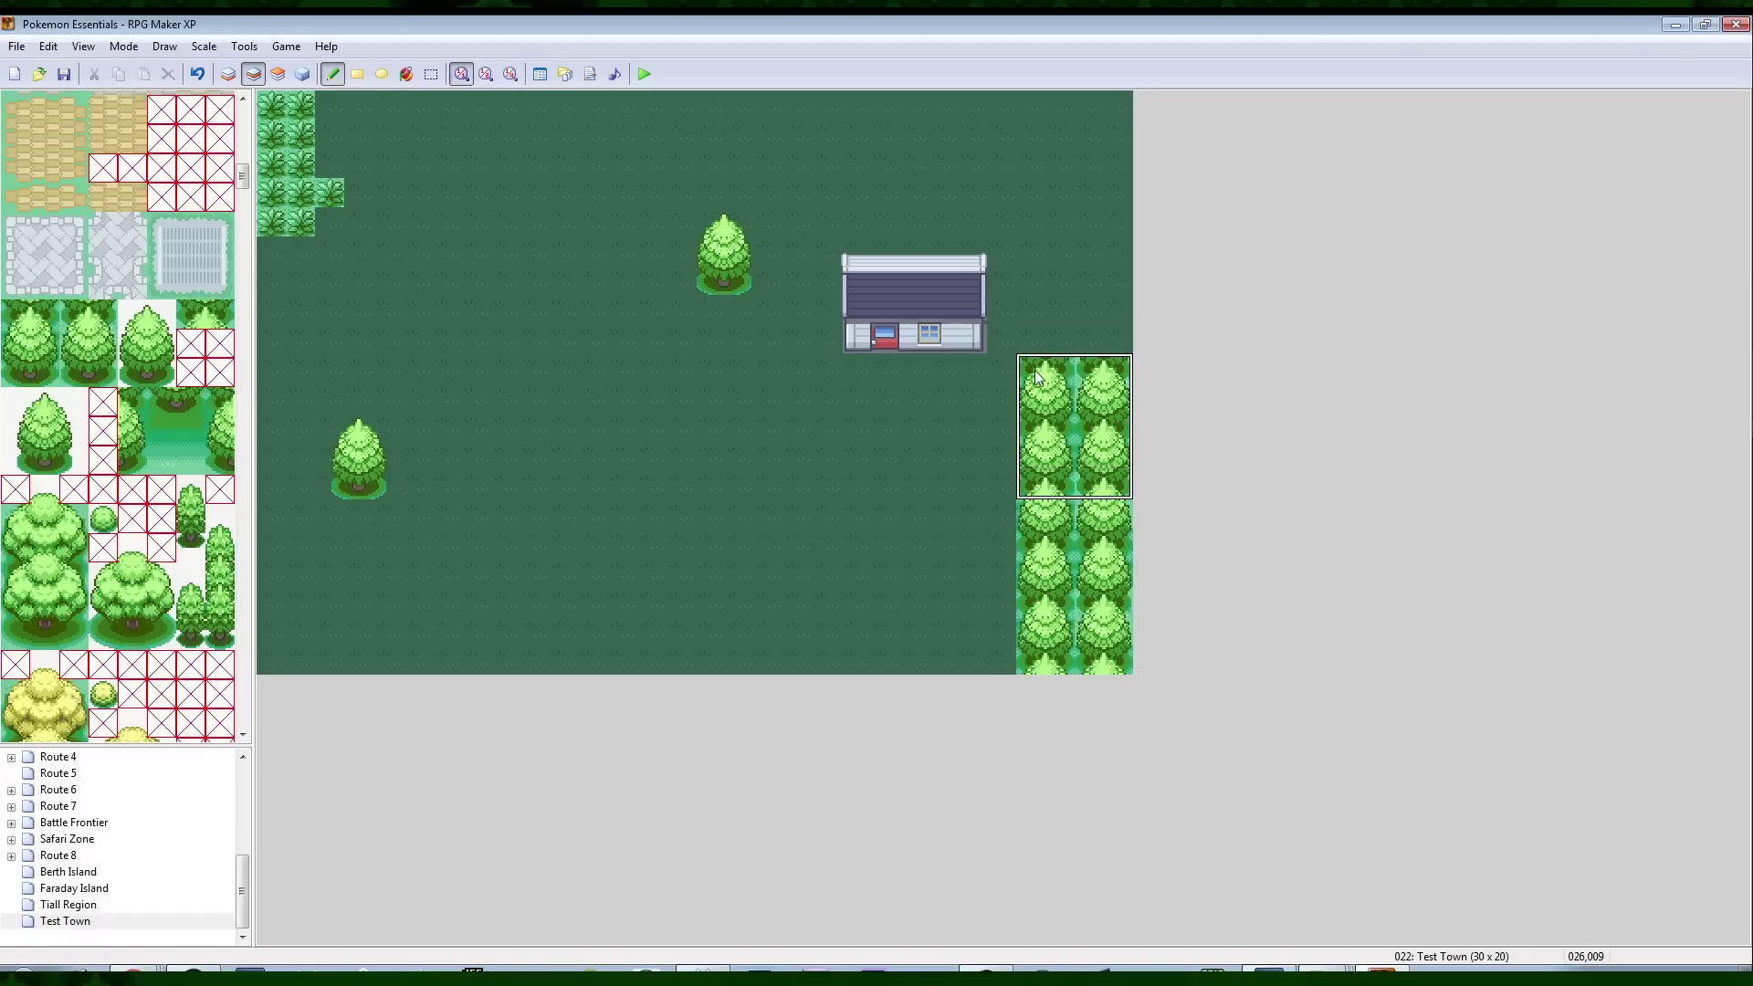
Copy the upper tiles of the eastern tree columns and extend both columns up to the northern border
right_click_drag(1032, 370, 1114, 394)
left_click(1108, 343)
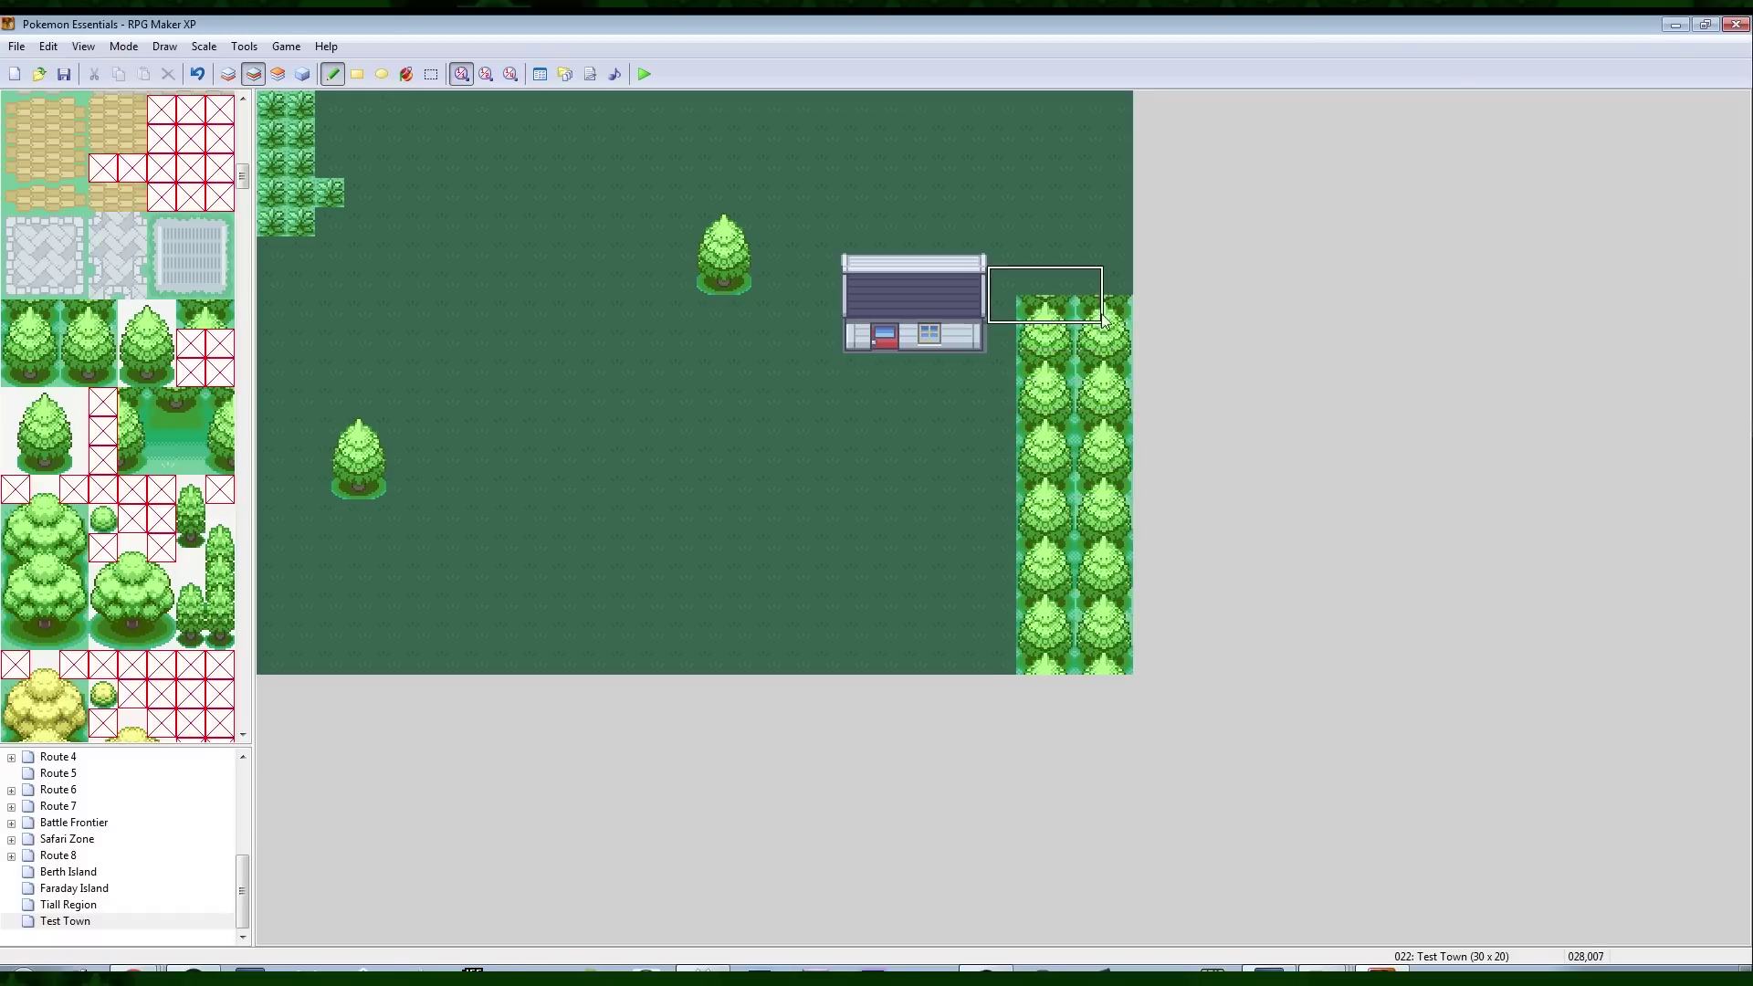
left_click_drag(1114, 280, 1117, 102)
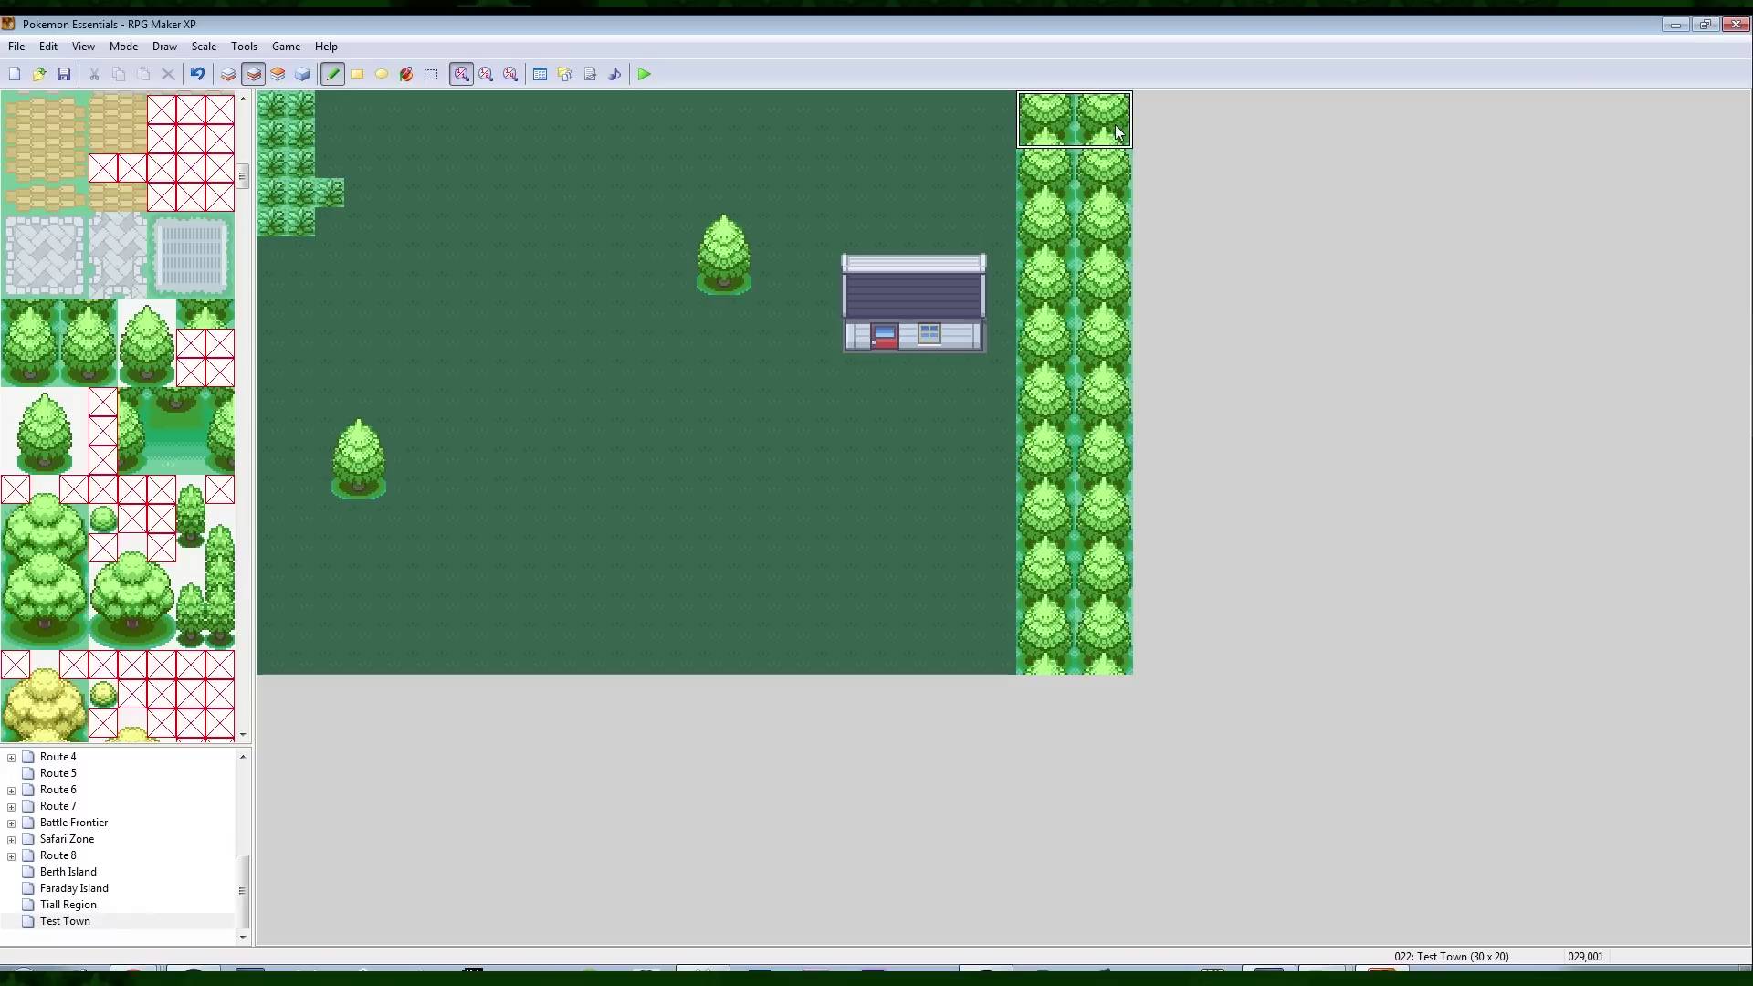
Fill the area behind the house with a block of joined trees four wide and two high, and erase the lone tree west of the house
mouse_move(104, 376)
left_mouse_down()
mouse_move(15, 345)
mouse_move(13, 314)
left_mouse_up()
left_click(918, 157)
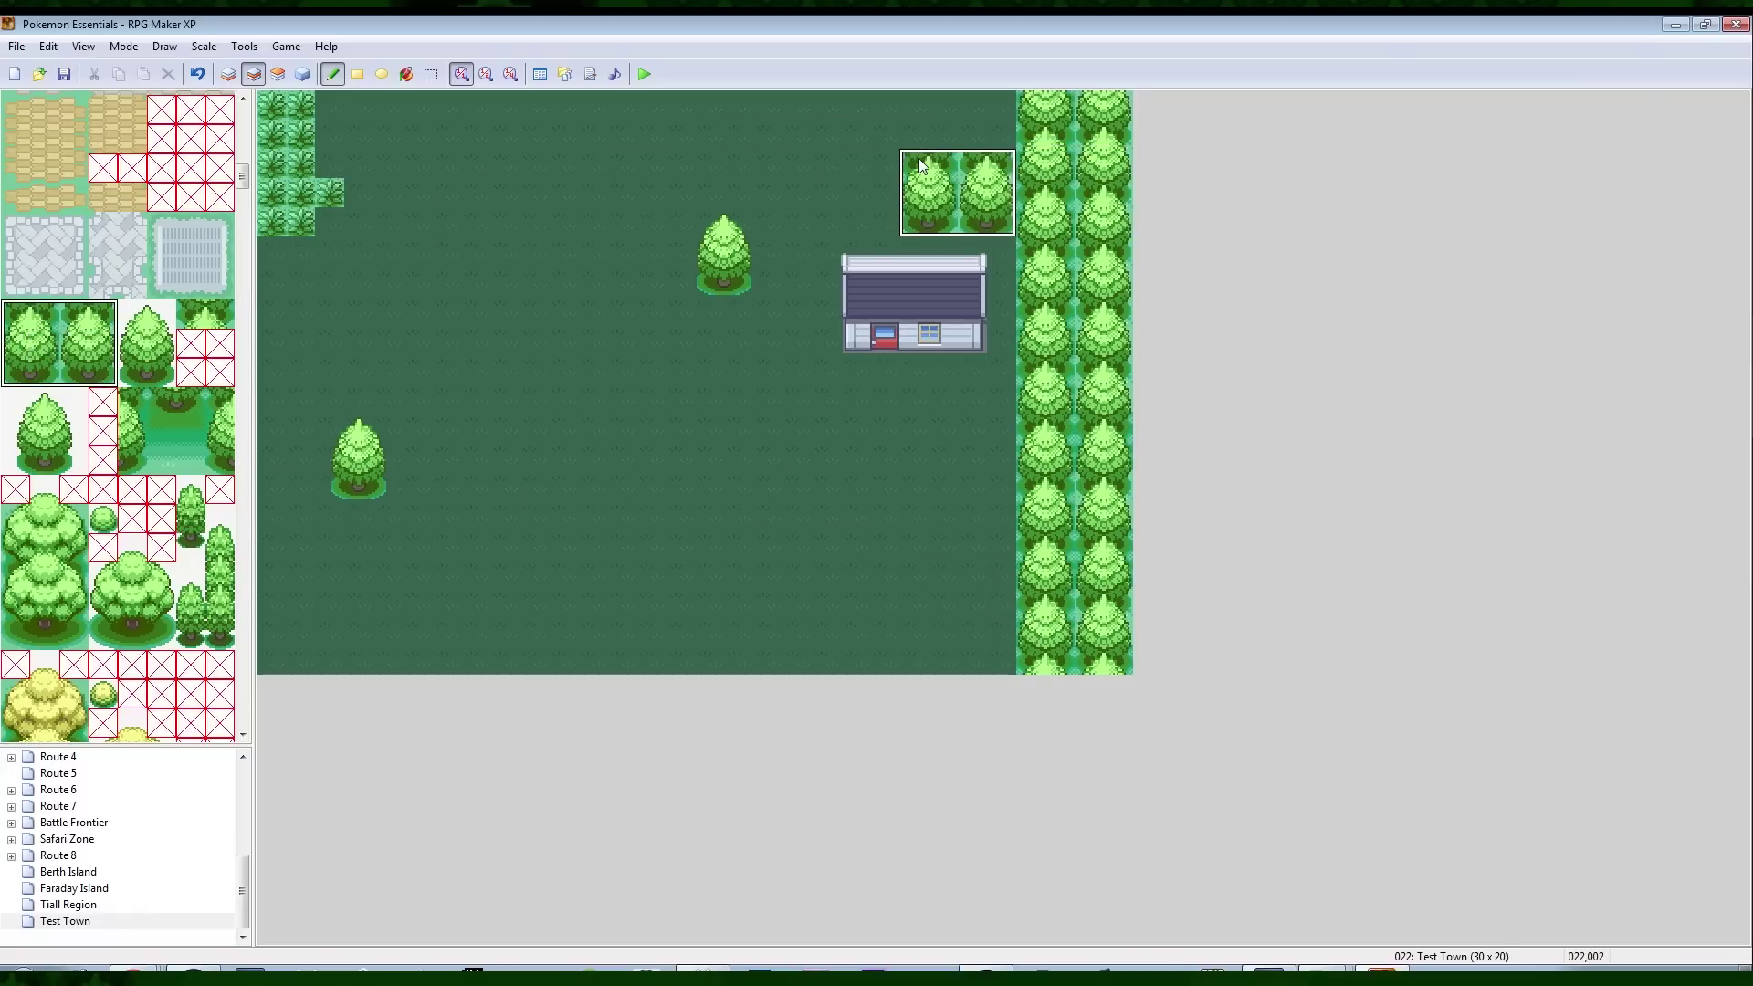
right_click_drag(967, 150, 992, 152)
left_click(993, 105)
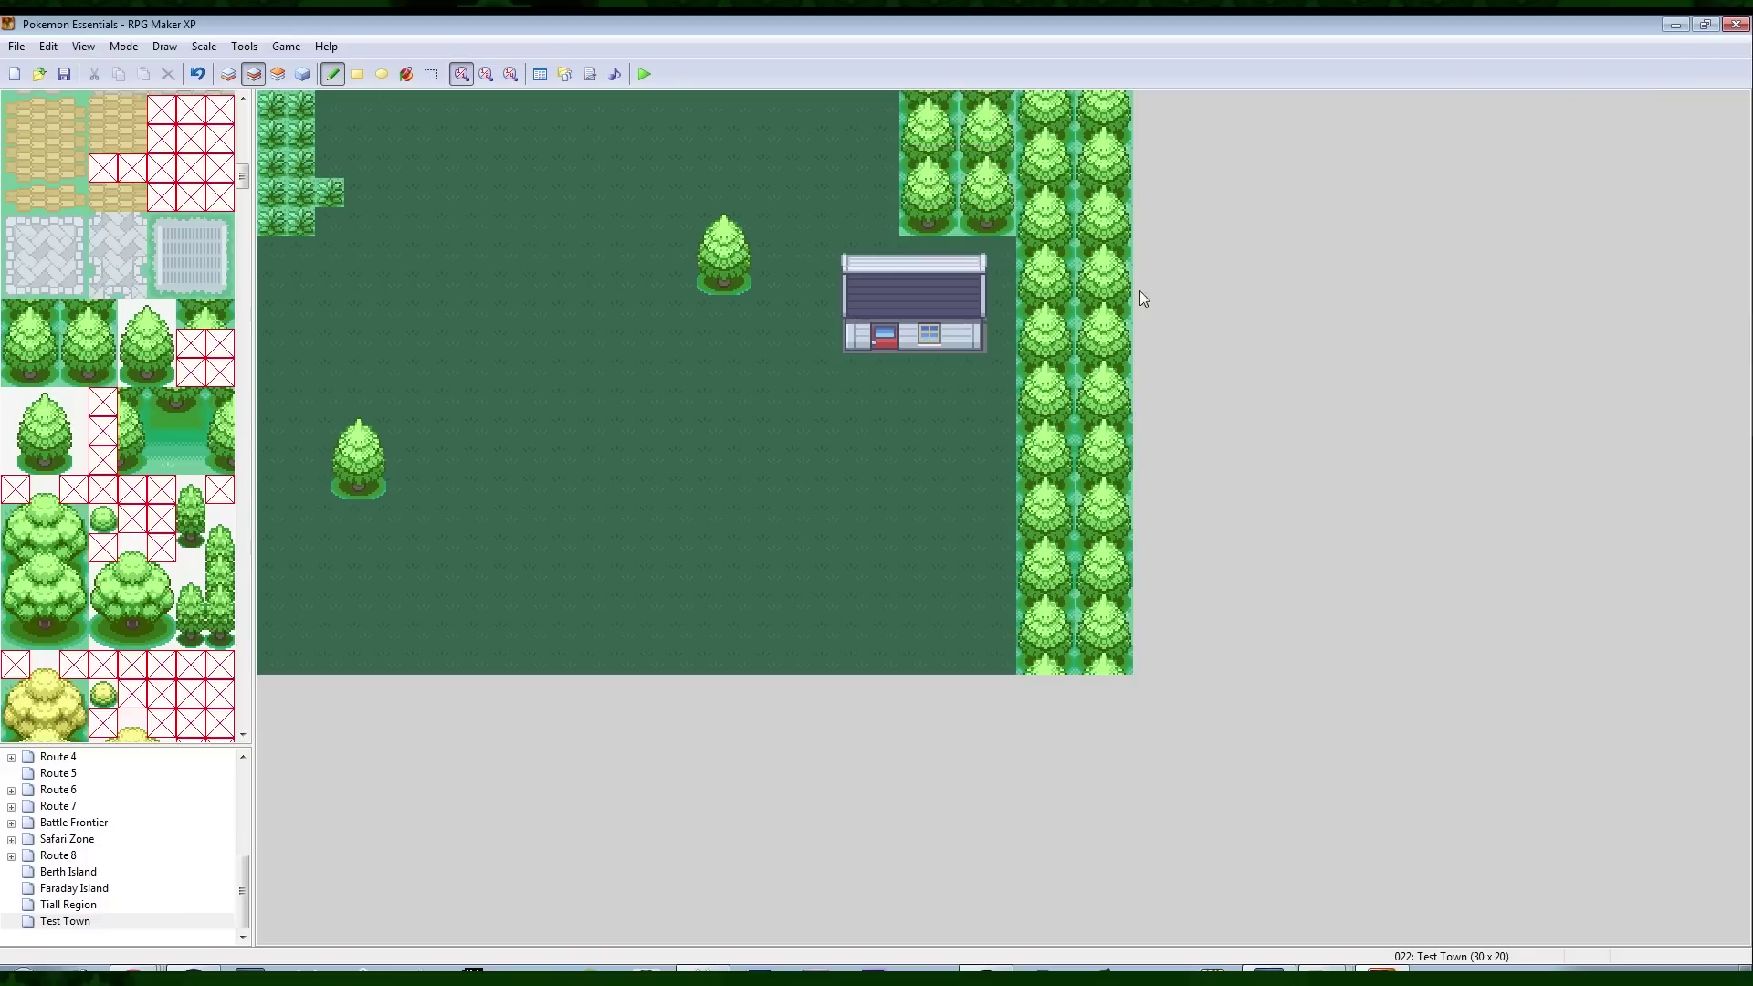
right_click(912, 513)
right_click_drag(913, 221, 993, 142)
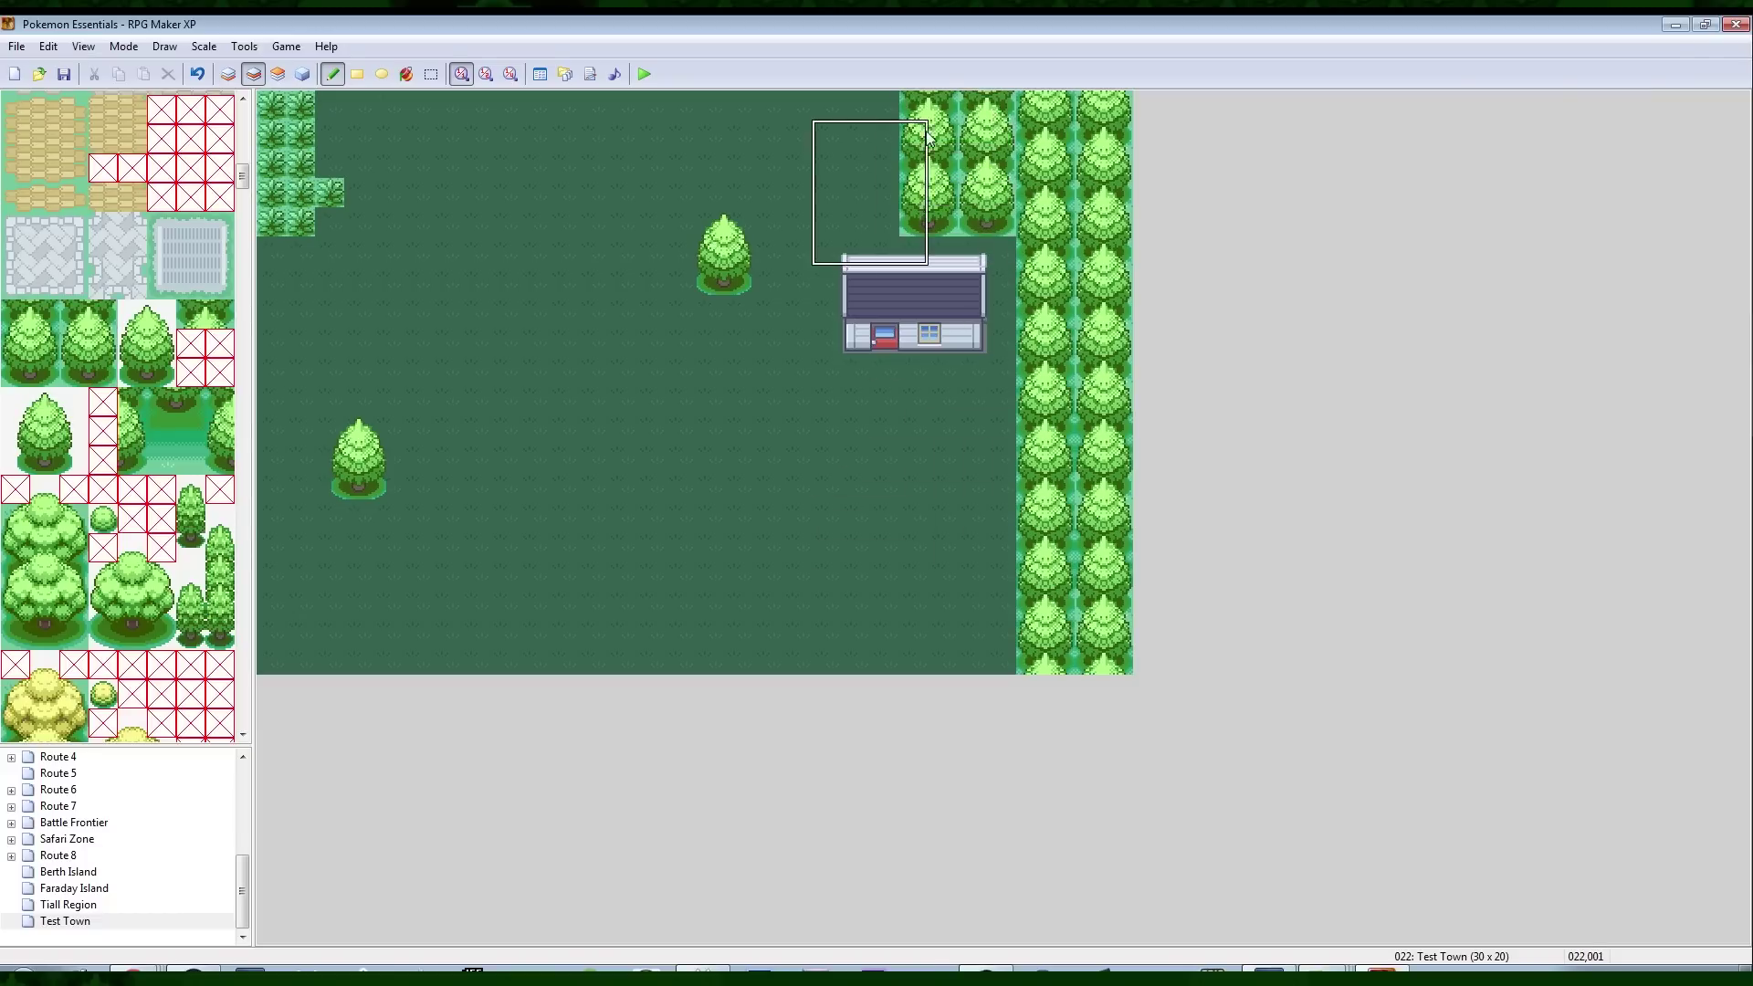
left_click(880, 119)
right_click(763, 309)
mouse_move(736, 281)
left_mouse_down()
mouse_move(714, 256)
mouse_move(712, 285)
left_mouse_up()
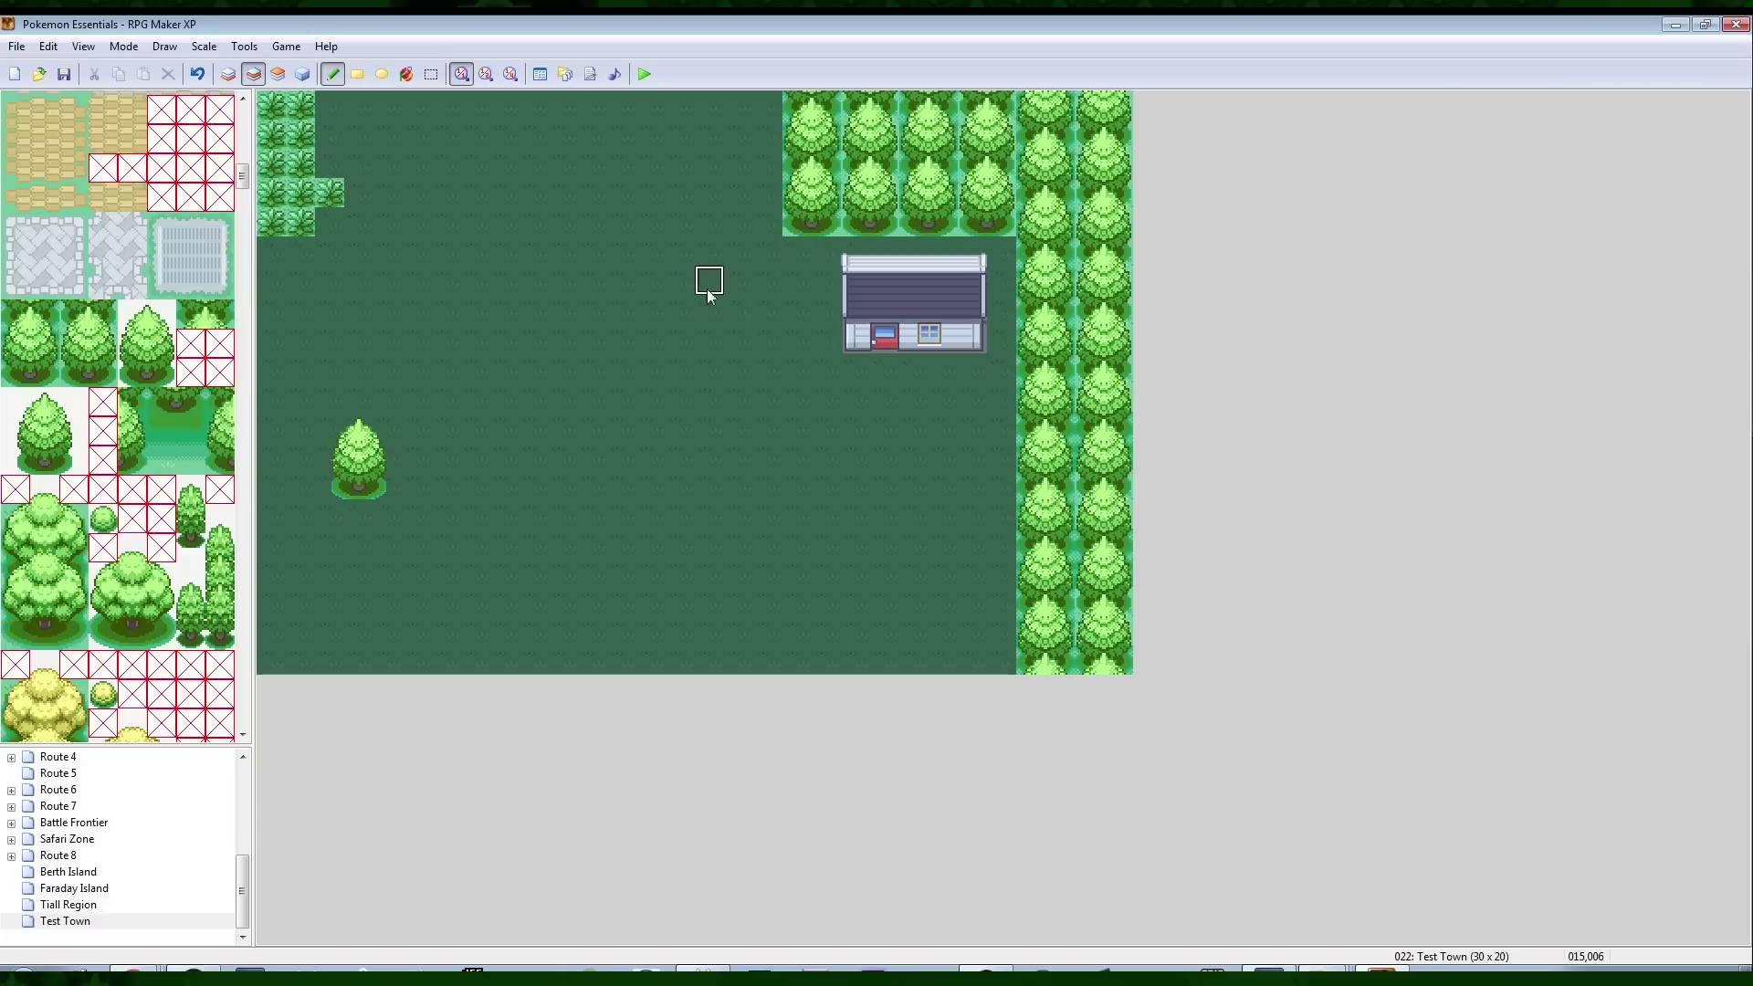
Start a playtest, move the title menu selection to New Game, and close the game window
left_click(644, 74)
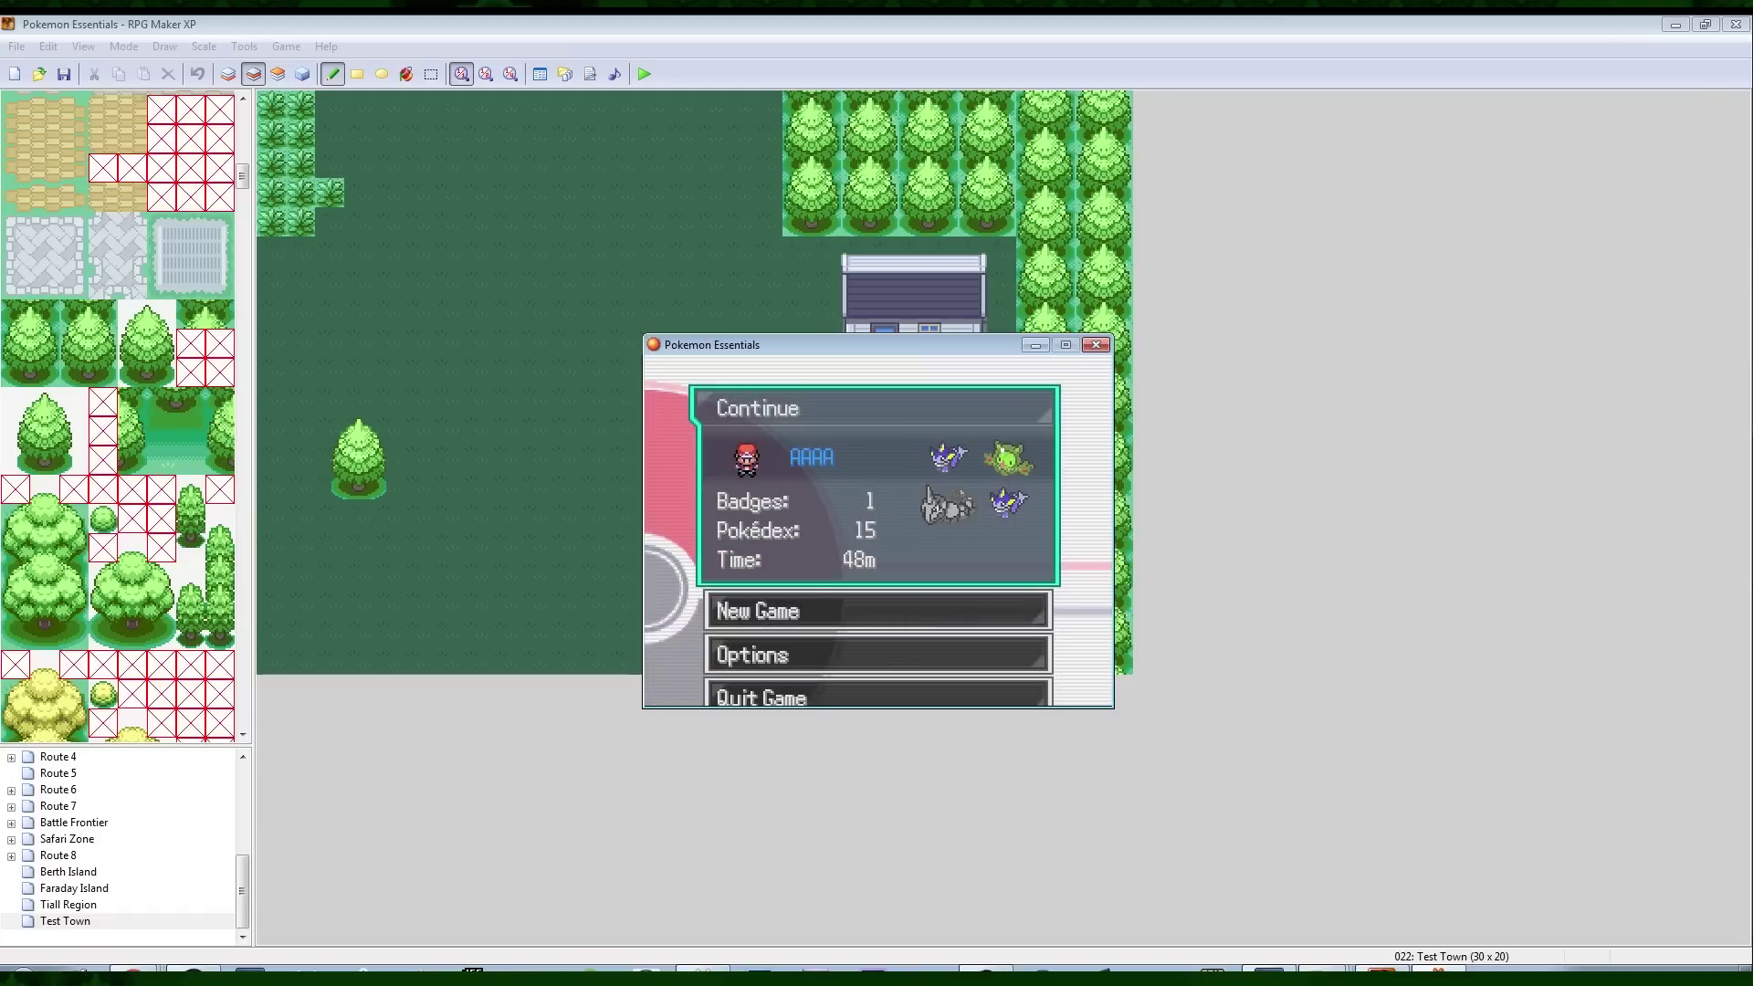
key("Down")
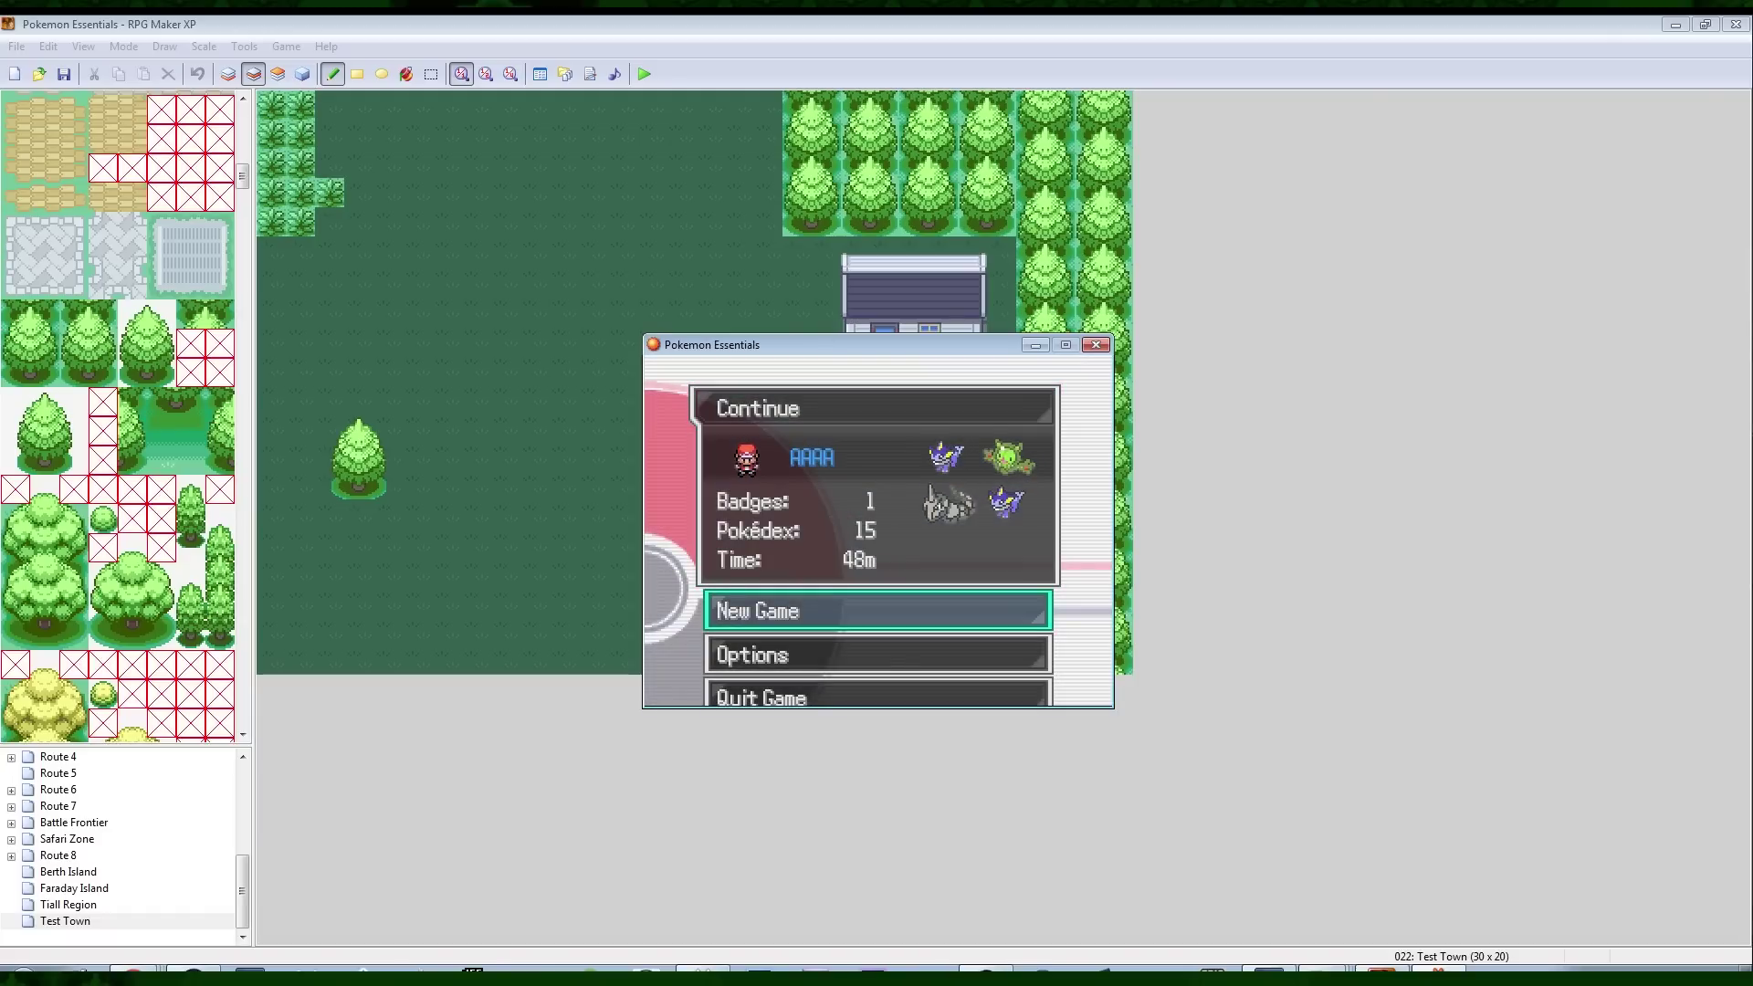
left_click(1095, 344)
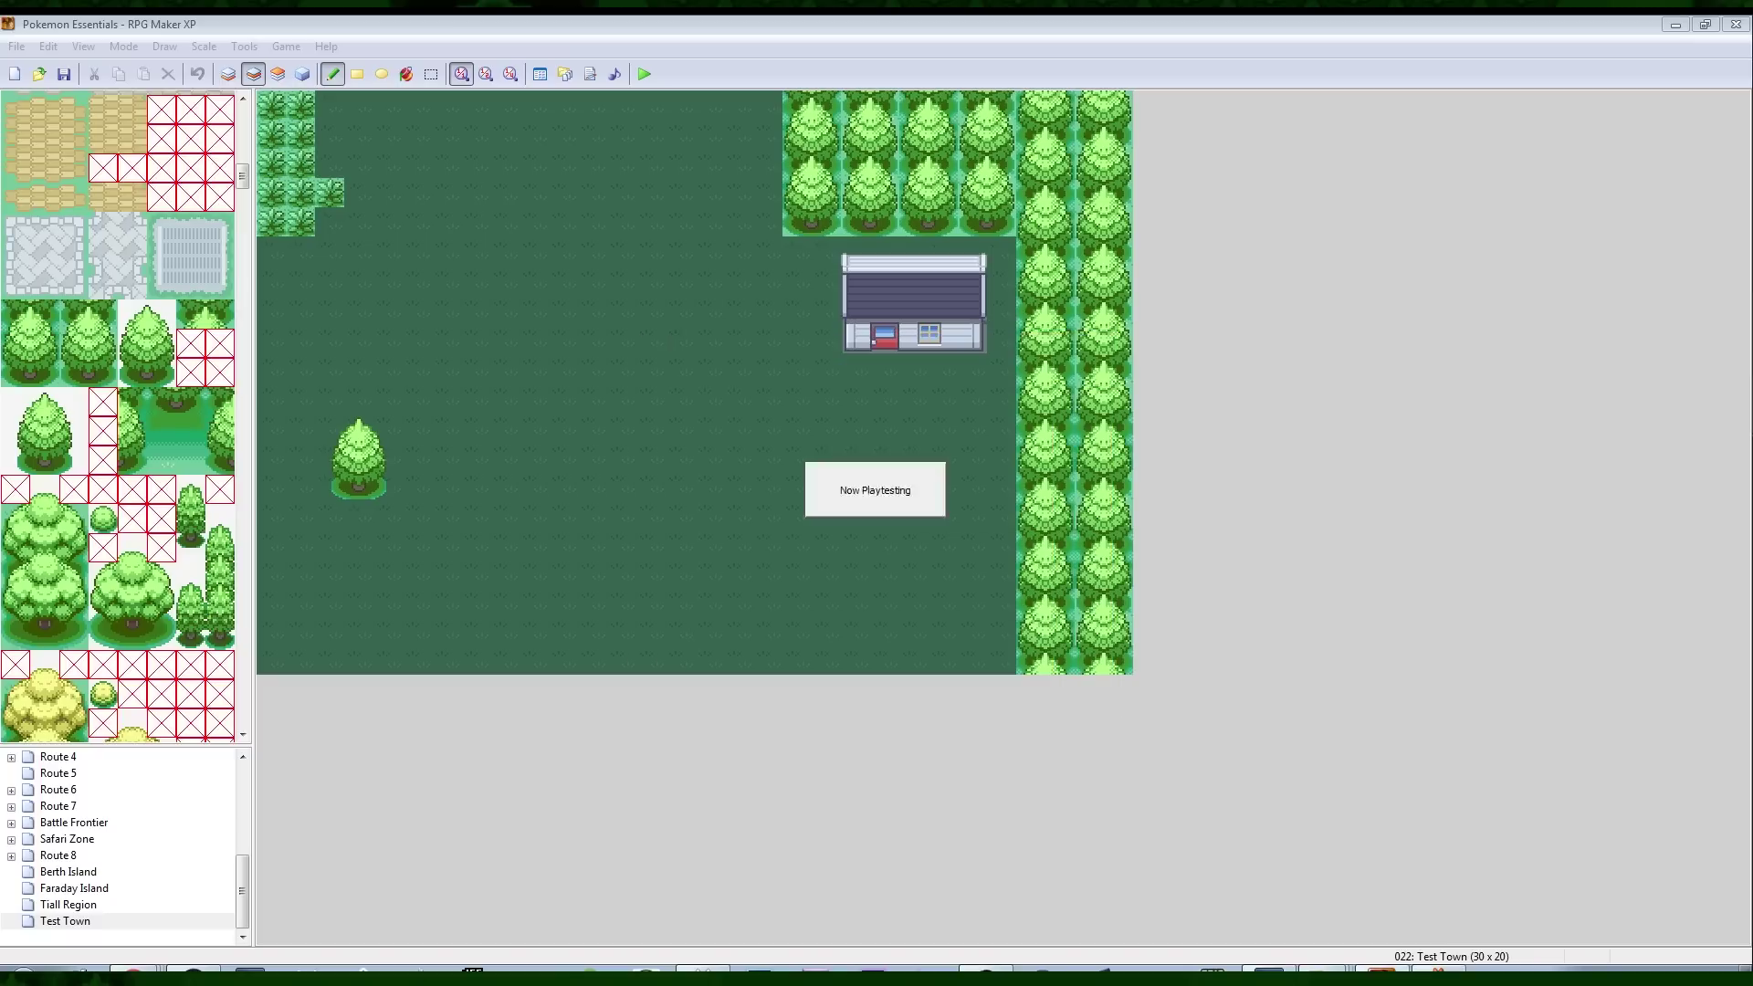
On layer 1, paint a three-tile-wide strip of yellow sand path with both grass edges just south of the house's door
left_click(228, 74)
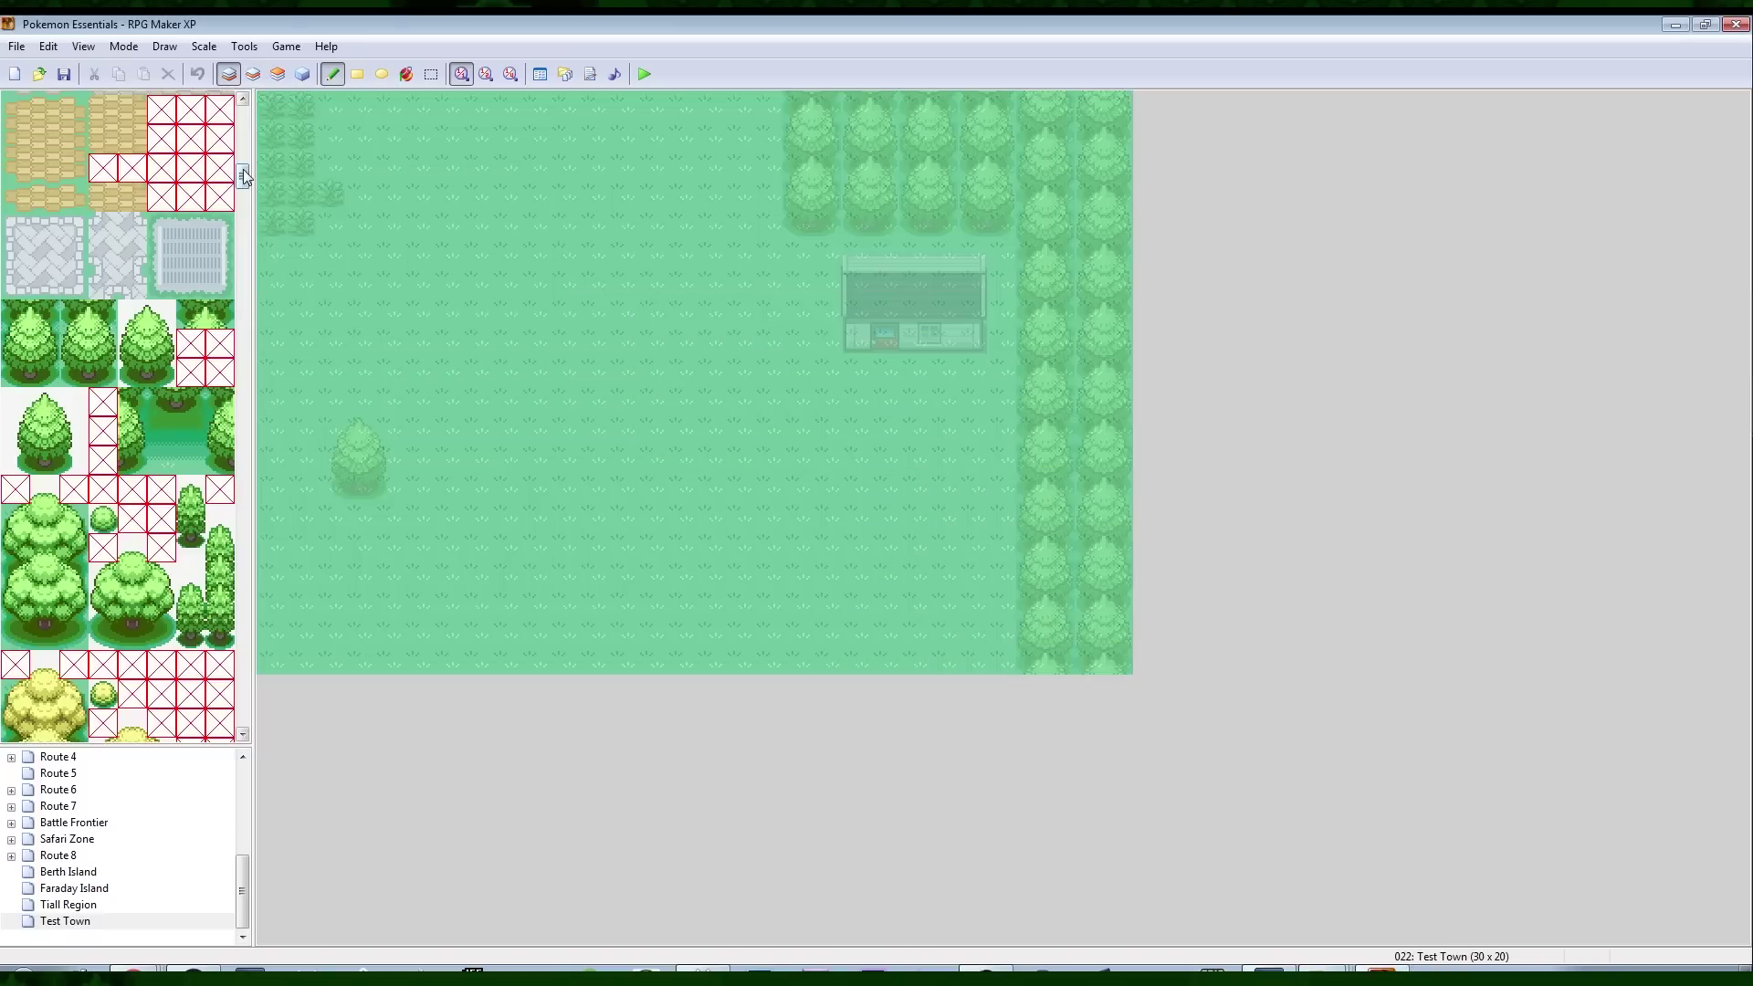
left_click_drag(242, 174, 244, 130)
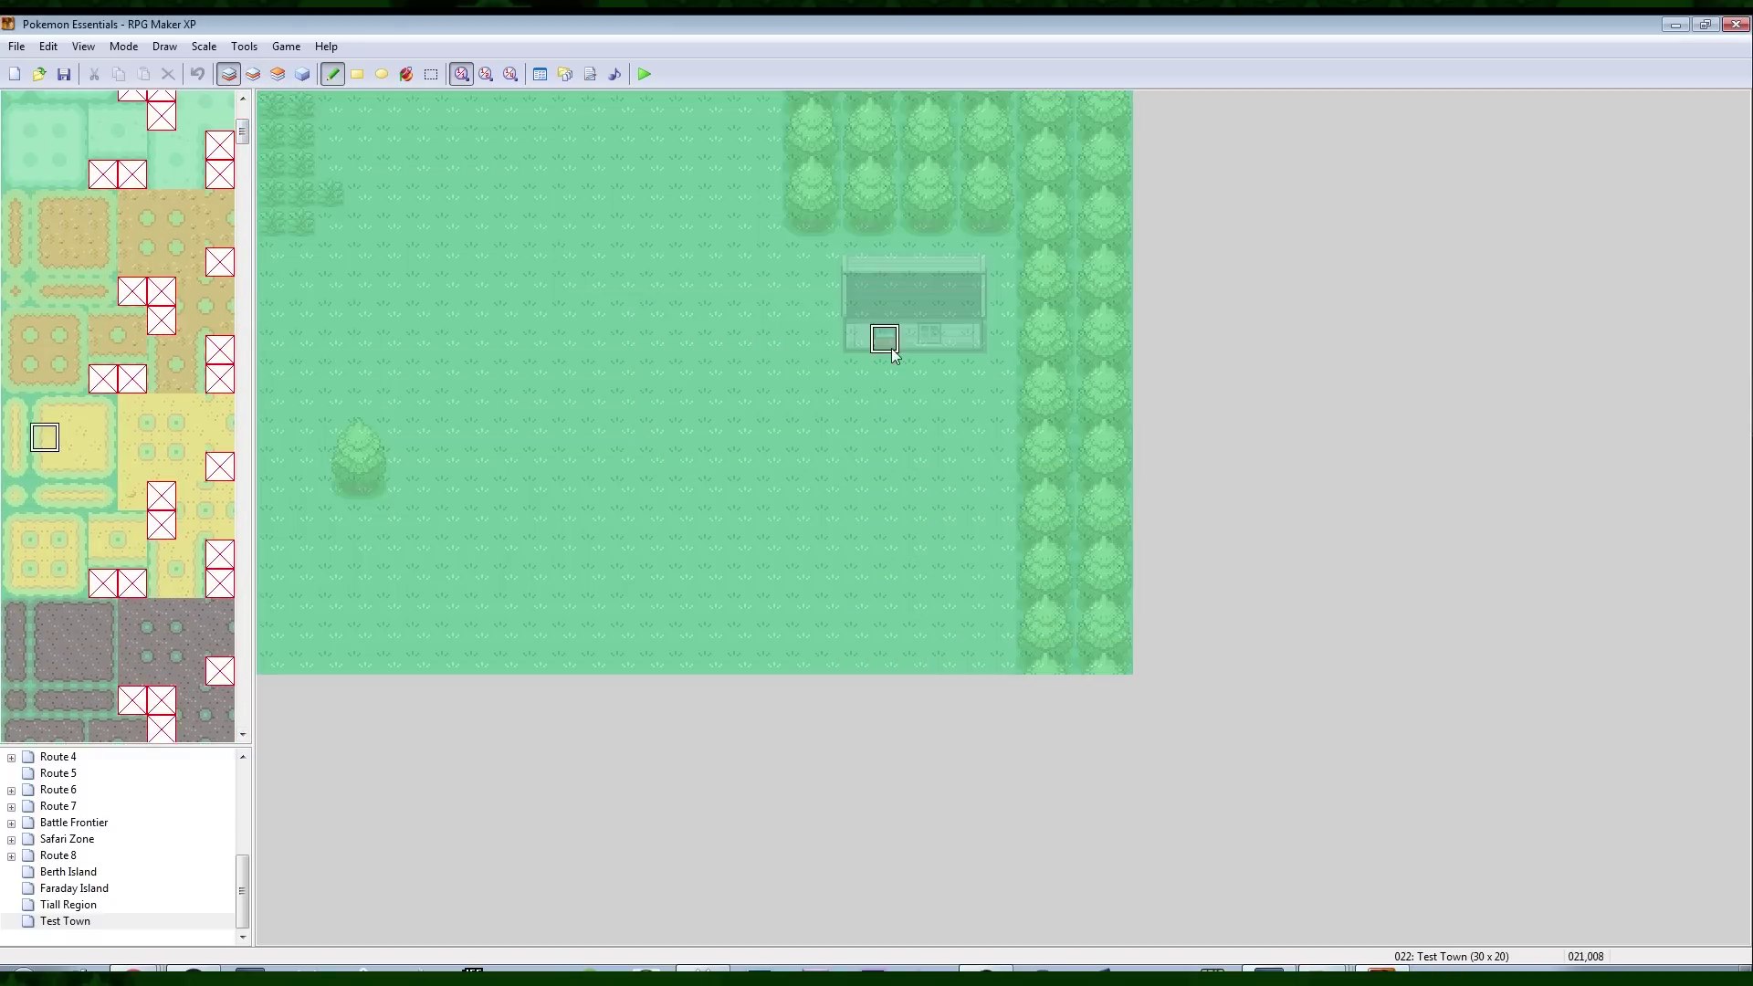
left_click(855, 368)
left_click(74, 437)
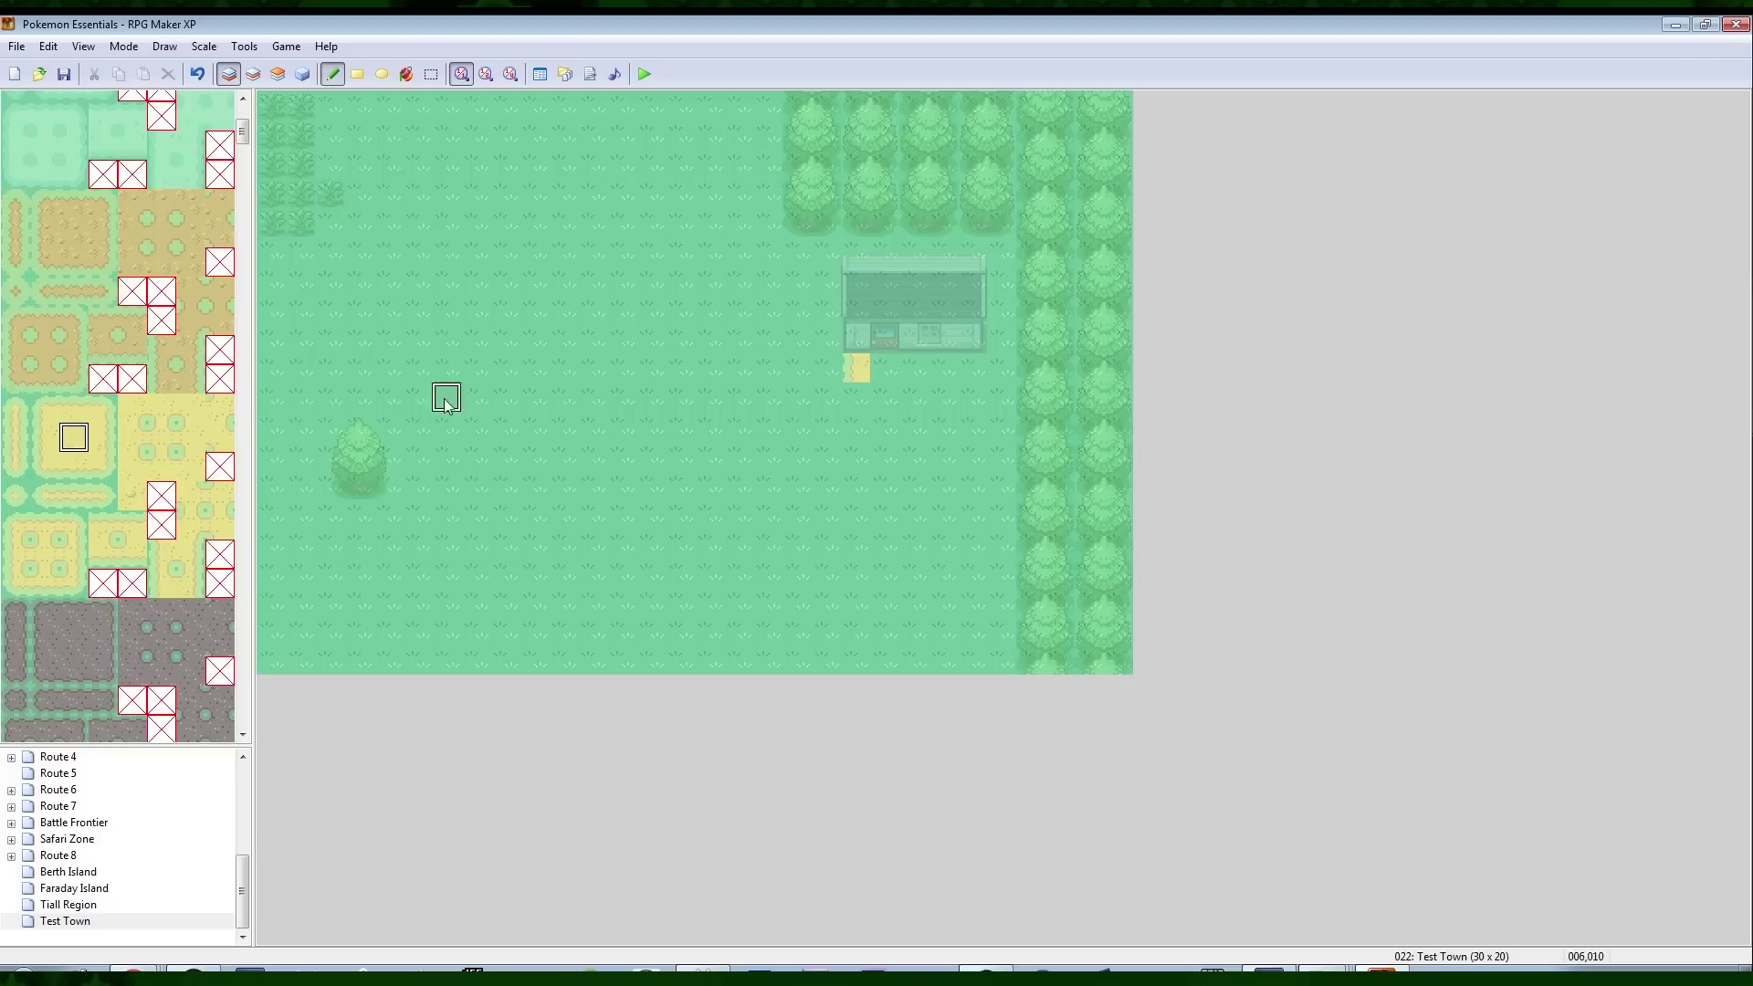
left_click(880, 370)
left_click(100, 439)
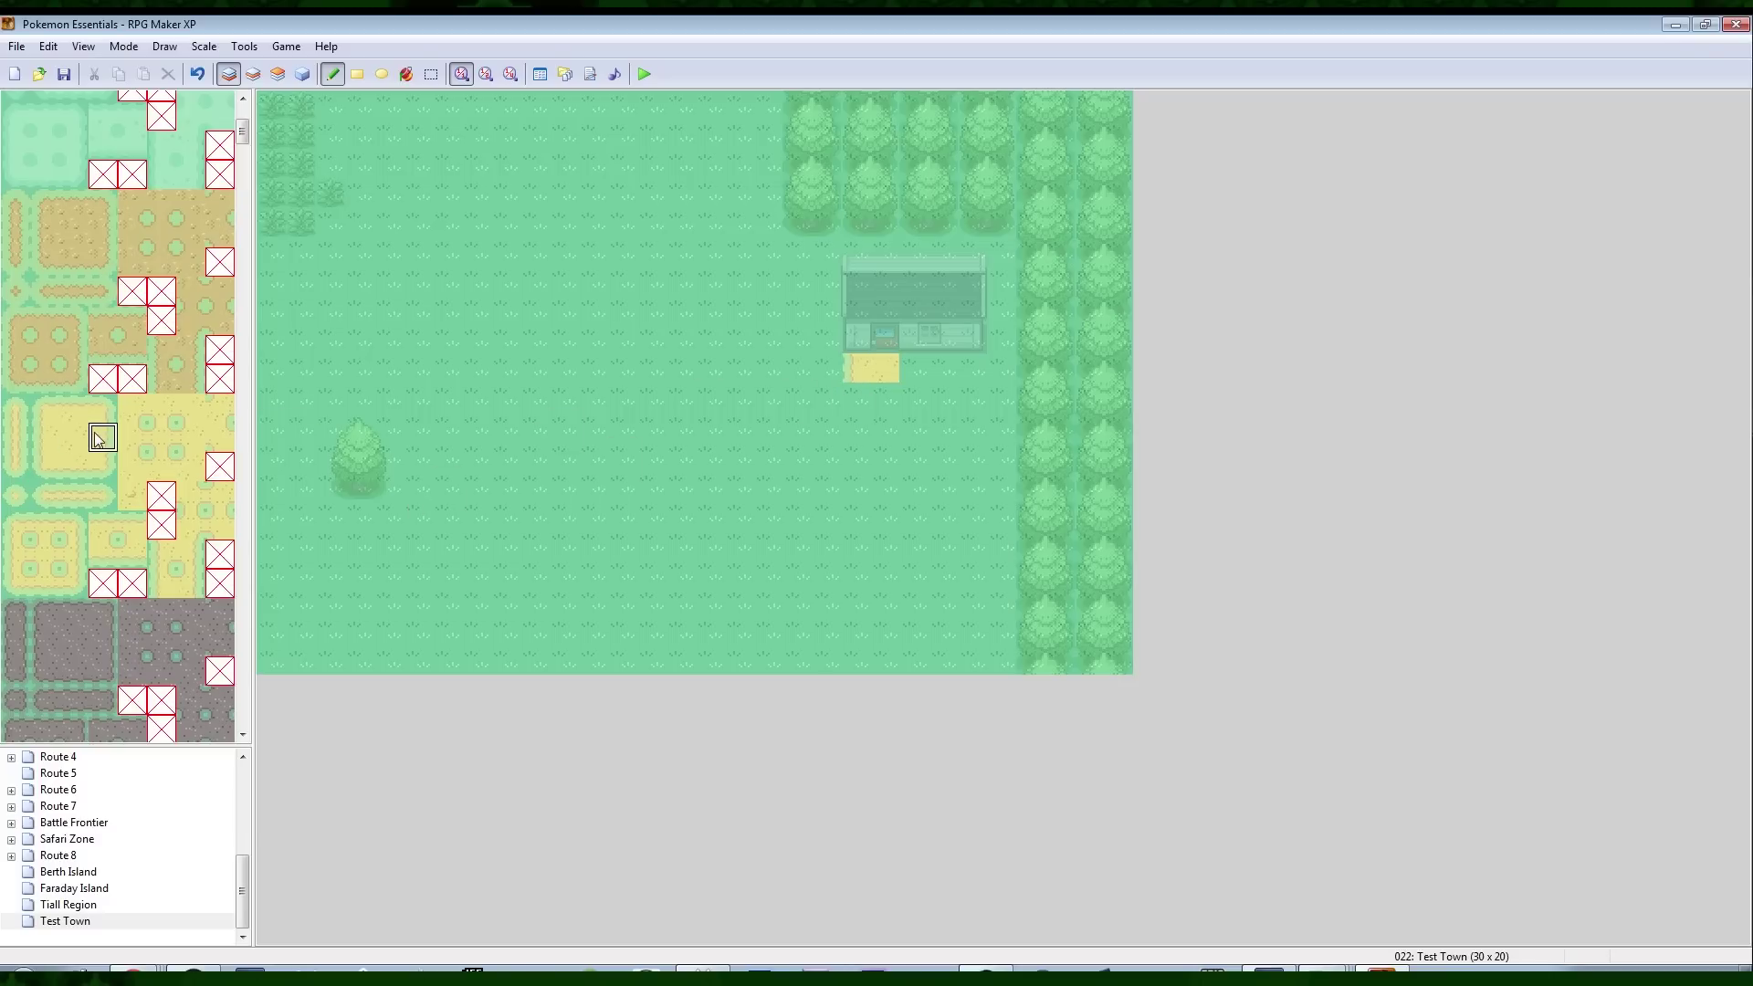
left_click(82, 417)
mouse_move(97, 432)
left_mouse_down()
mouse_move(64, 410)
mouse_move(60, 446)
mouse_move(101, 441)
left_mouse_up()
left_click(913, 368)
Pick the three-tile-wide middle row of the yellow path and paint it from the house's door three rows southward
left_click(44, 413)
left_click(56, 433)
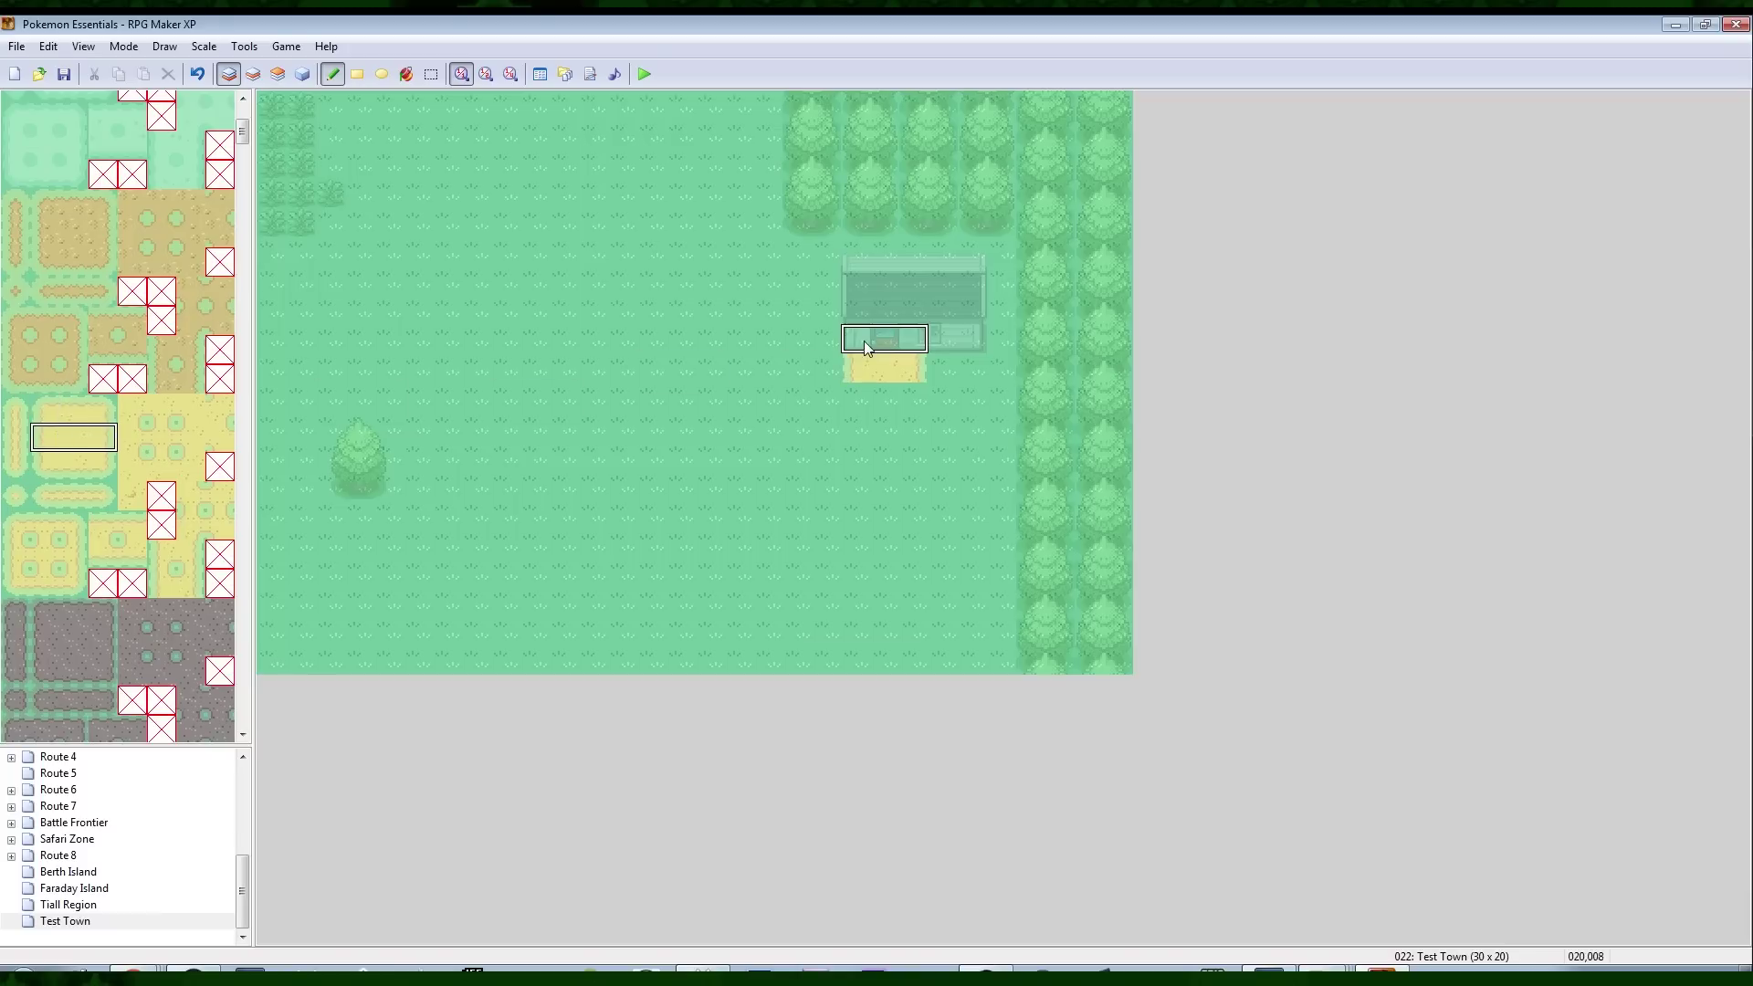
left_click_drag(864, 341, 859, 431)
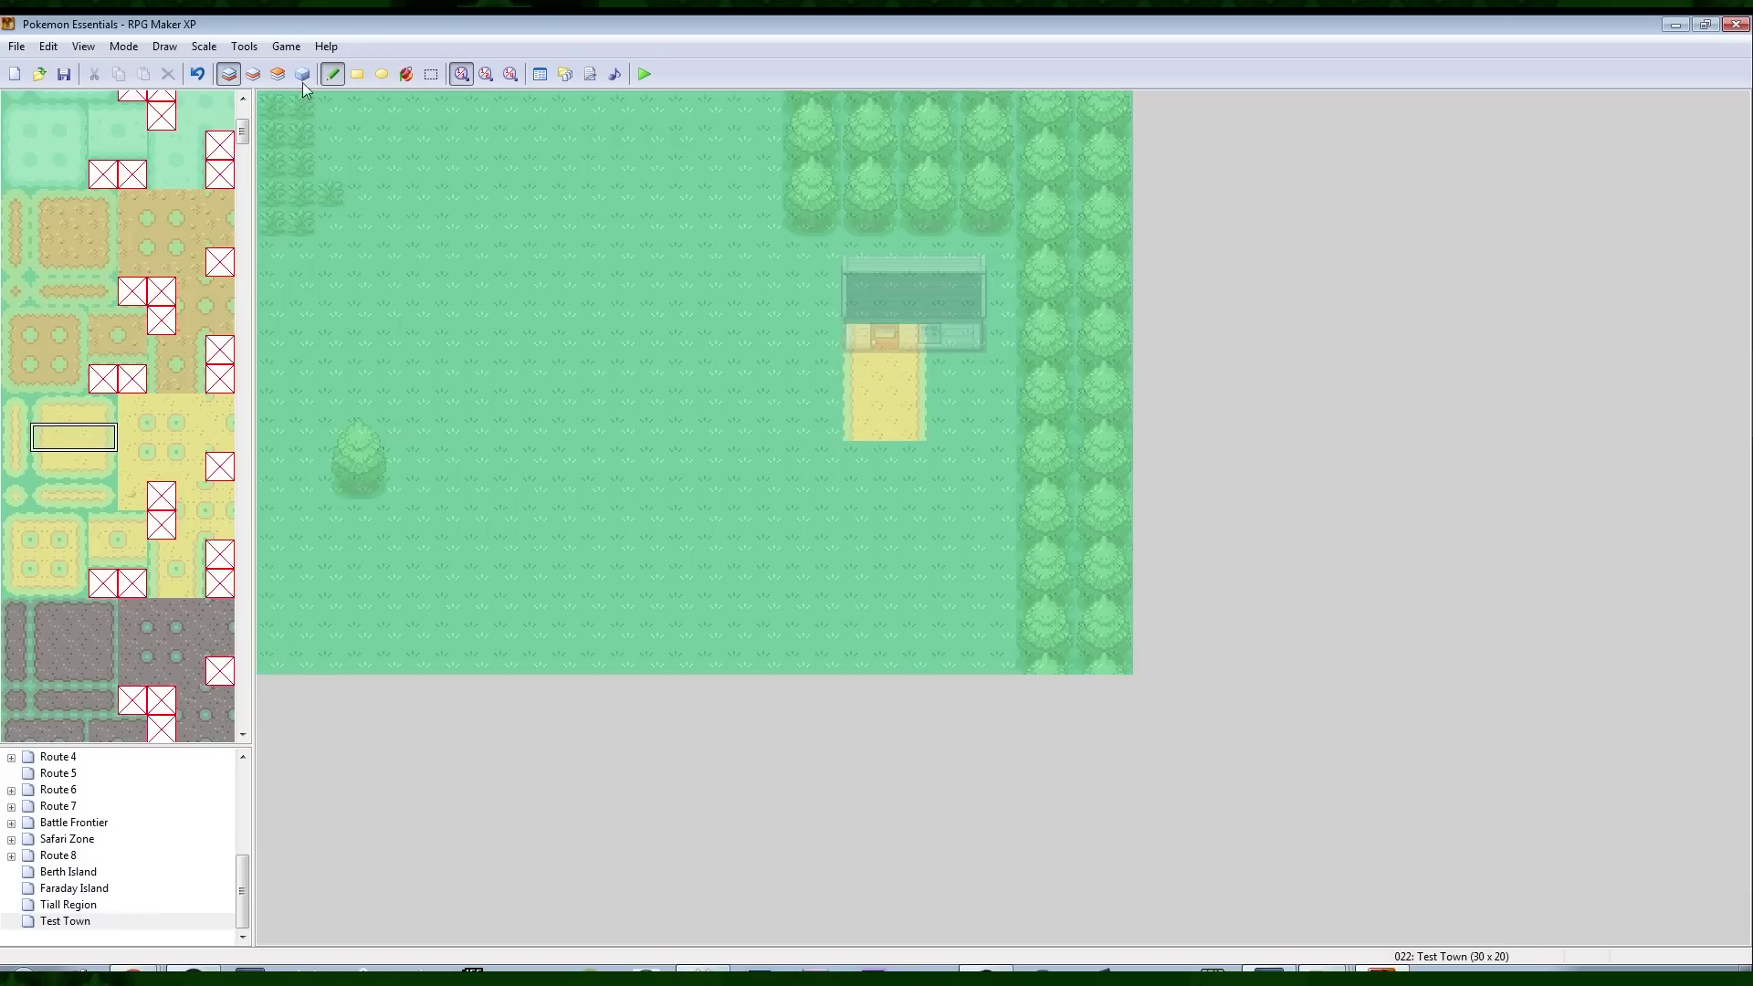
Toggle the dimming of other layers off and on to compare how the finished map and the active layer look
key("F4")
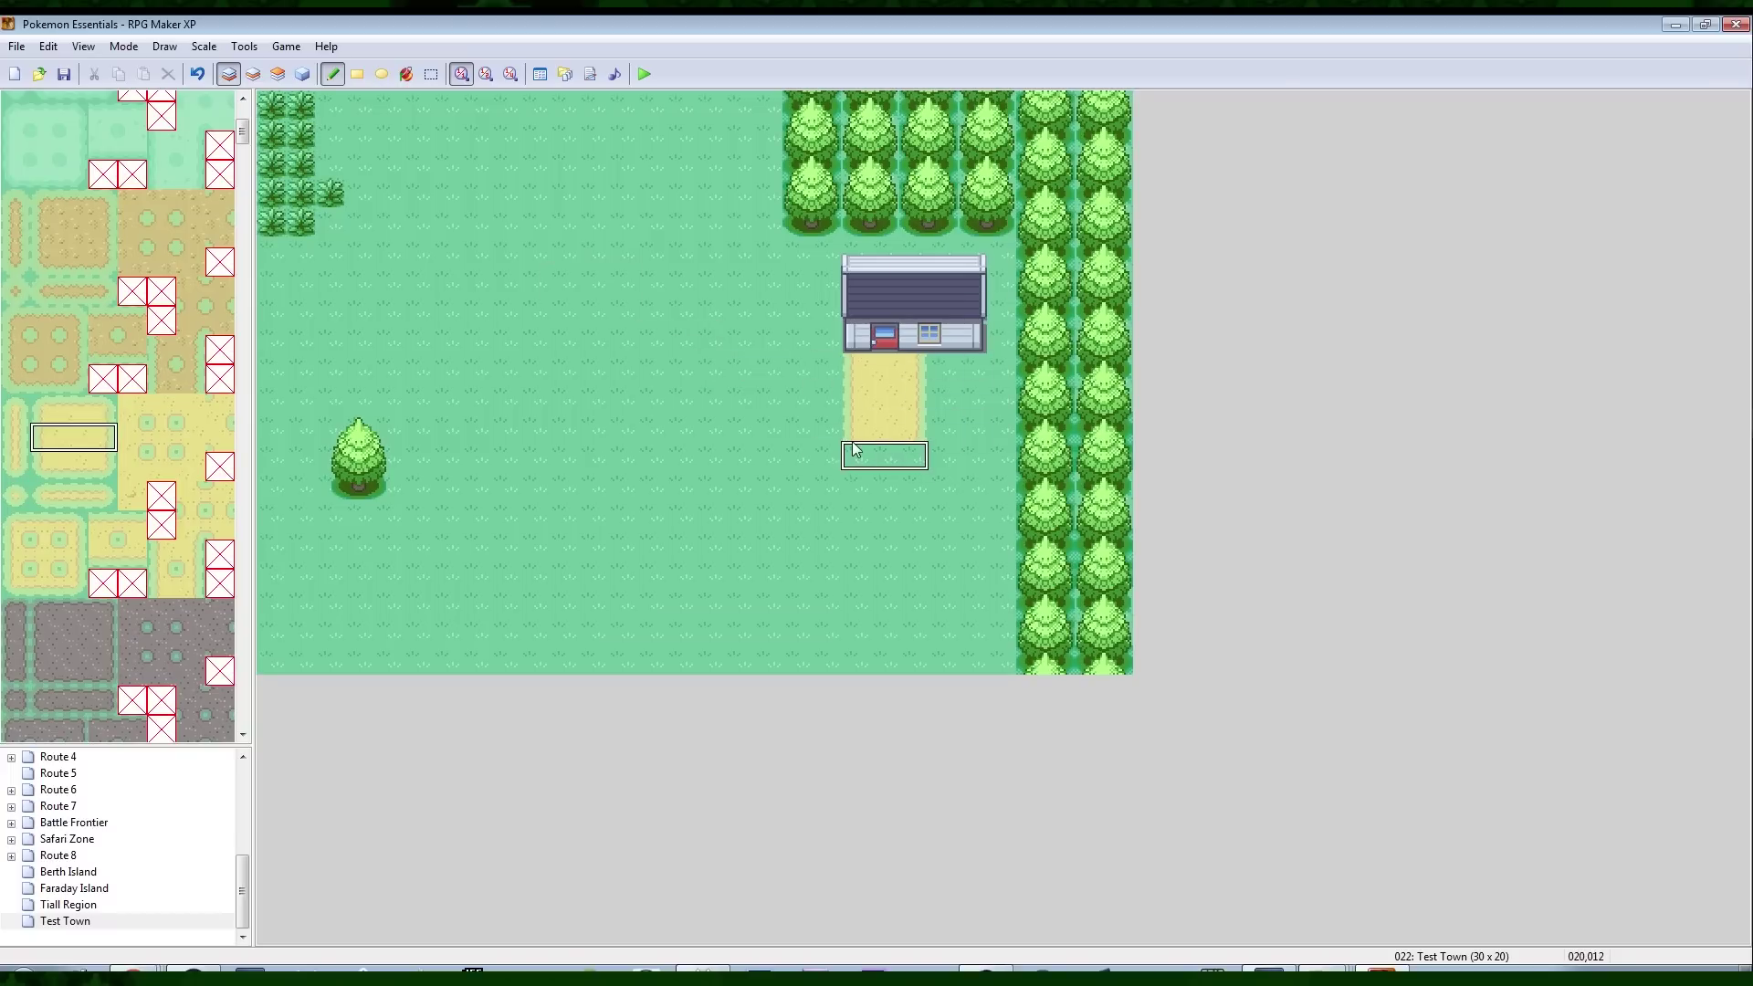
key("F4")
key("F4")
key("F4")
key("F4")
key("F4")
key("F4")
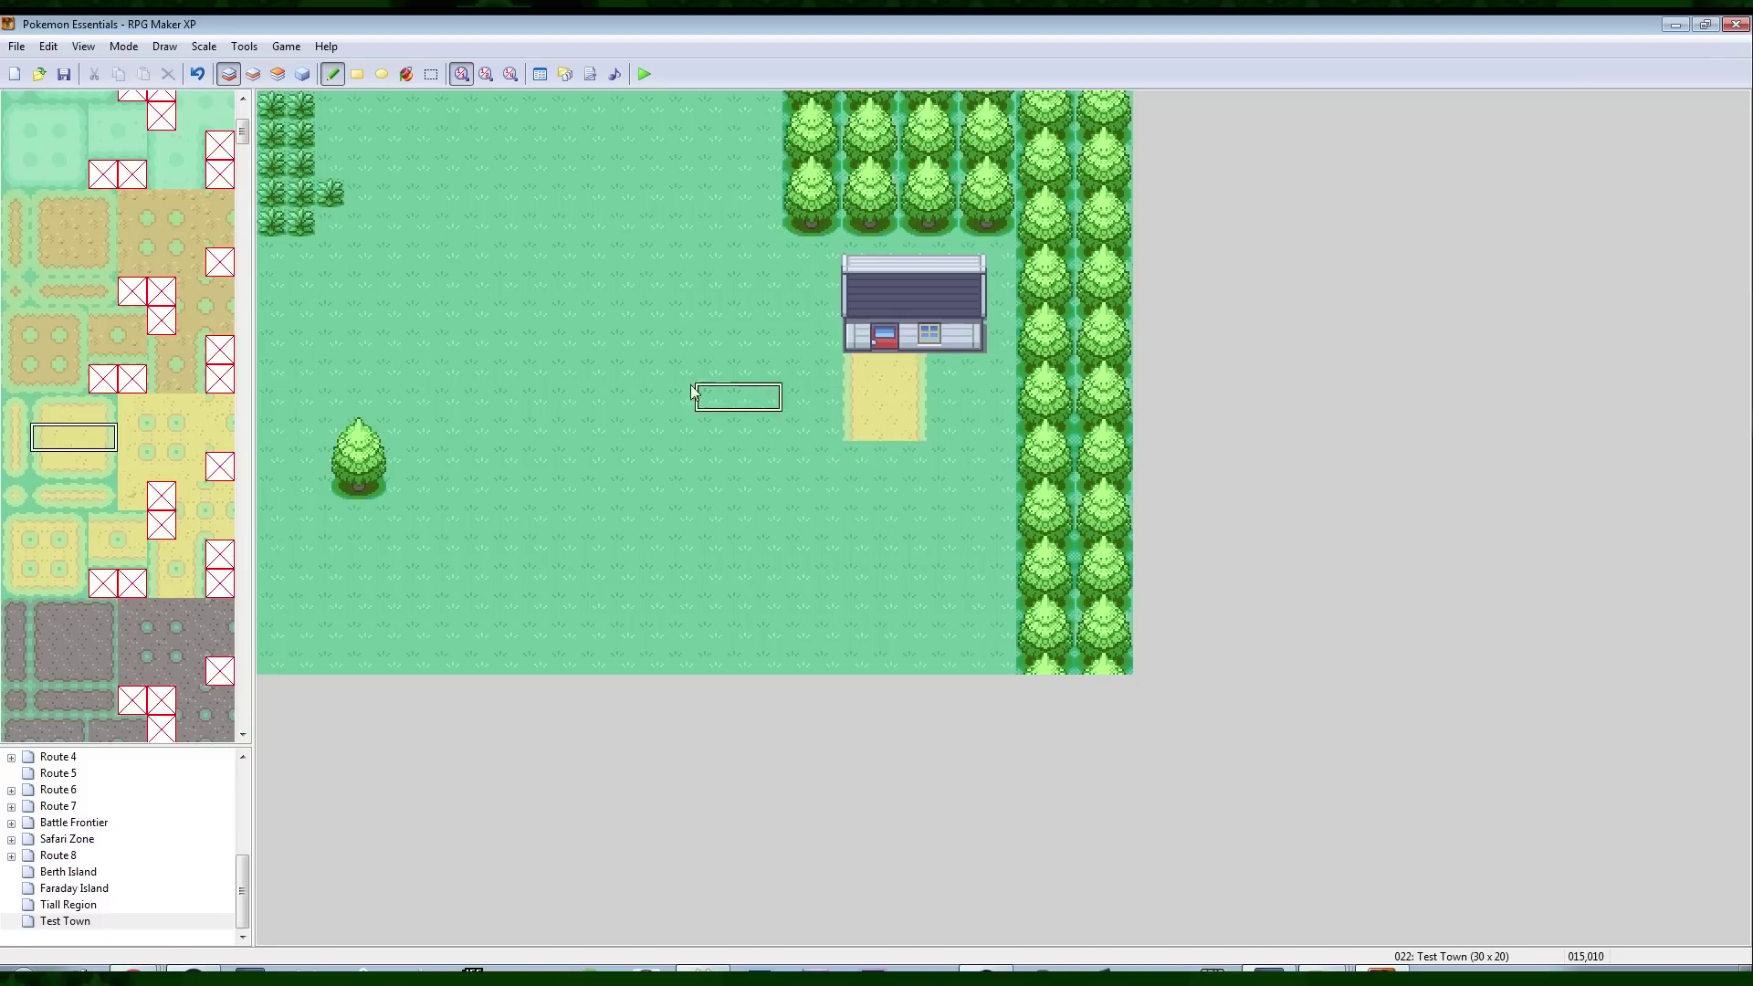
key("F5")
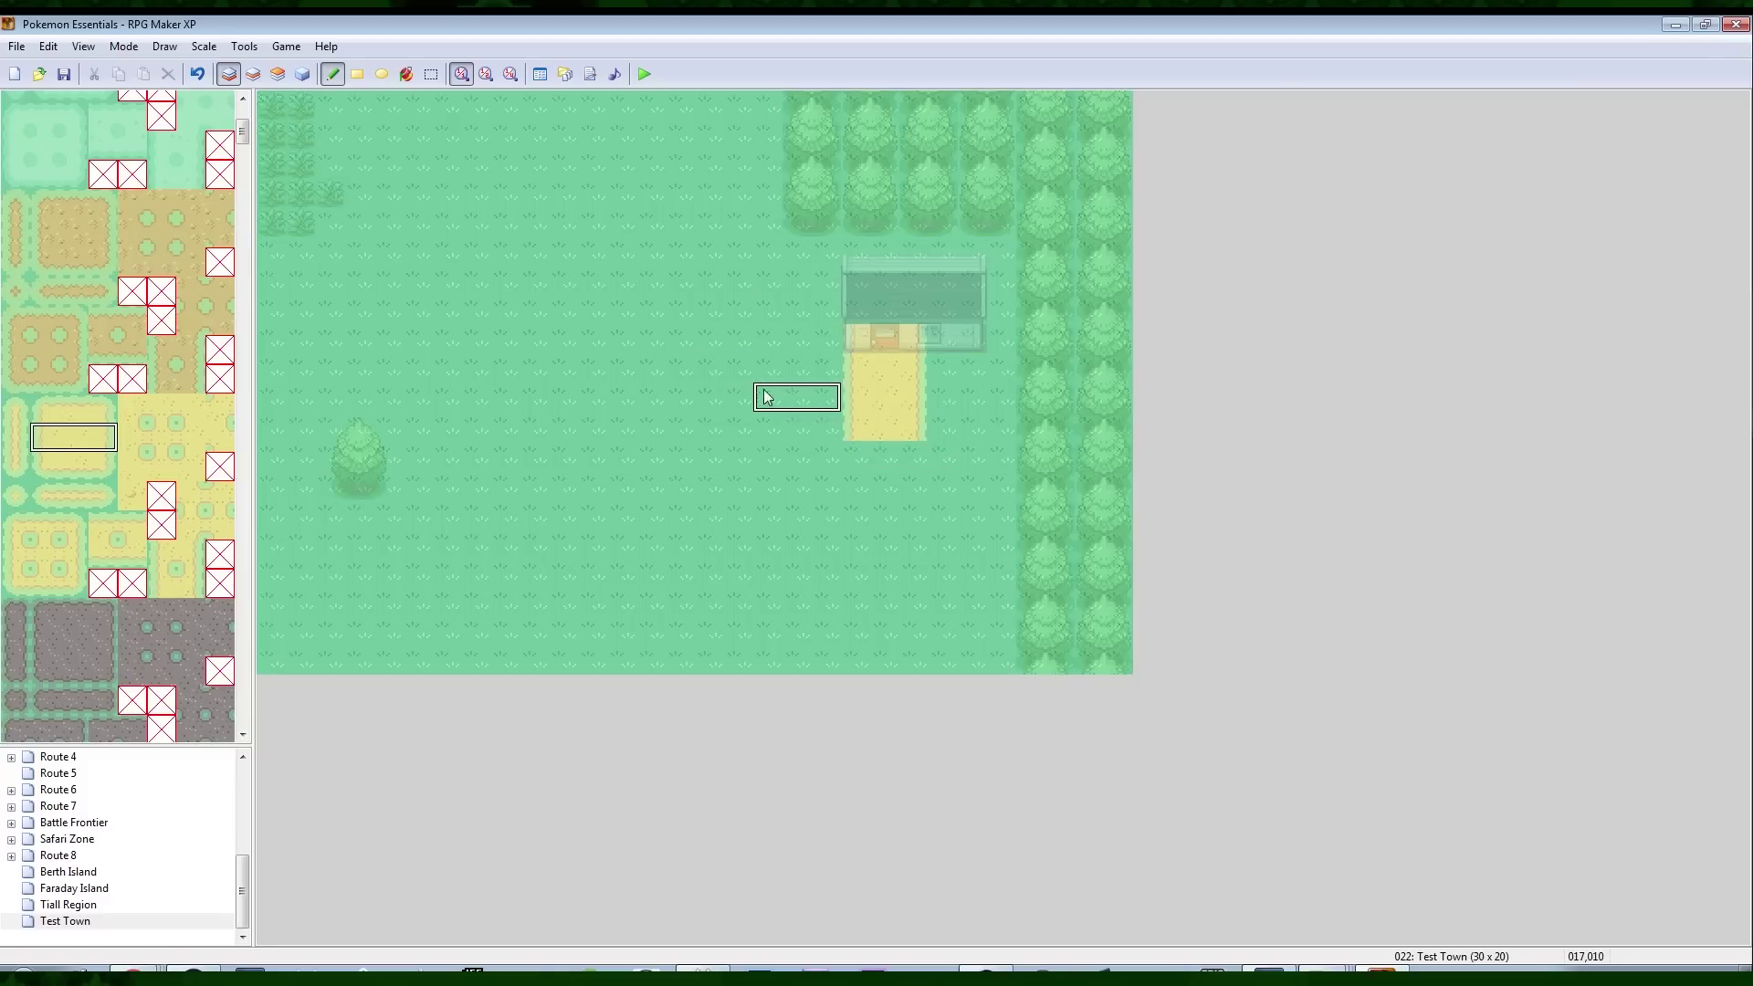
key("F7")
On layer 2, copy the westernmost two-tree-high column of the northern trees and repeat it westward to the map's northwest corner
right_click_drag(812, 224, 826, 115)
key("F4")
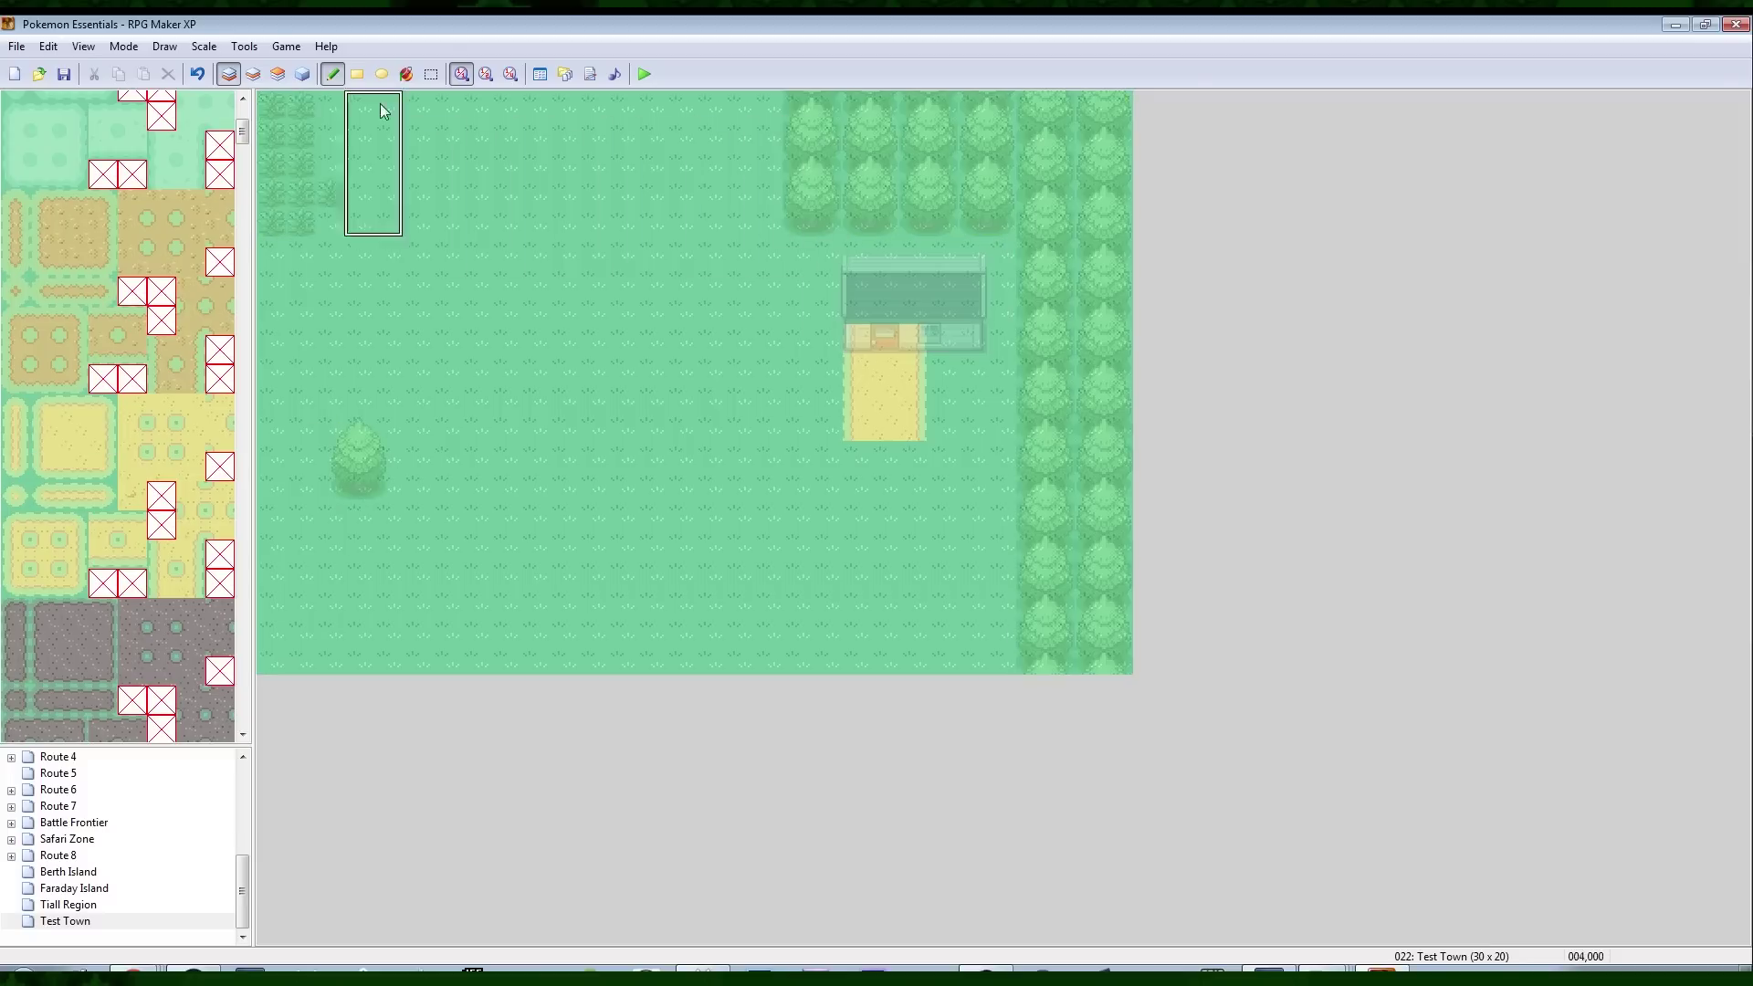
left_click(251, 74)
right_click_drag(800, 219, 820, 105)
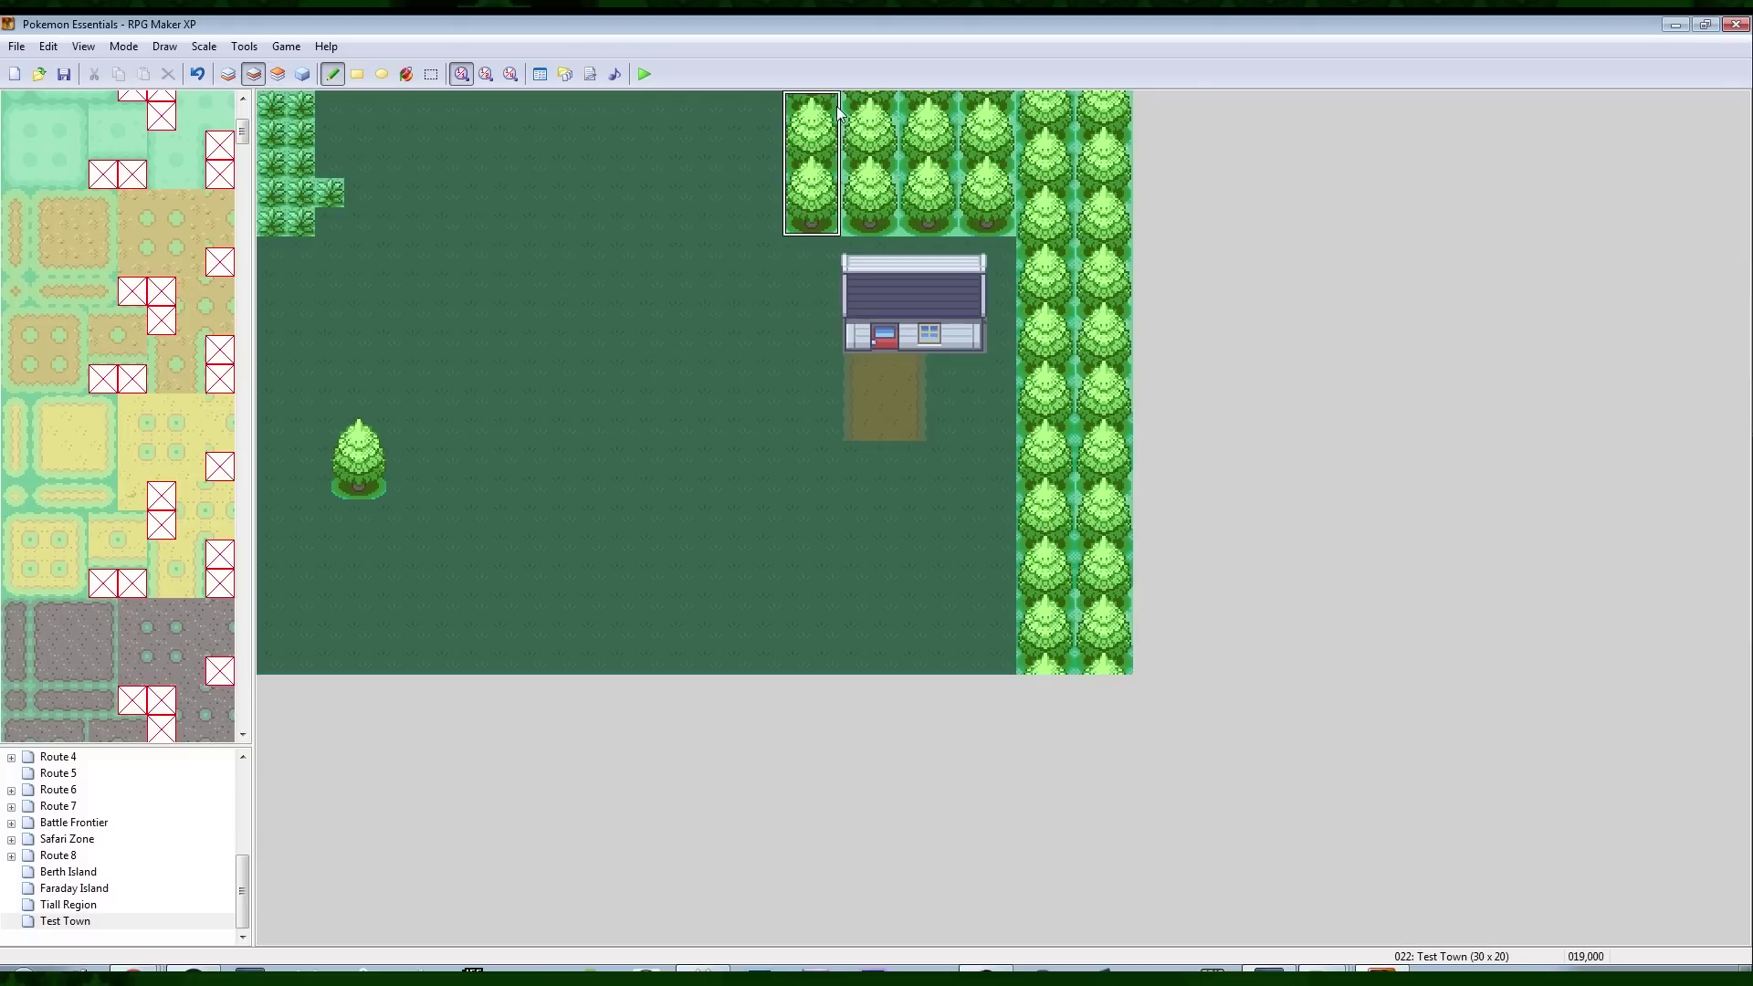
left_click_drag(763, 111, 294, 110)
left_click(408, 122)
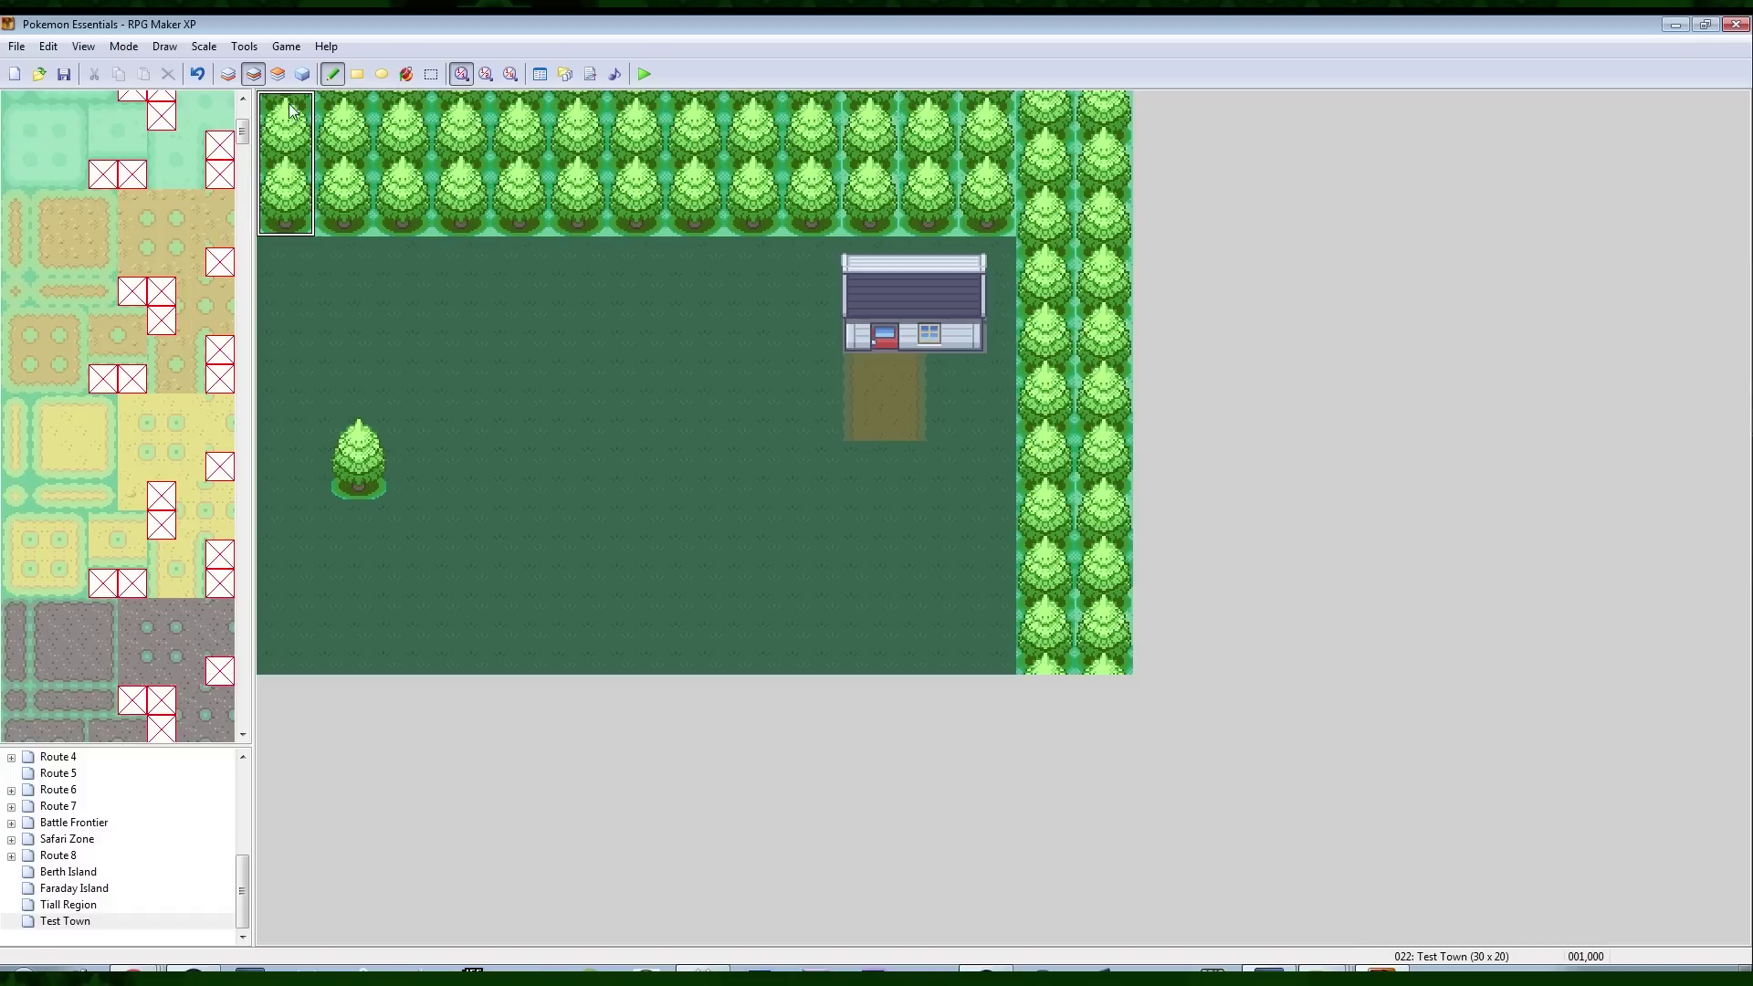
Copy the two-tree-wide eastern border and place it down the western edge below the northern trees
mouse_move(1042, 654)
right_mouse_down()
mouse_move(1082, 107)
mouse_move(1106, 98)
right_mouse_up()
left_click(369, 235)
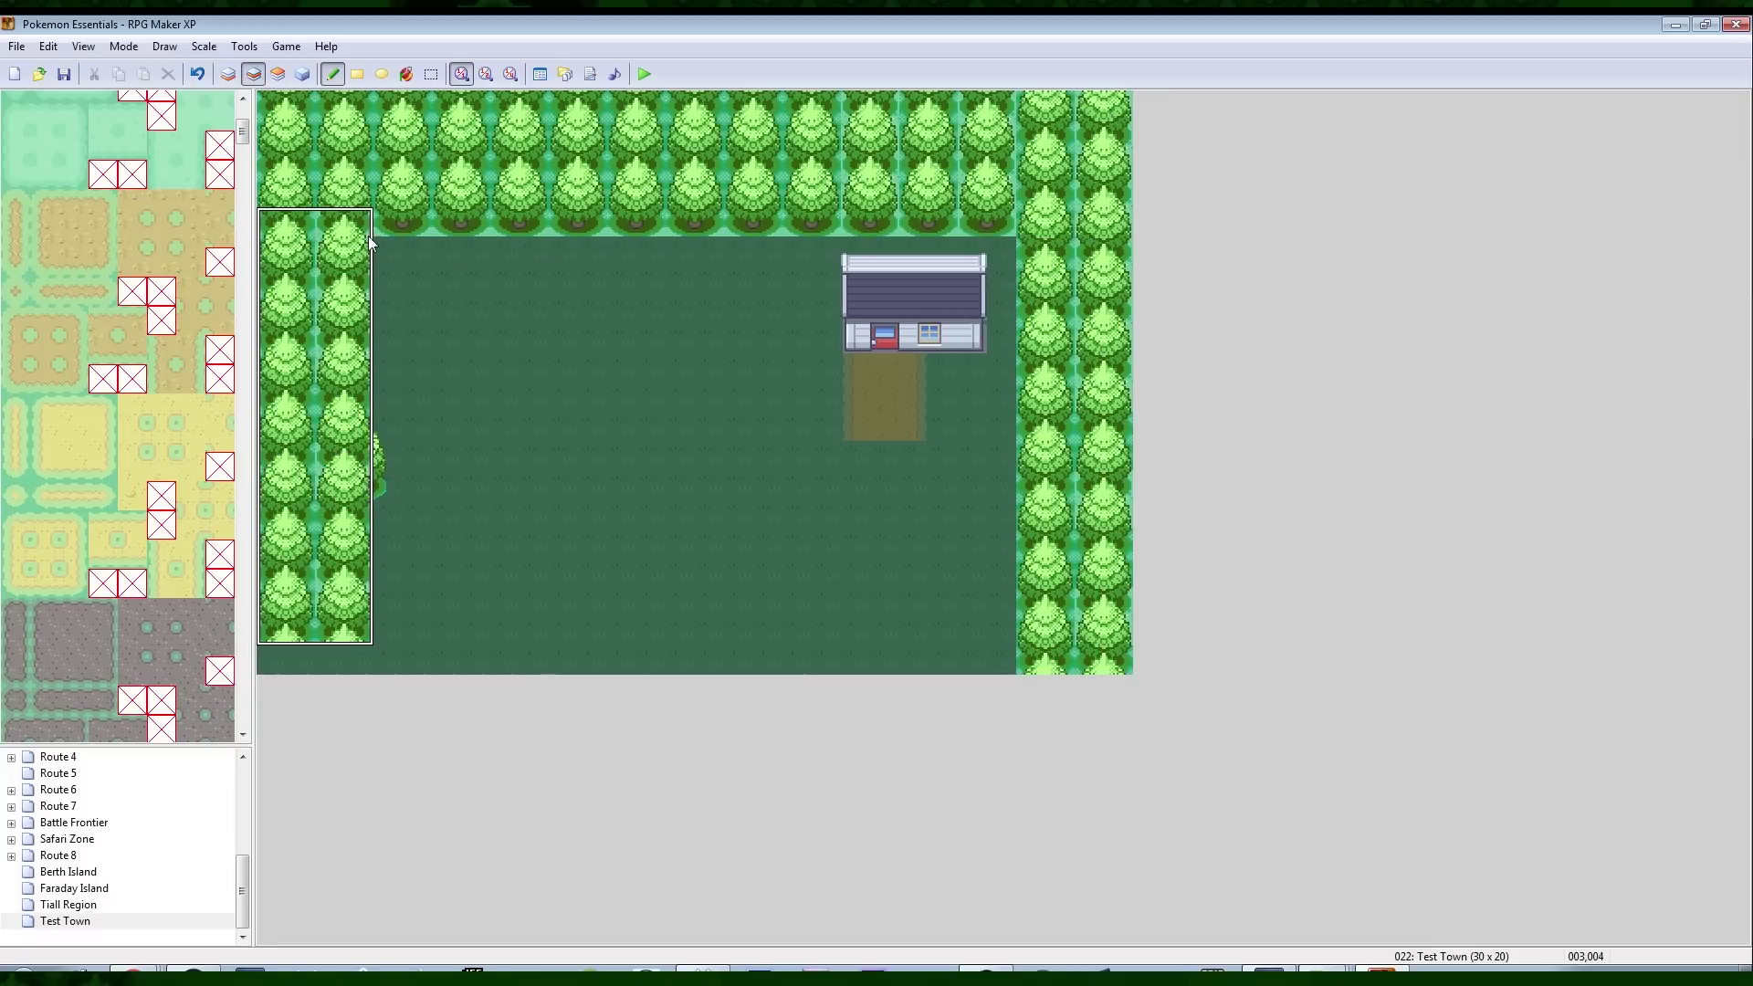
right_click(447, 514)
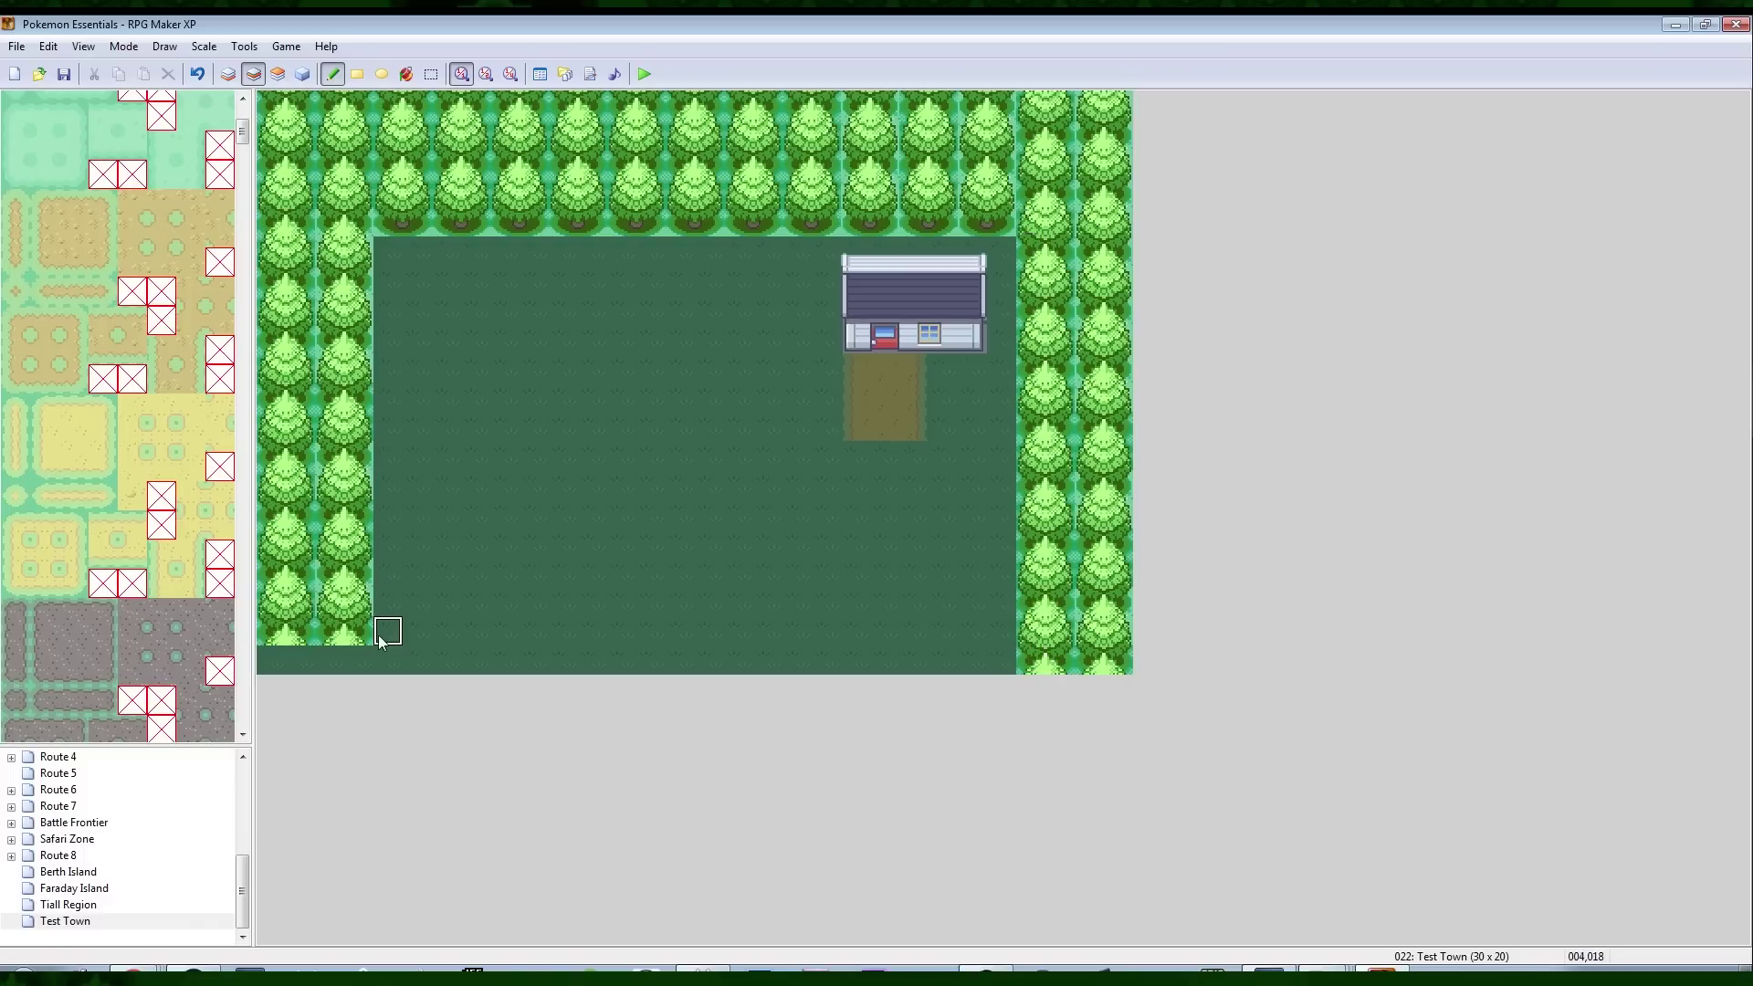
Copy the western tree border onto the eastern edge below the northern trees, and realign the northeast corner with a copied pair of trees
mouse_move(366, 633)
right_mouse_down()
mouse_move(234, 228)
mouse_move(239, 246)
right_mouse_up()
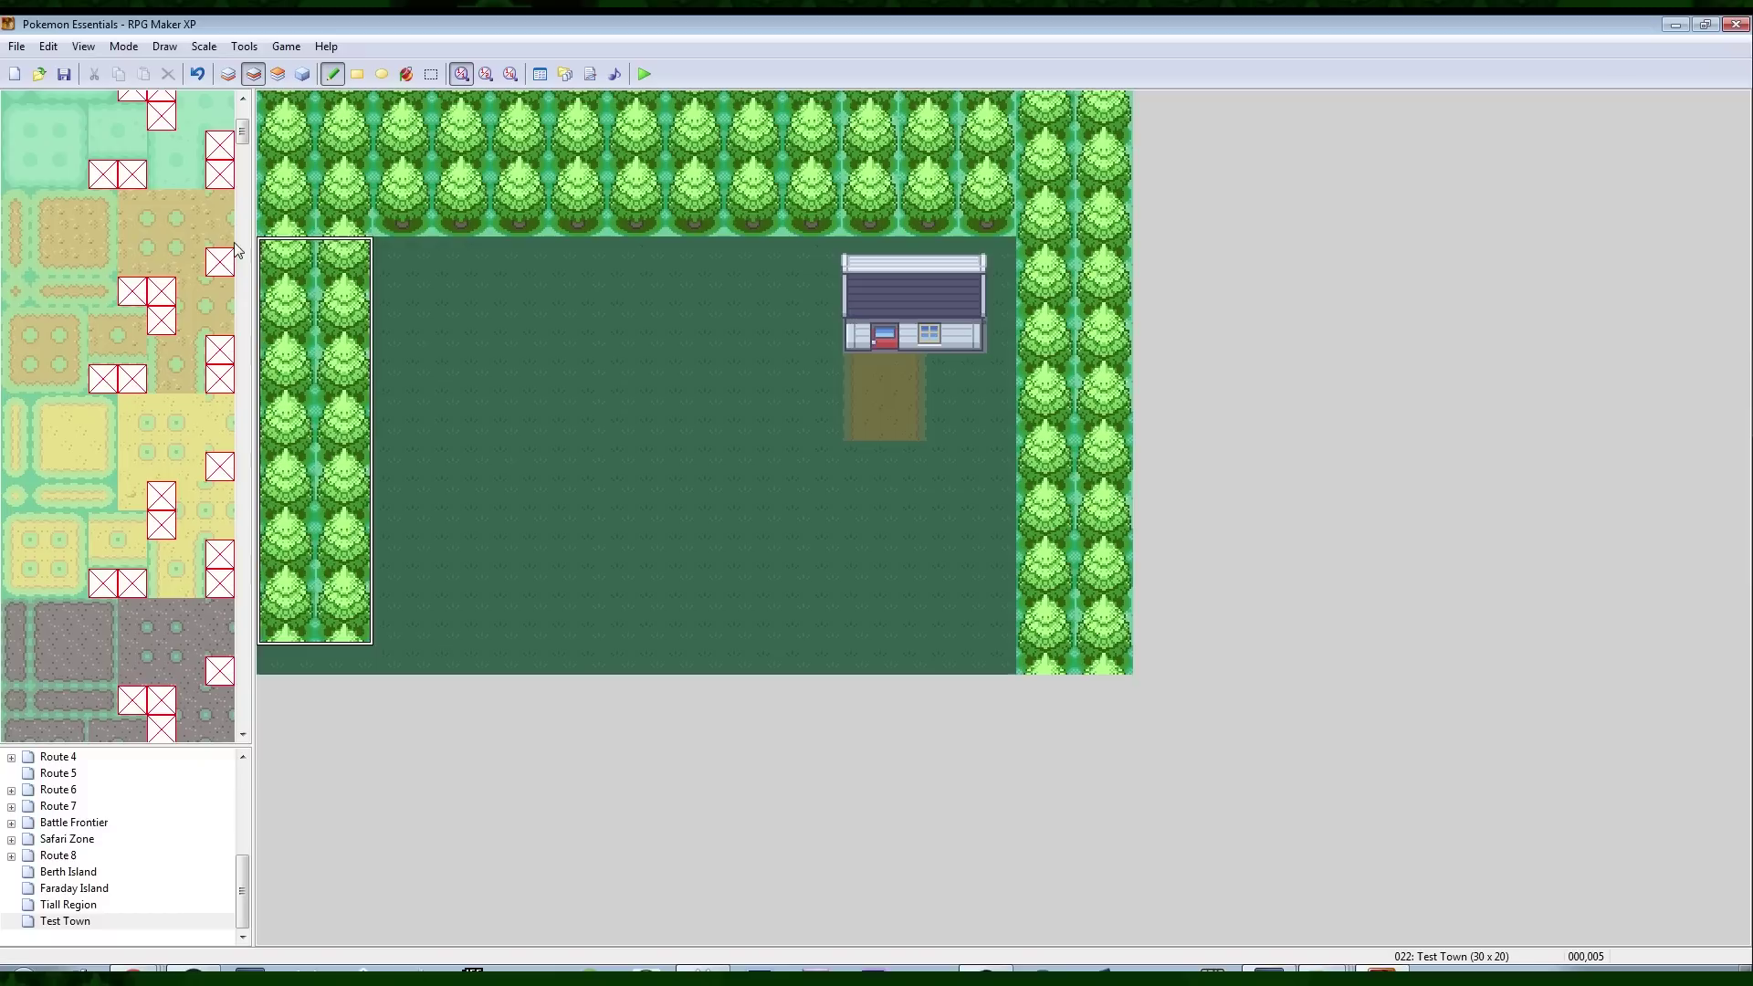
left_click(1027, 245)
right_click(1032, 225)
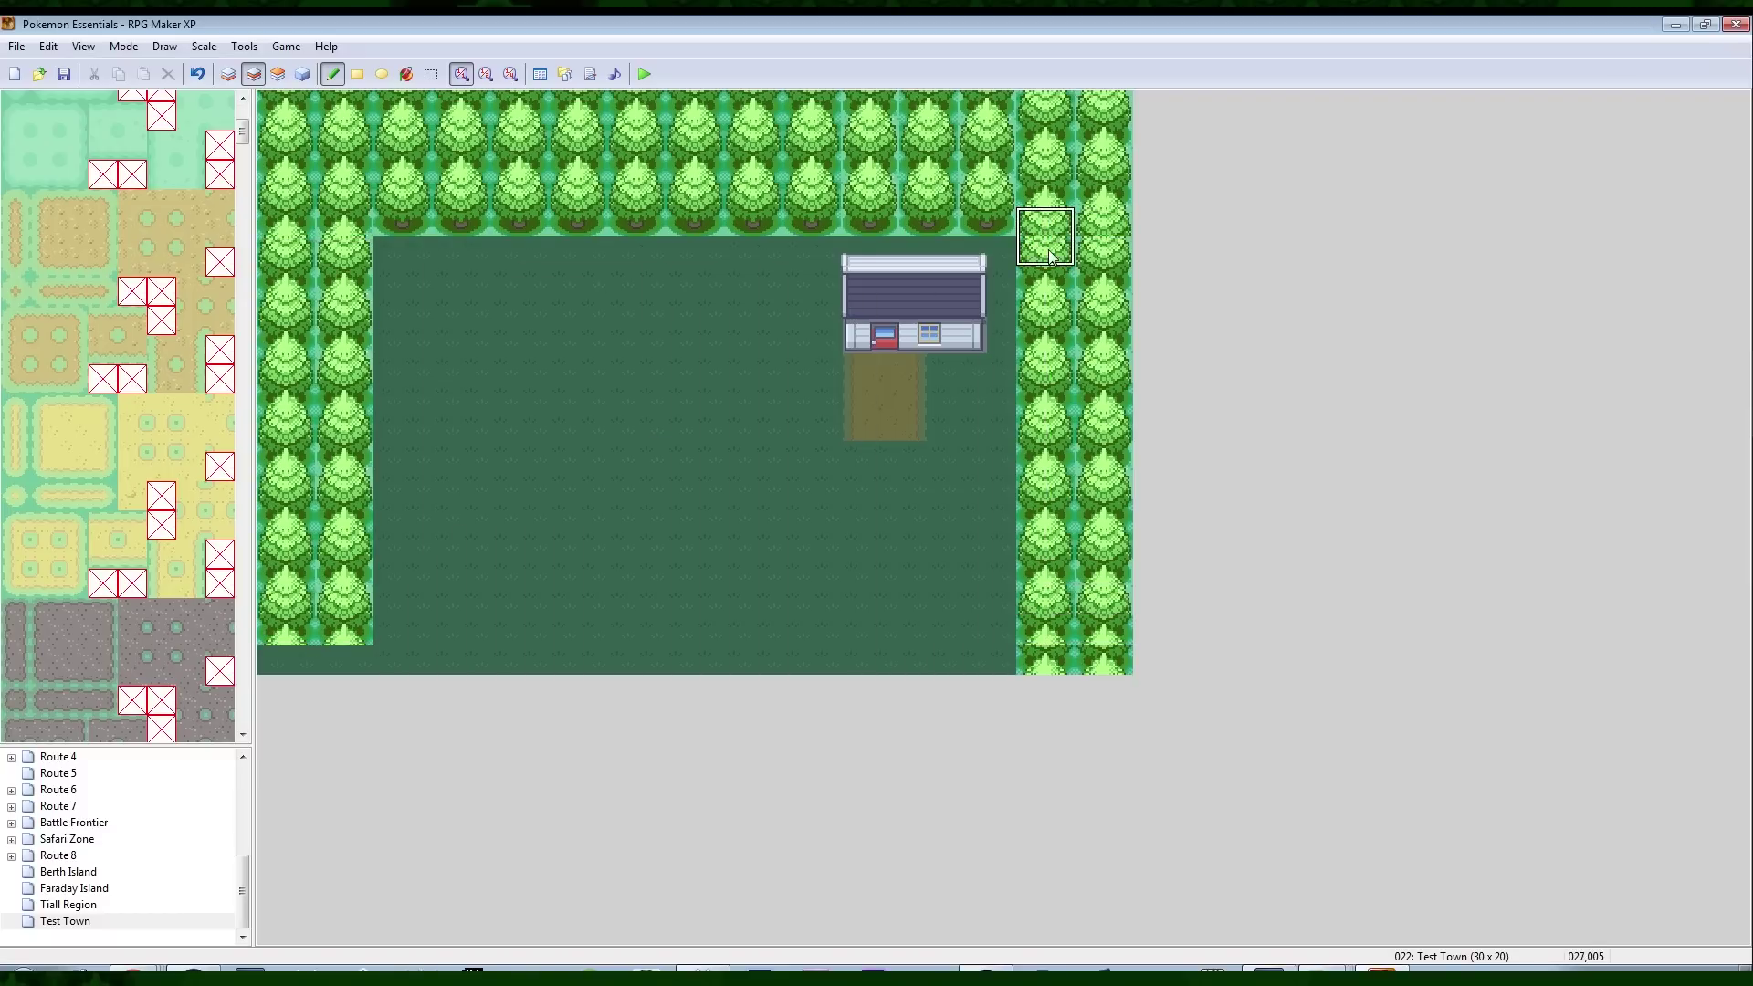
mouse_move(1031, 164)
right_mouse_down()
mouse_move(1112, 224)
mouse_move(1029, 250)
mouse_move(1112, 279)
right_mouse_up()
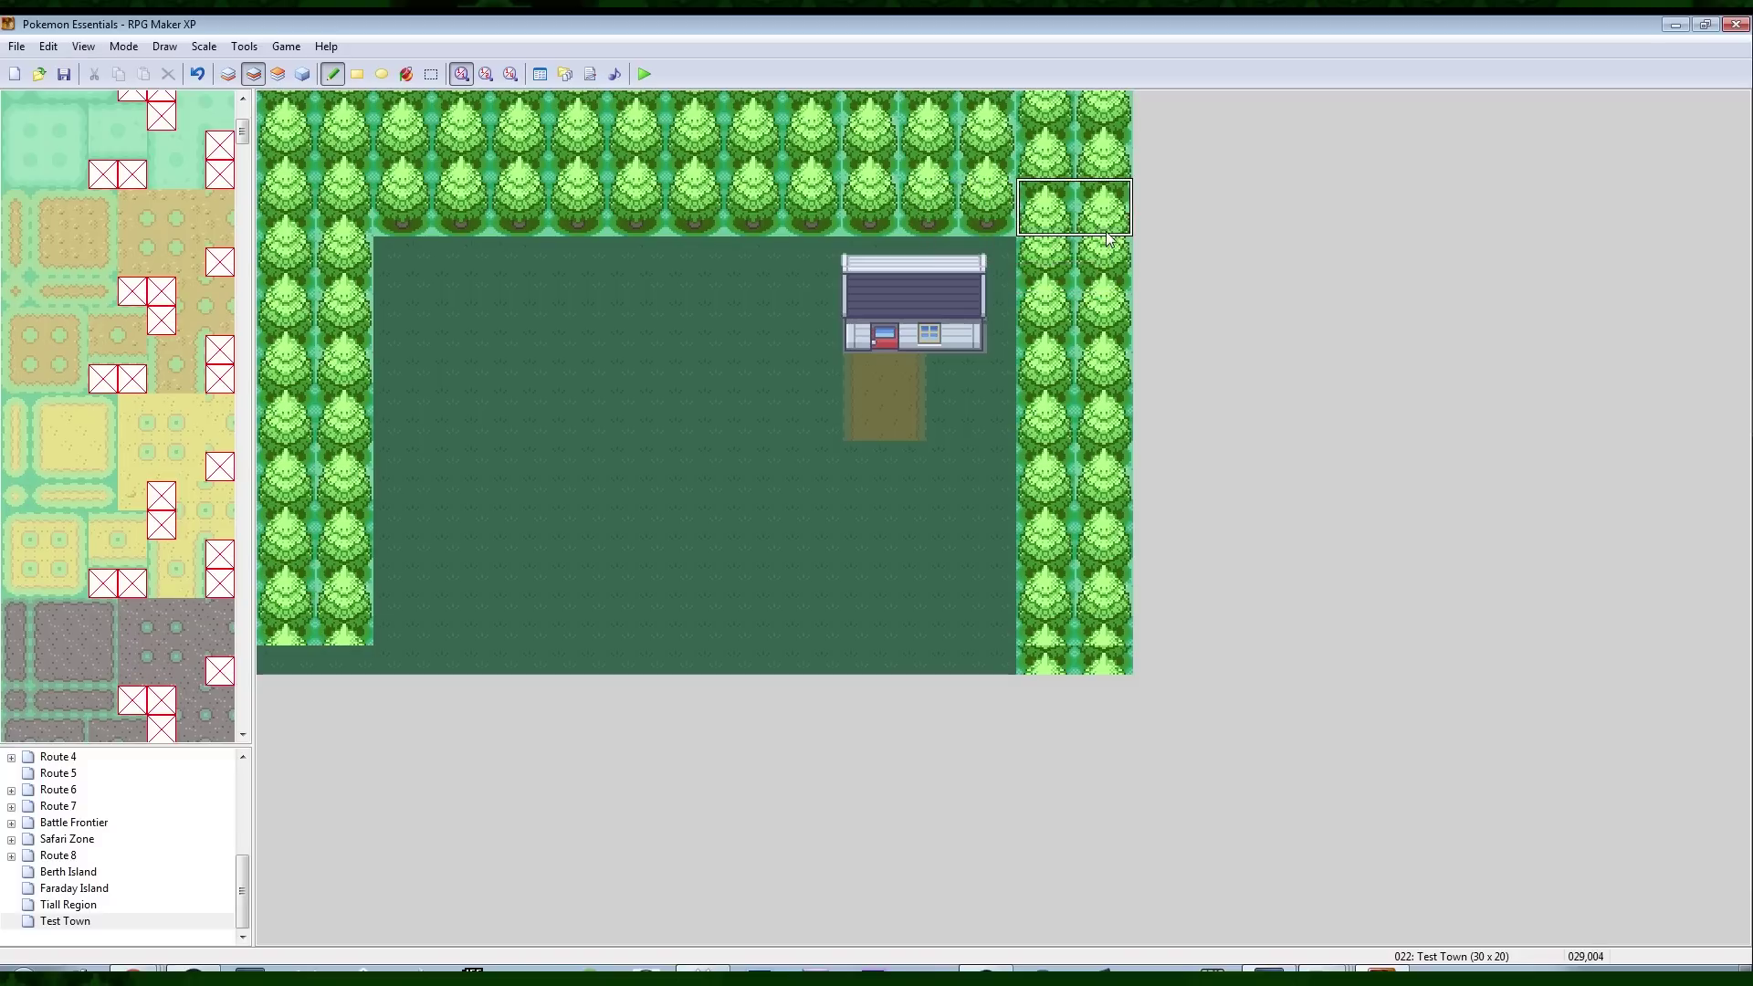
left_click(1118, 137)
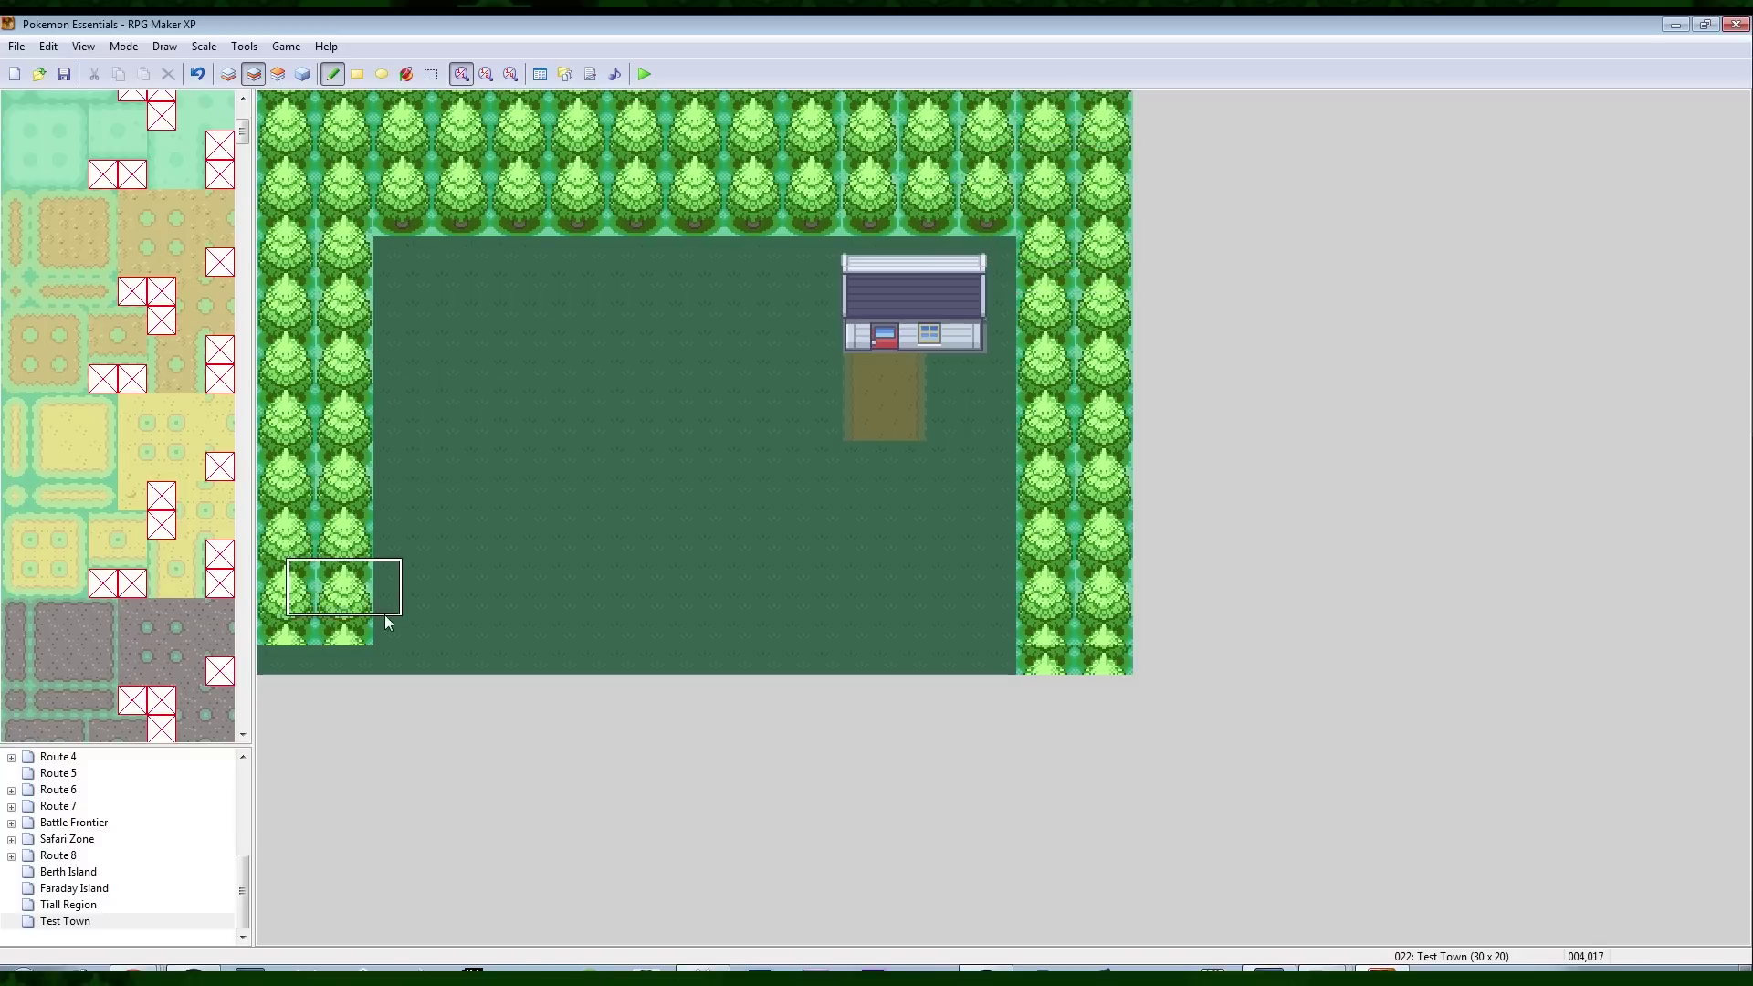
right_click(448, 601)
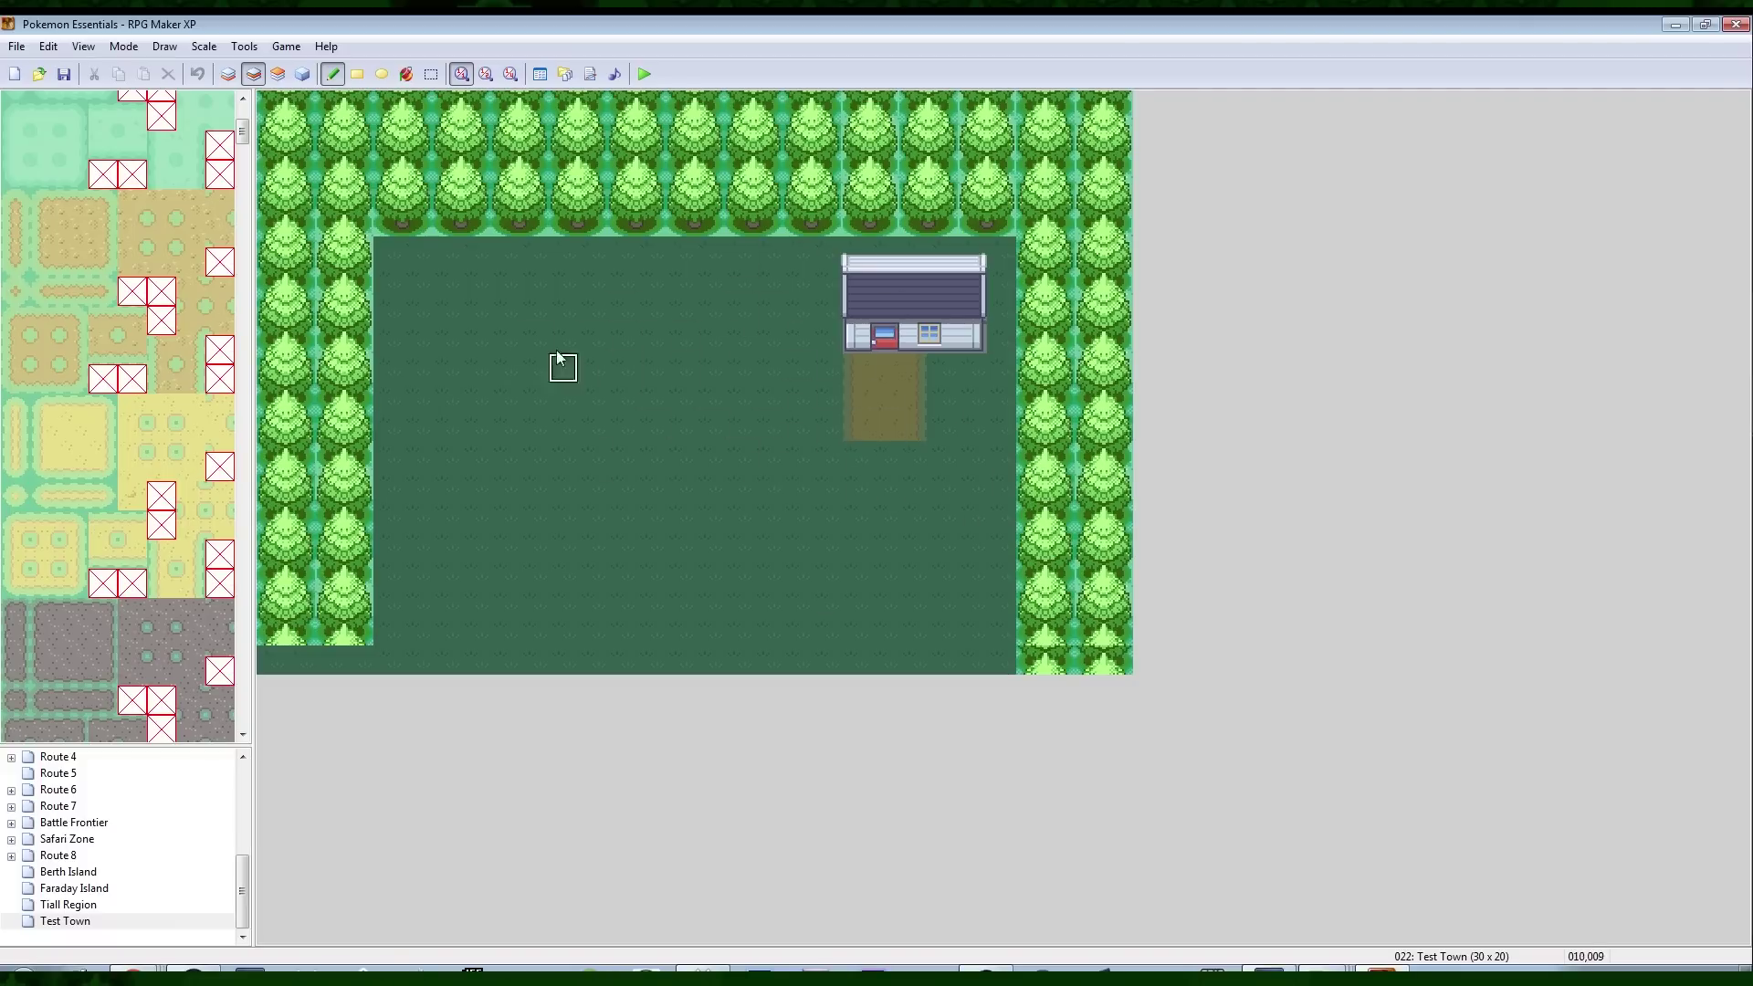
On layer 2, copy a column of the northern trees to step the inner northwest corner down by two trees, then one tree farther east
right_click_drag(409, 215, 382, 137)
left_click(379, 224)
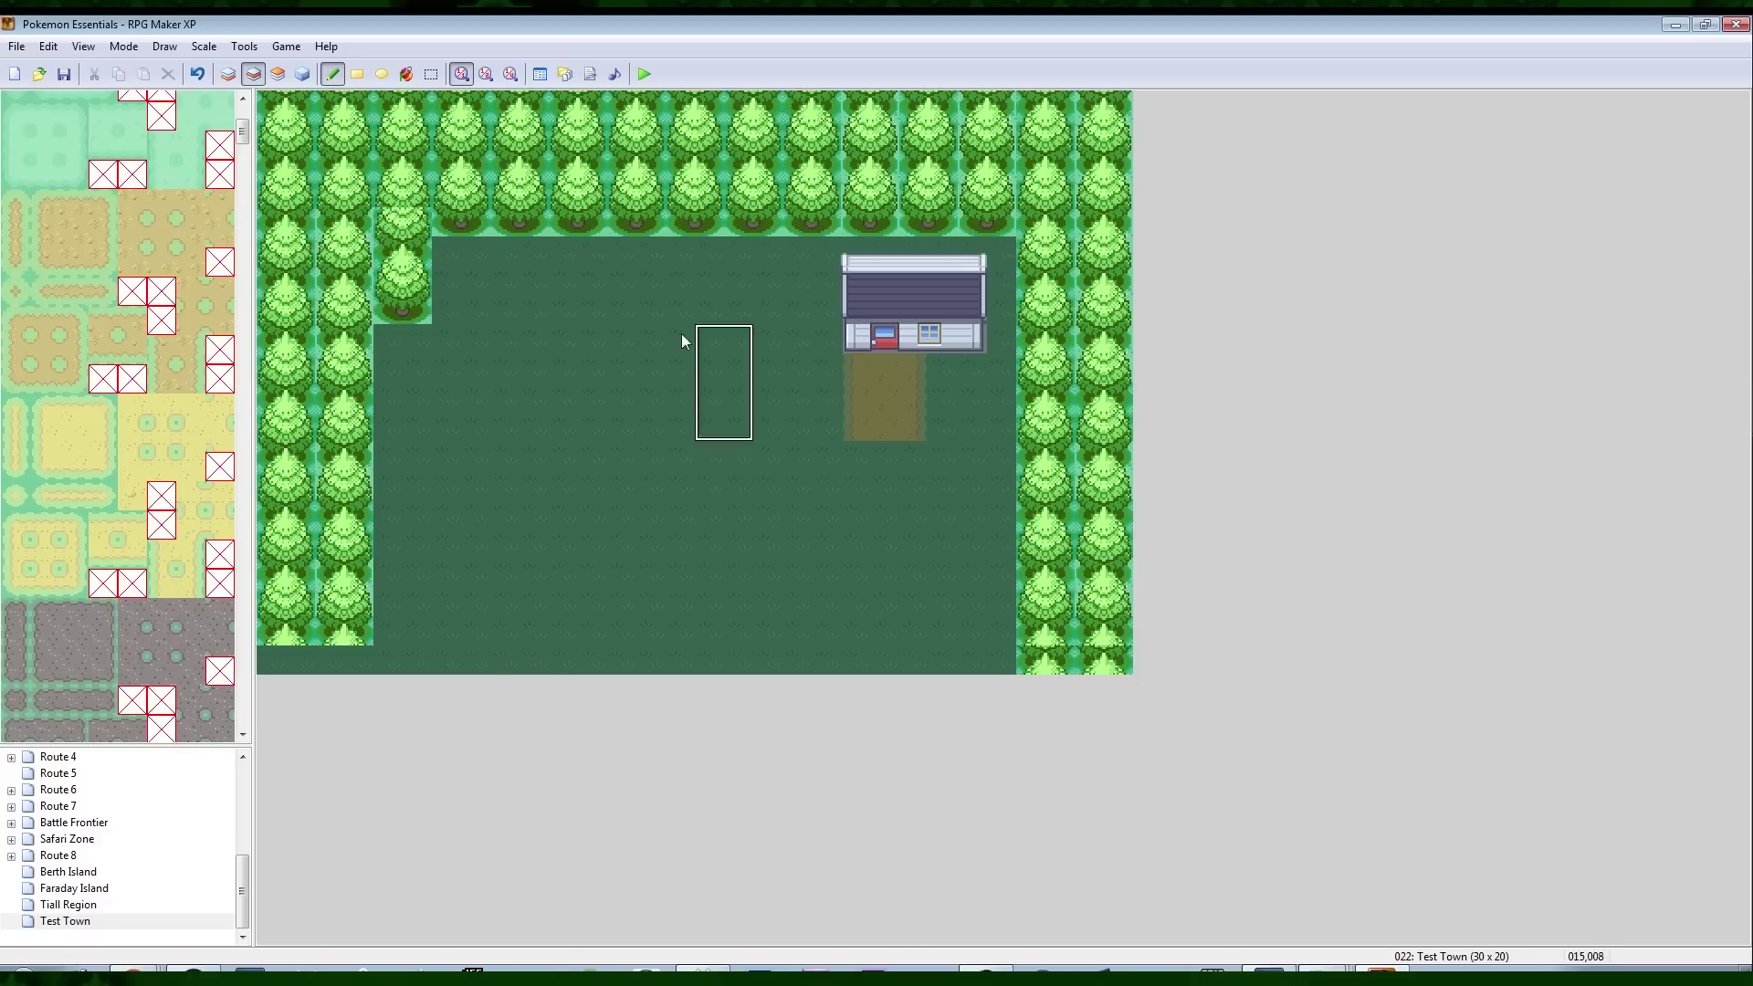
key("ctrl+z")
left_click(385, 204)
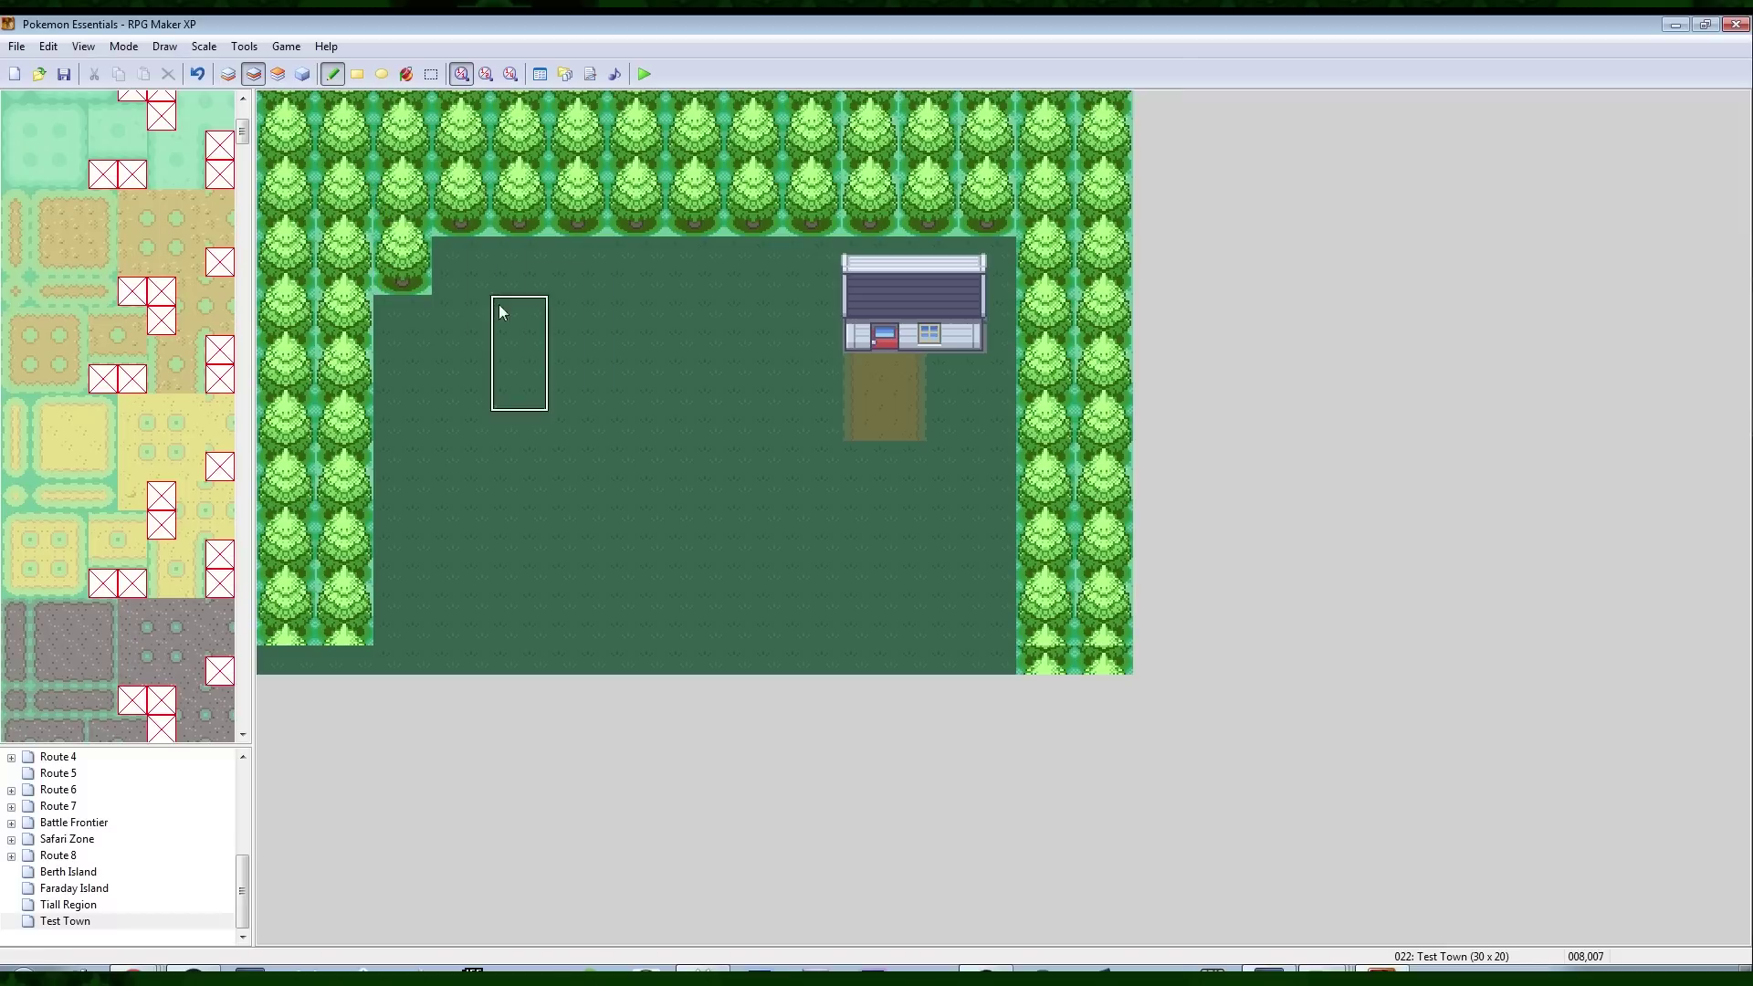
left_click(459, 190)
left_click(402, 251)
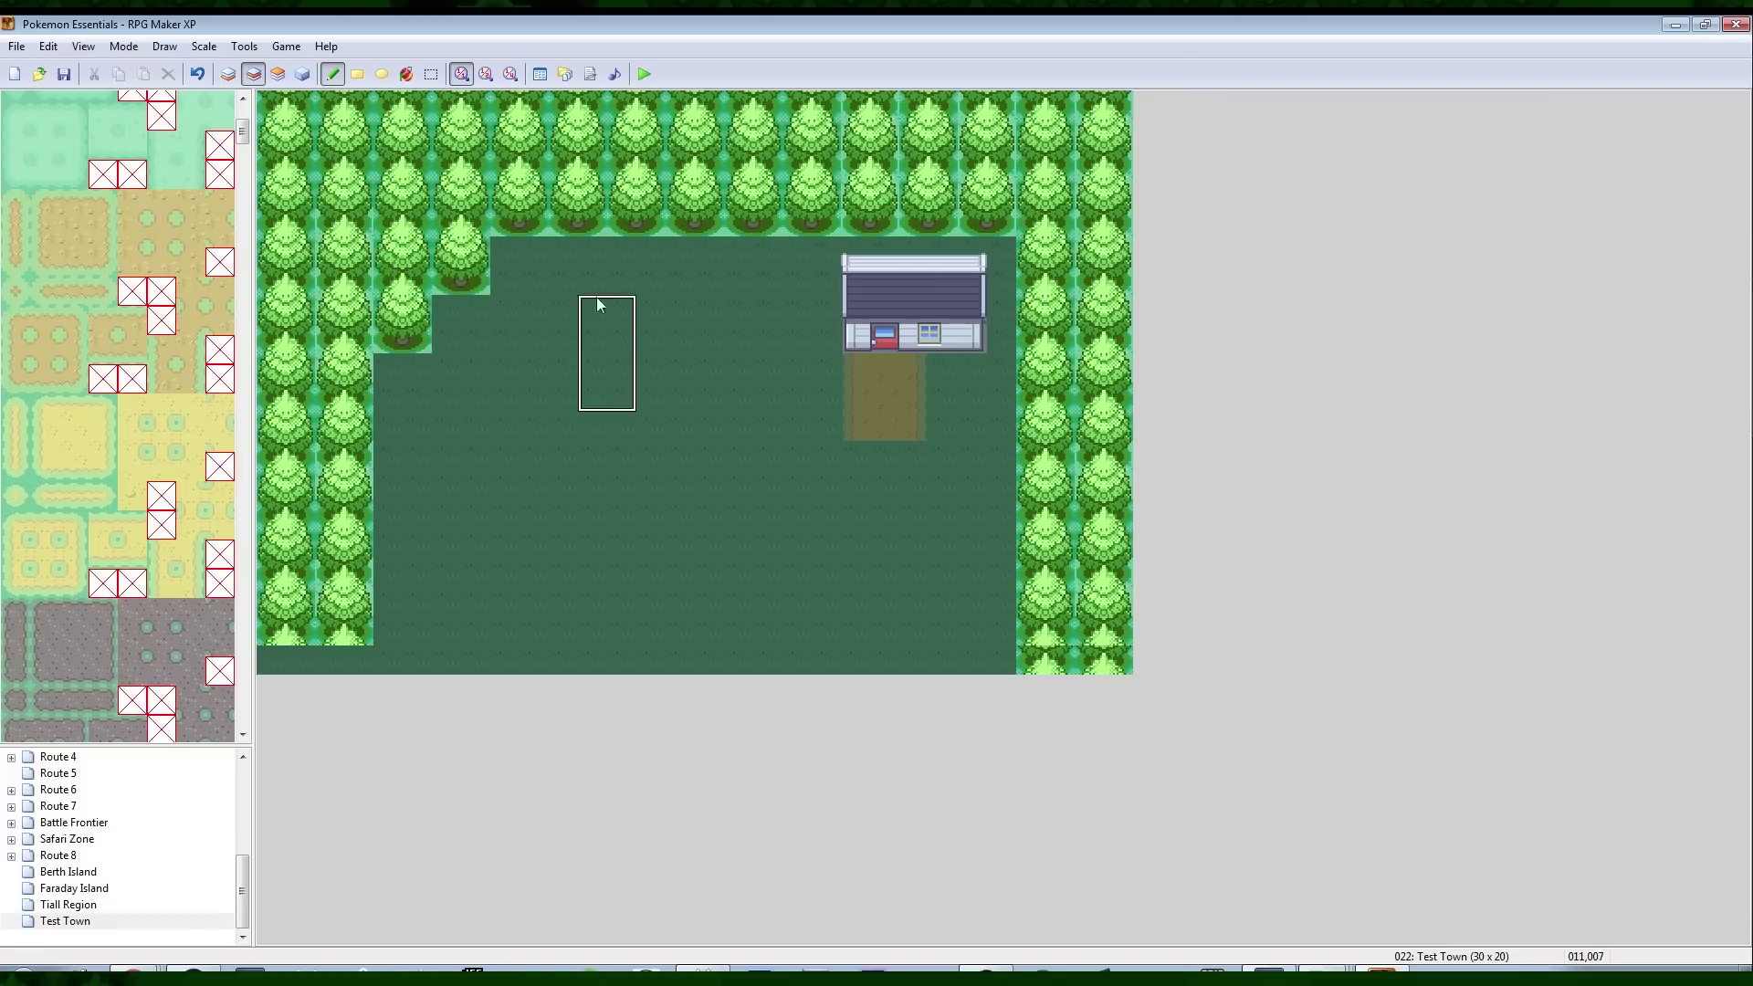
right_click(671, 399)
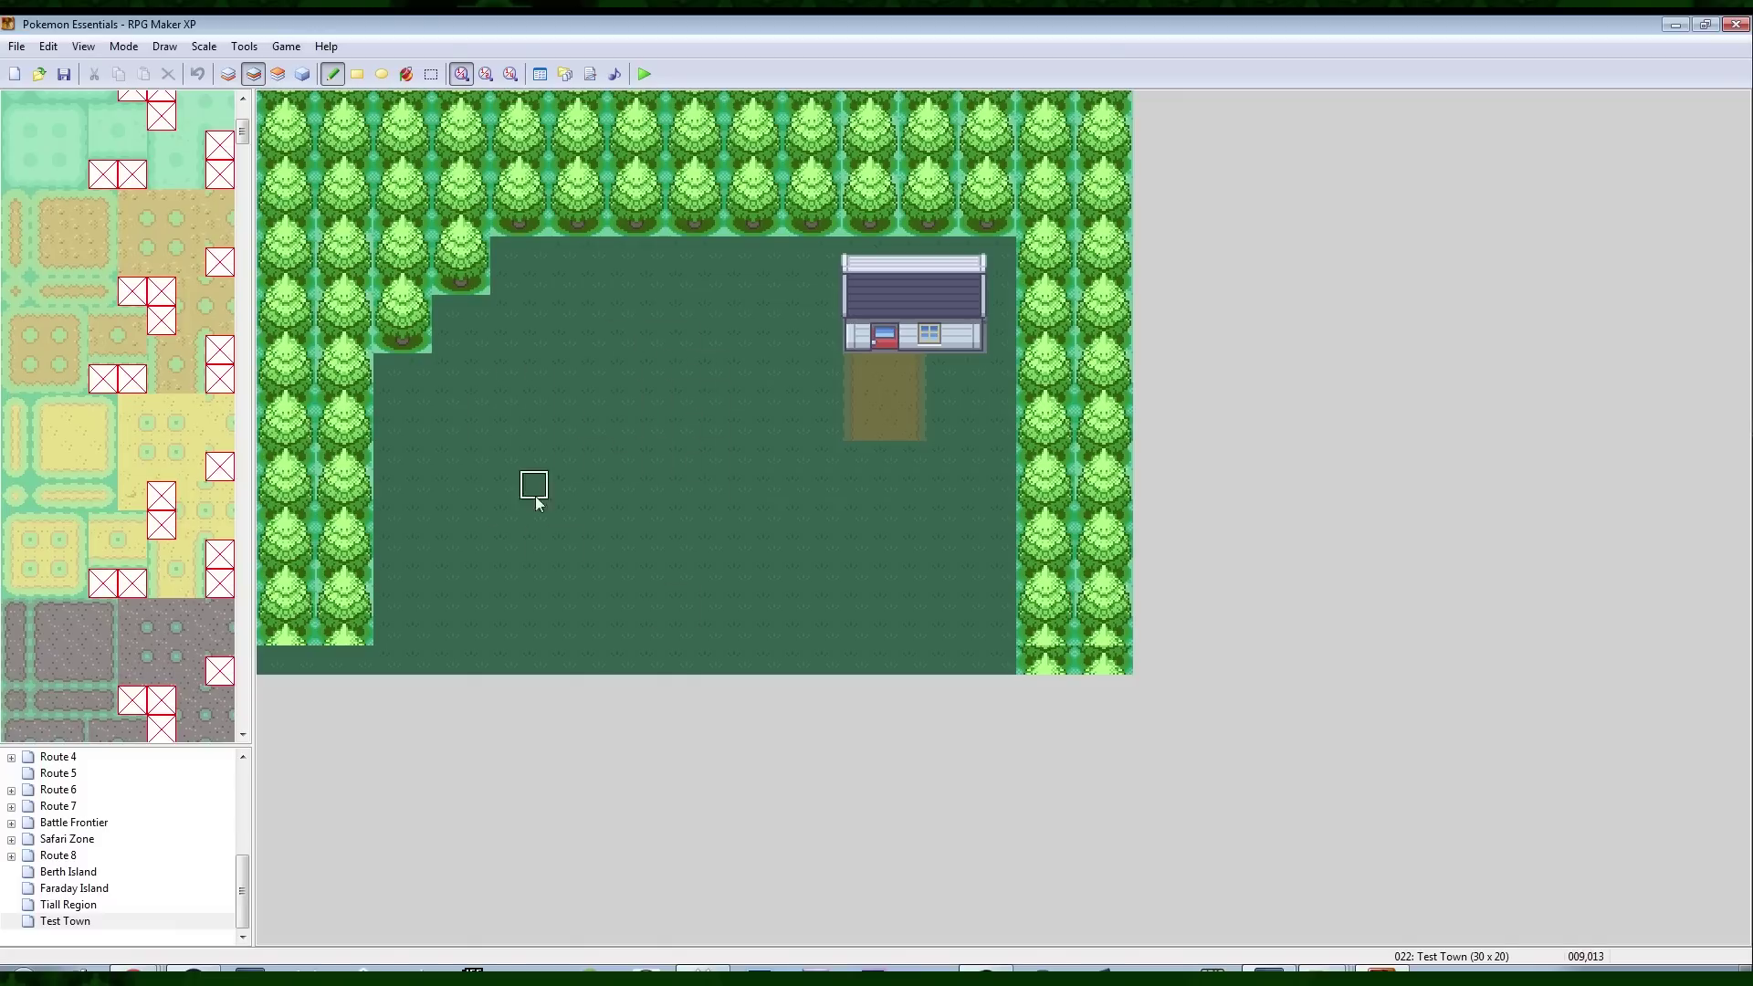
left_click(475, 279)
Place the blue-roofed house on layer 3 overlapping the northern trees' lower edge, and compare the view with dimming off and on
left_click_drag(235, 155, 261, 325)
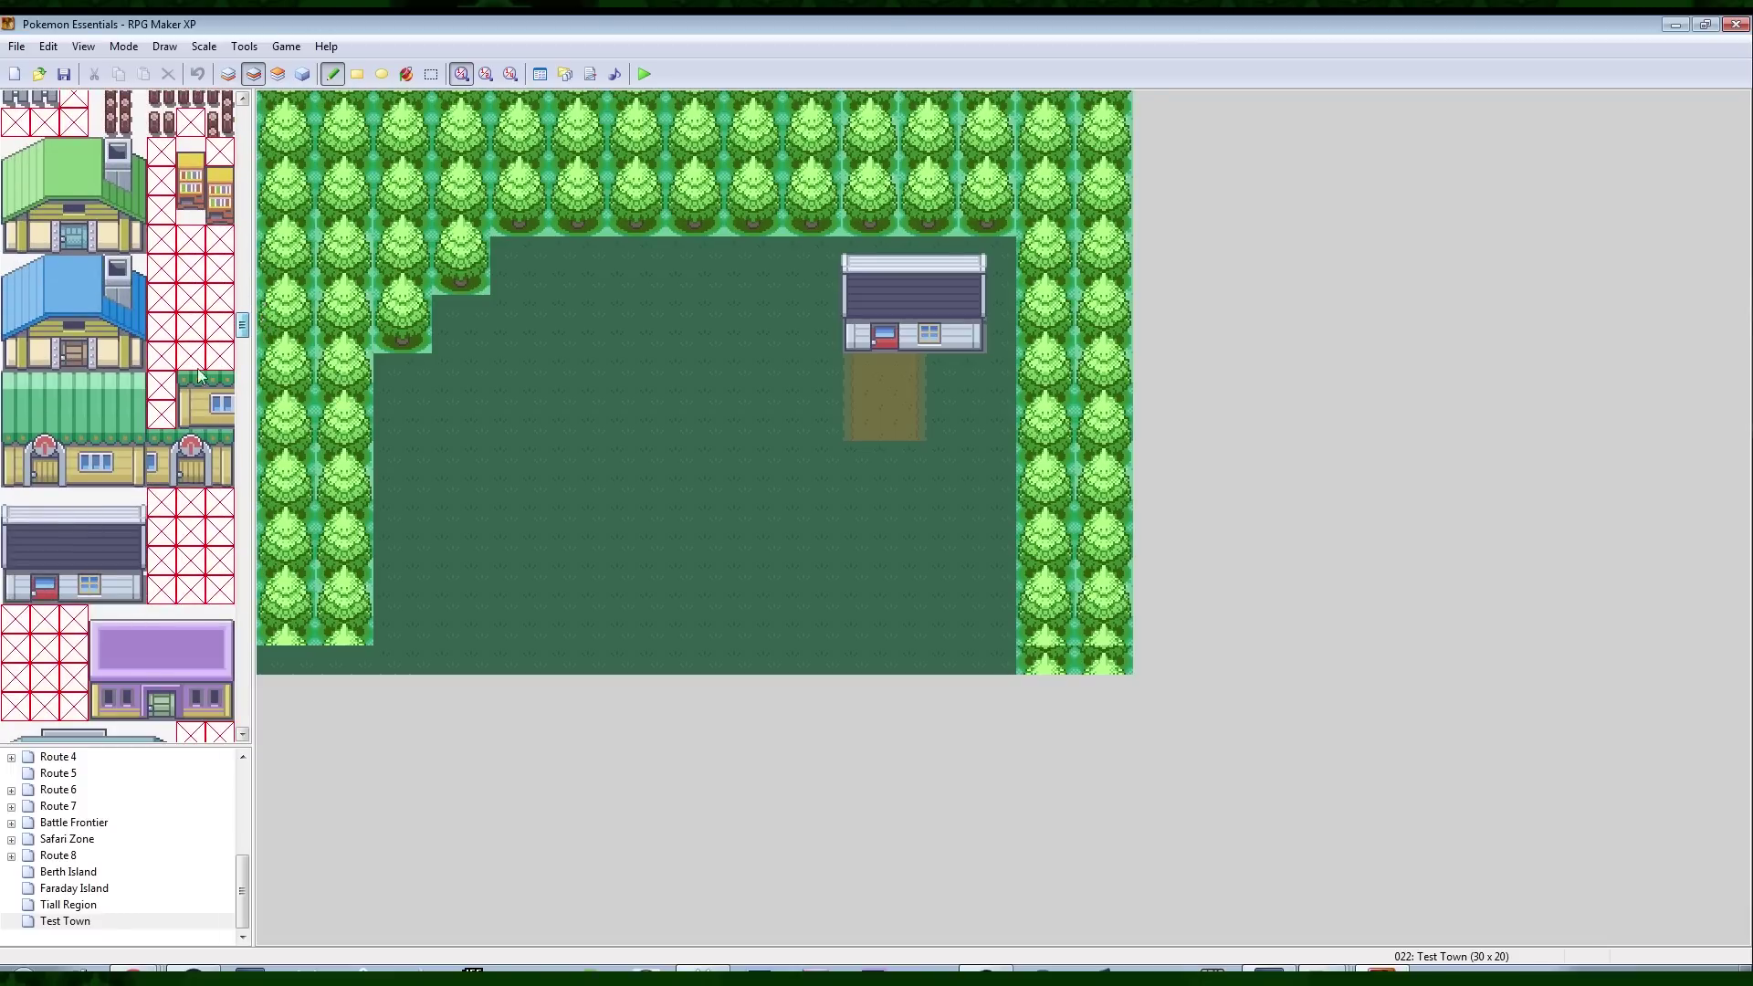
left_click_drag(119, 357, 11, 269)
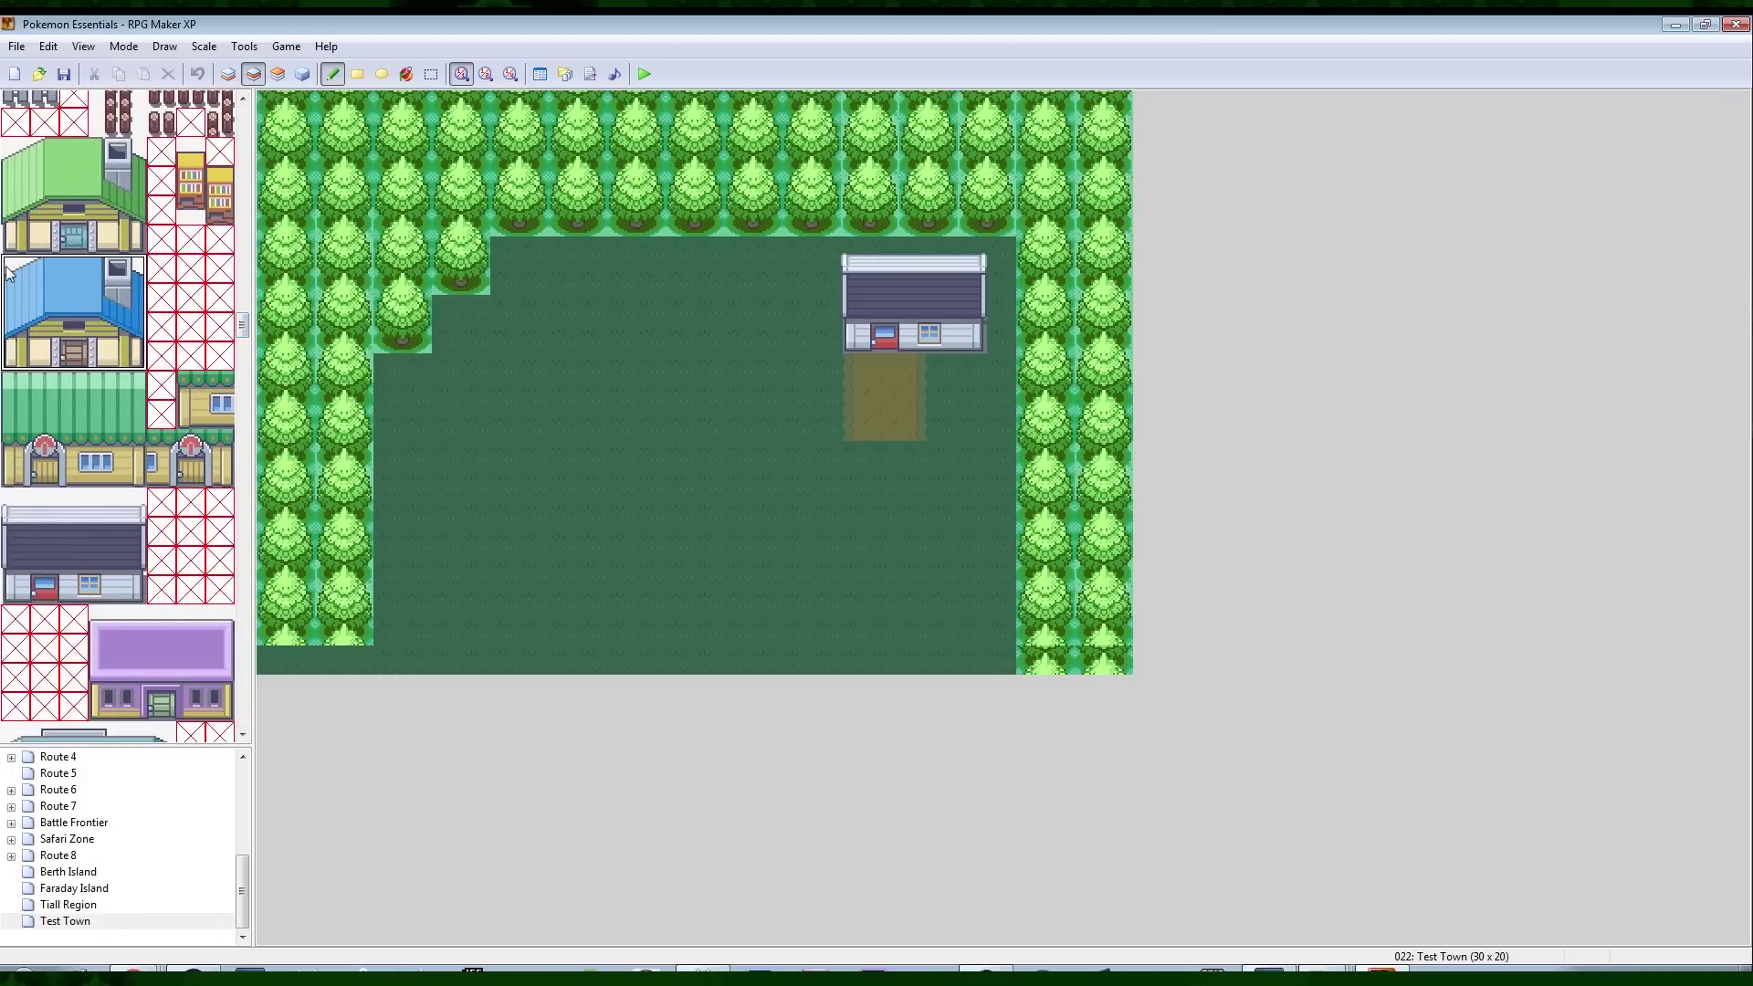
left_click(279, 79)
left_click(532, 218)
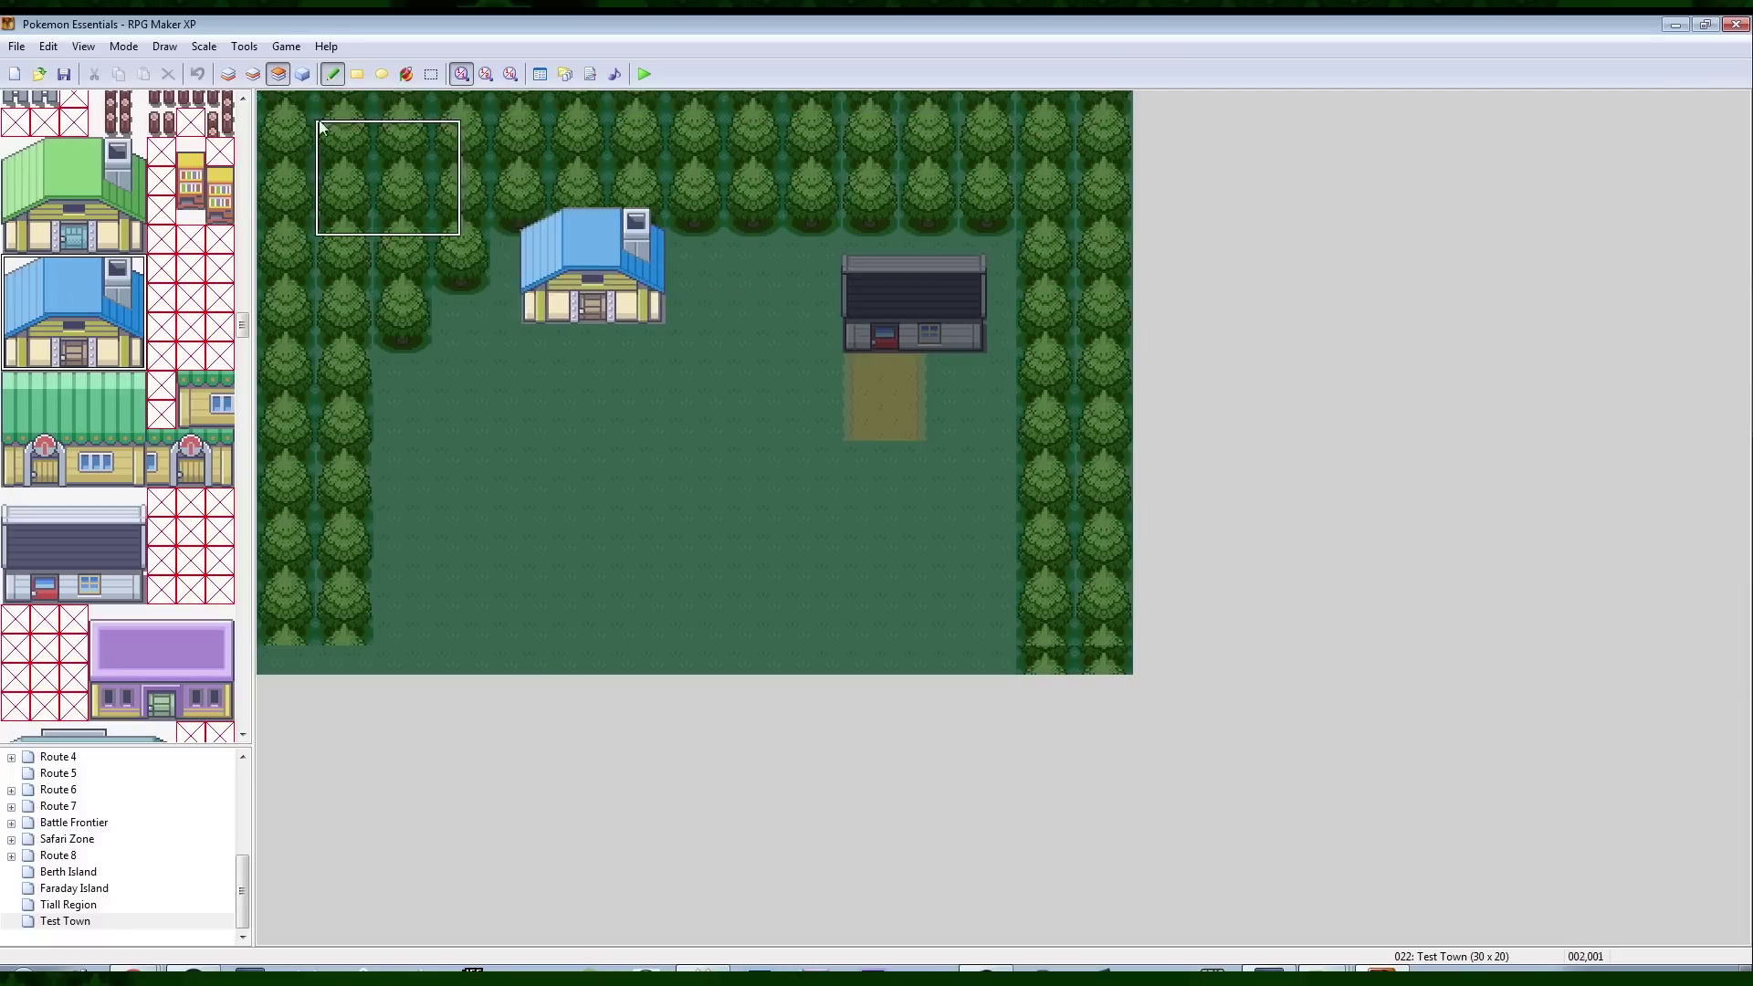
key("F4")
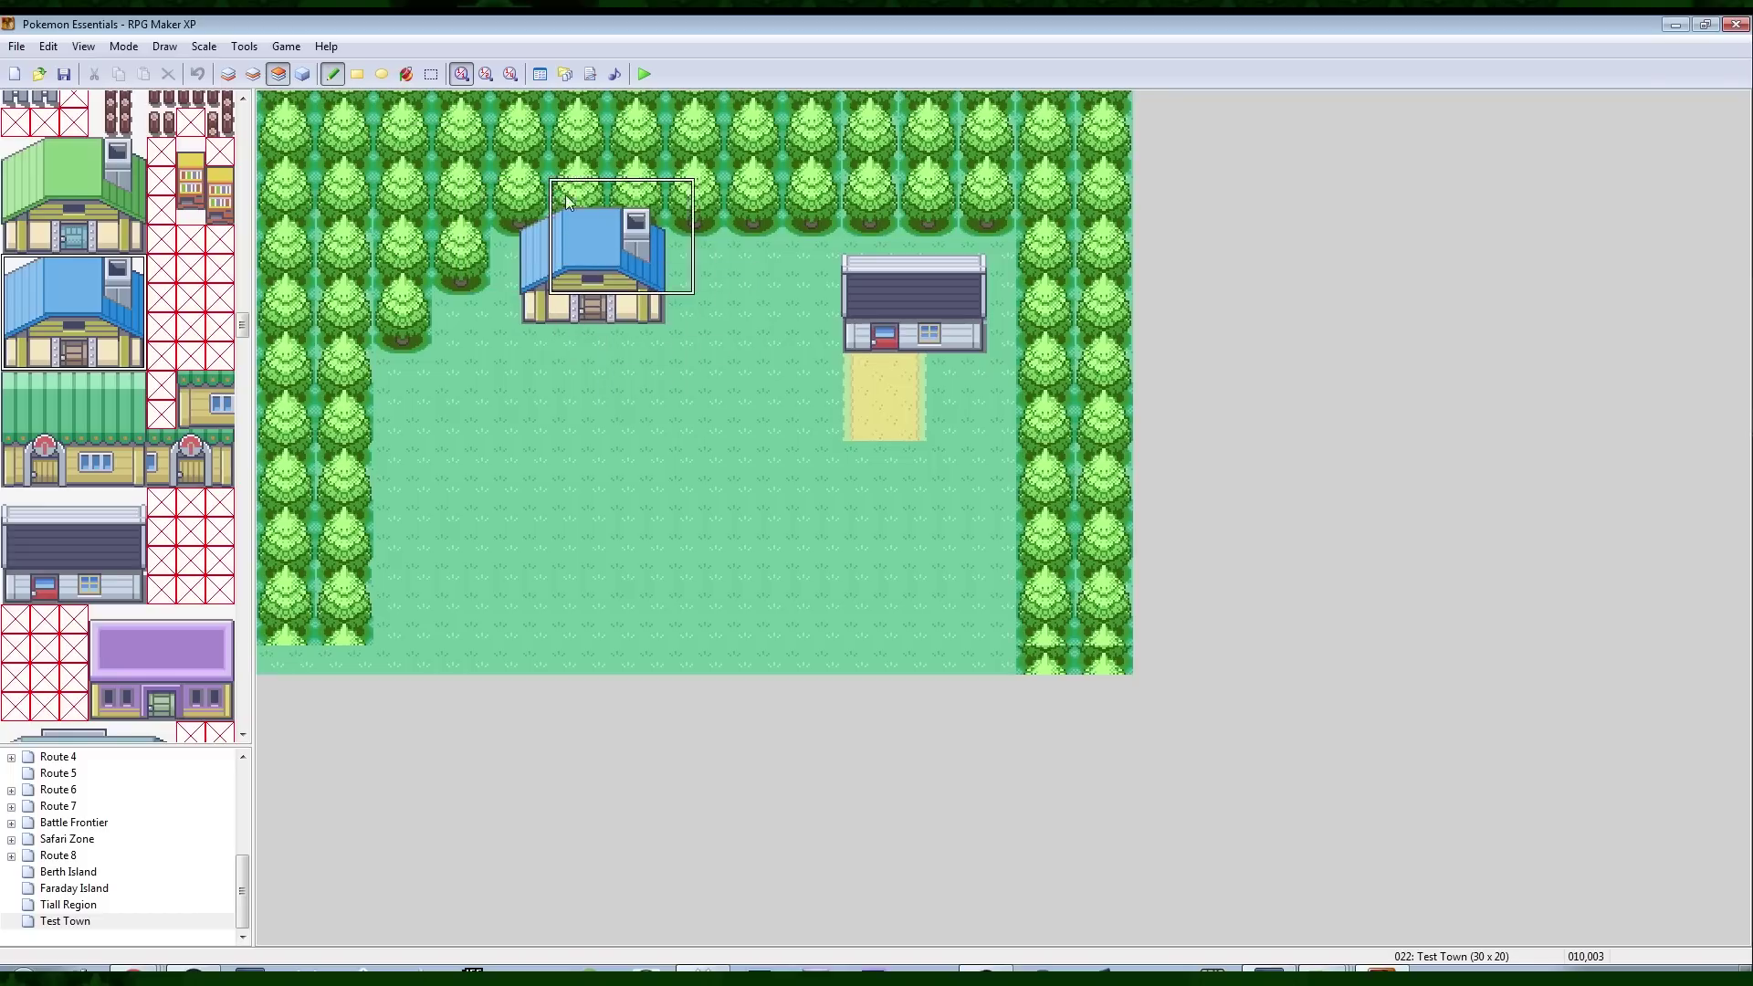
key("F4")
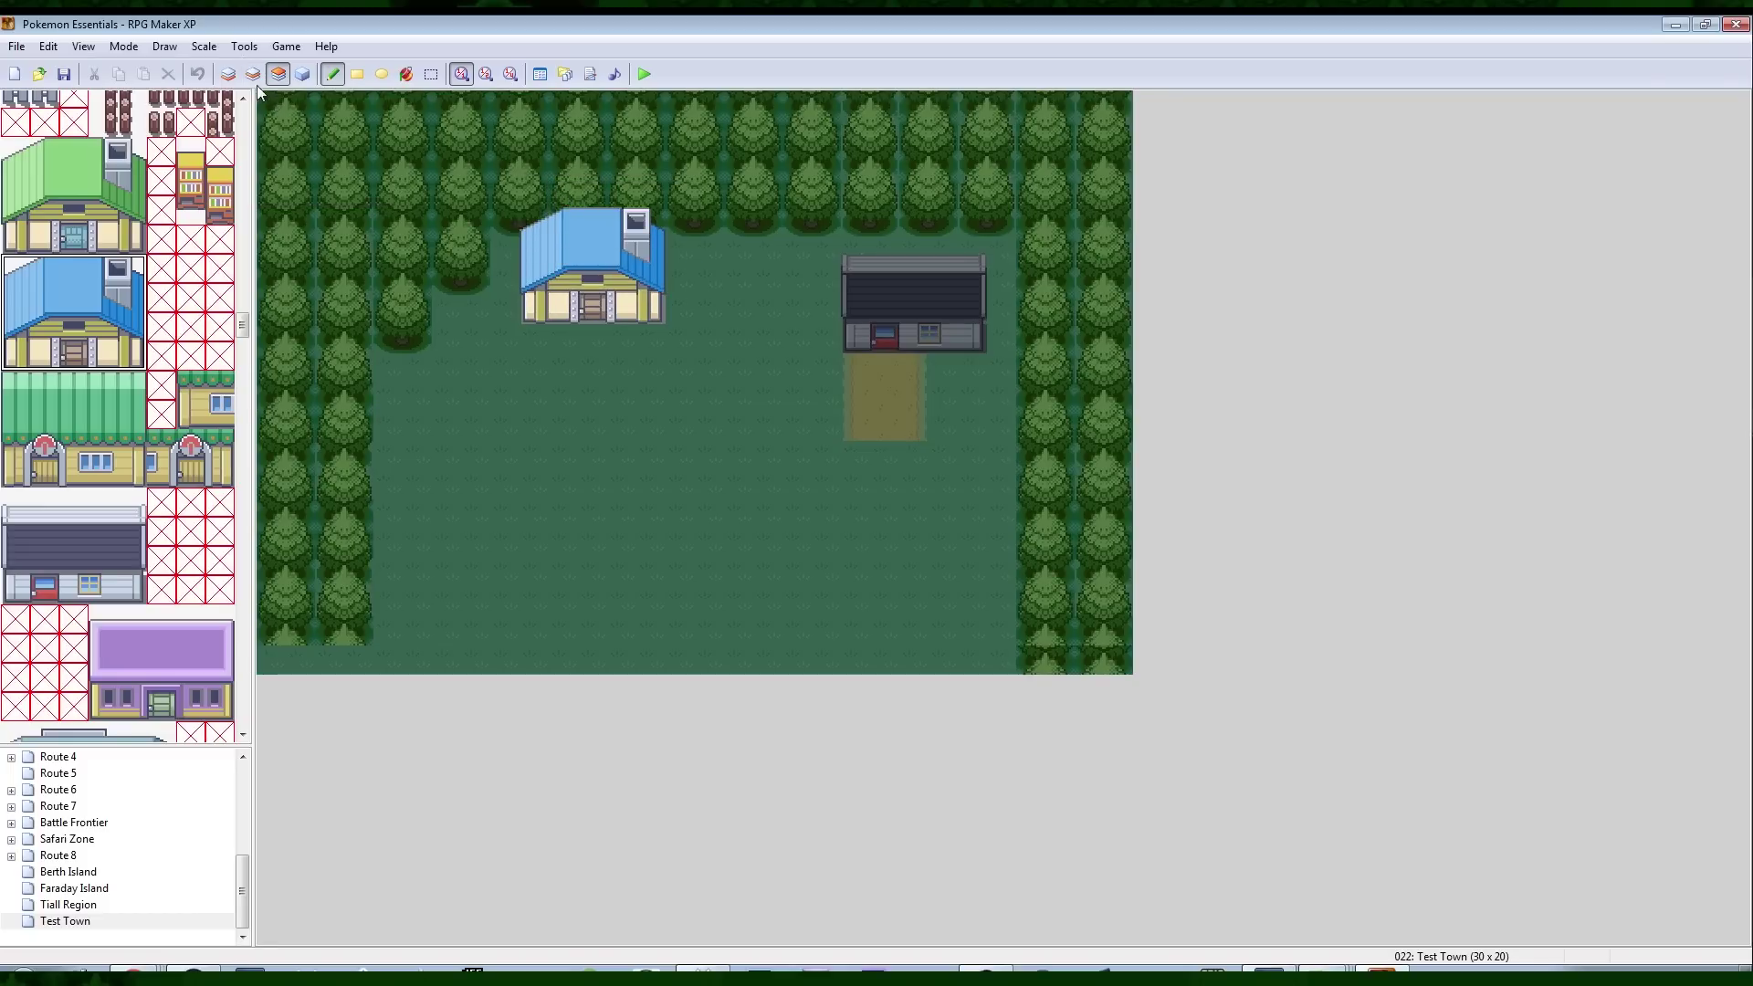
Try placing the blue-roofed house on layer 2 over the trees, undo it, and return to layer 3
left_click(253, 74)
left_click(535, 232)
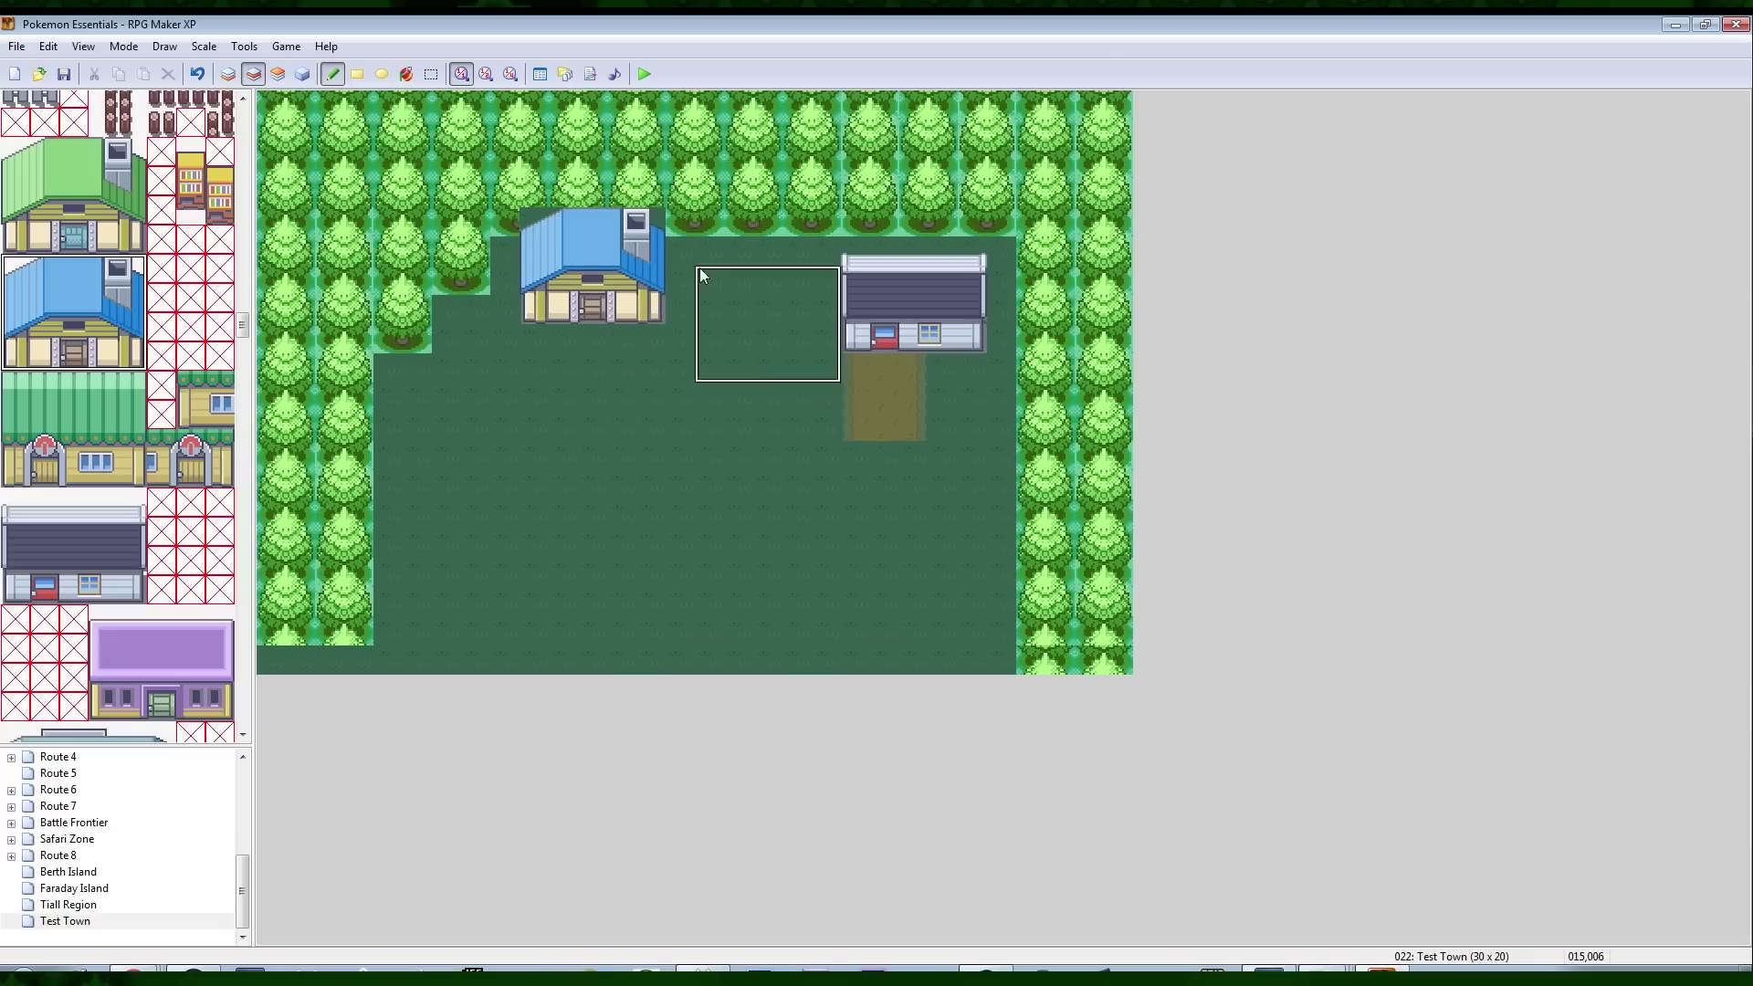
key("ctrl+z")
right_click(522, 265)
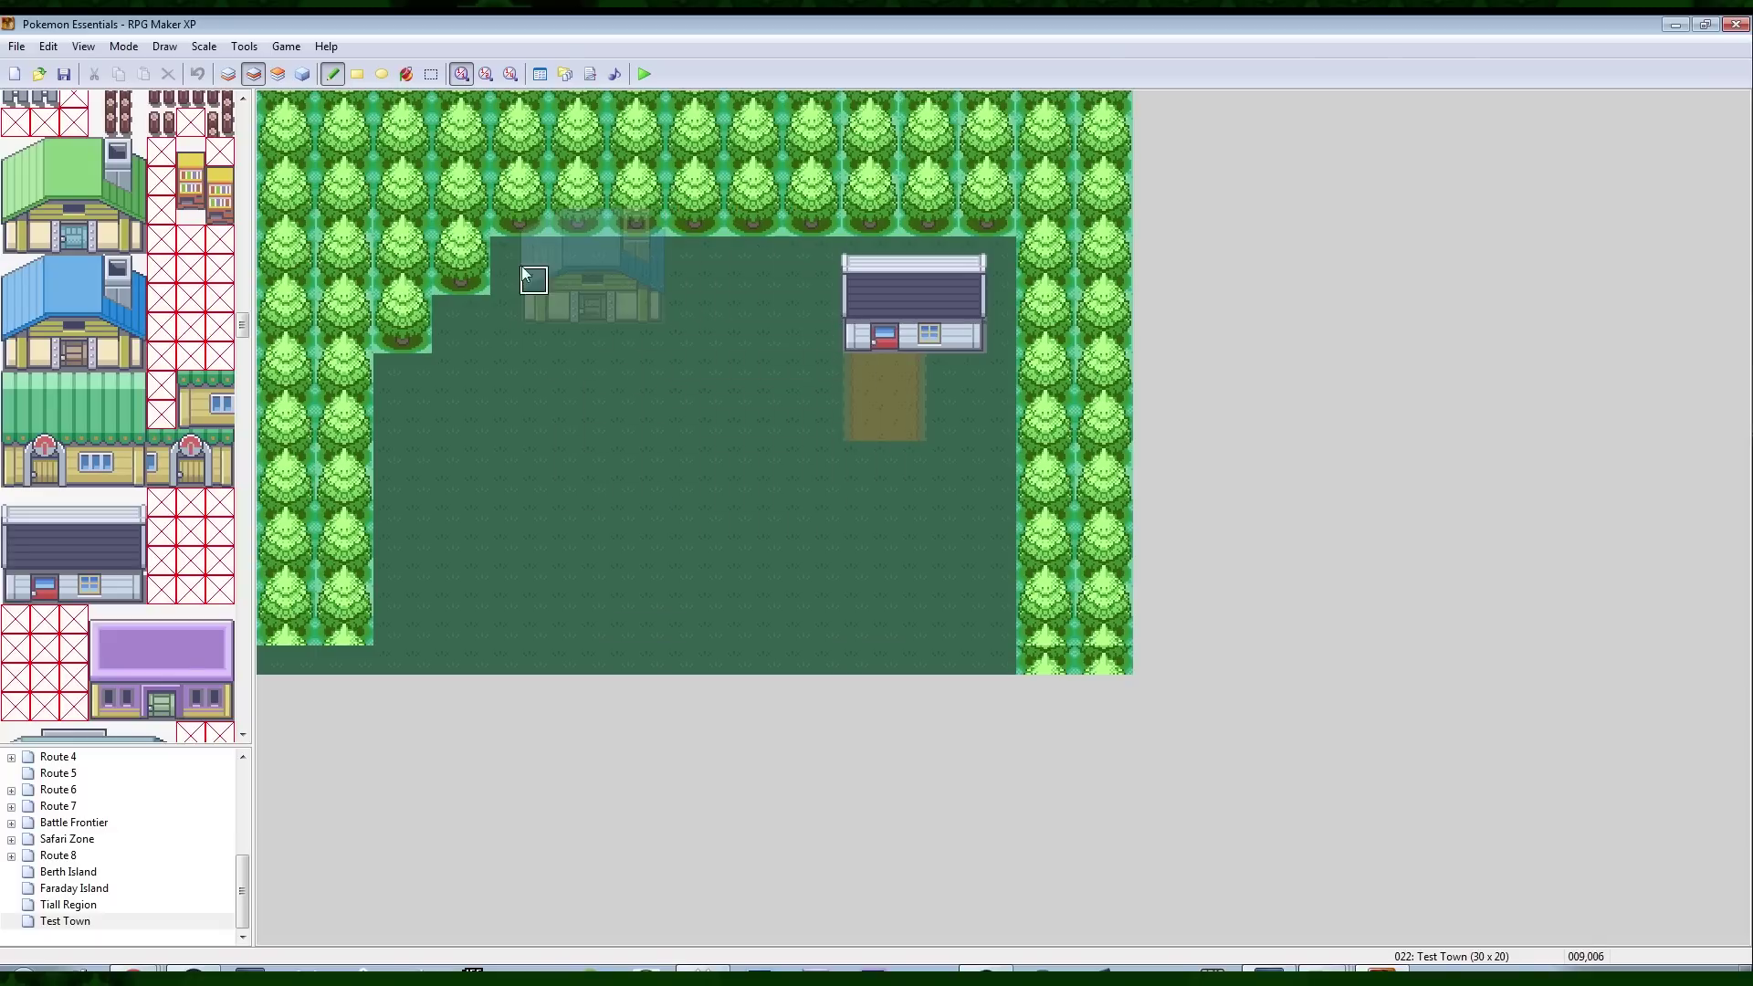
left_click(277, 74)
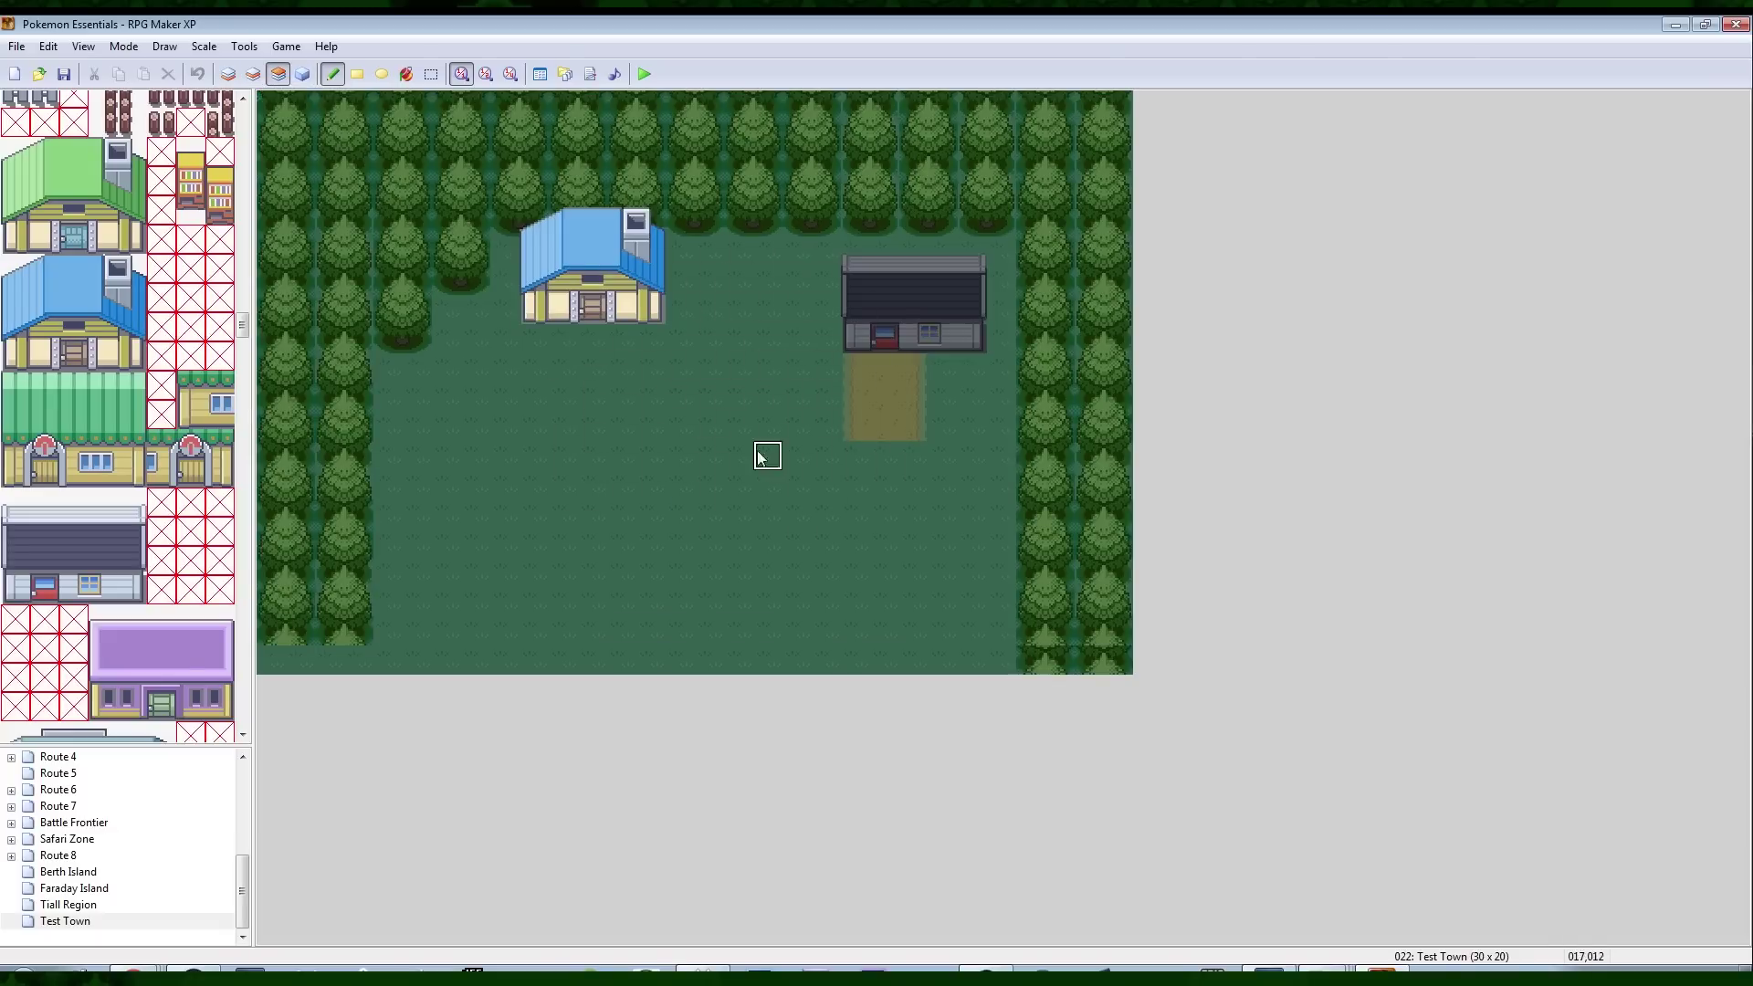
Move the grey house from layer 2 to layer 3, one tile farther north, and clear the layer 2 original
left_click(254, 76)
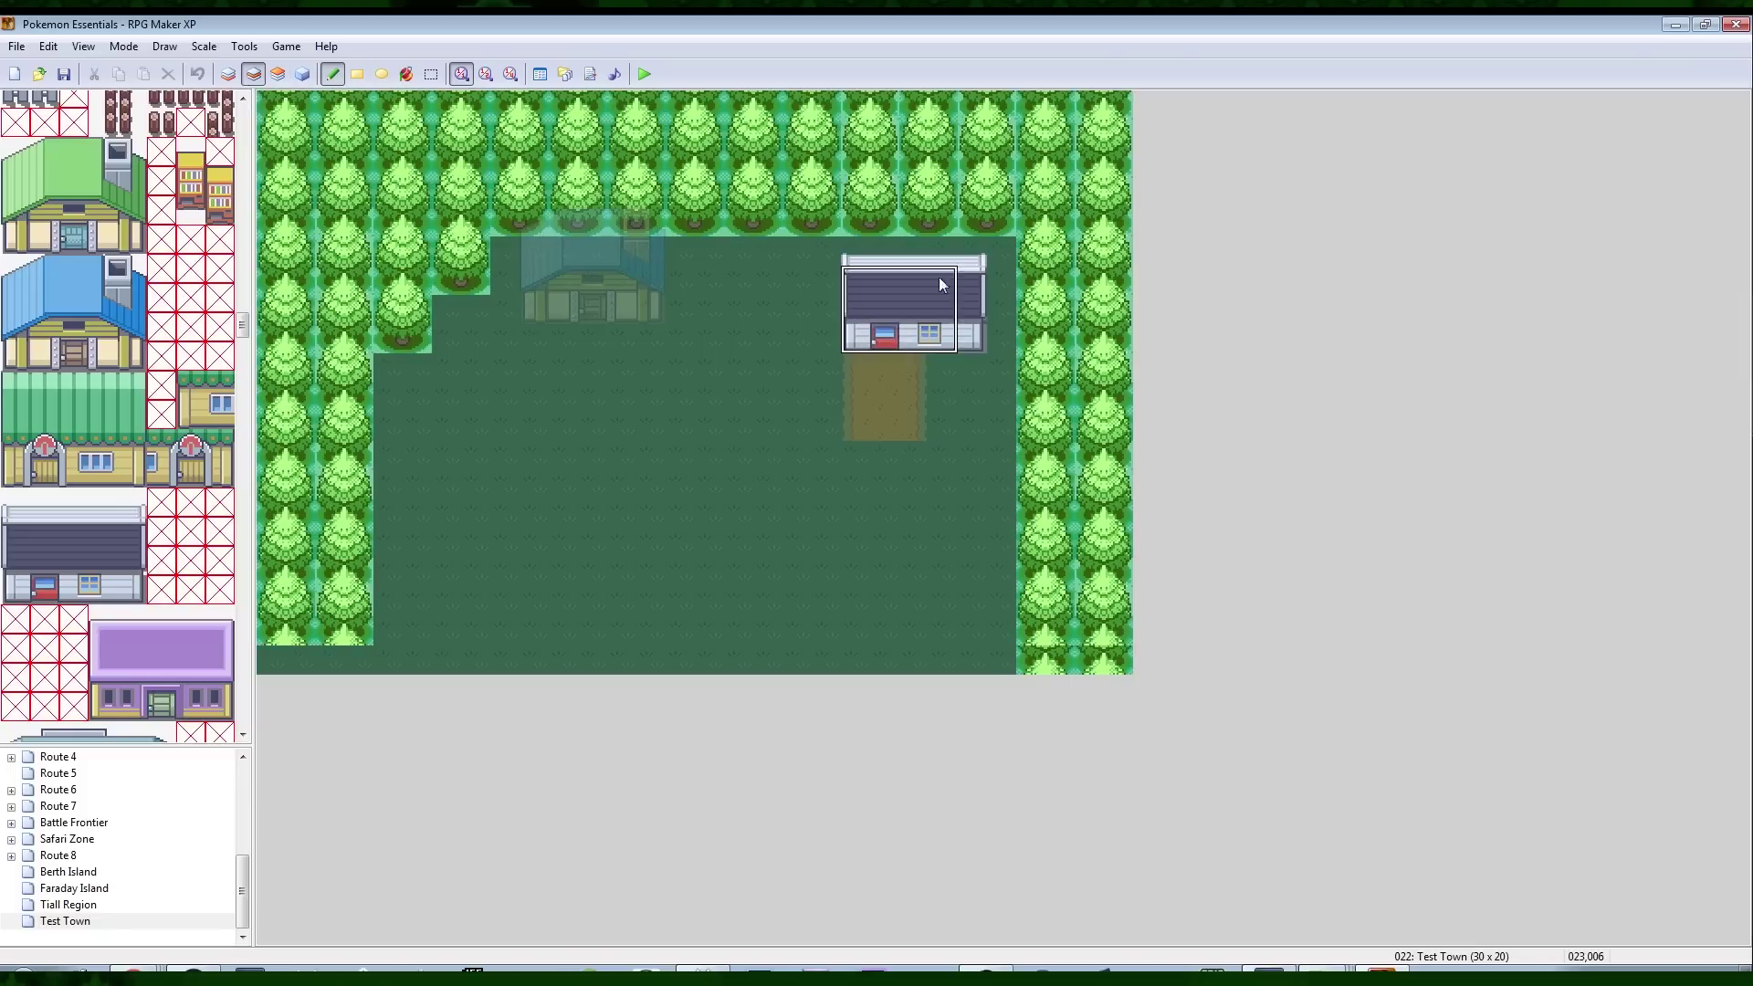
left_click(278, 74)
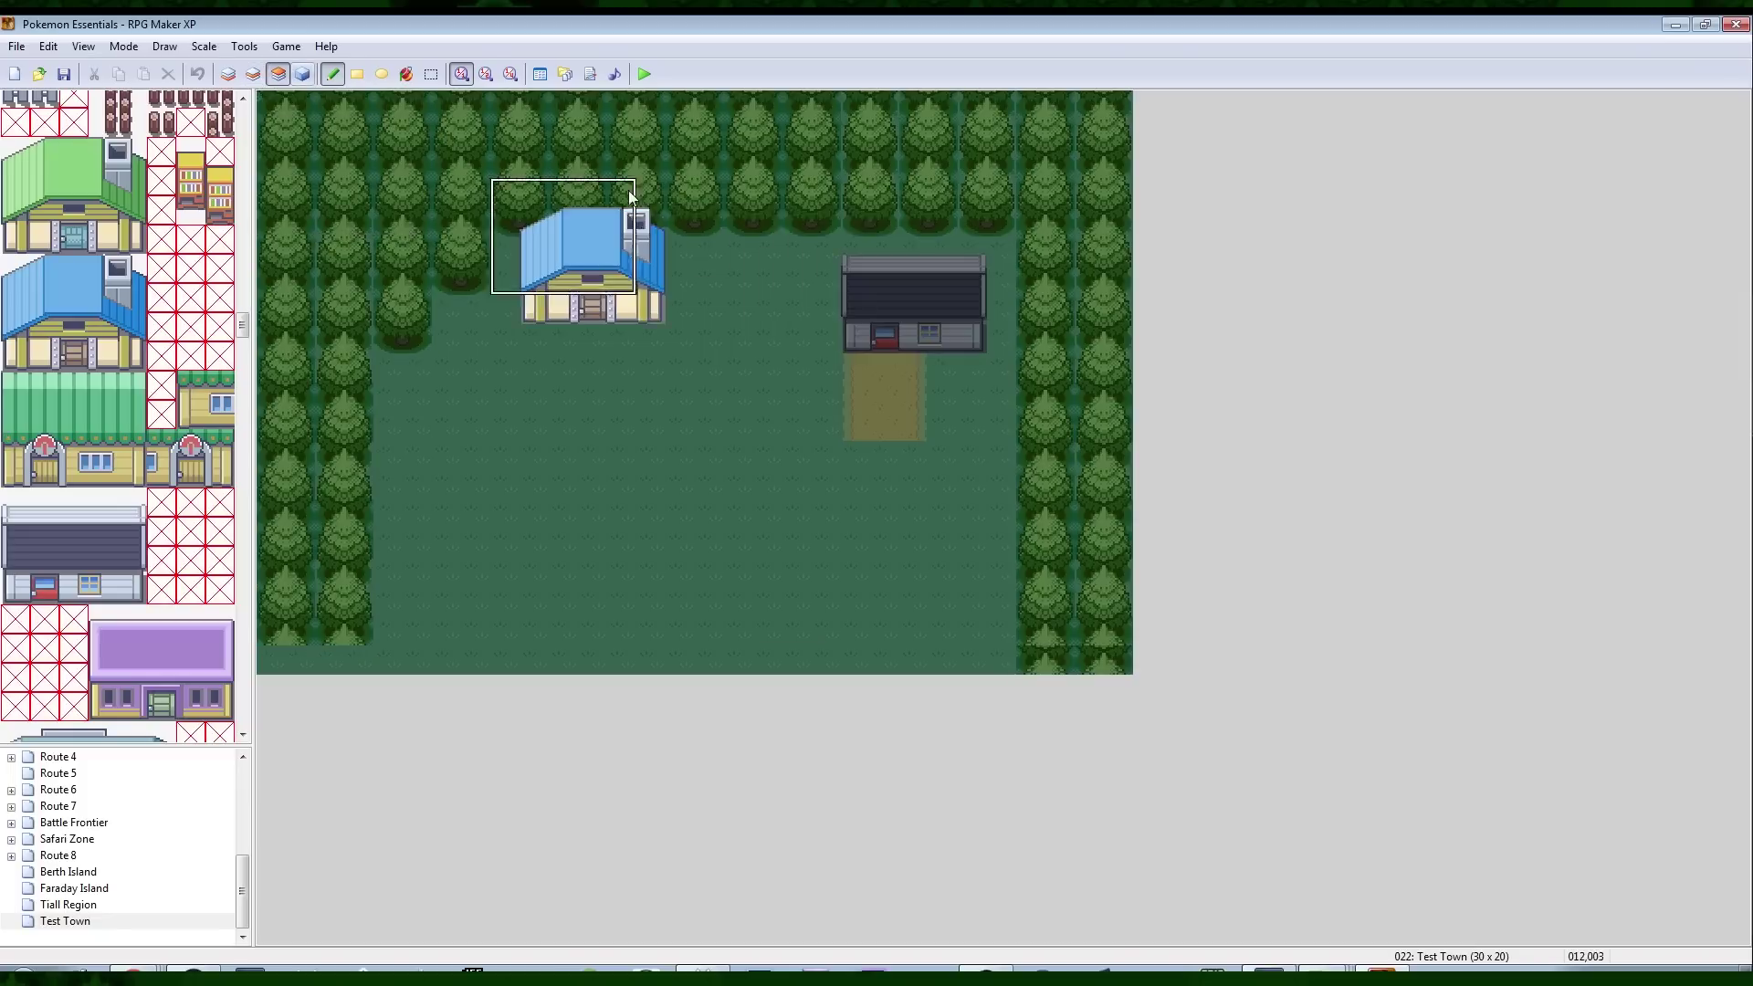
left_click(974, 229)
left_click(254, 74)
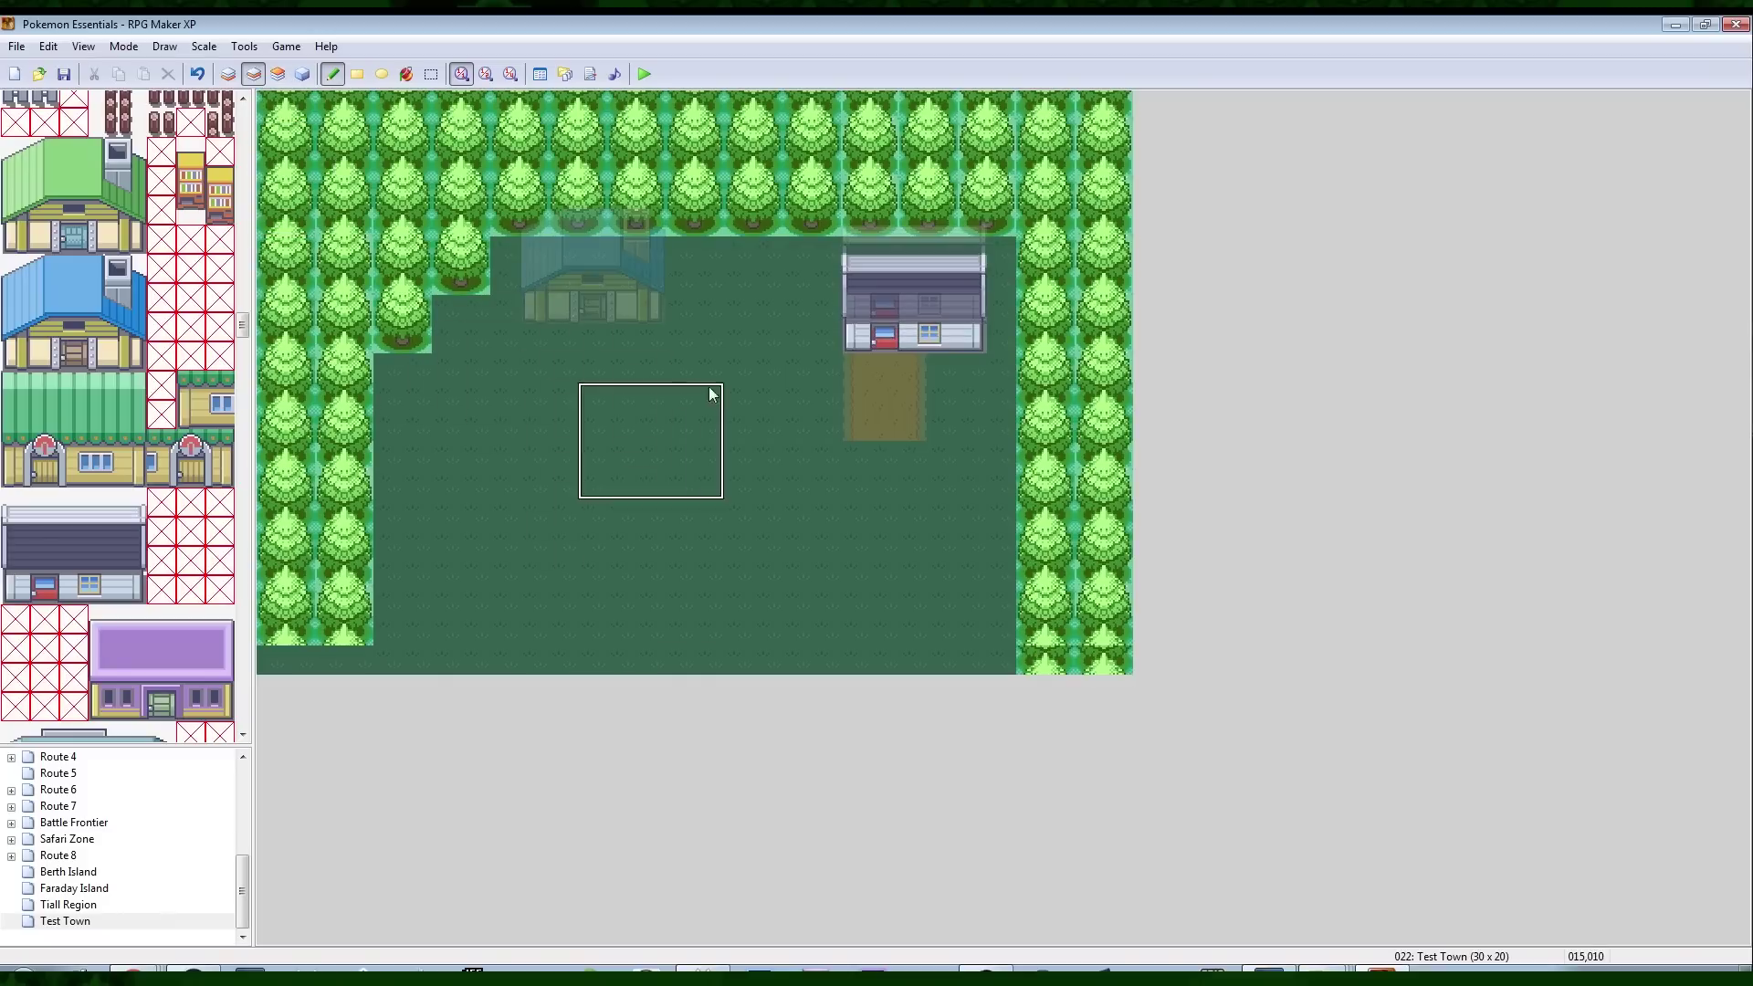
right_click_drag(826, 366, 860, 331)
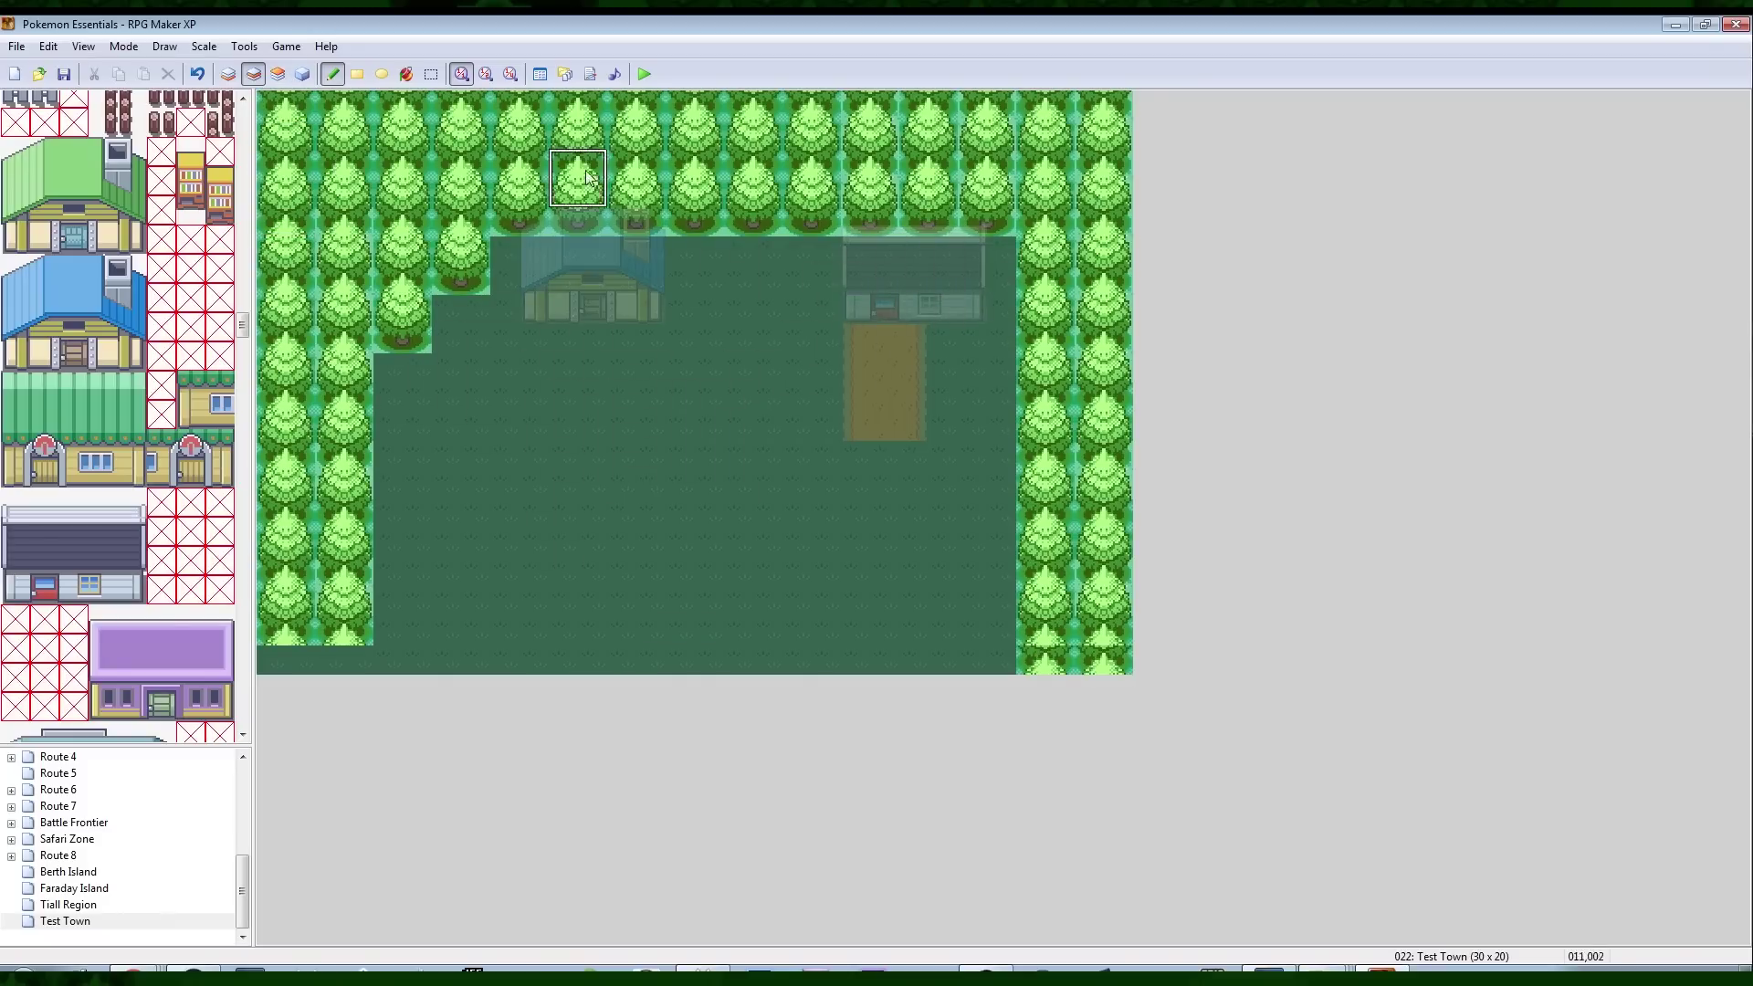
On layer 1, extend the sand path north beneath the grey house's door, save the project, and check the map with dimming off
left_click(229, 74)
right_click(856, 339)
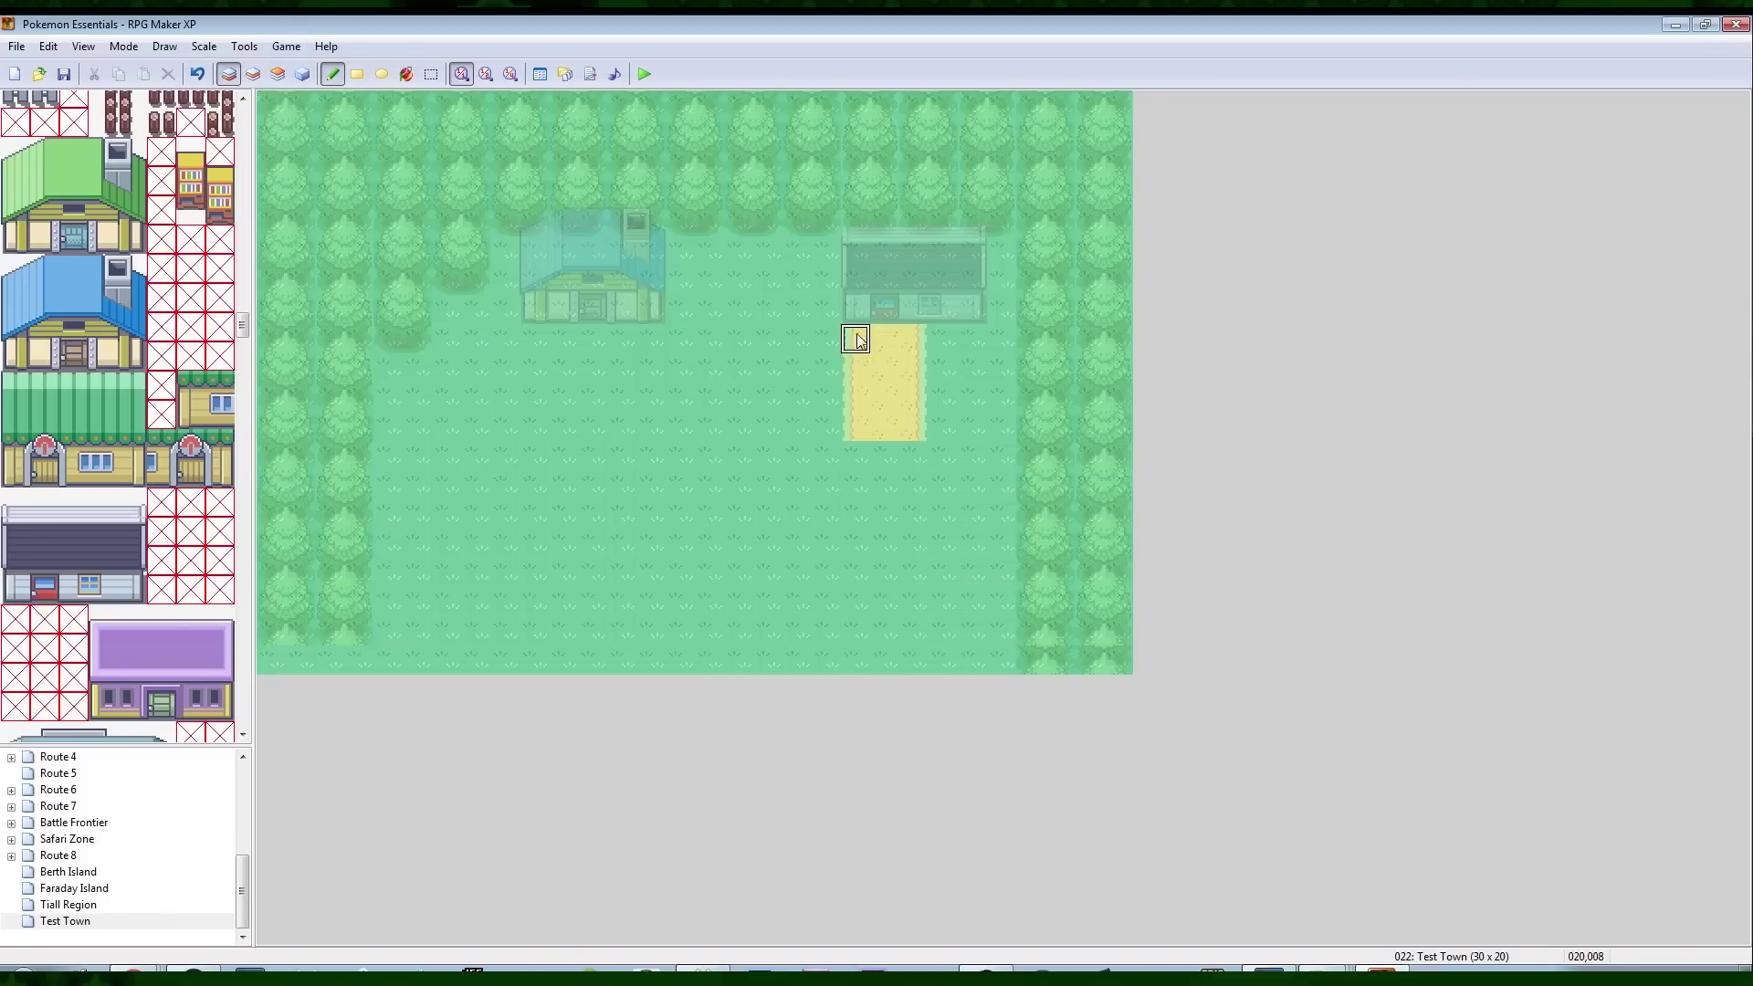
left_click(902, 322)
right_click(708, 397)
key("ctrl+s")
key("F4")
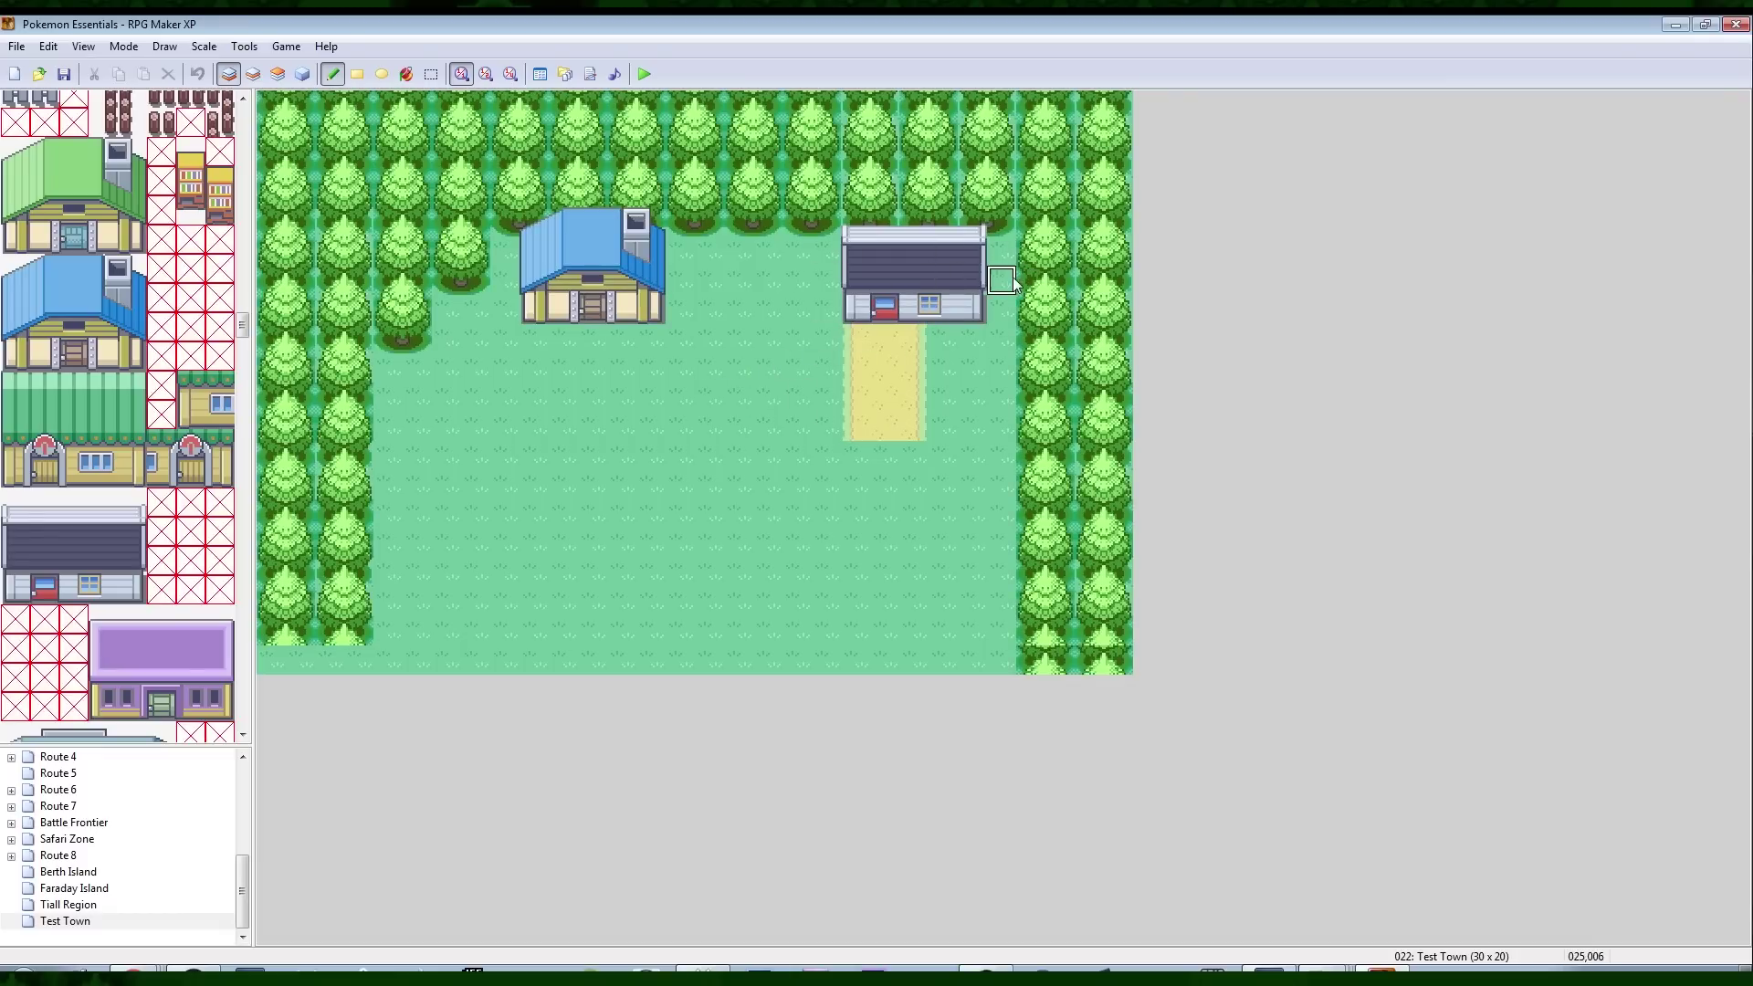
key("F4")
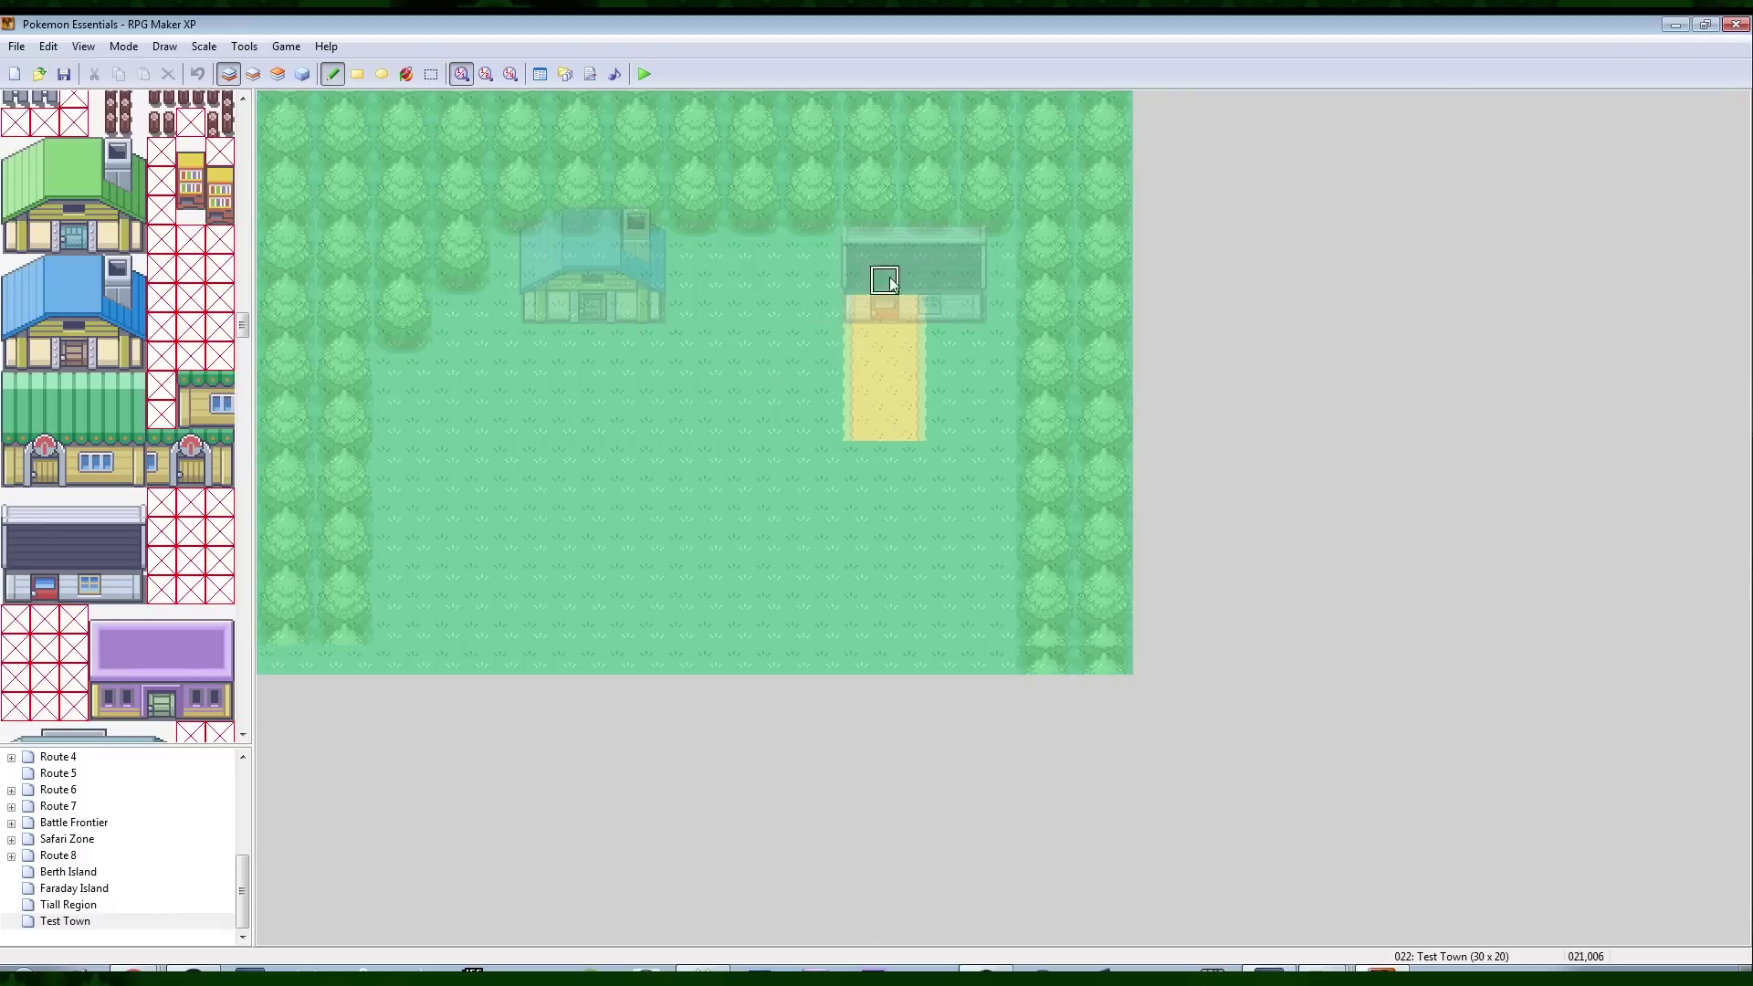
Copy the grey house's sand path on layer 1 and place it below the blue-roofed house's door
left_click(256, 75)
left_click(224, 75)
right_click_drag(857, 427, 908, 310)
left_click(619, 310)
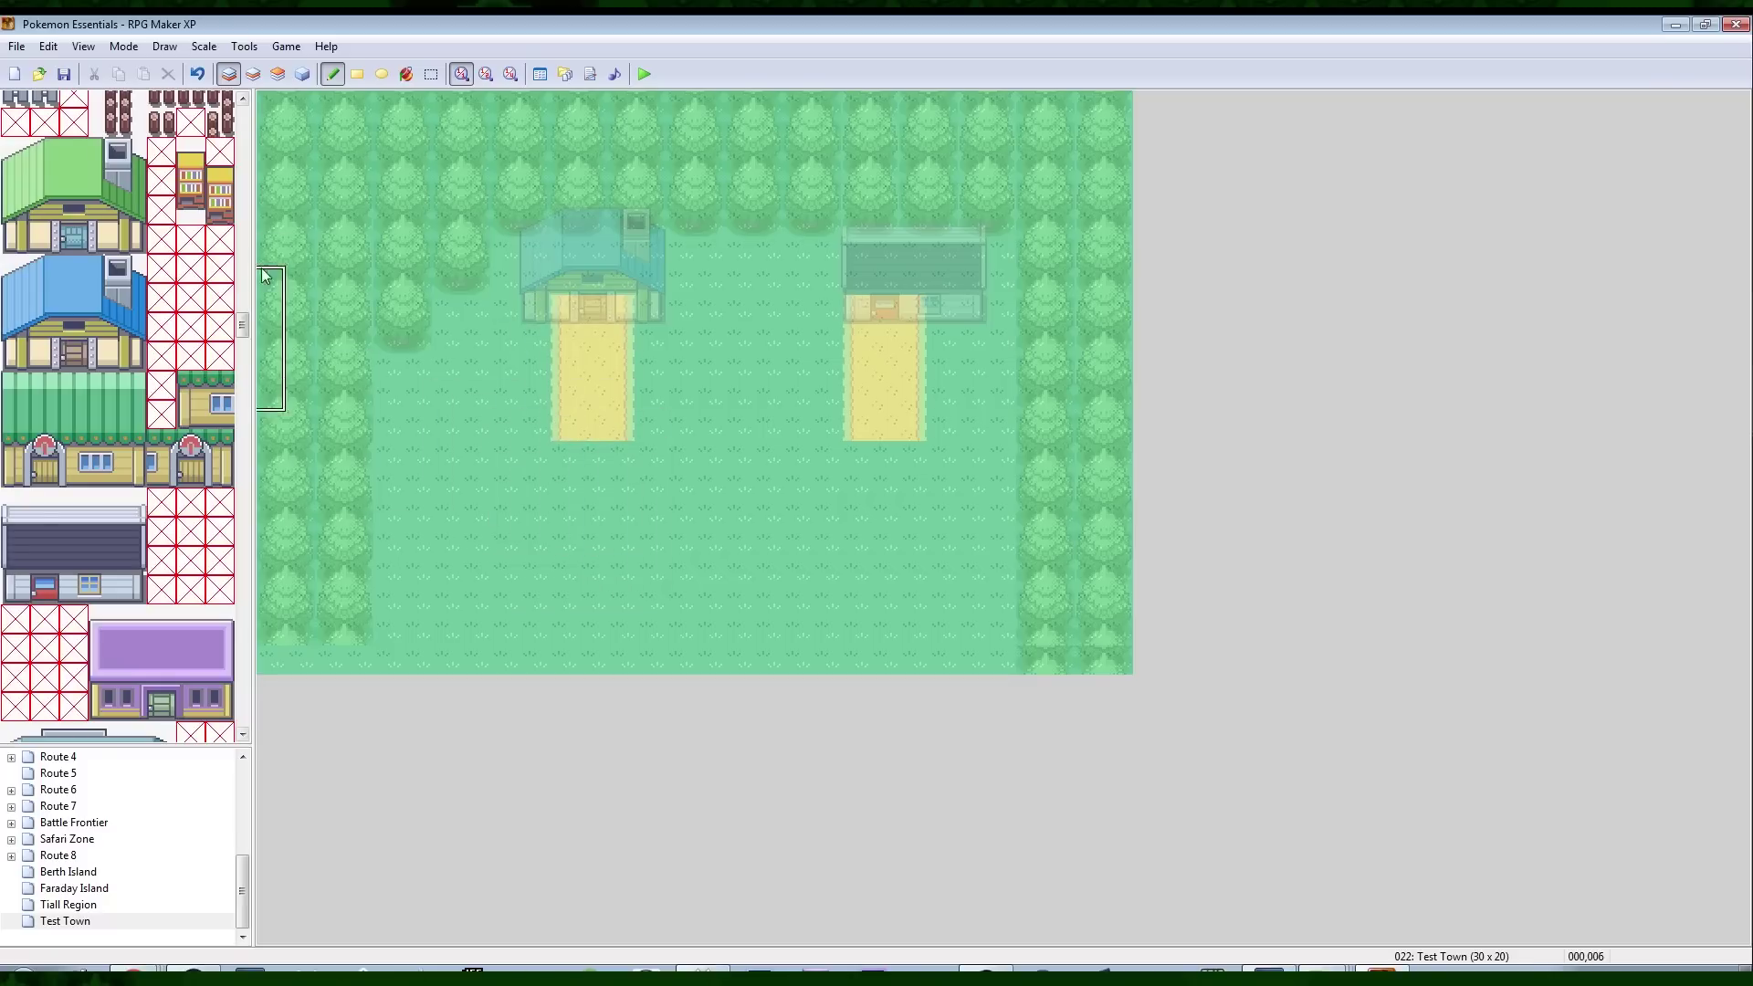
Paint the lower edge of a sand path connecting the two house paths, including its southwest and southeast corner tiles
left_click_drag(242, 324, 236, 135)
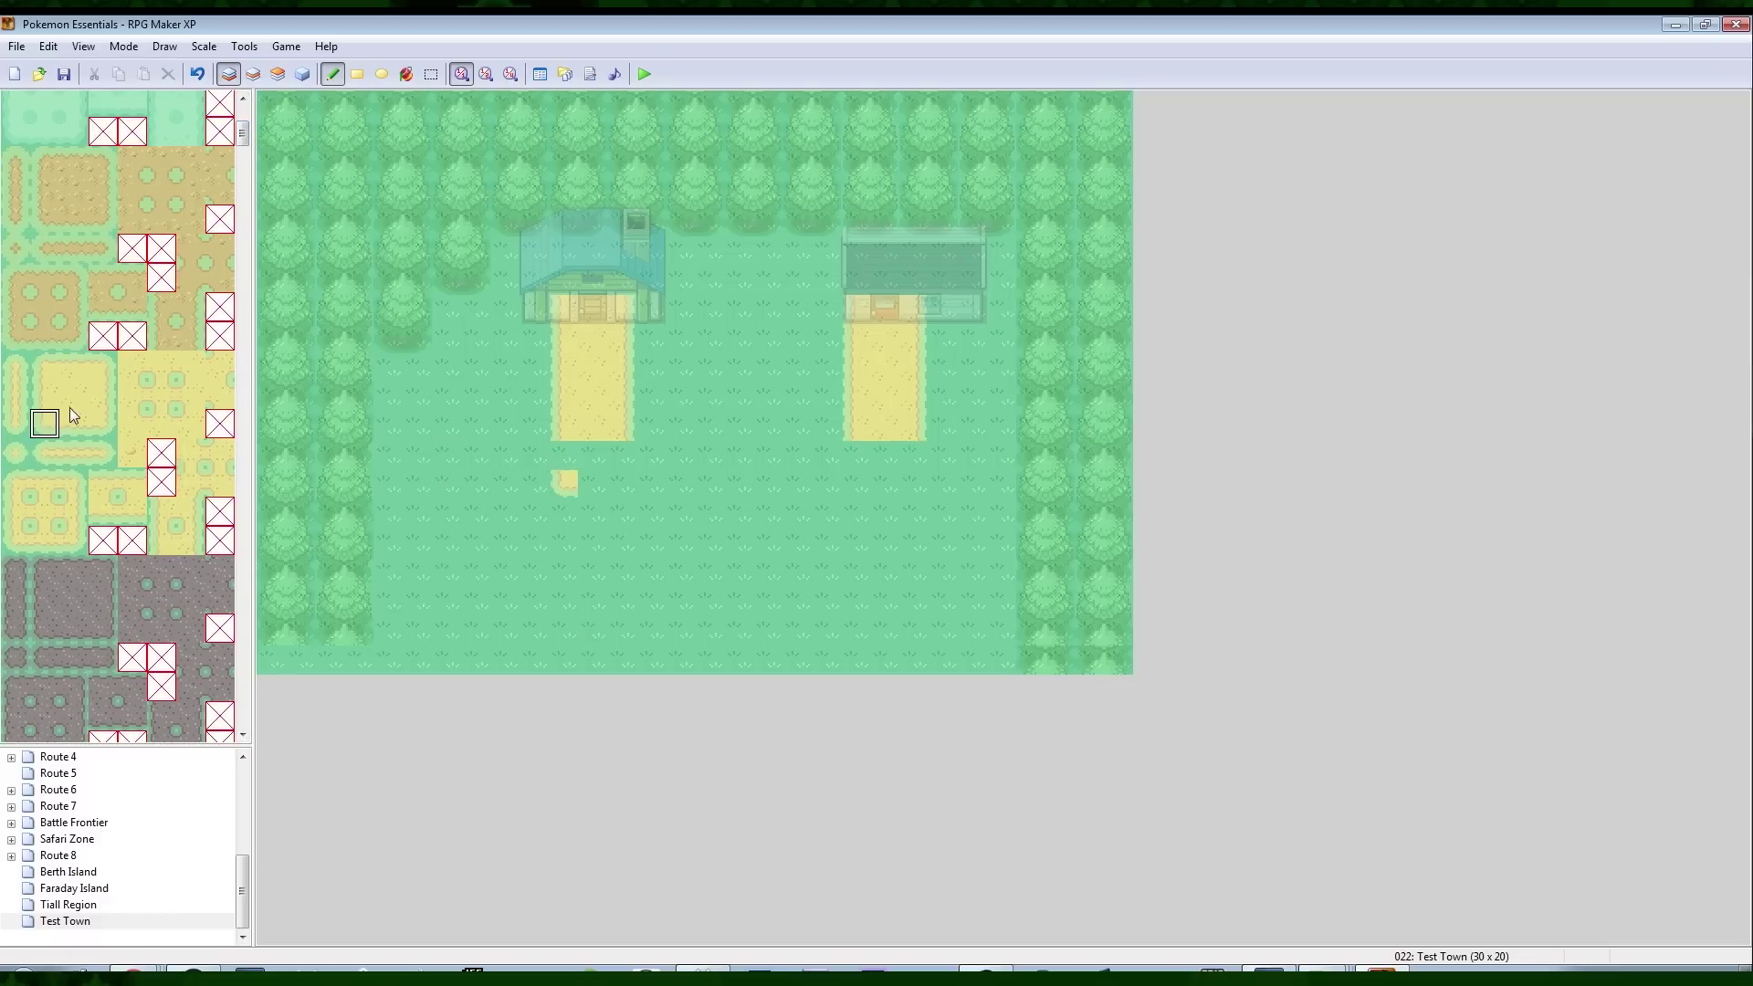
left_click_drag(626, 479, 885, 483)
left_click(102, 425)
left_click(913, 483)
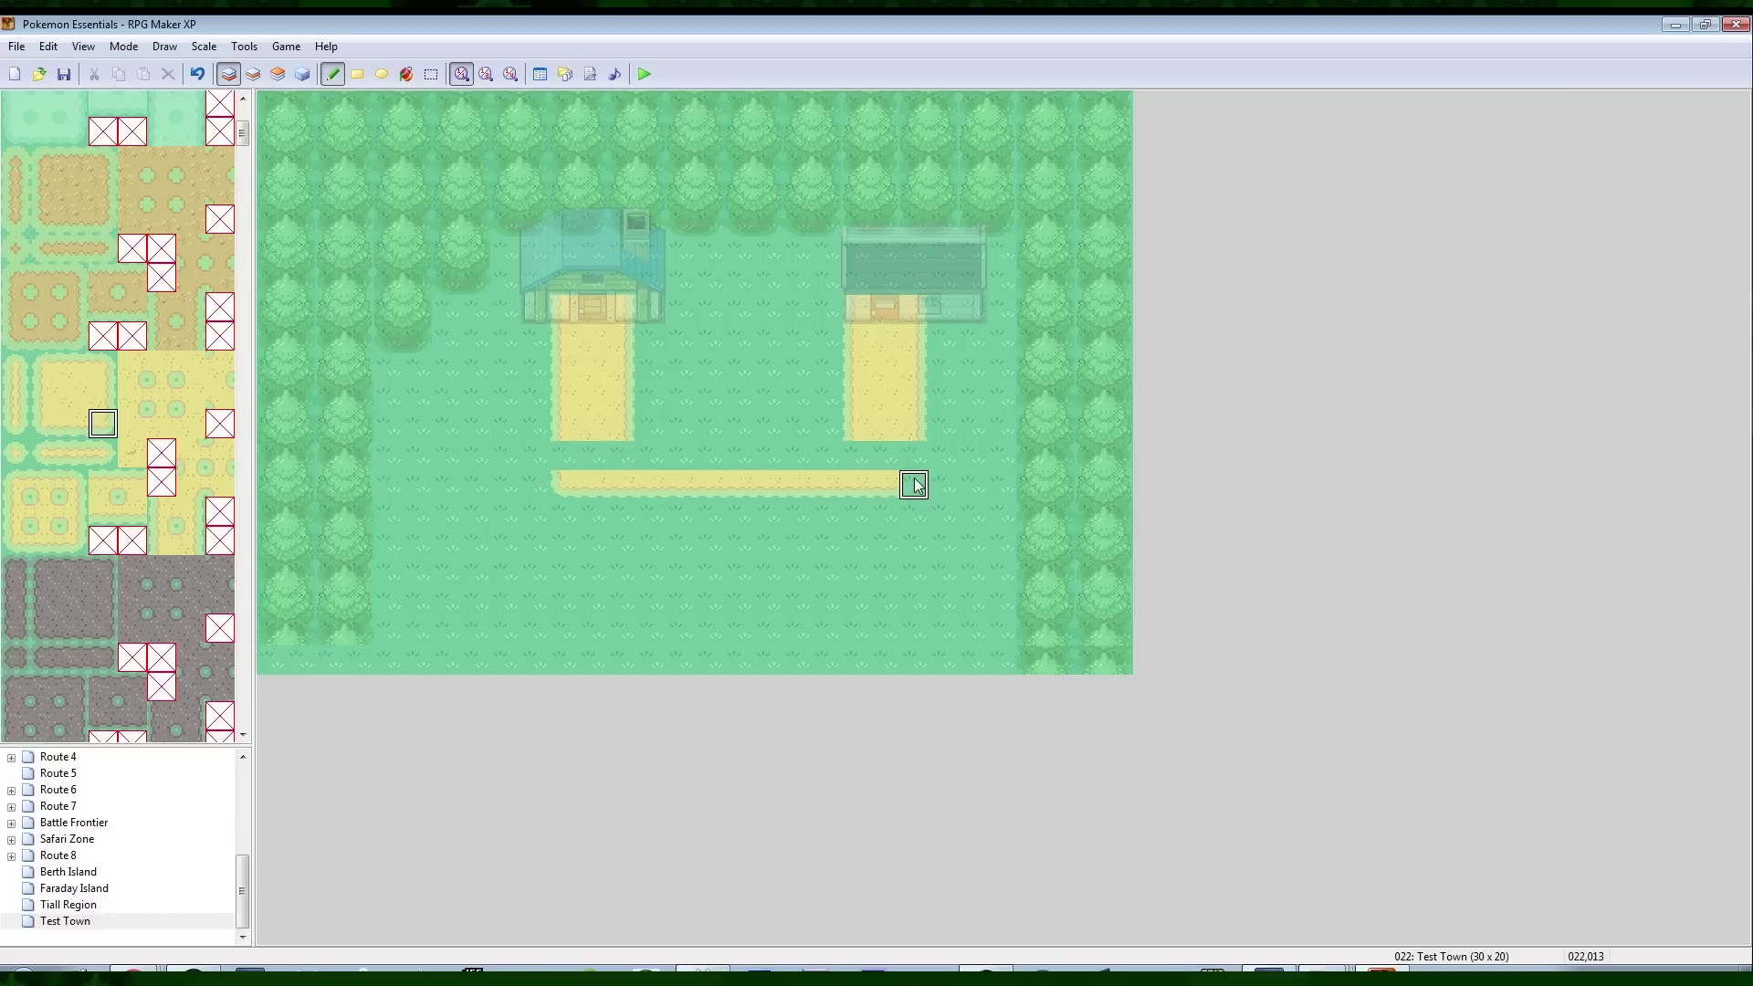
Join the grey house's path to the connecting path with an east edge tile, a plain sand tile and an inner corner
left_click(103, 399)
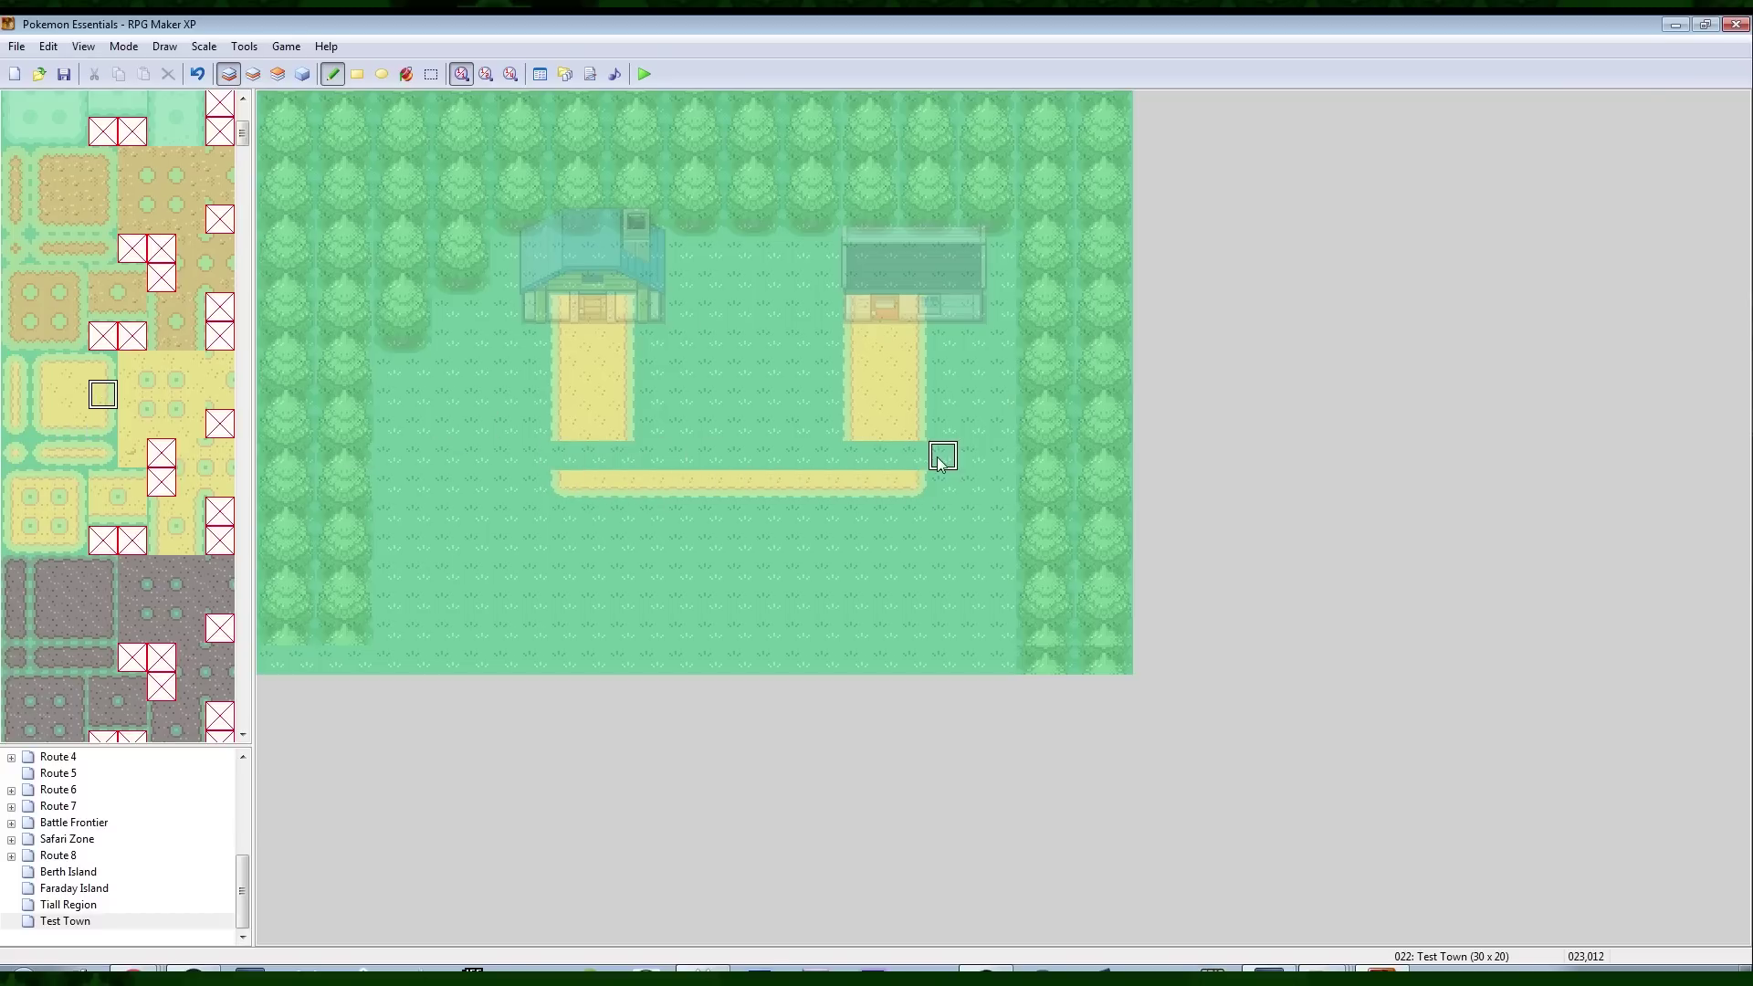
left_click(73, 400)
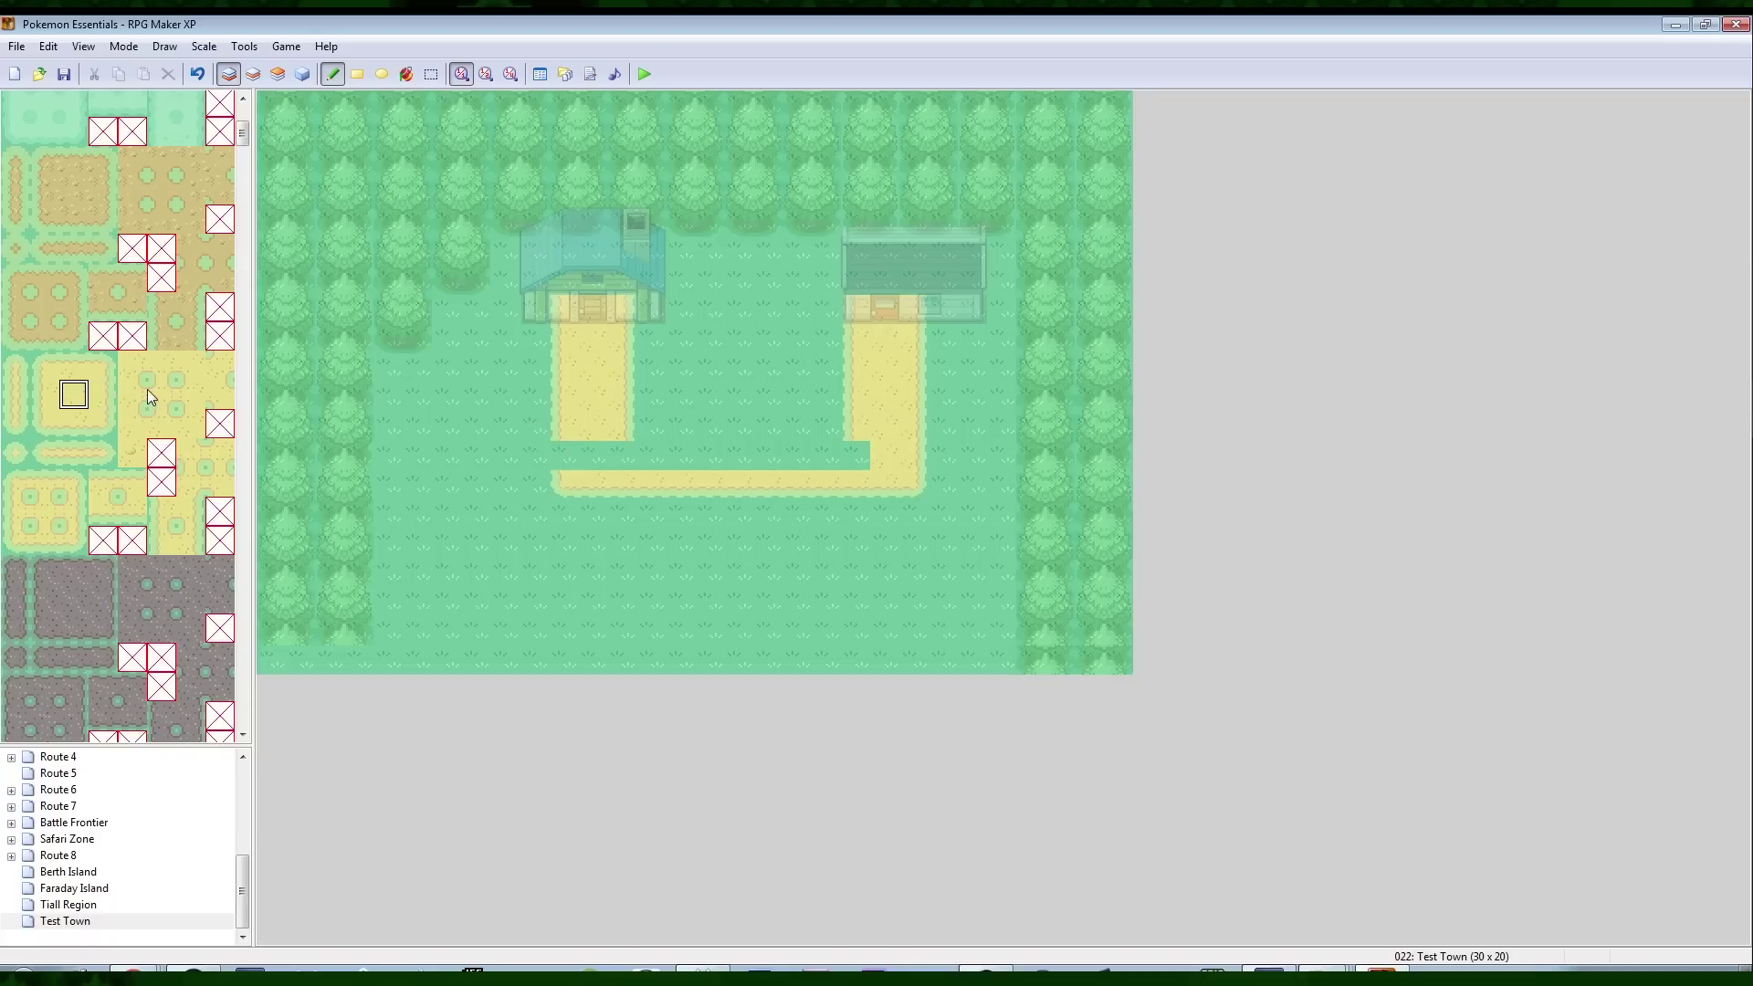
left_click(856, 457)
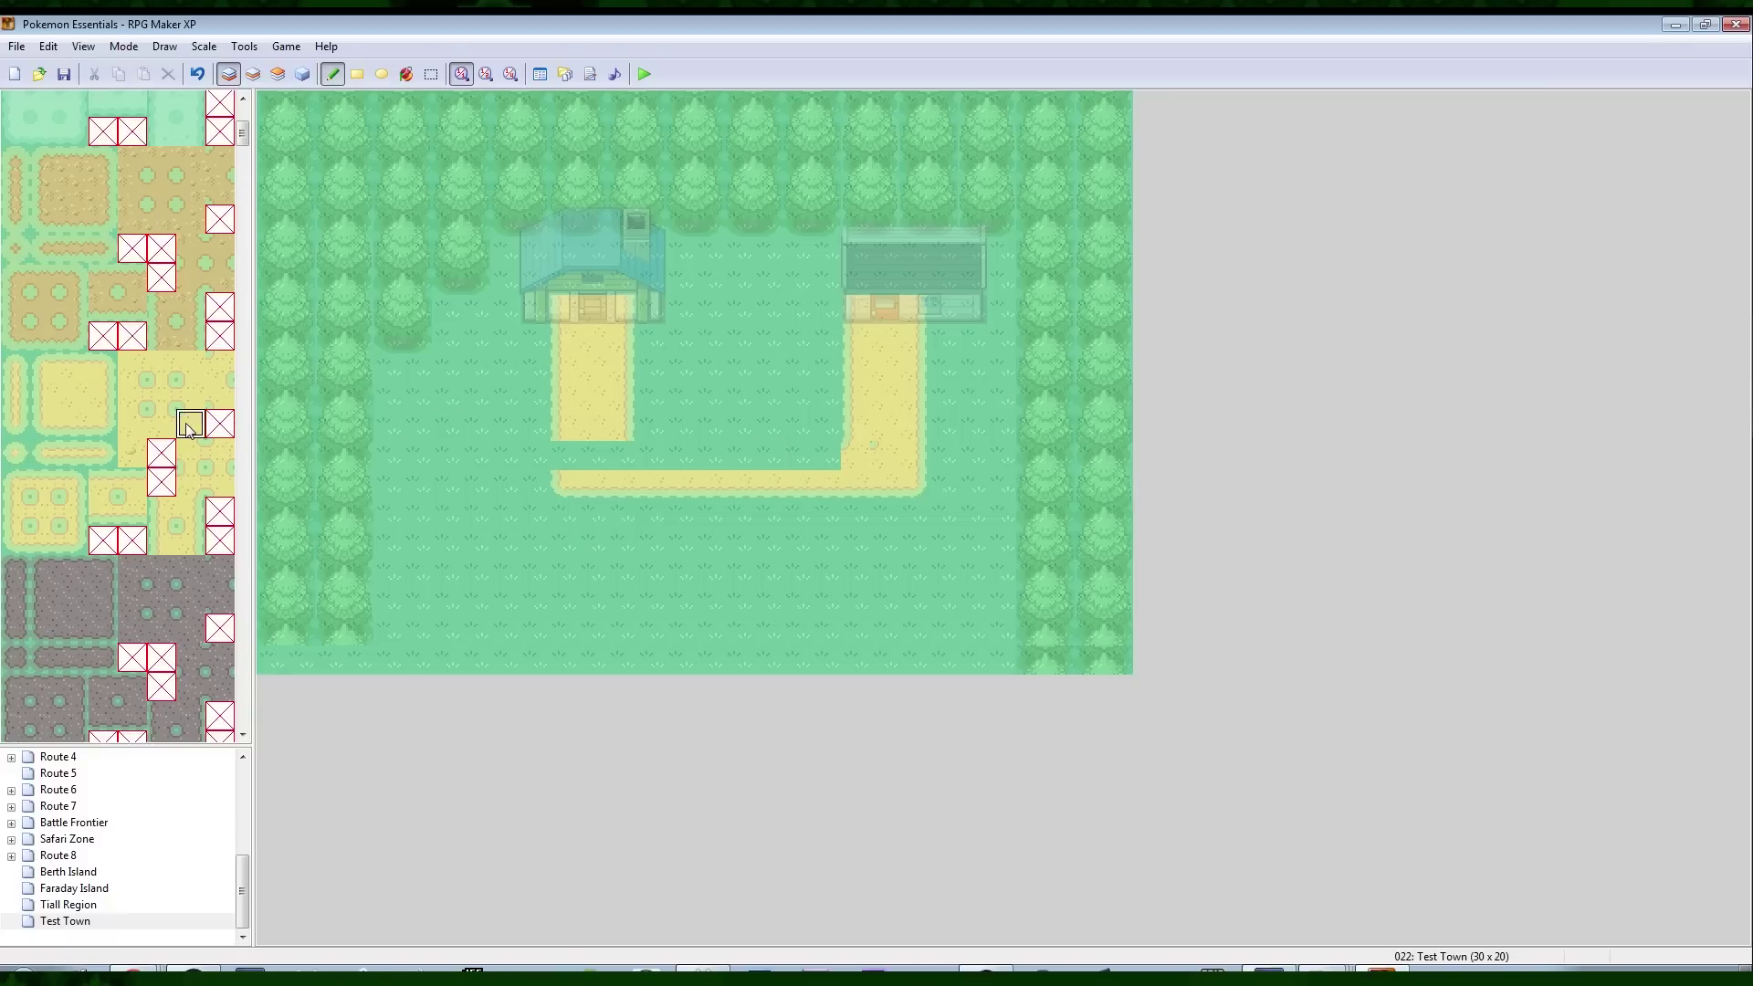
right_click(883, 454)
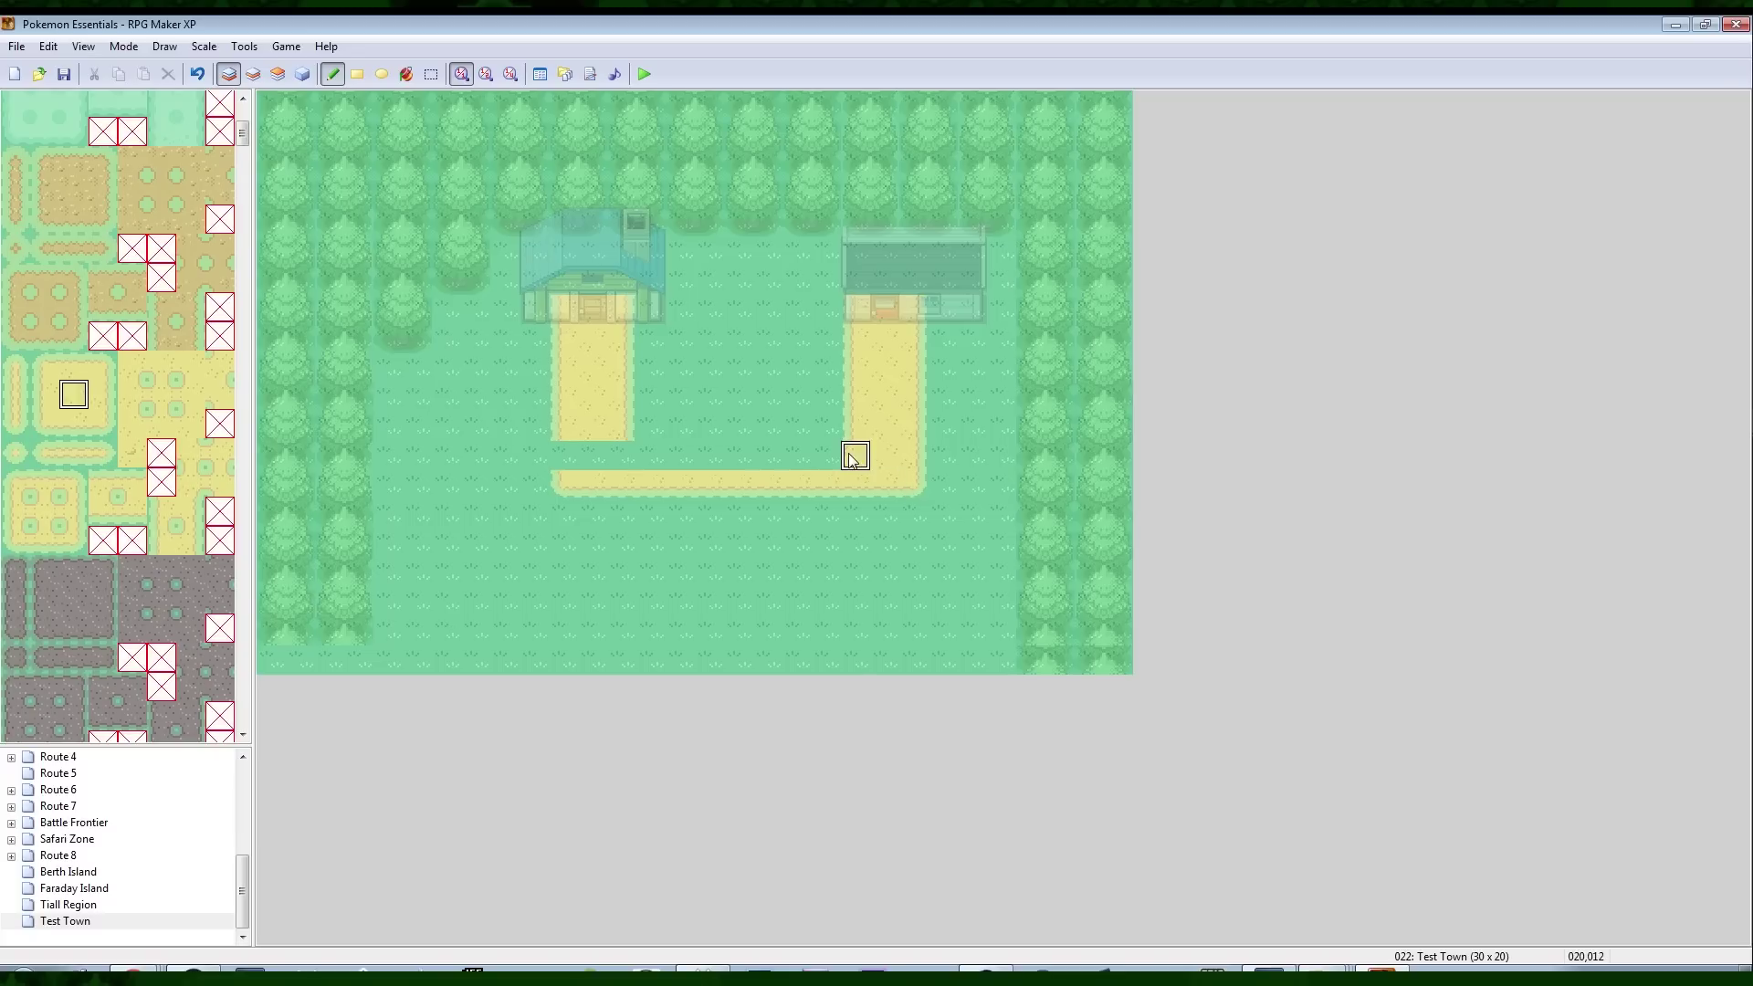
Paint the connecting path's upper edge westward and join it to the blue-roofed house's path with inner corner, edge and plain sand tiles
left_click(73, 365)
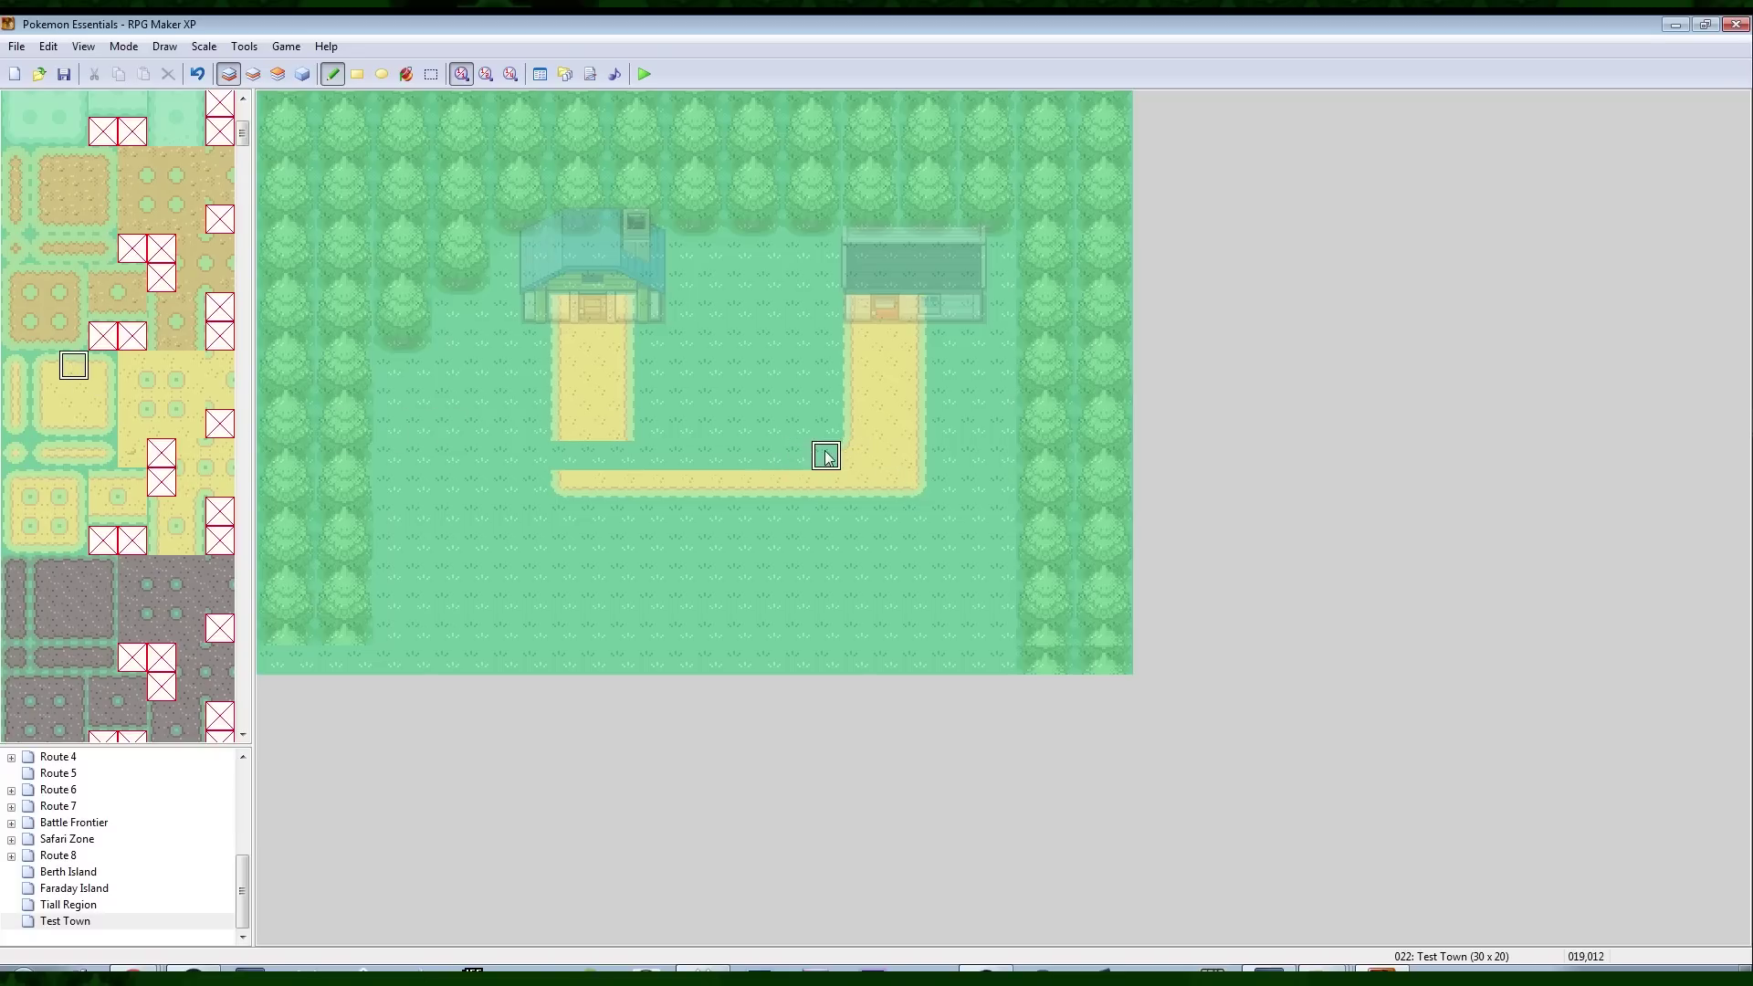
left_click_drag(826, 454, 664, 458)
left_click(132, 422)
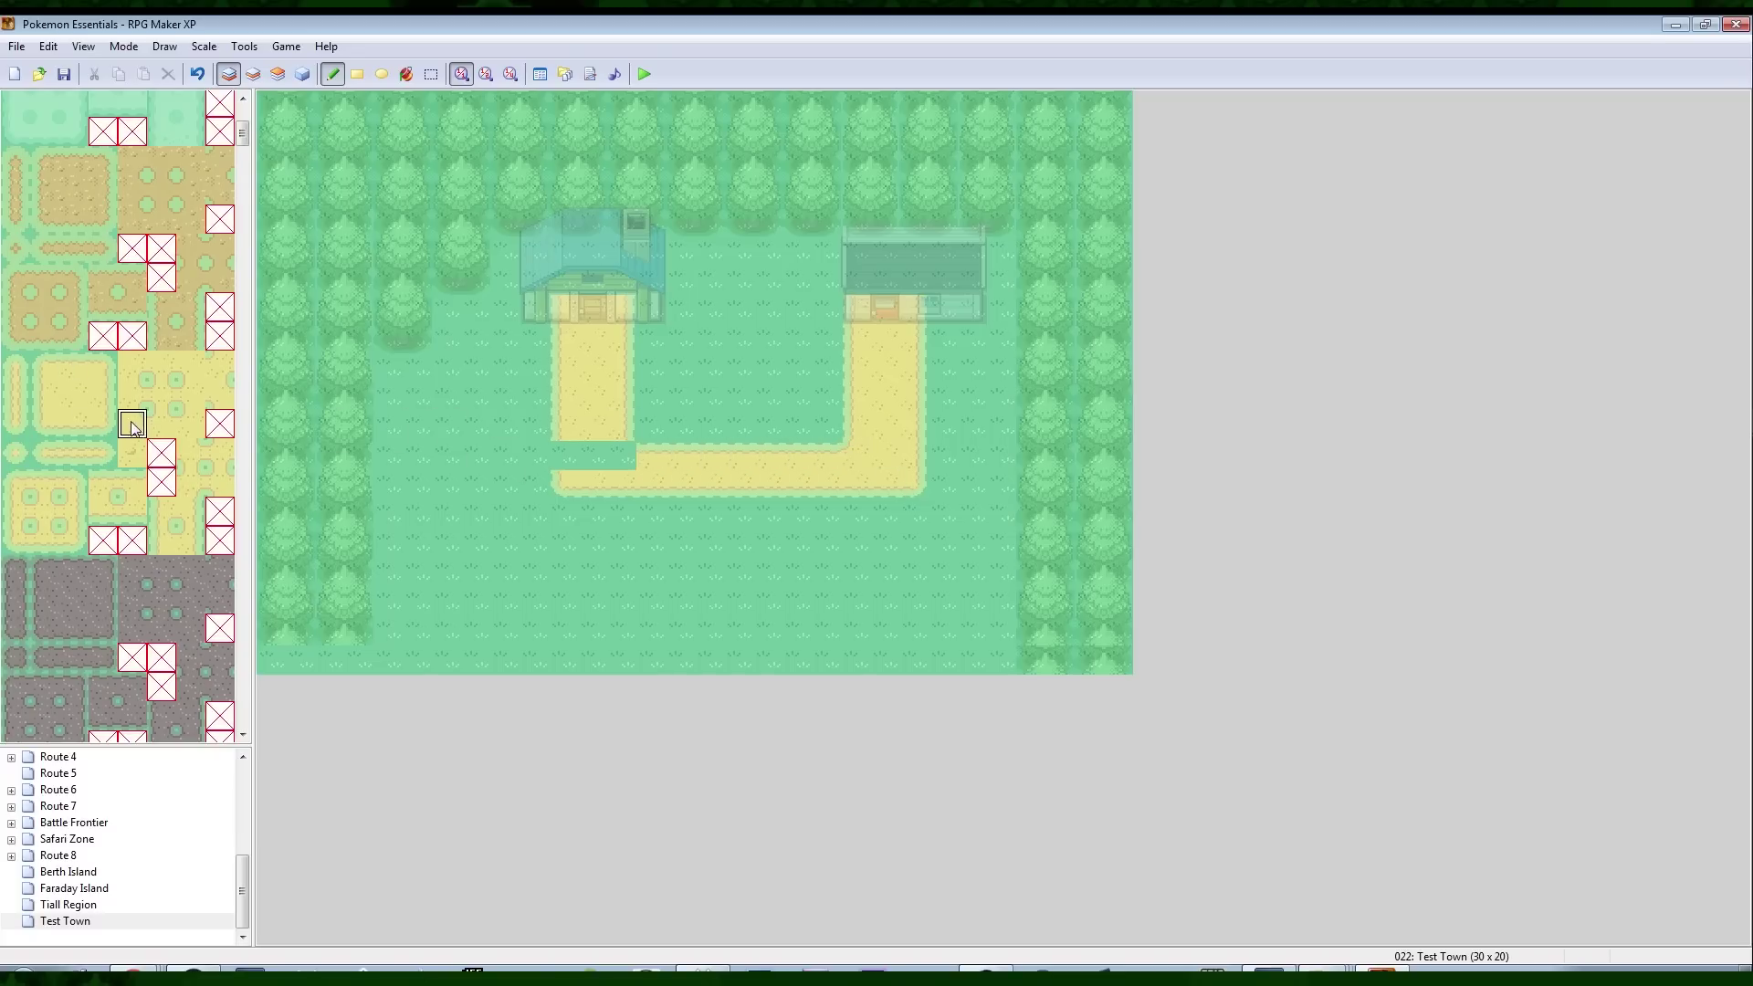
left_click(622, 455)
left_click(43, 396)
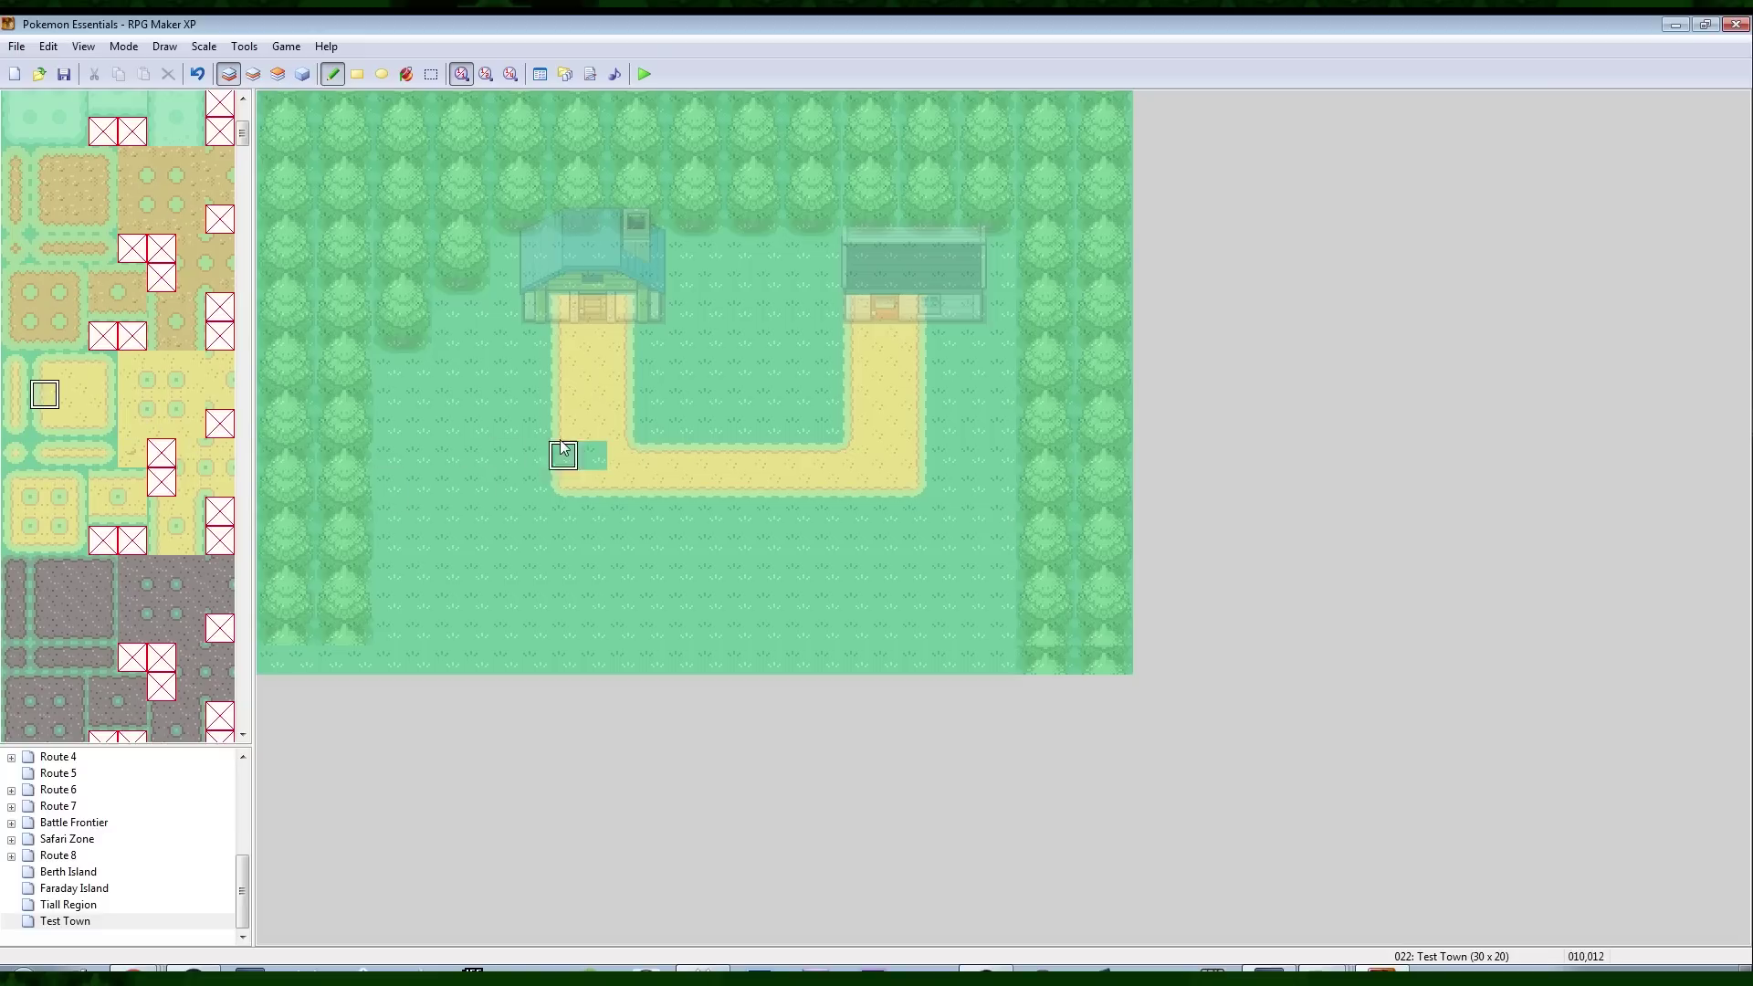
left_click(563, 455)
right_click(587, 429)
left_click(591, 454)
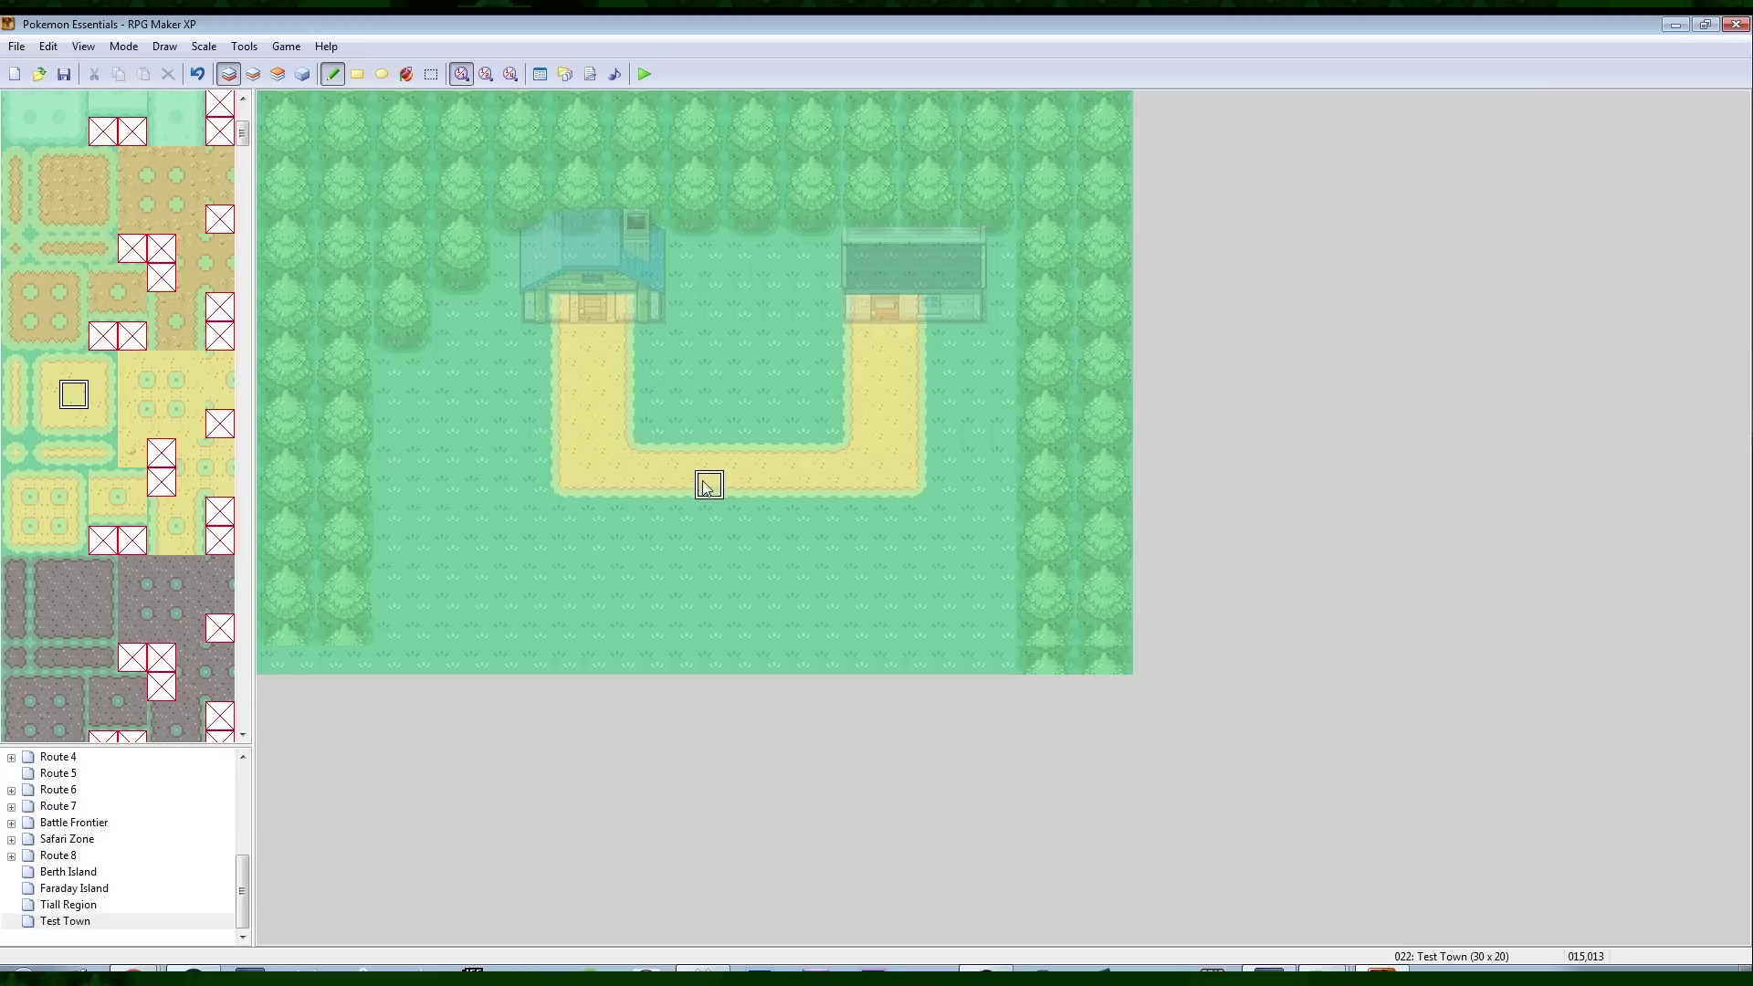
Paint a three-tile-wide sand path from the connecting path south to the map's edge, and blend the junction with inner corners and plain sand
right_click_drag(564, 398, 626, 400)
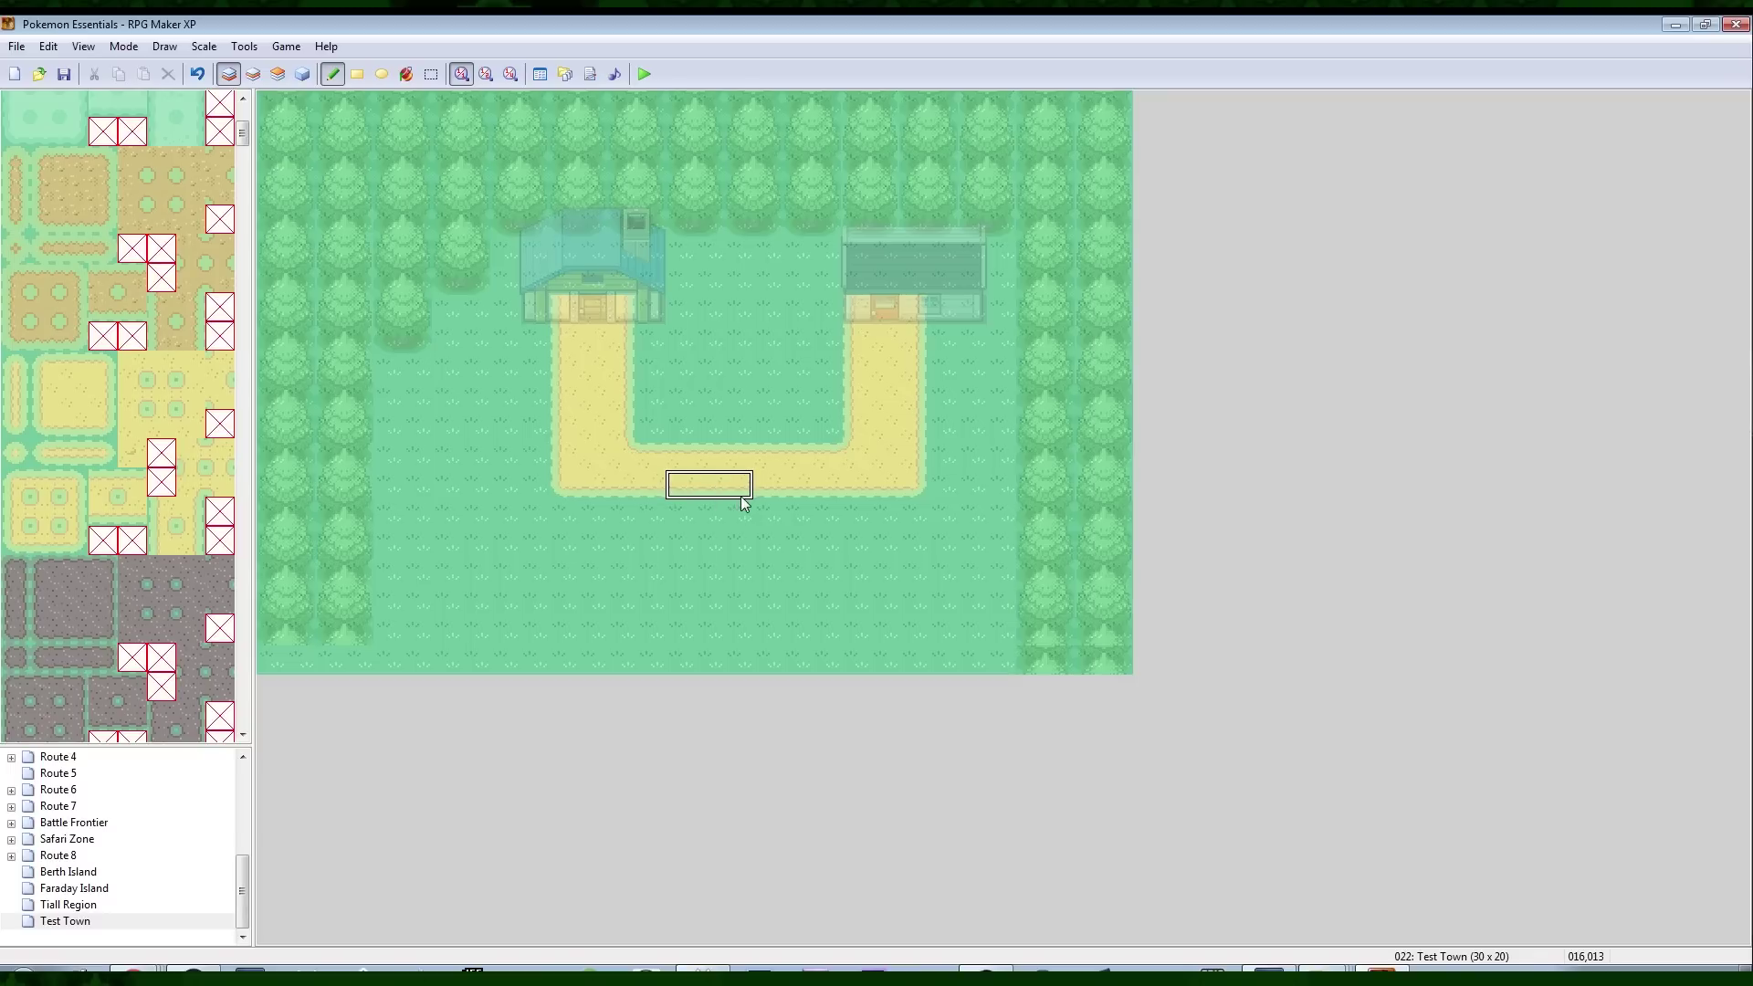
left_click_drag(771, 513, 780, 681)
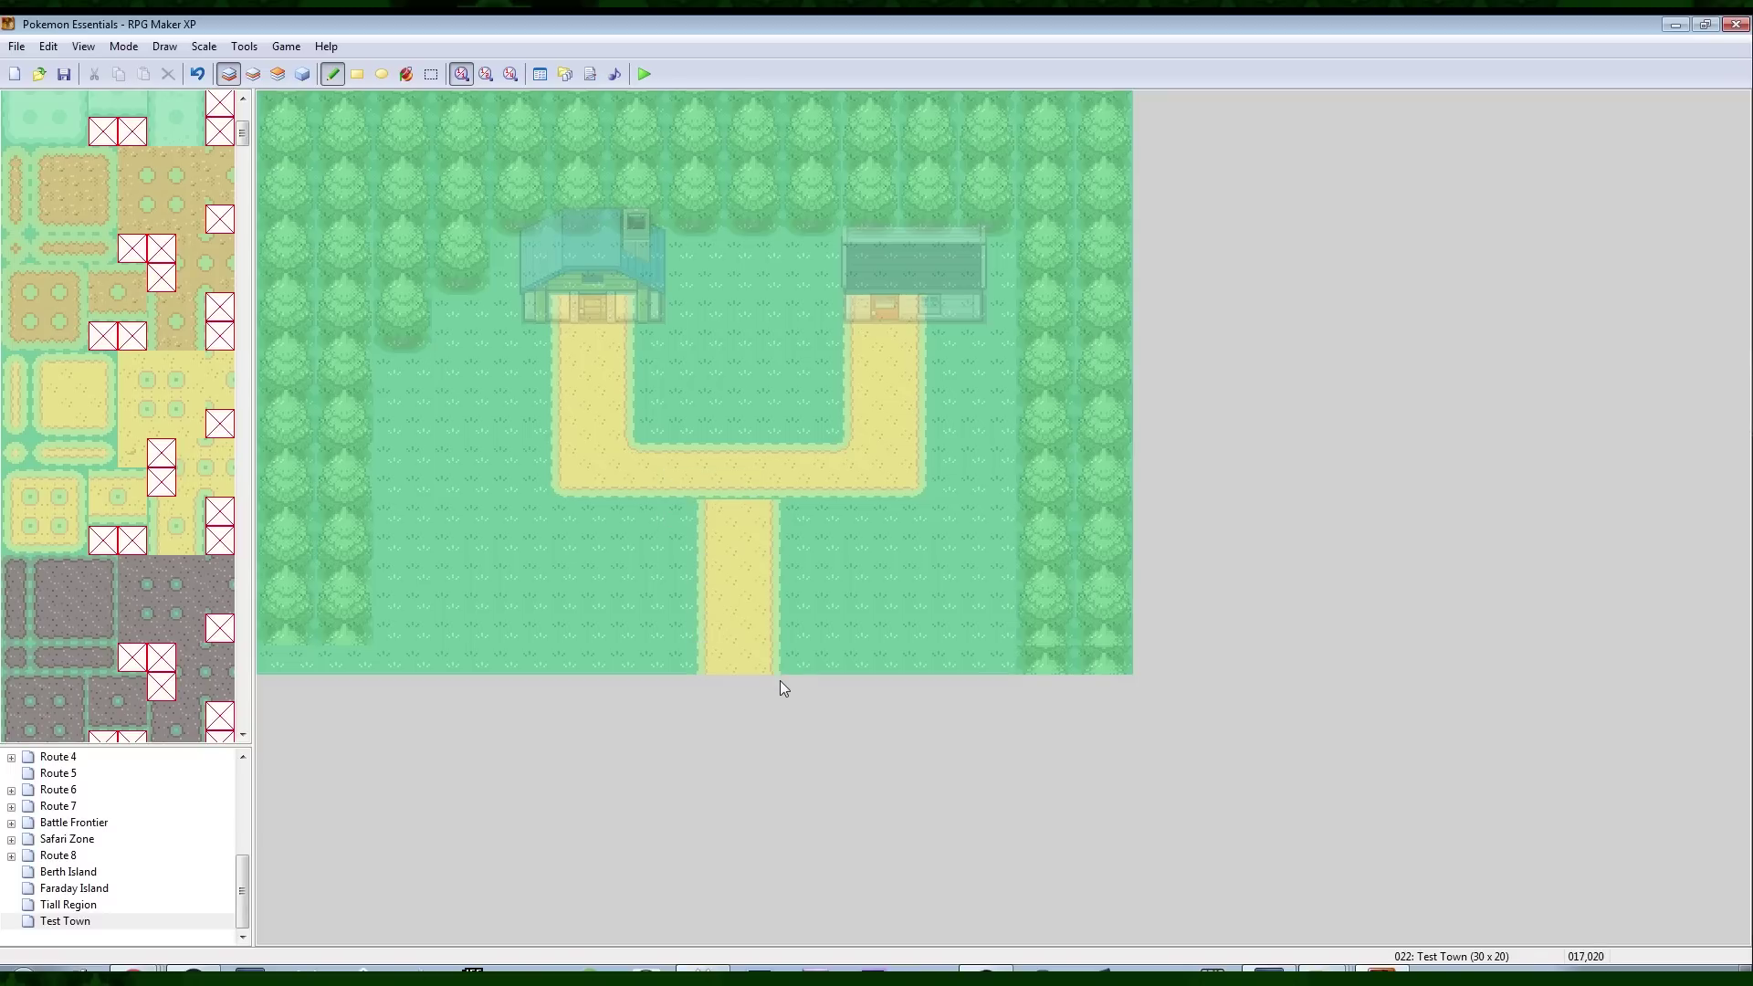
left_click(190, 366)
left_click_drag(708, 481, 738, 484)
left_click(133, 365)
left_click(74, 395)
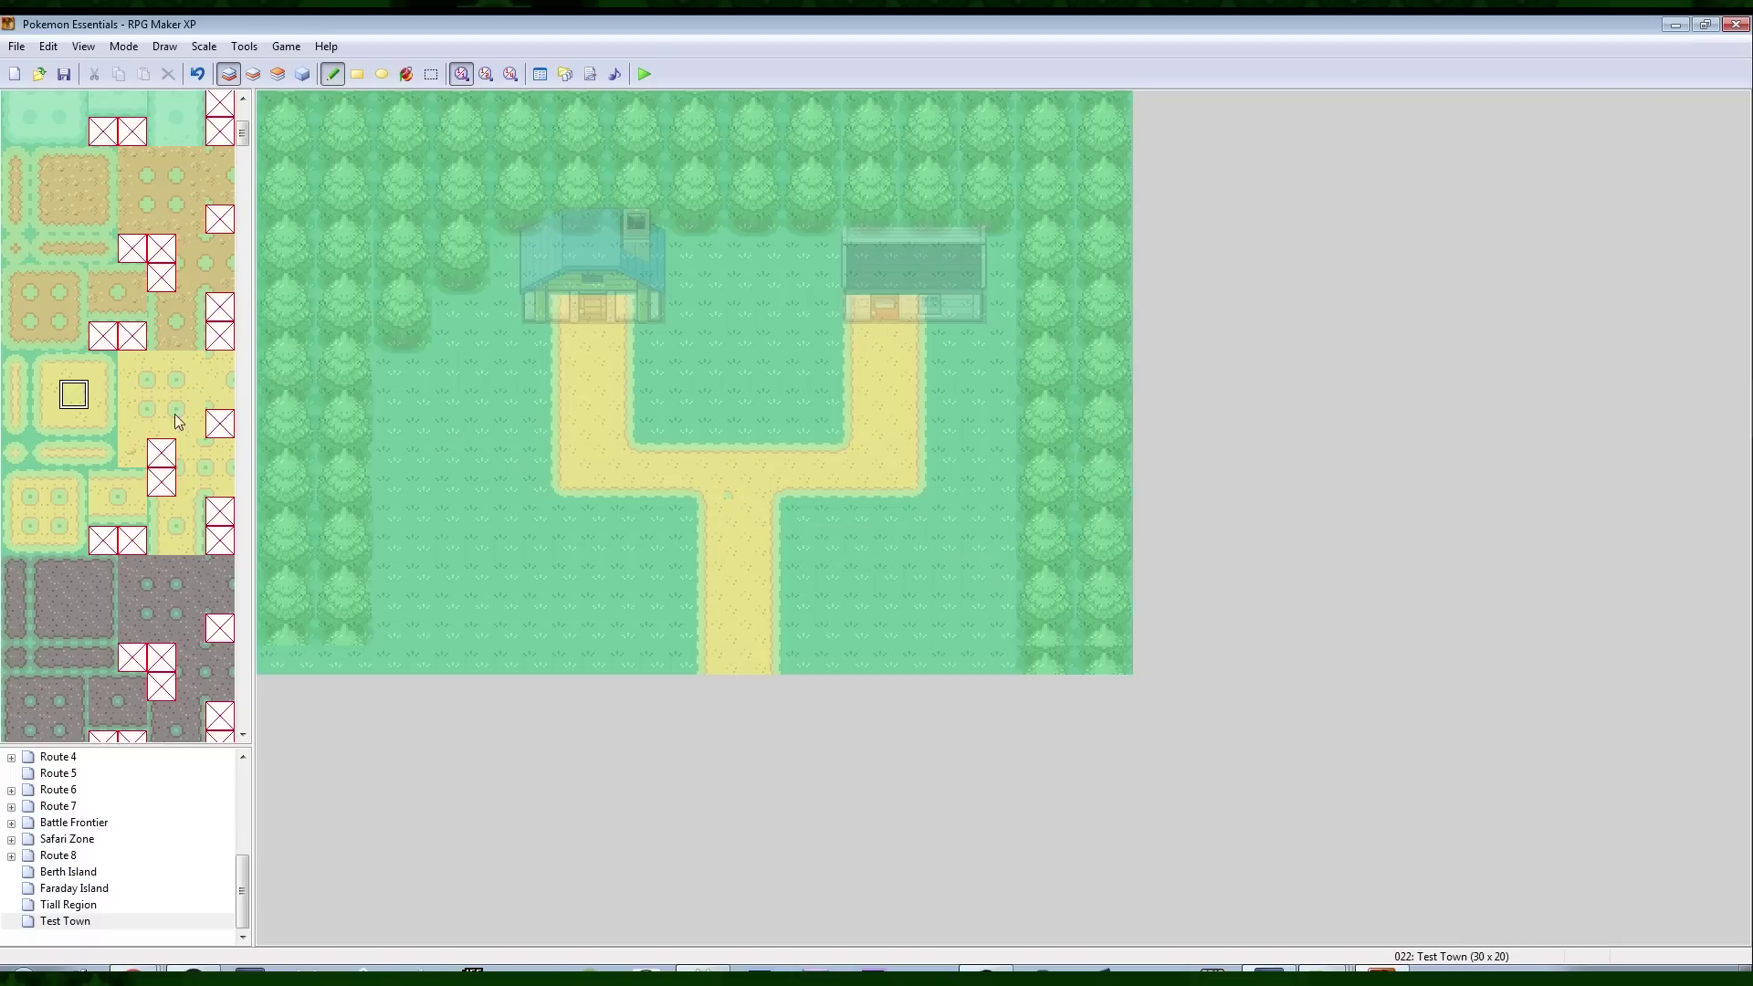
right_click(739, 395)
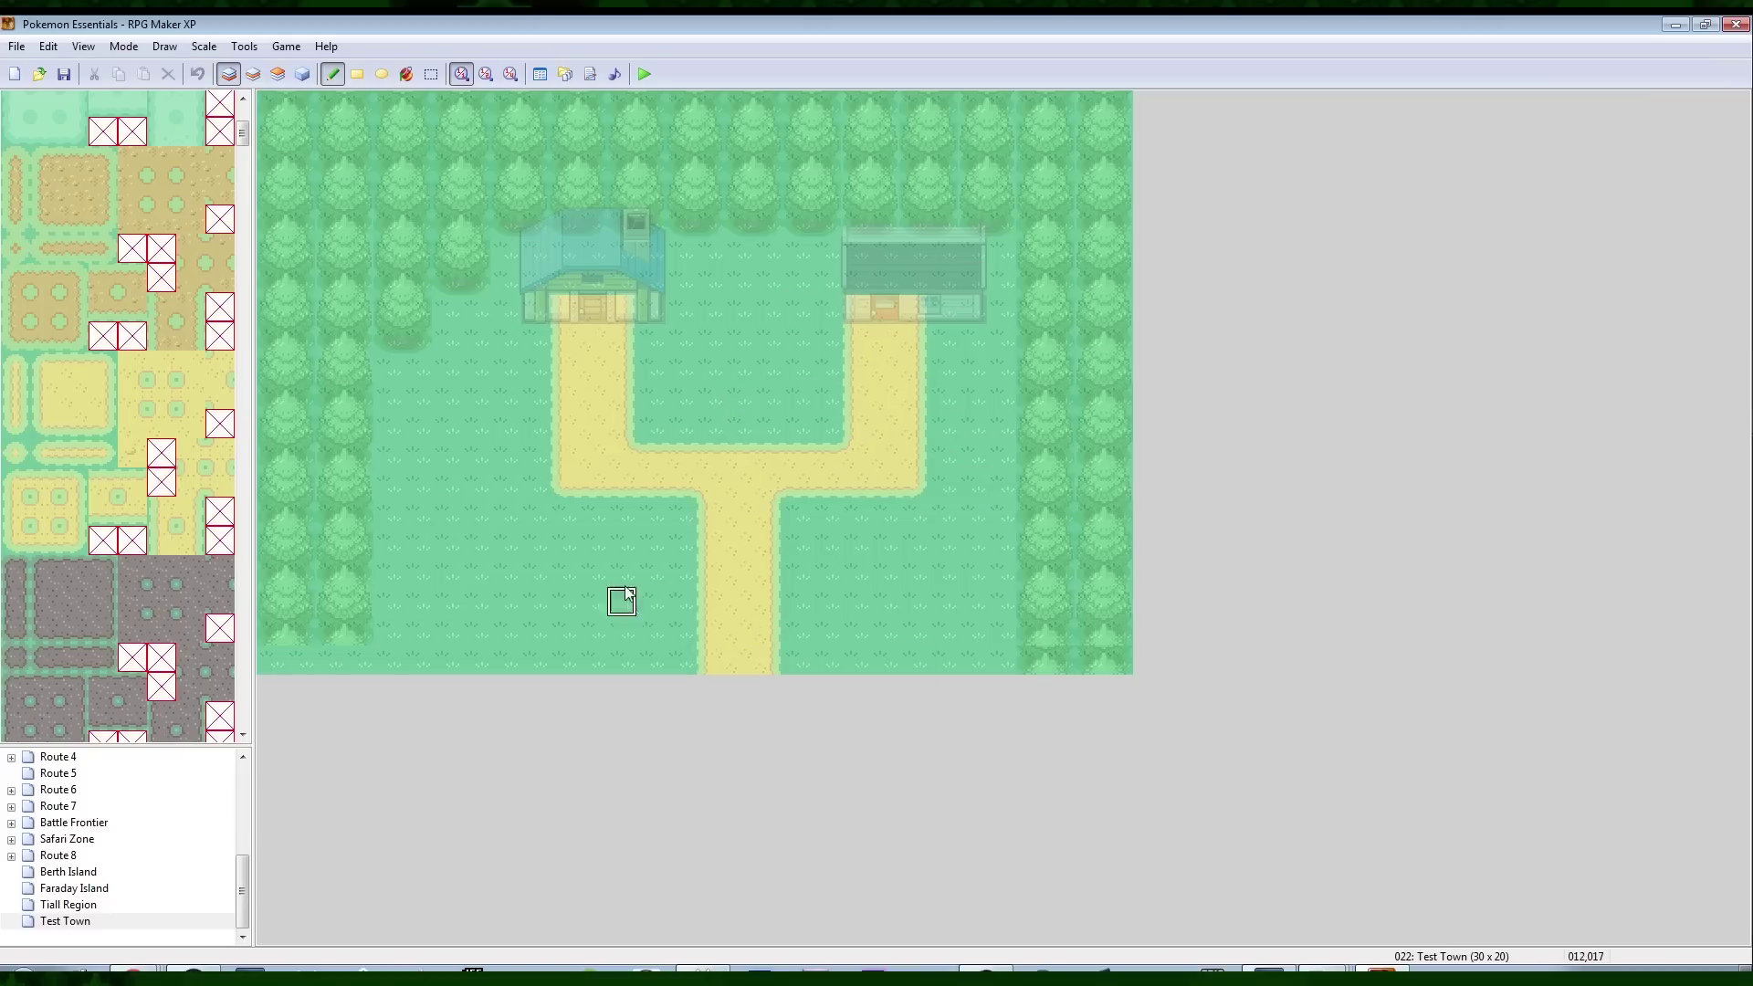
Open the Intro map from the project's map list
left_click_drag(243, 879, 242, 791)
left_click(67, 772)
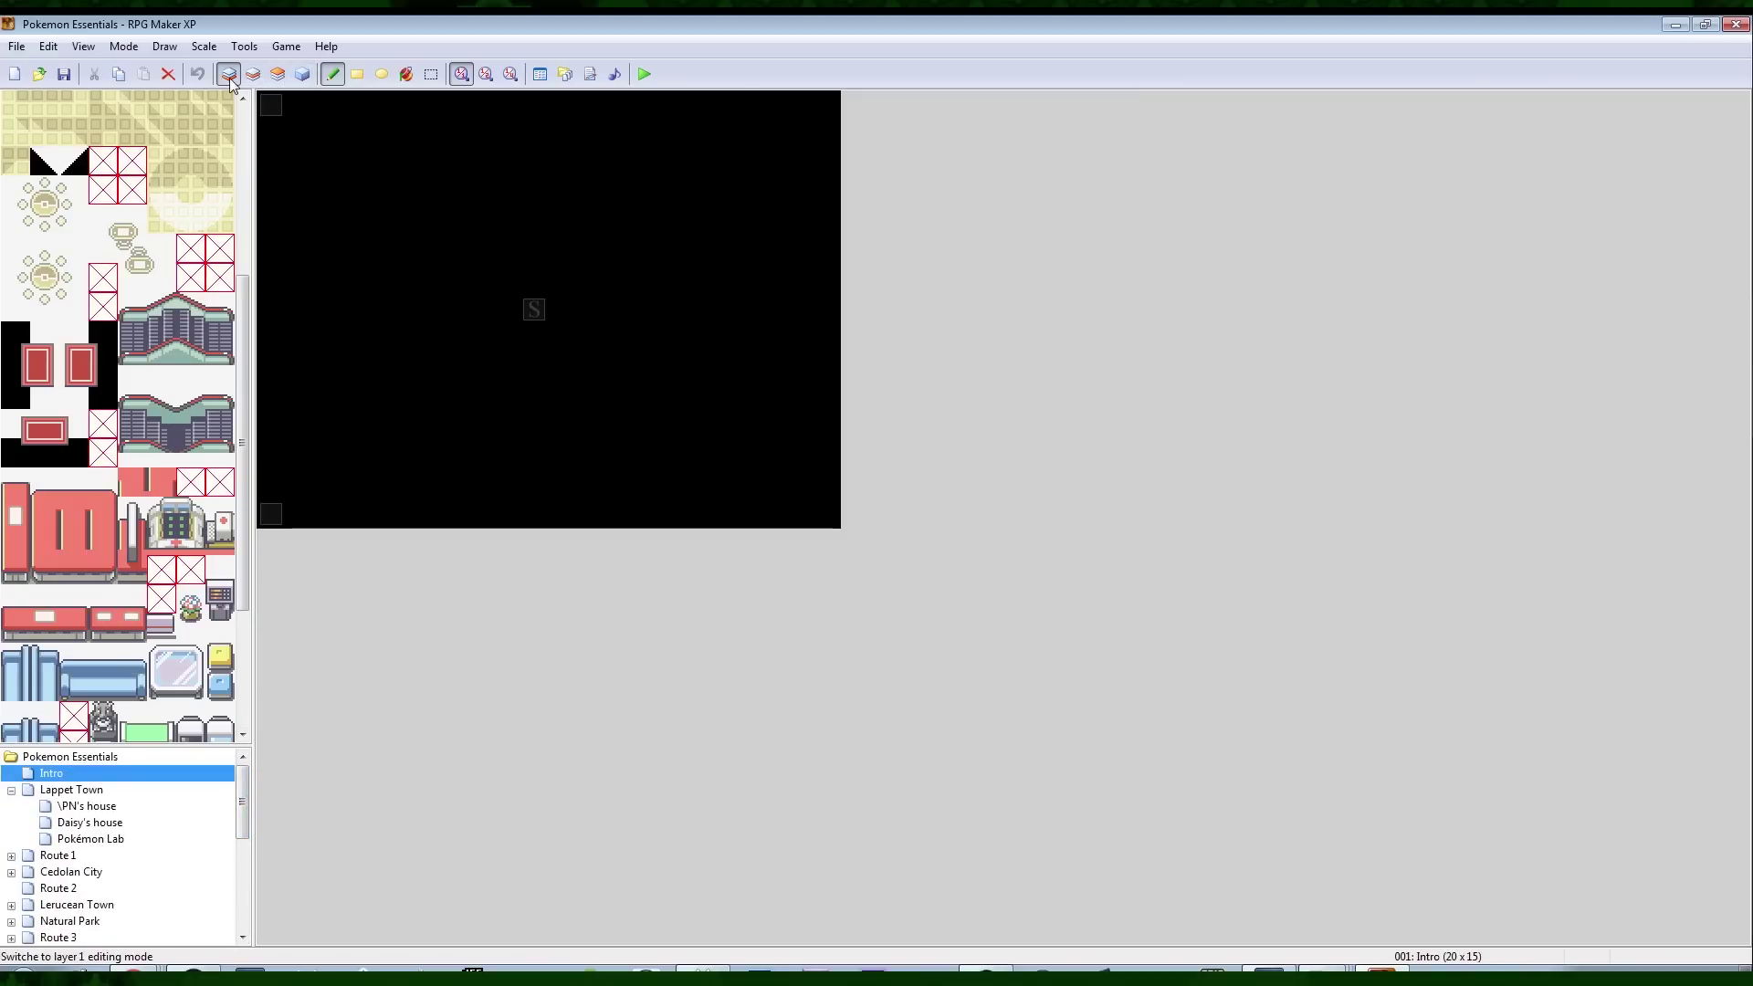
Switch to event editing and open the event in the Intro map's upper-left corner tile
left_click(304, 75)
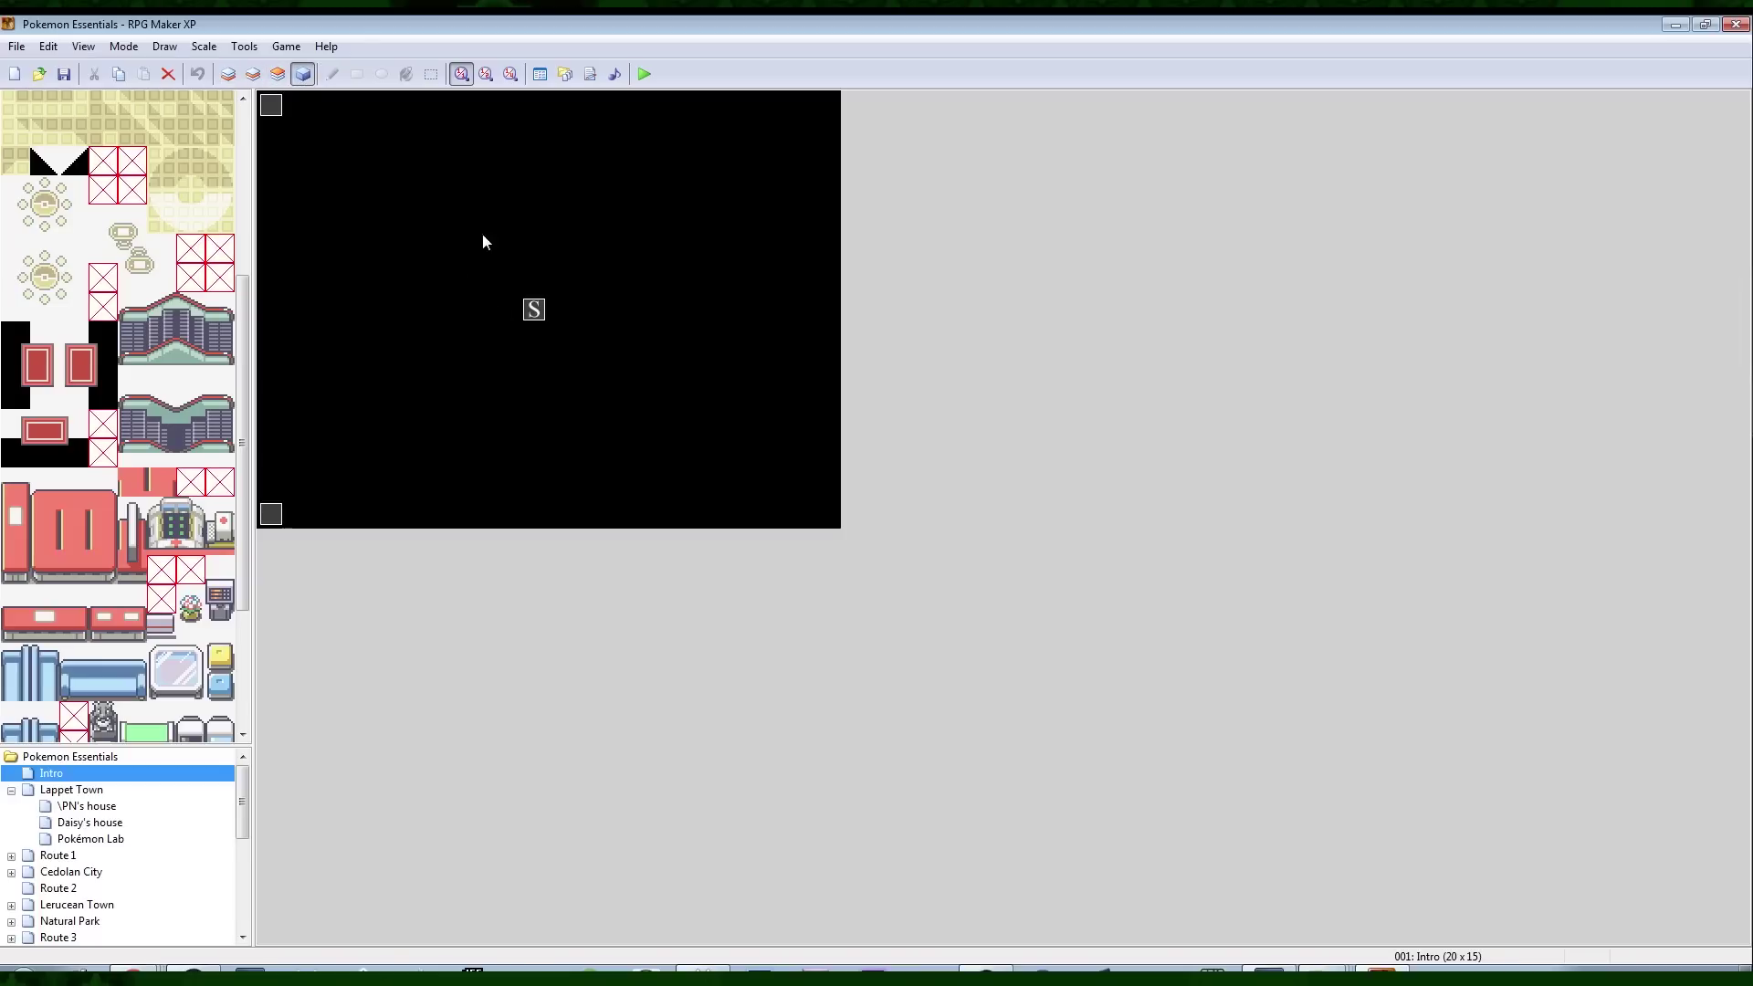
left_click(277, 108)
right_click(276, 104)
left_click(315, 116)
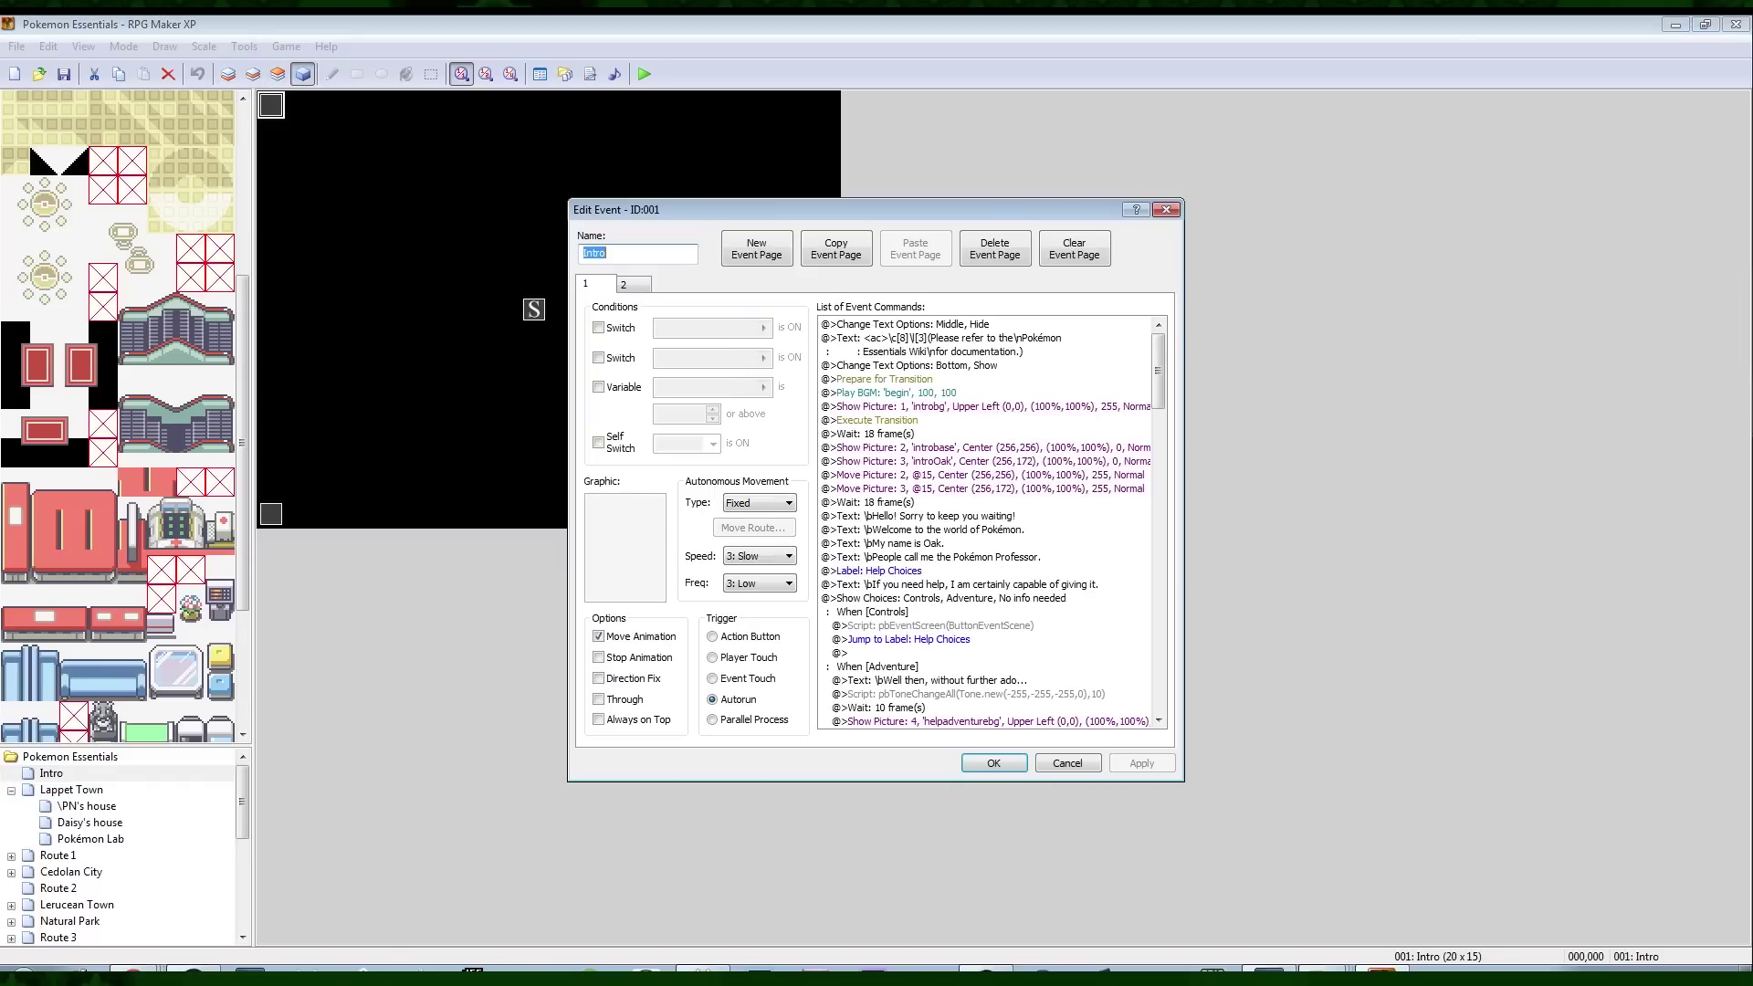
Set the event's Transfer Player destination to Test Town (021,009) on the grey house's path, facing Down, and save the event
left_click_drag(1158, 369, 1158, 673)
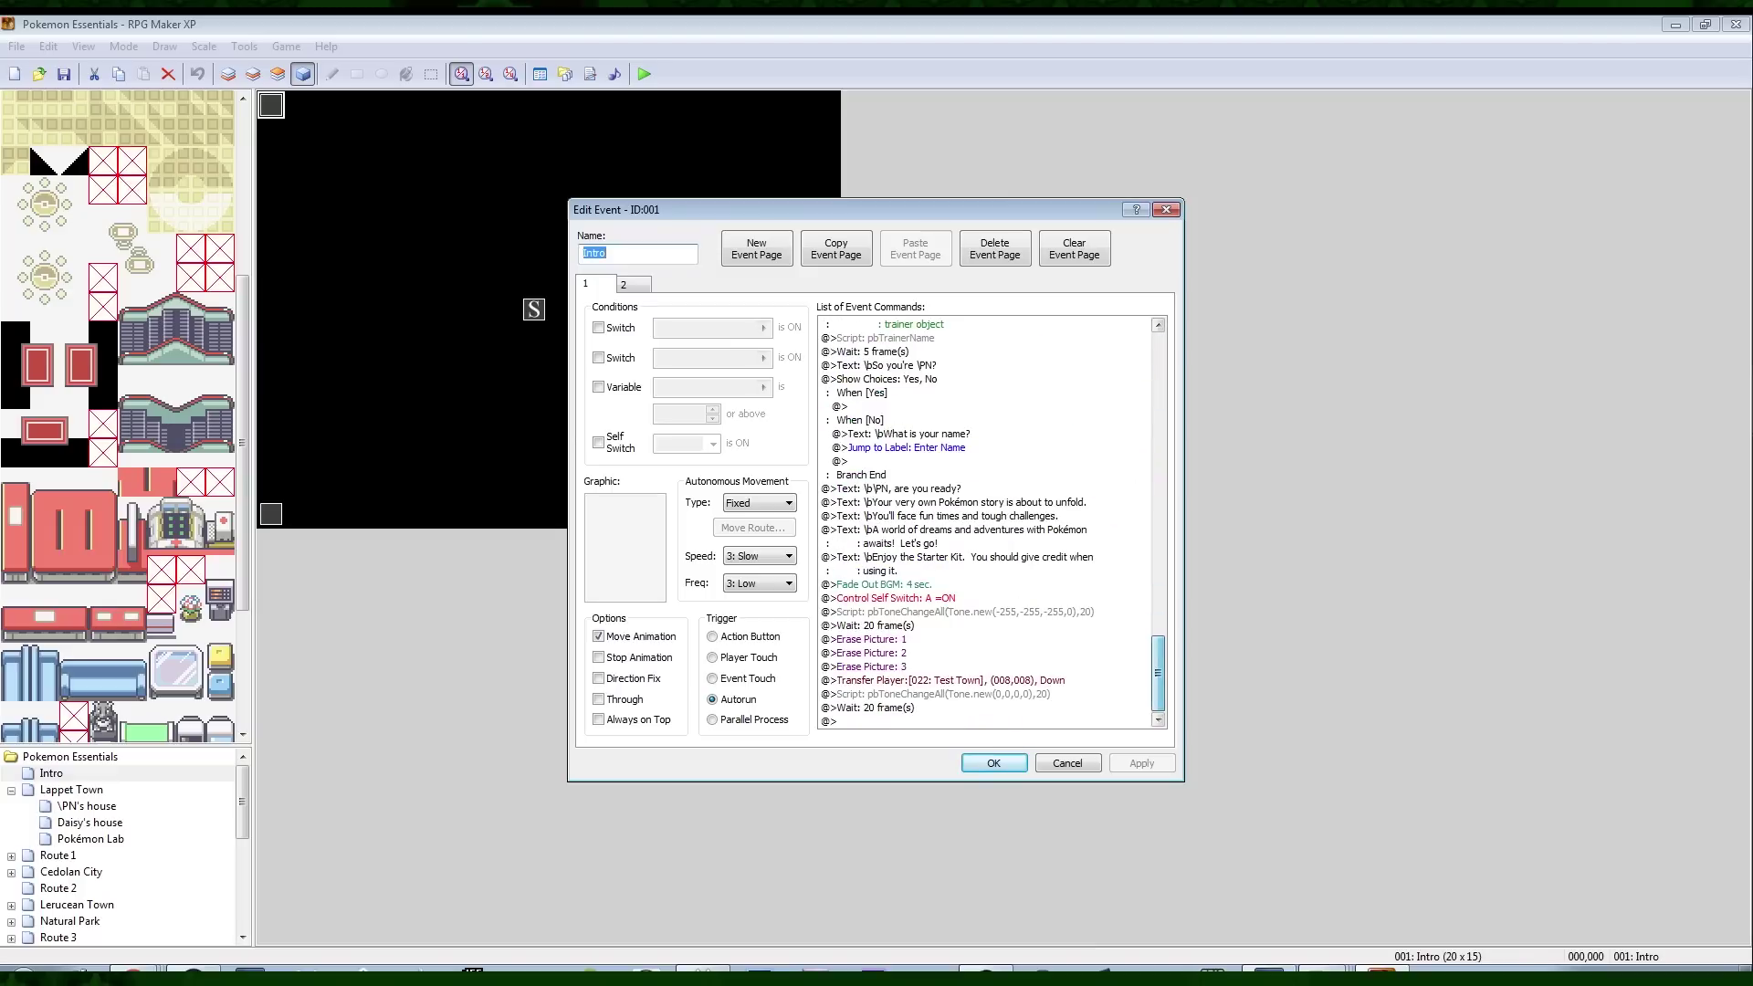
left_click(945, 680)
right_click(945, 680)
left_click(977, 694)
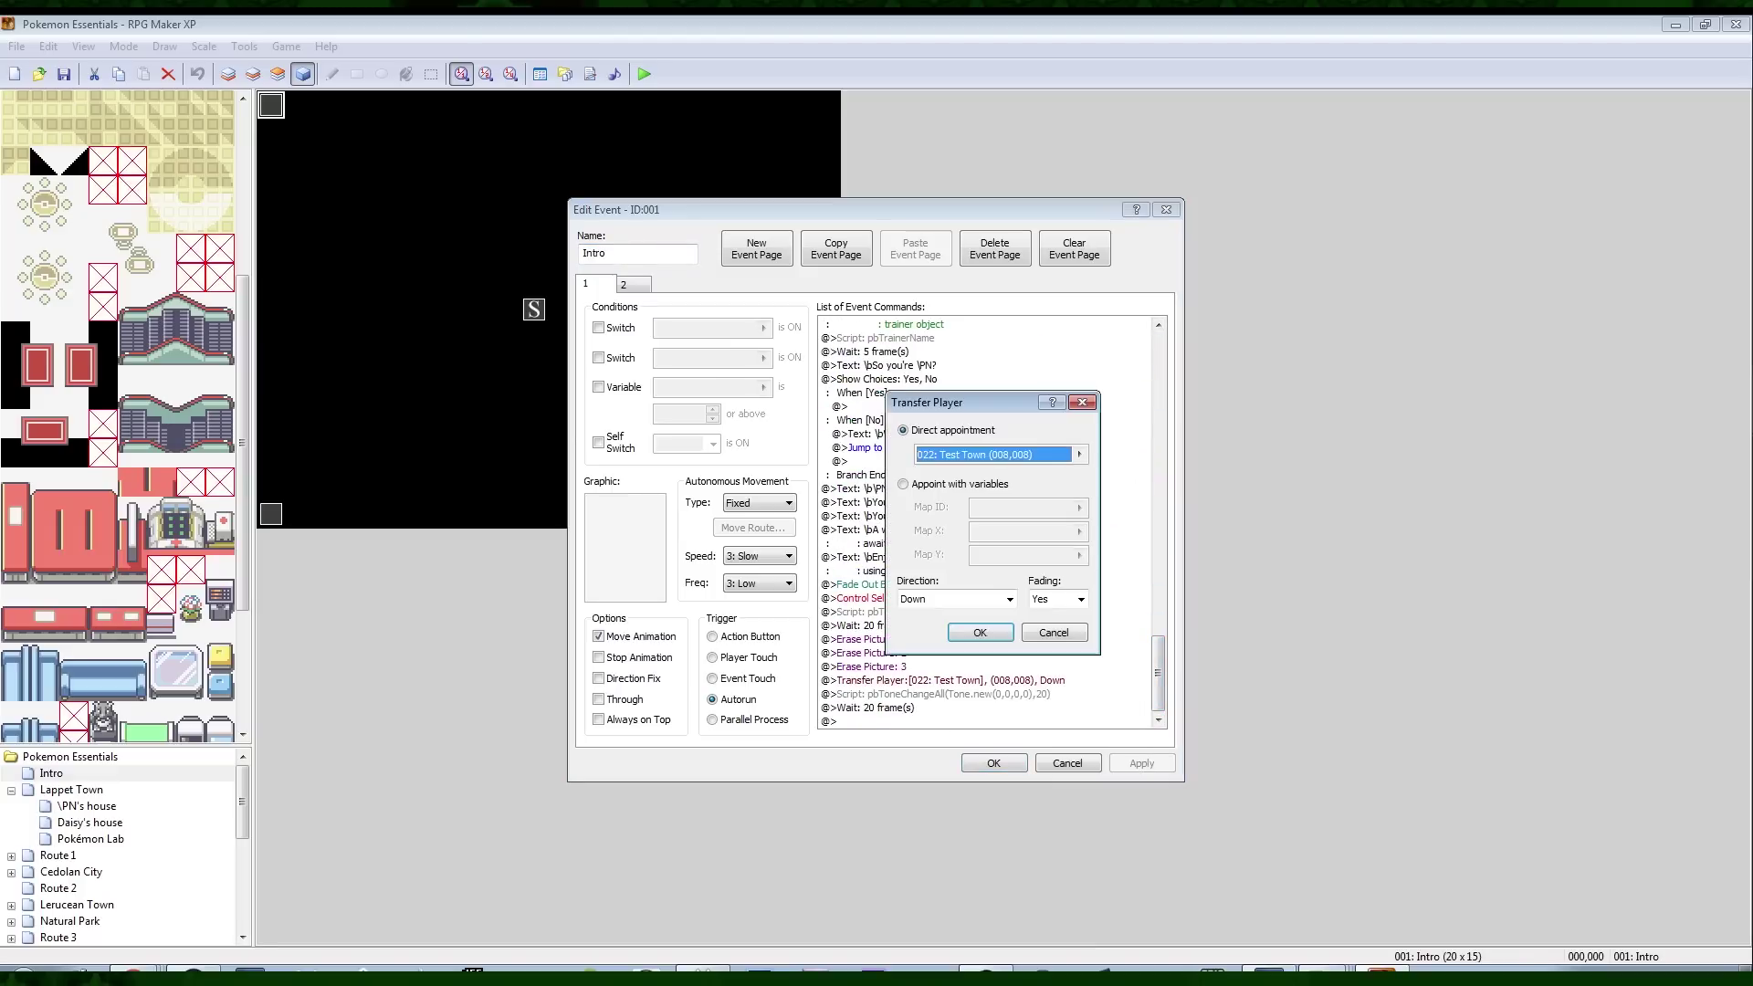
left_click(1079, 453)
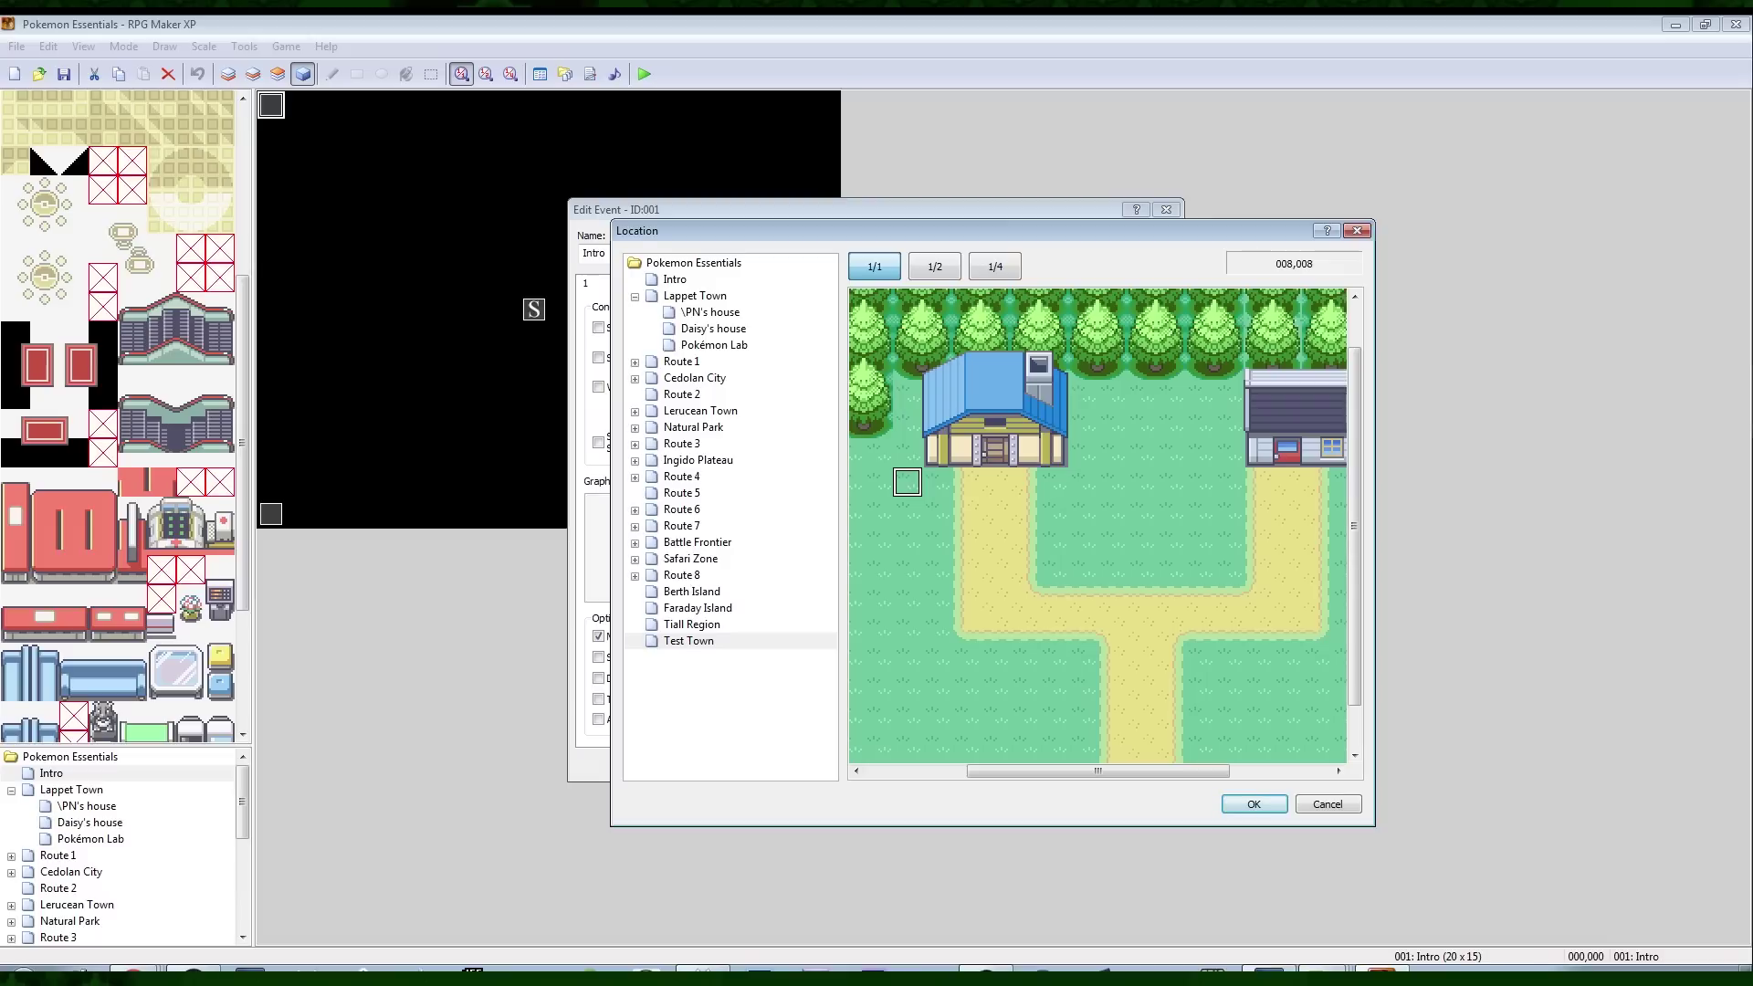
left_click(1286, 510)
left_click(1253, 803)
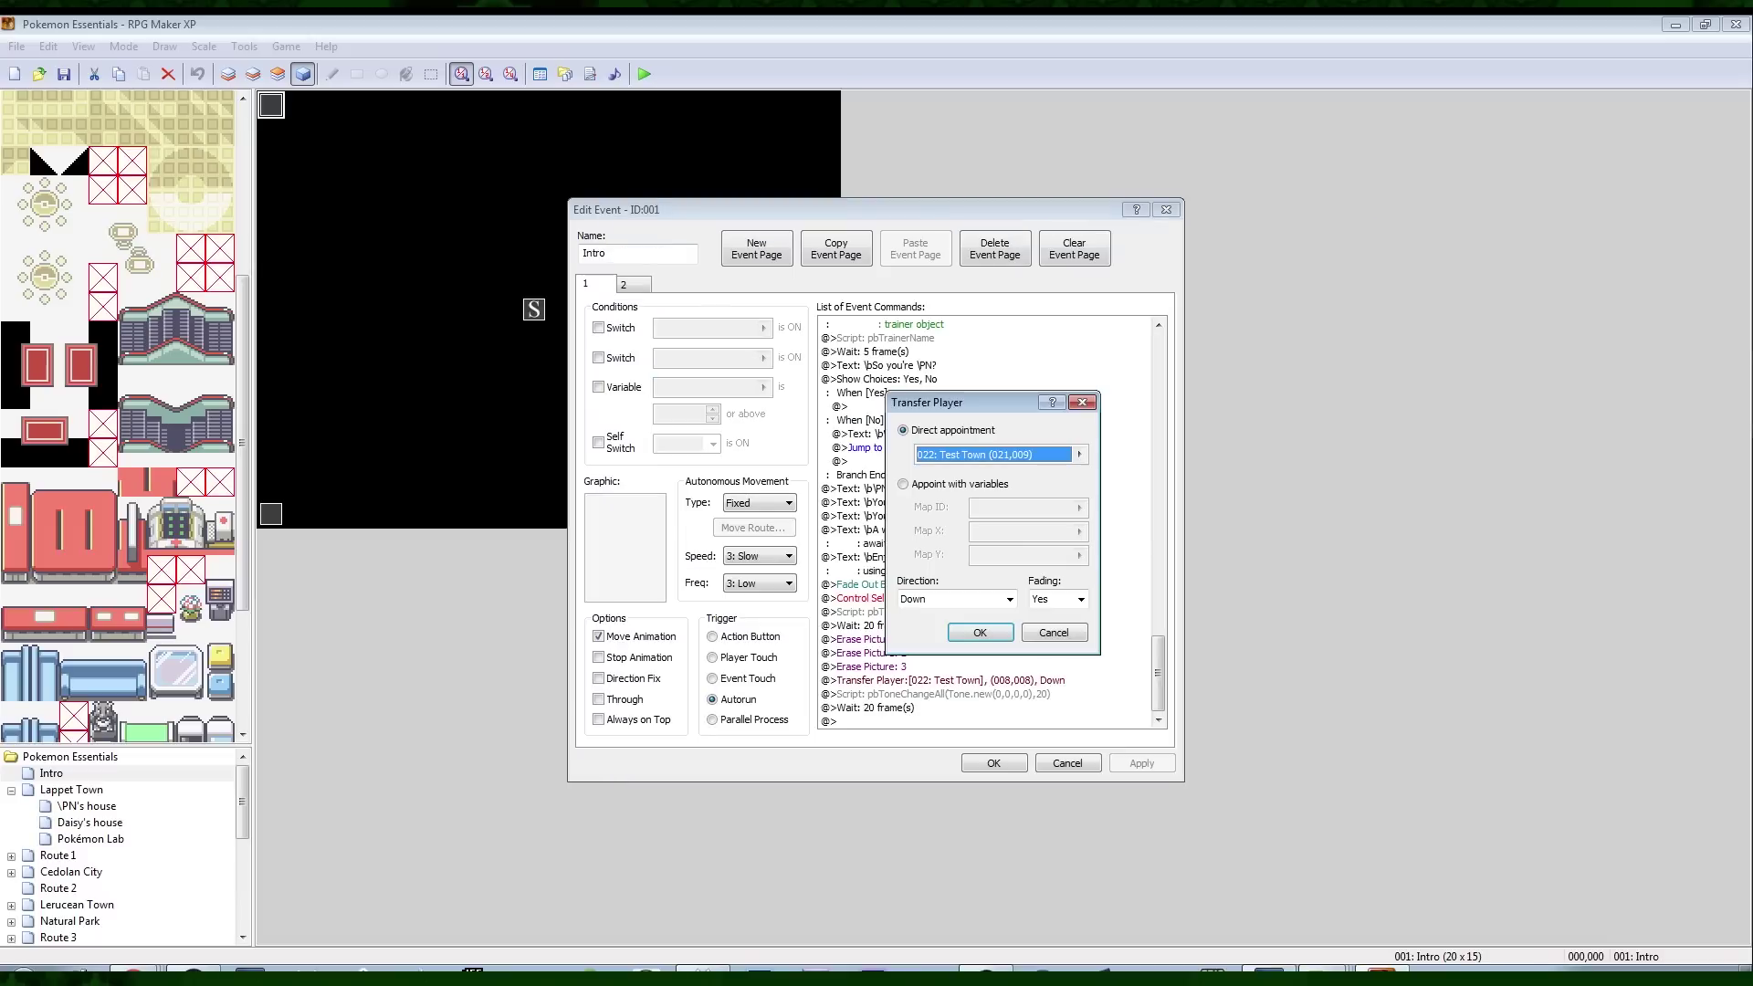
left_click(956, 599)
key("Return")
key("Return")
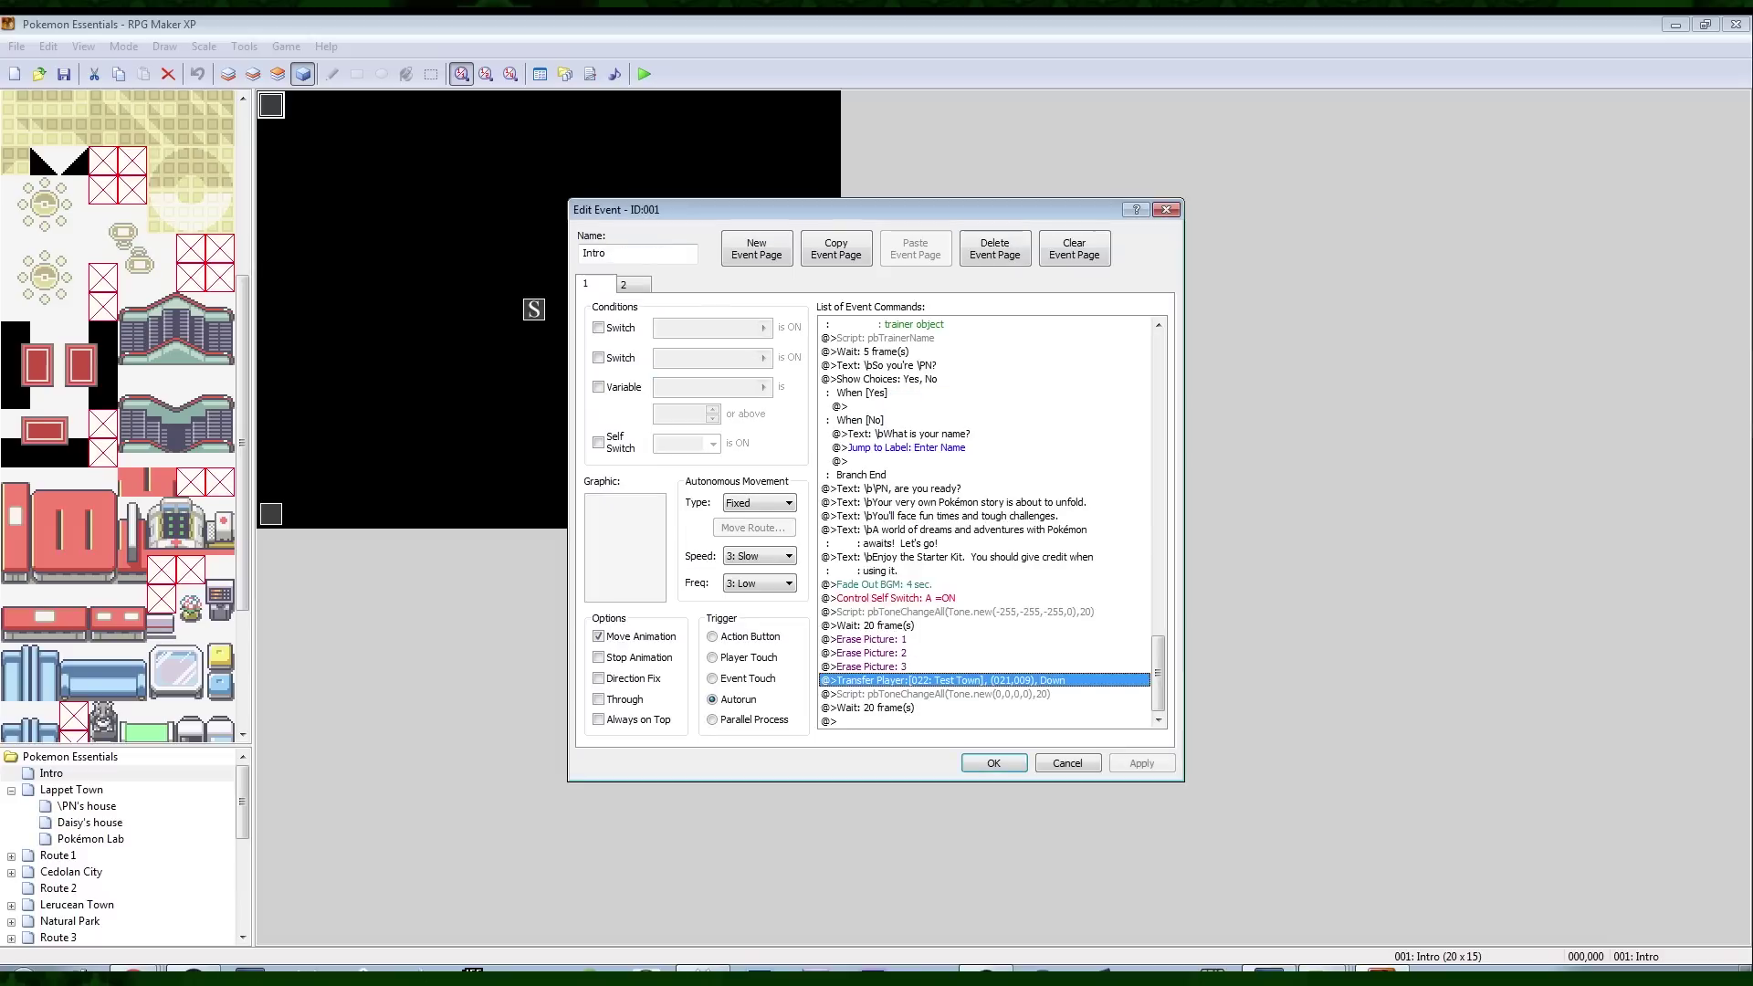
key("Return")
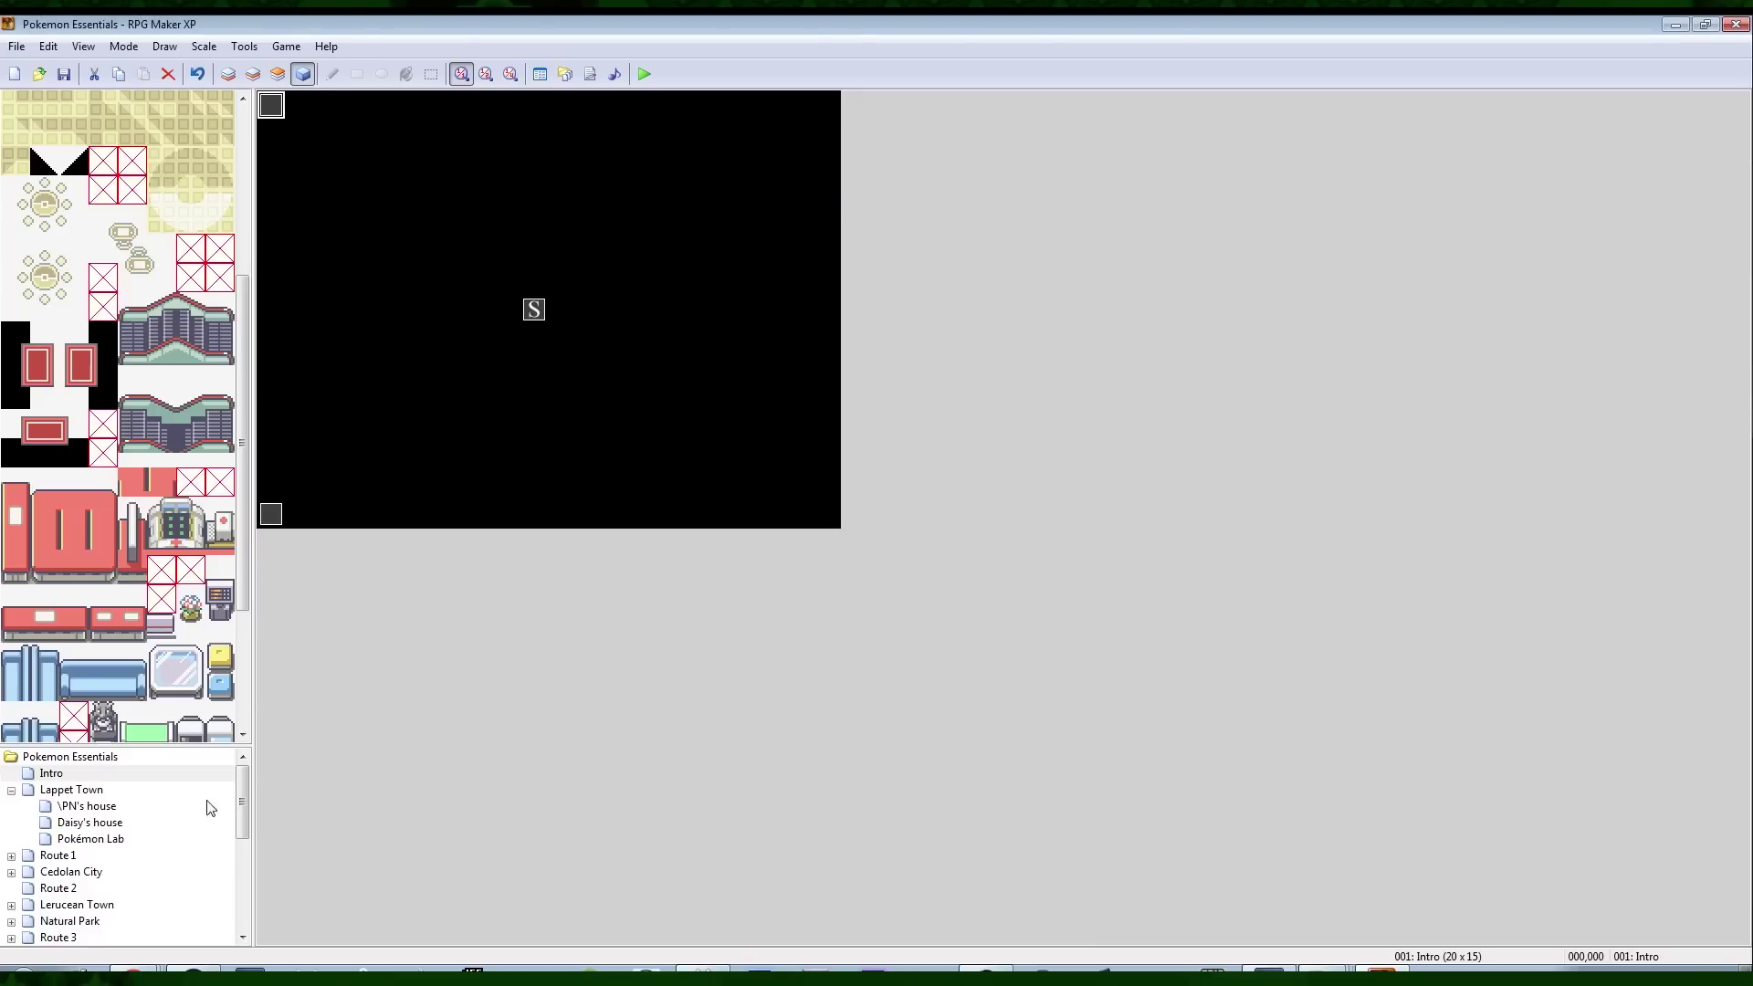
Create a new map named Our House under Test Town, using the 003: Inside tileset
scroll(210, 807, "down", 8)
left_click(65, 920)
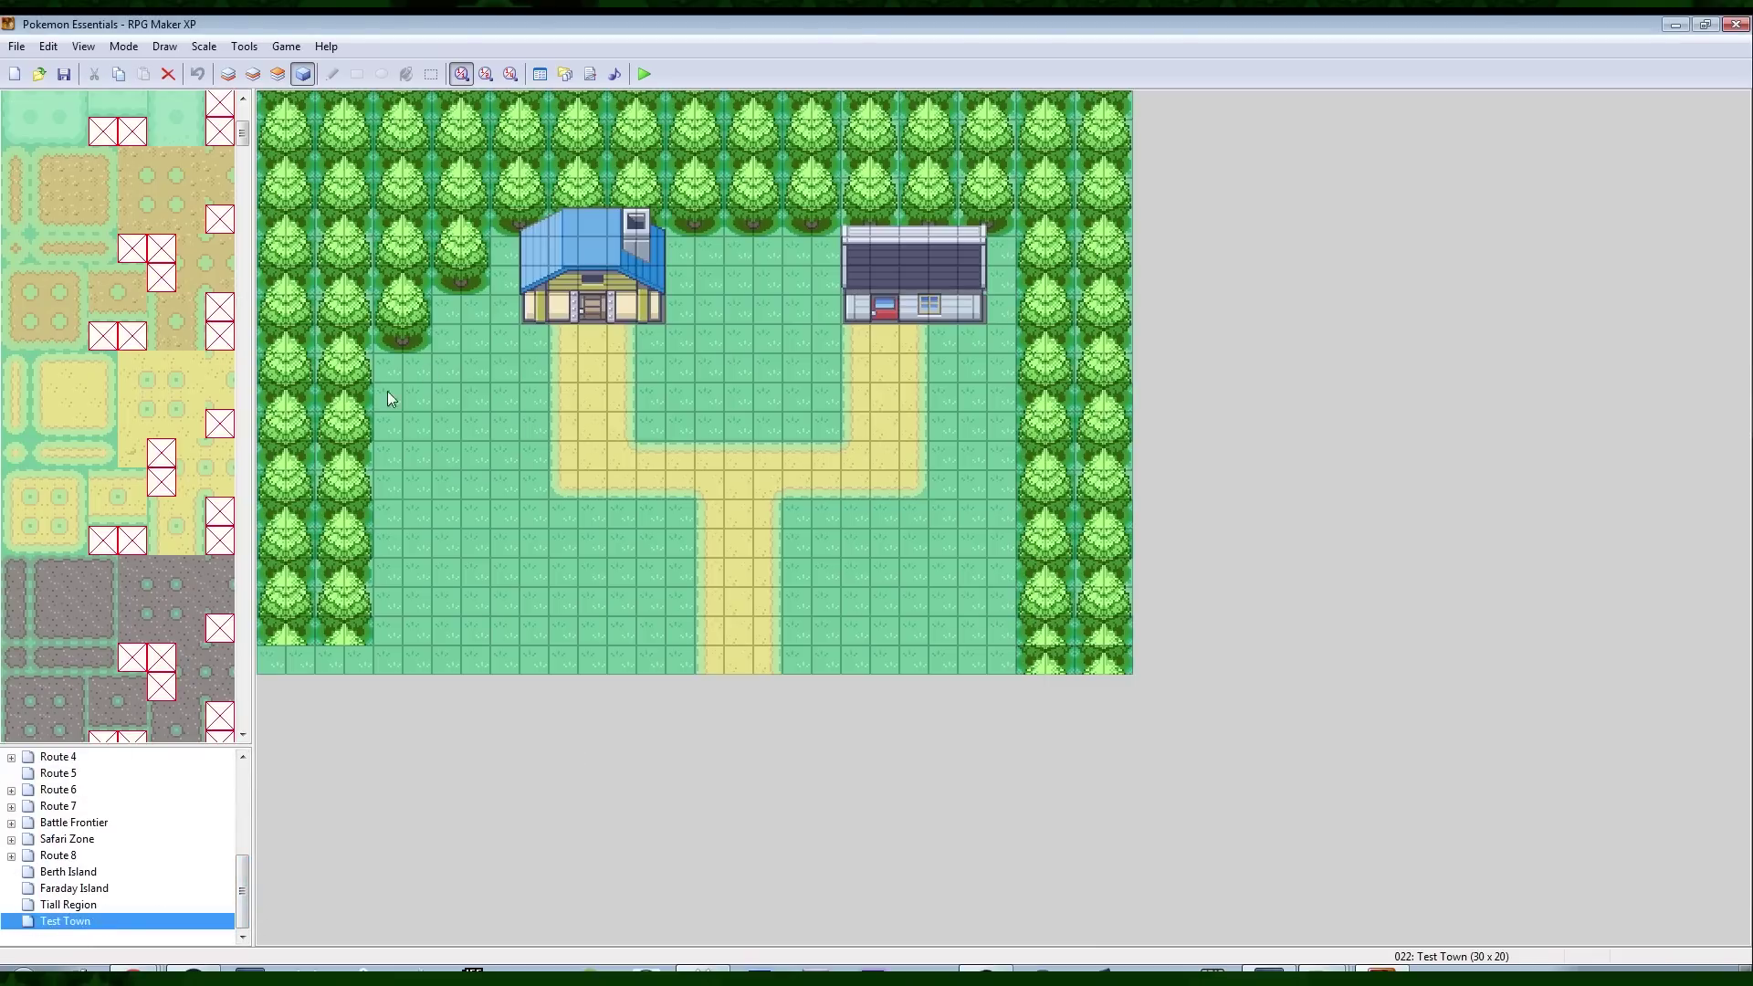
right_click(55, 941)
left_click(91, 822)
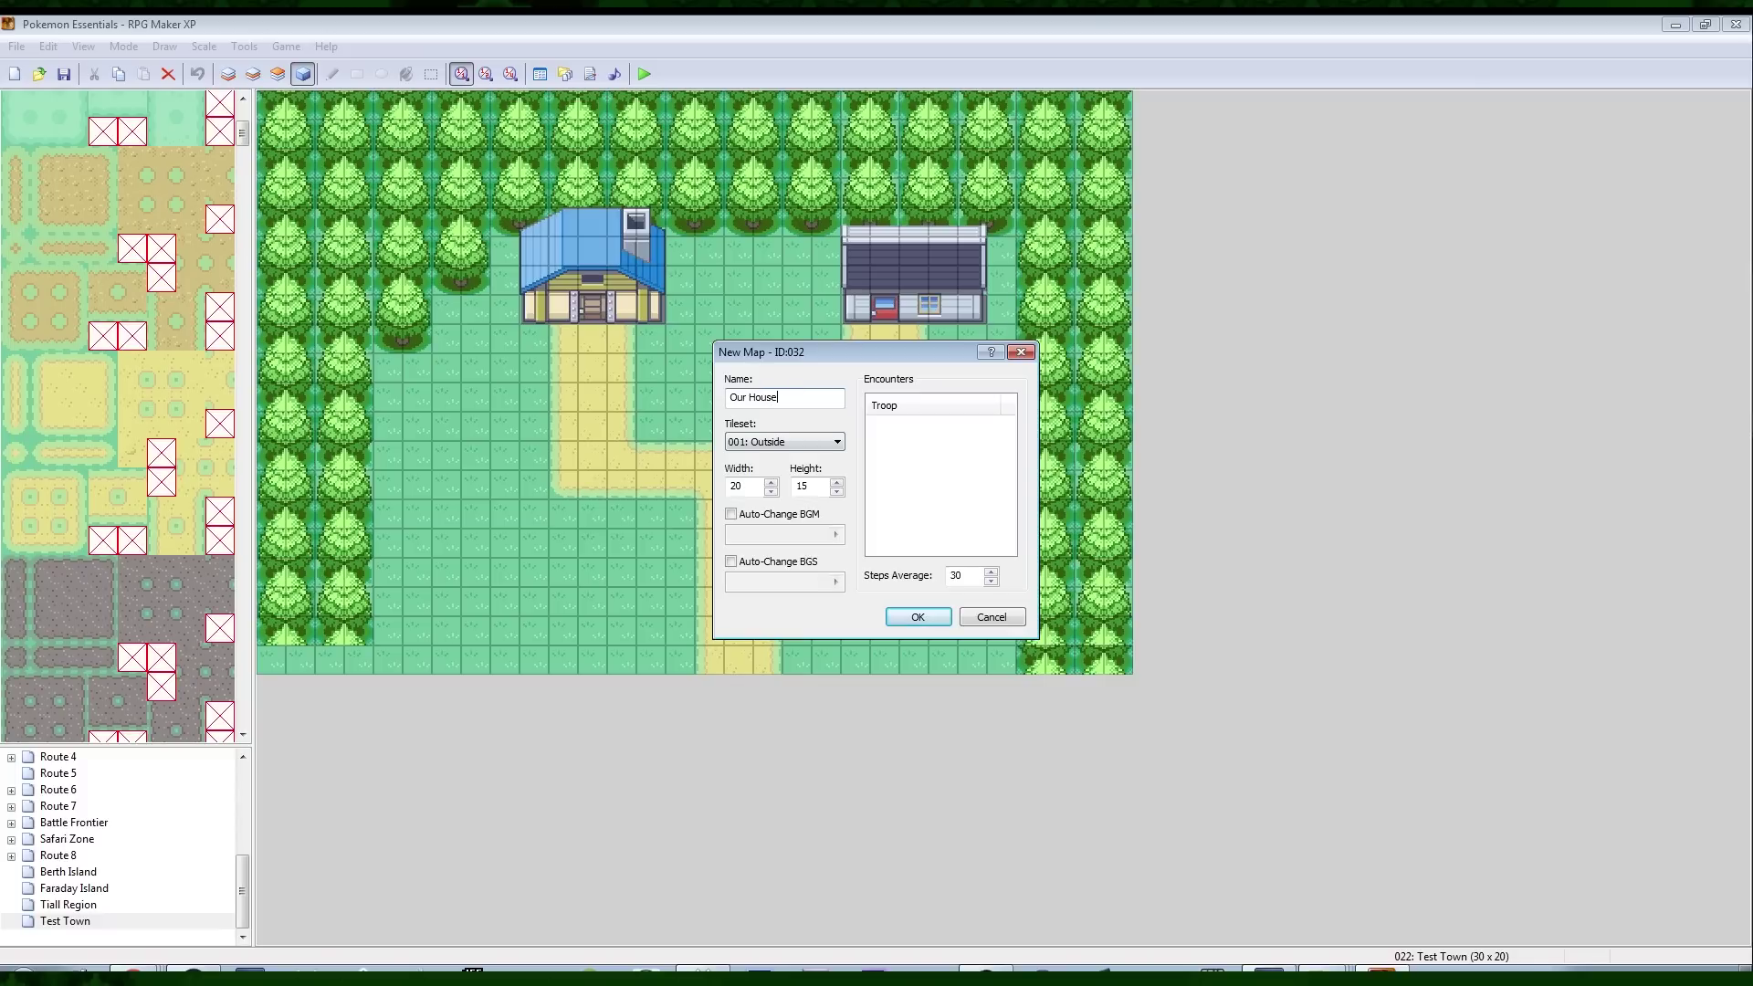
left_click(784, 442)
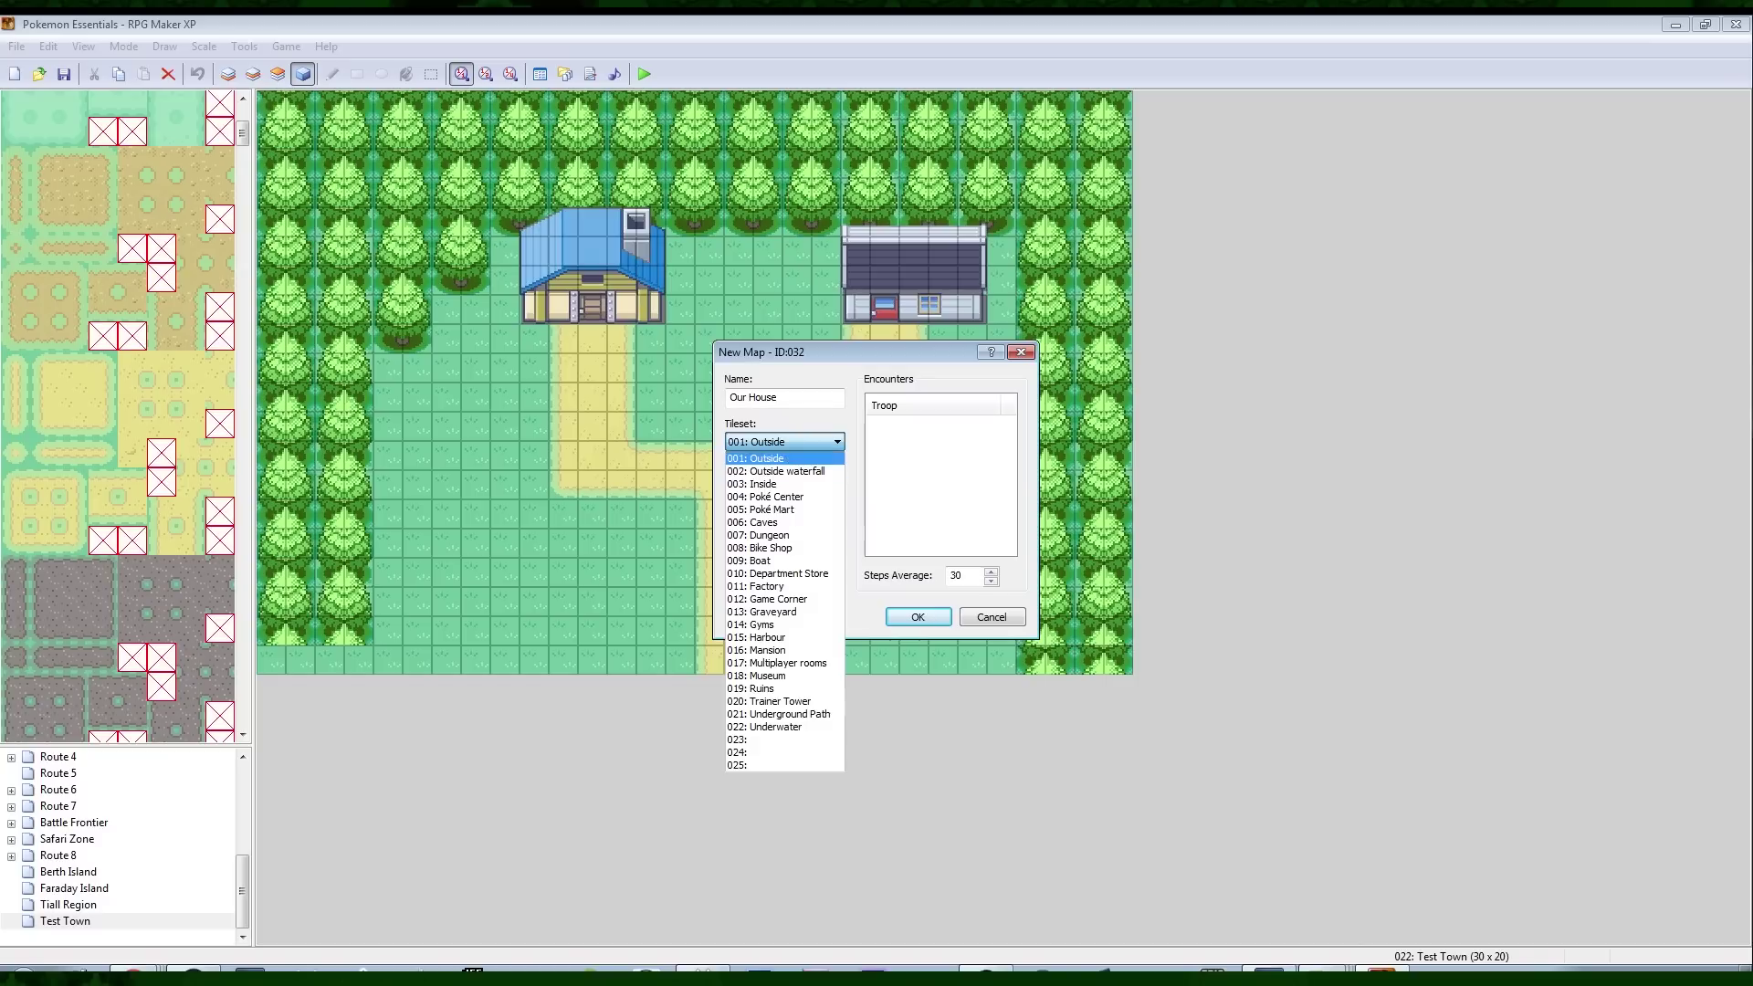
left_click(770, 484)
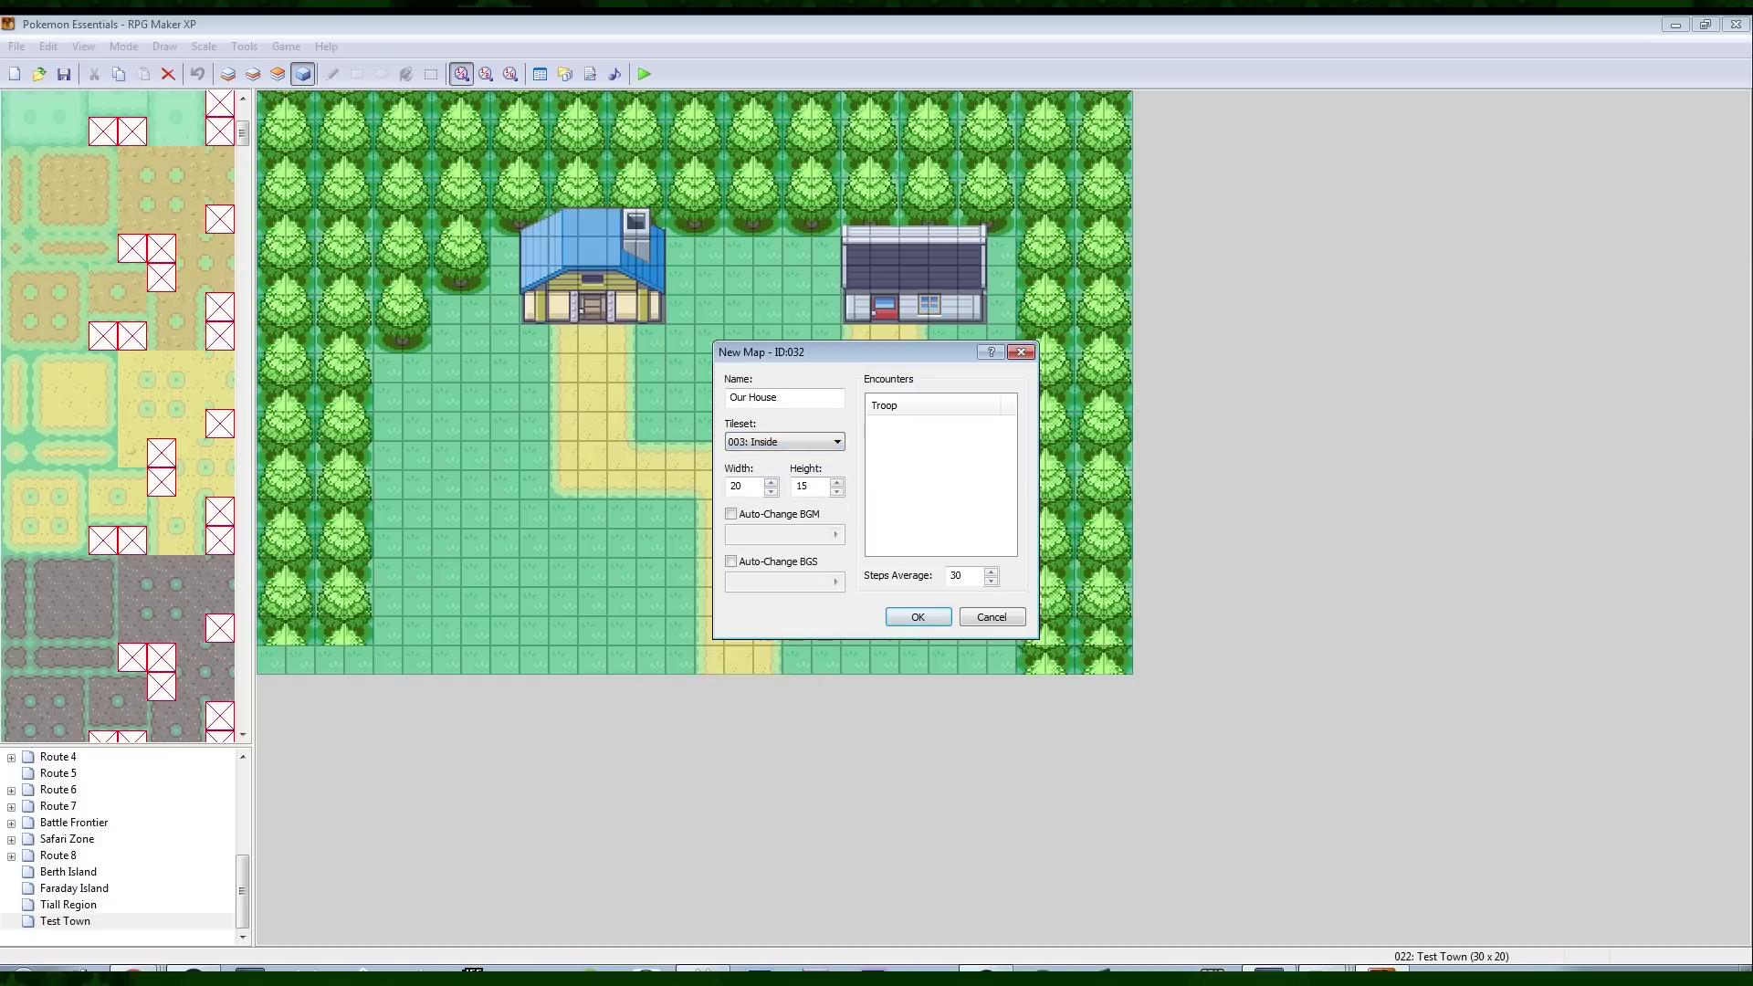
left_click(918, 617)
Paint a rough patch of the light striped wood floor tile on layer 1 of the Our House map
left_click(229, 74)
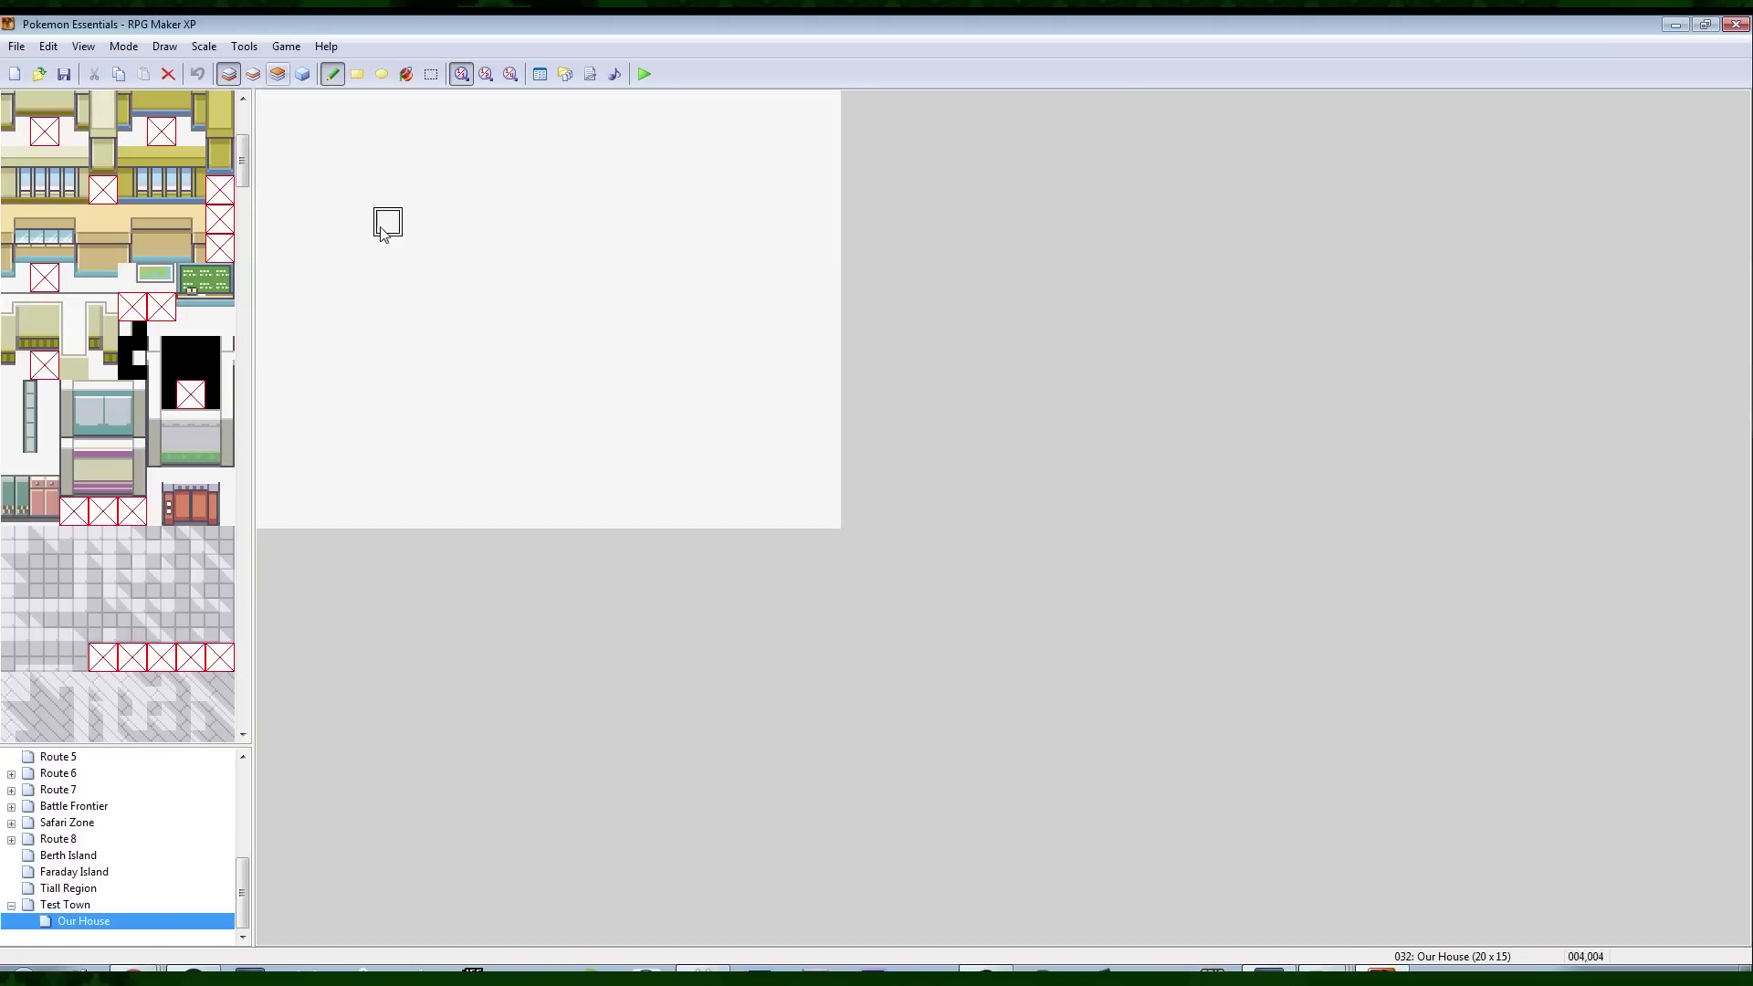
scroll(230, 356, "up", 7)
left_click_drag(233, 170, 244, 101)
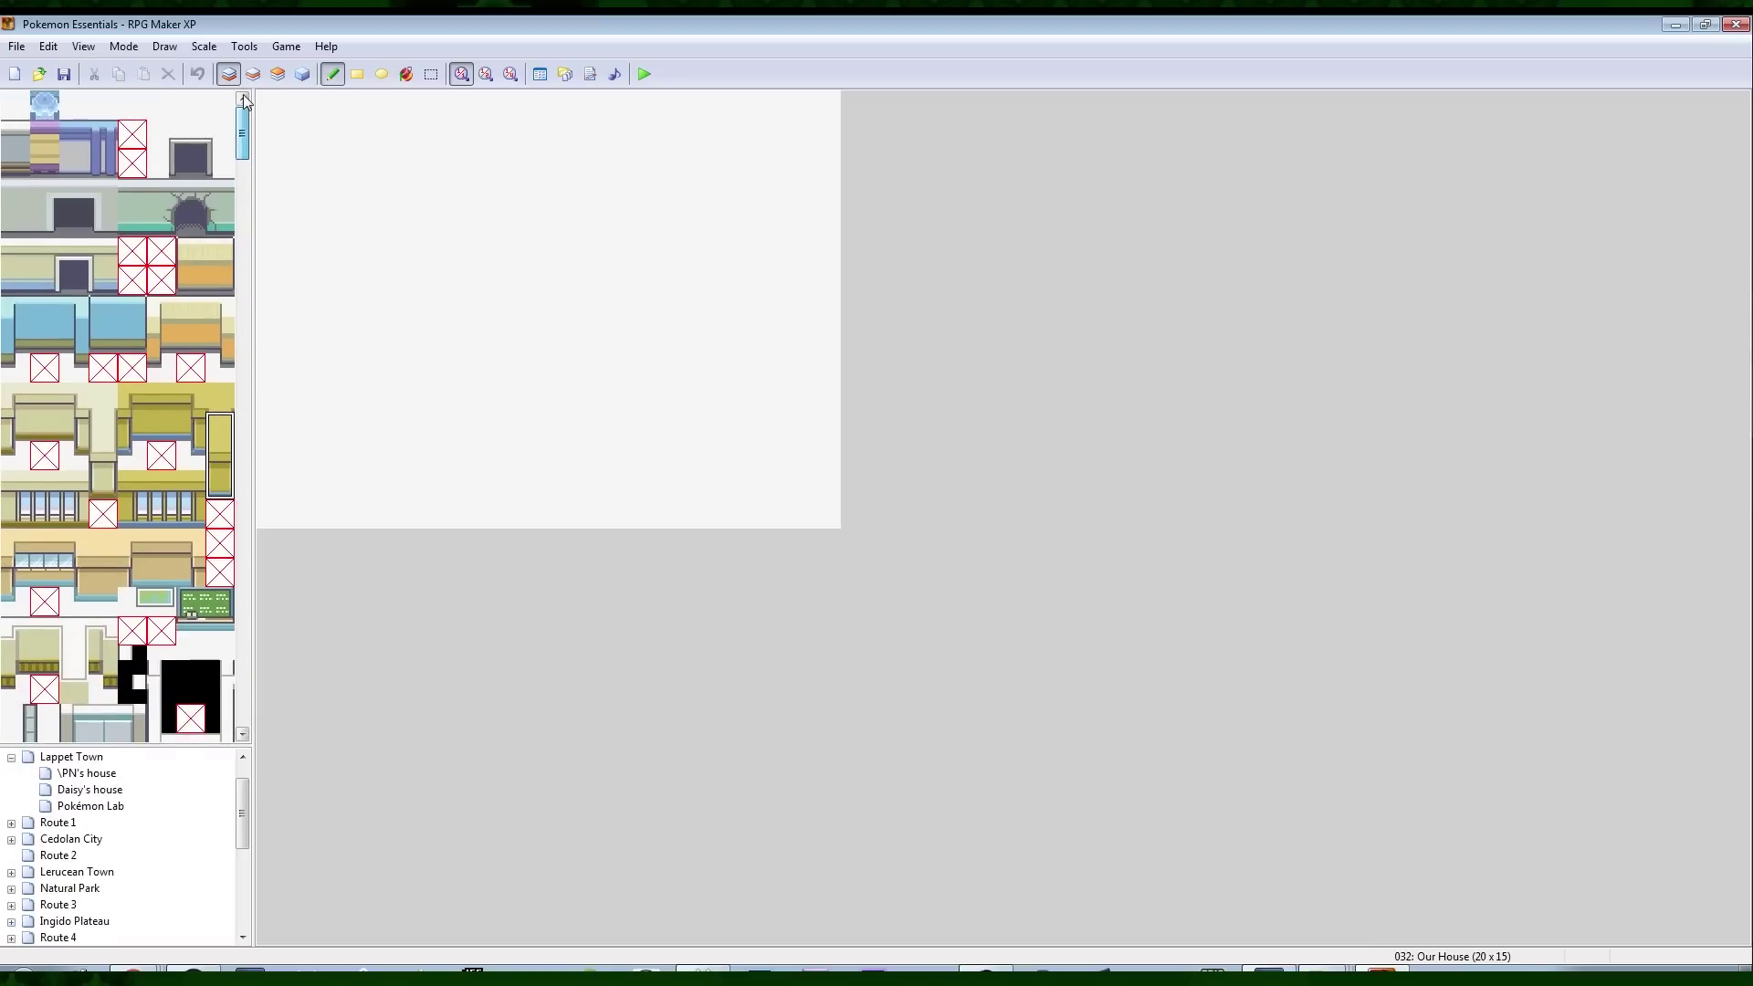
left_click(16, 162)
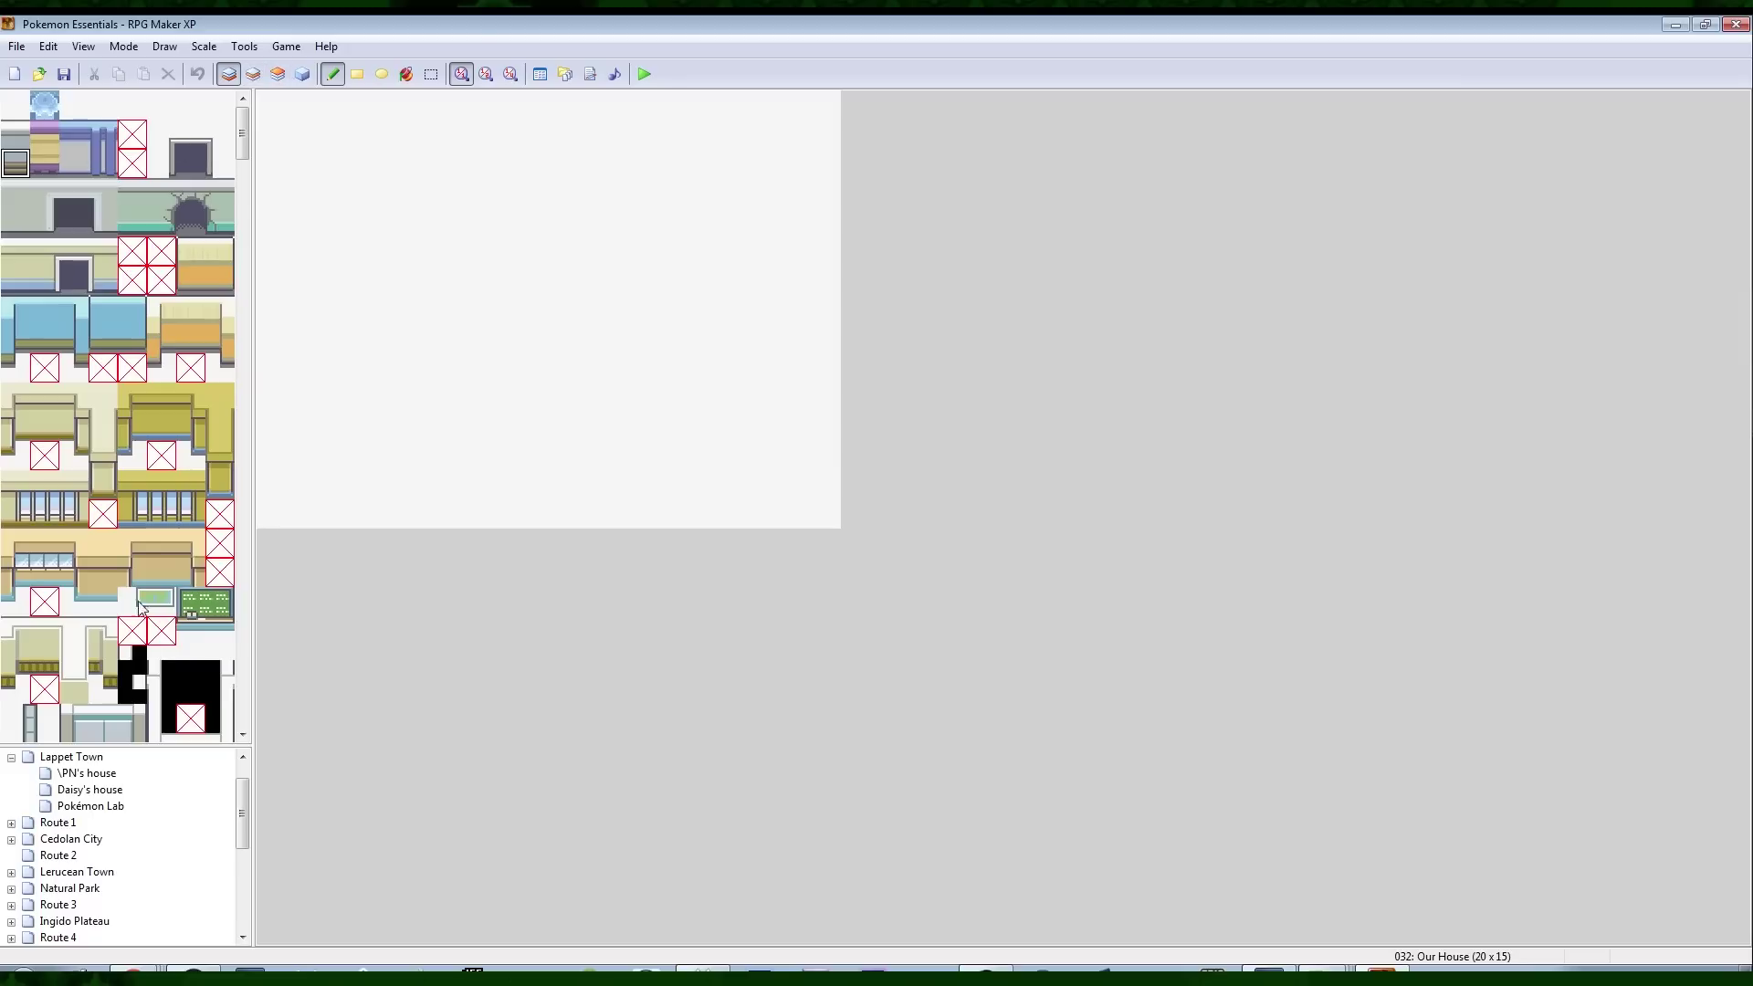
left_click_drag(239, 150, 238, 274)
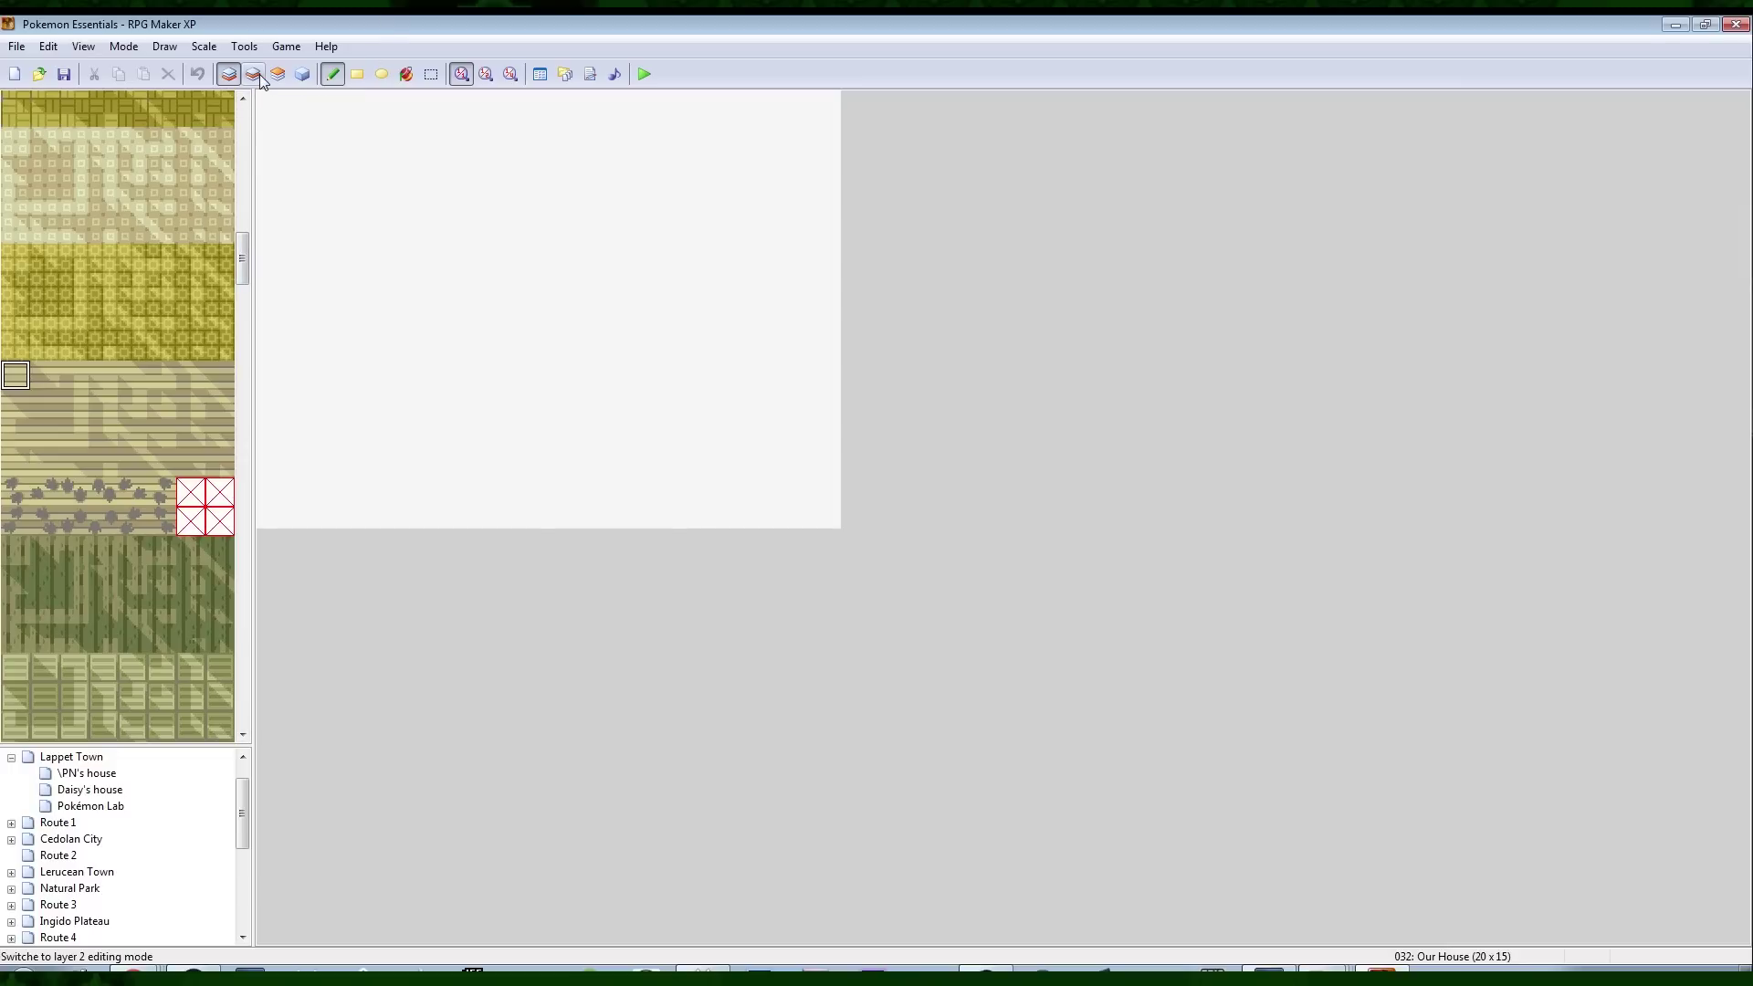
mouse_move(358, 162)
left_mouse_down()
mouse_move(594, 309)
mouse_move(481, 341)
mouse_move(532, 368)
mouse_move(484, 365)
left_mouse_up()
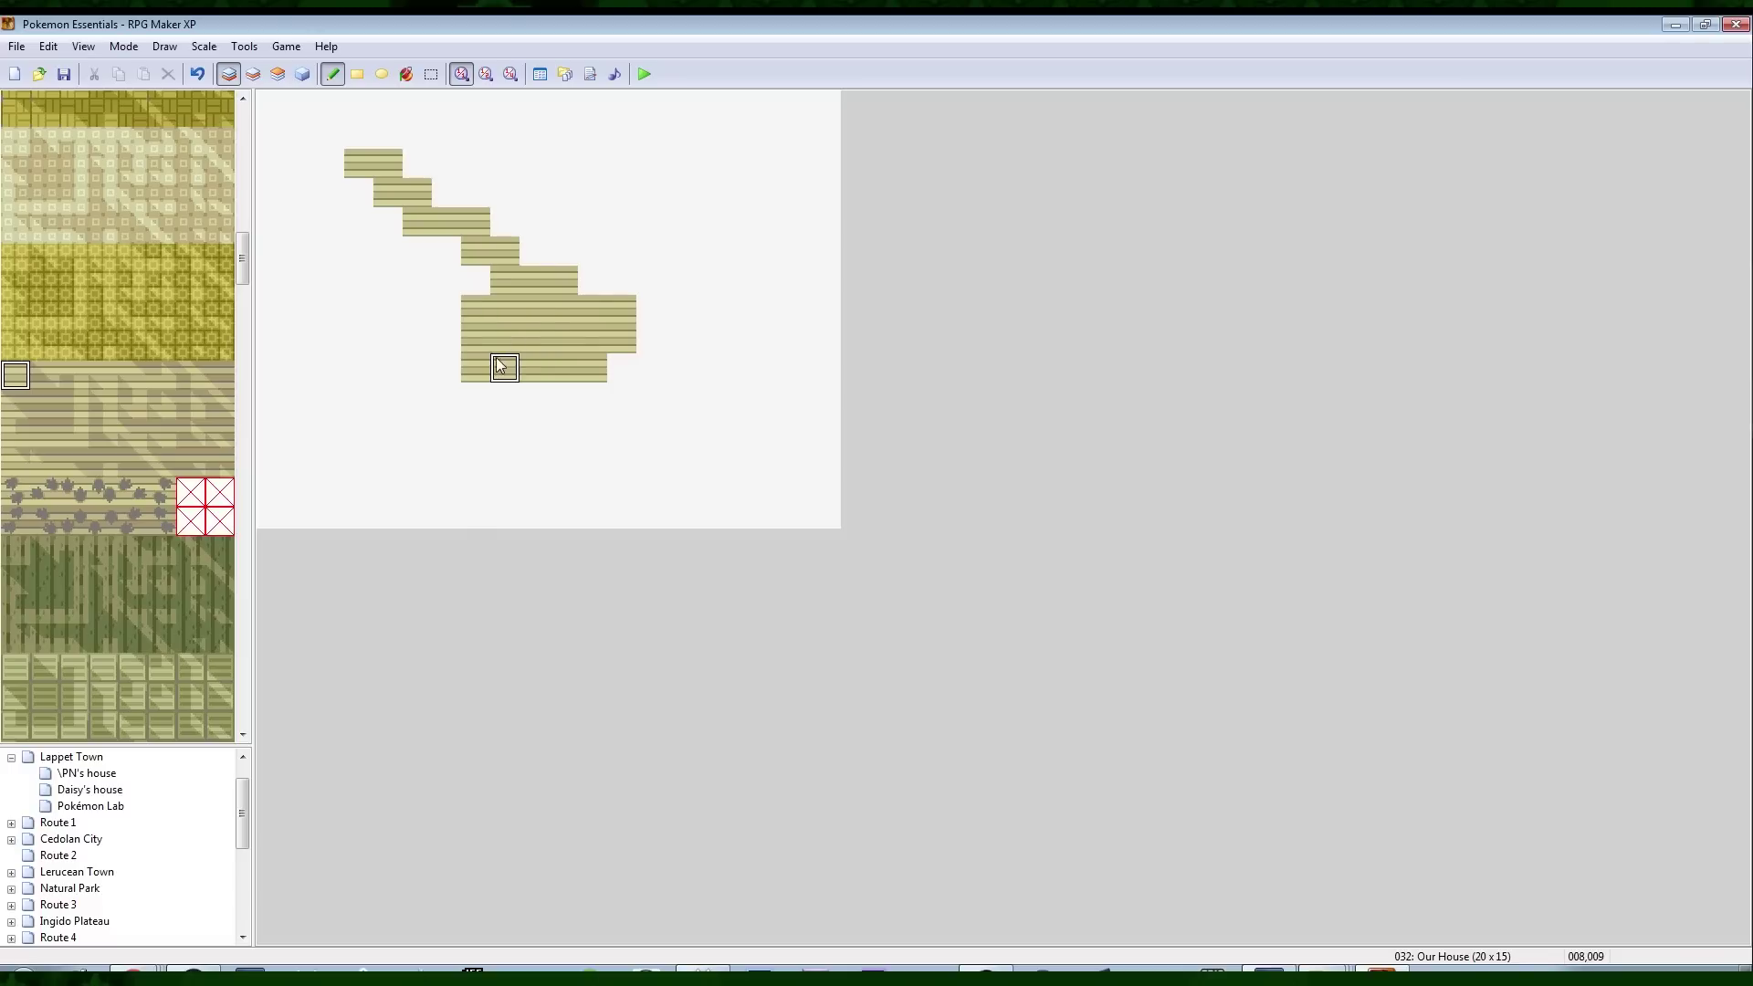
Copy blocks of the painted floor and extend them into one large, nearly rectangular wood floor
mouse_move(502, 364)
right_mouse_down()
mouse_move(553, 309)
mouse_move(475, 361)
mouse_move(580, 310)
right_mouse_up()
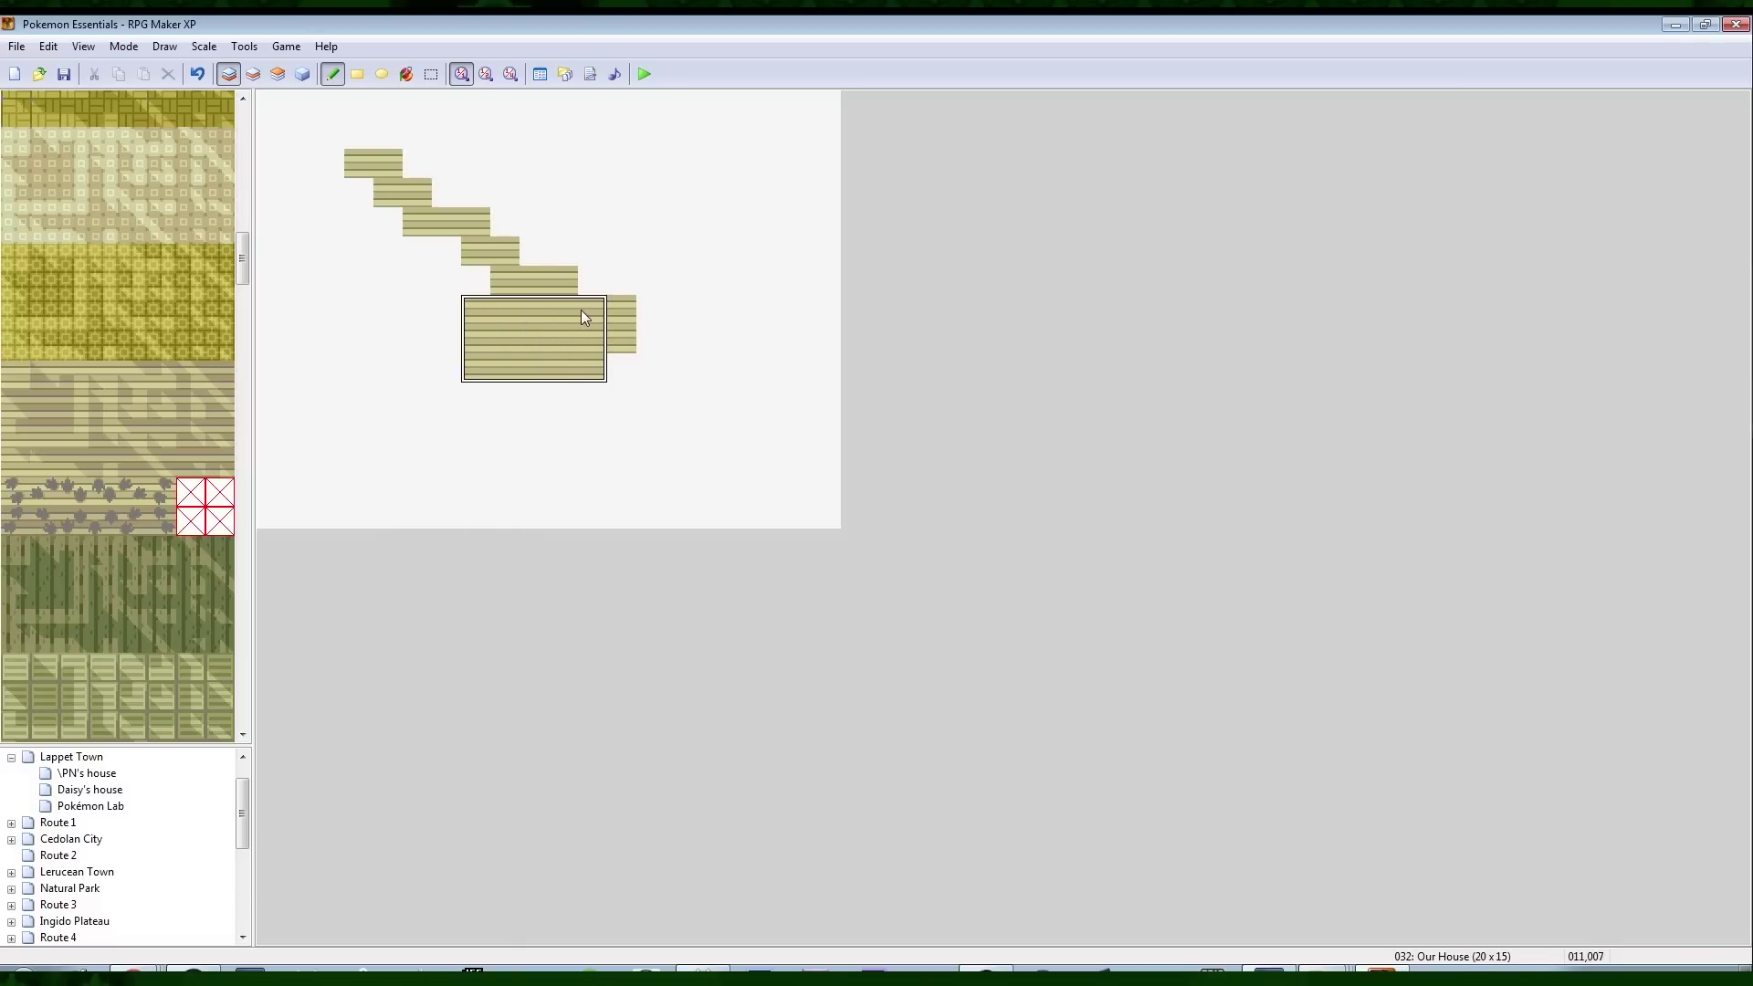
mouse_move(486, 305)
left_mouse_down()
mouse_move(486, 159)
mouse_move(645, 193)
mouse_move(649, 178)
mouse_move(695, 250)
mouse_move(595, 305)
mouse_move(453, 293)
mouse_move(455, 169)
mouse_move(683, 165)
left_mouse_up()
right_click_drag(700, 415, 677, 415)
left_click_drag(677, 415, 671, 206)
left_click(654, 168)
Erase the uneven left and top edges with copied blank tiles, leaving a floor 11 tiles wide and 7 tiles high
left_click_drag(298, 168, 298, 373)
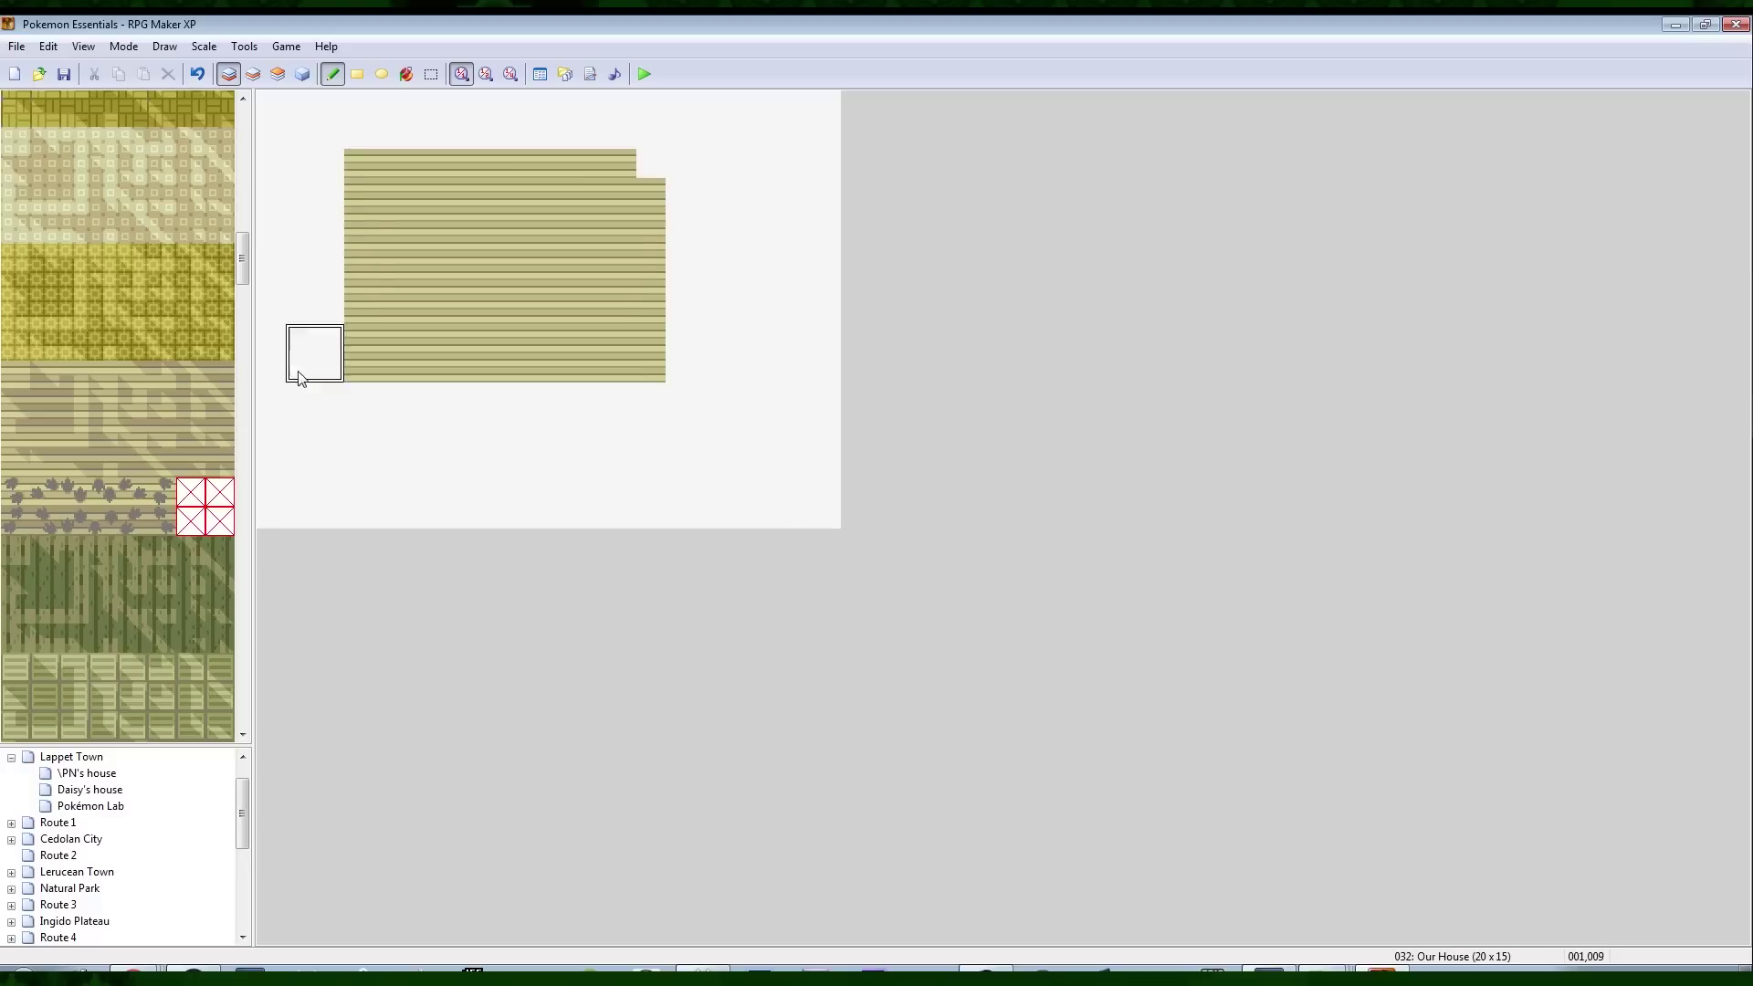
left_click(344, 157)
mouse_move(348, 164)
left_mouse_down()
mouse_move(622, 146)
mouse_move(526, 162)
left_mouse_up()
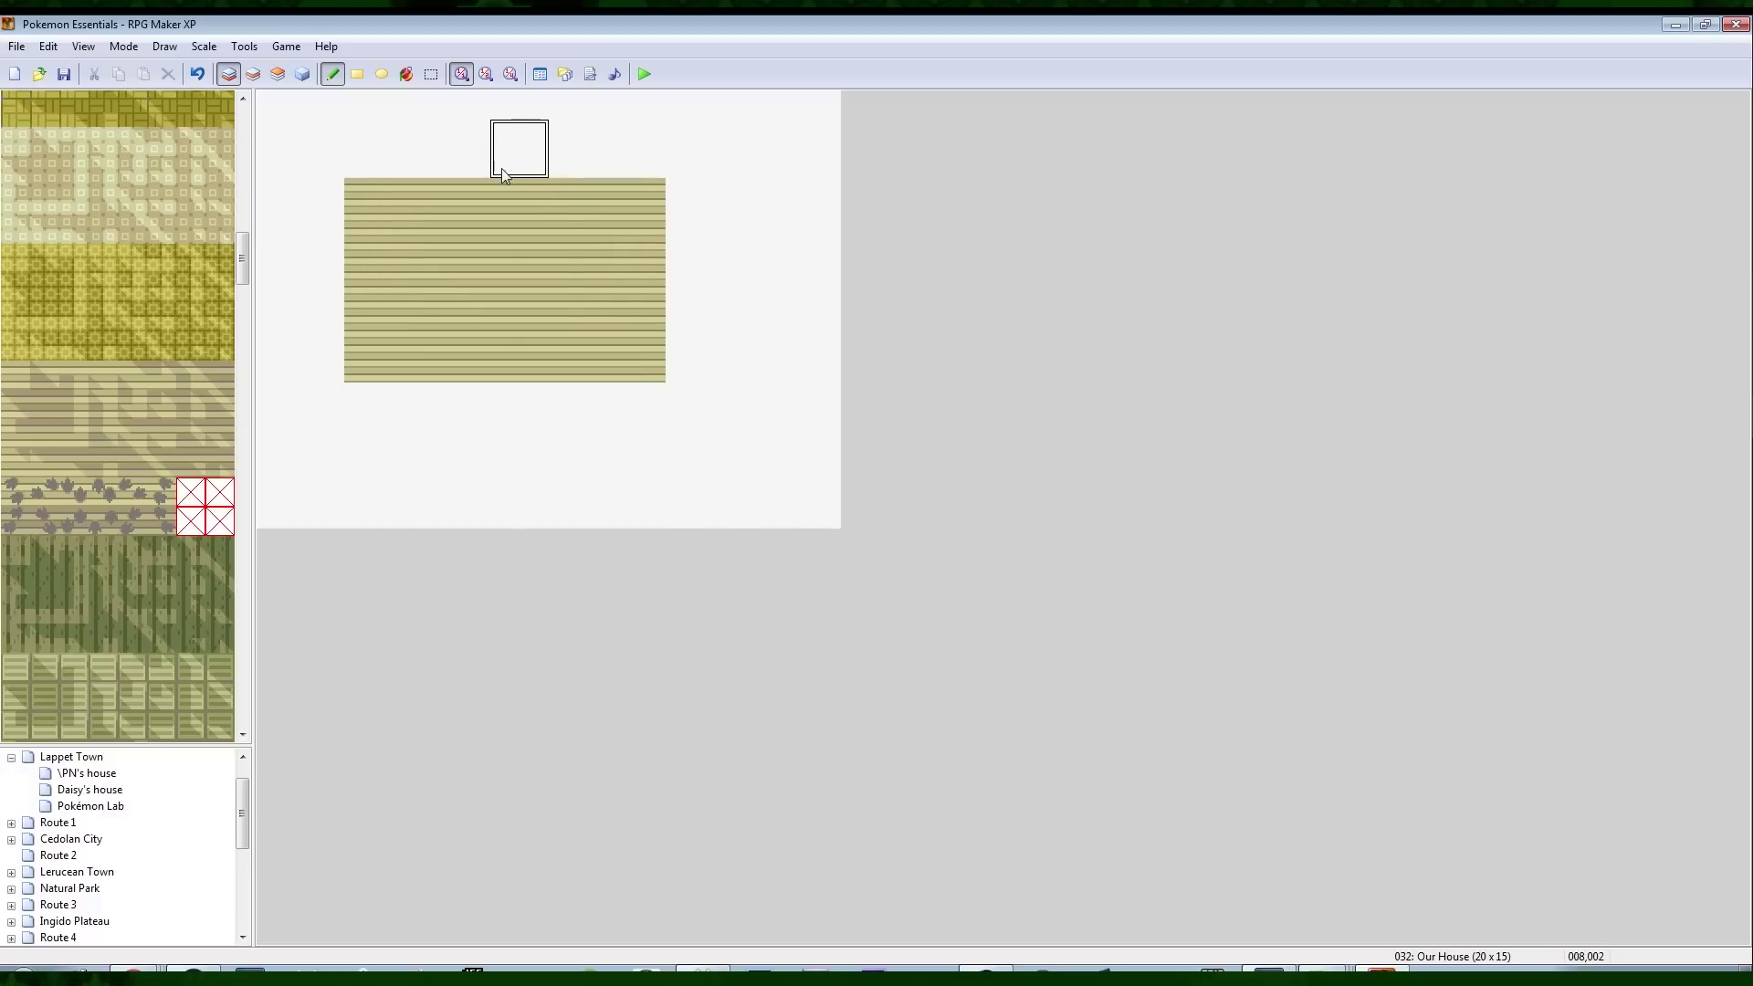
Set the Inside tileset's second autotile graphic to Black in the database and apply the change
left_click(541, 75)
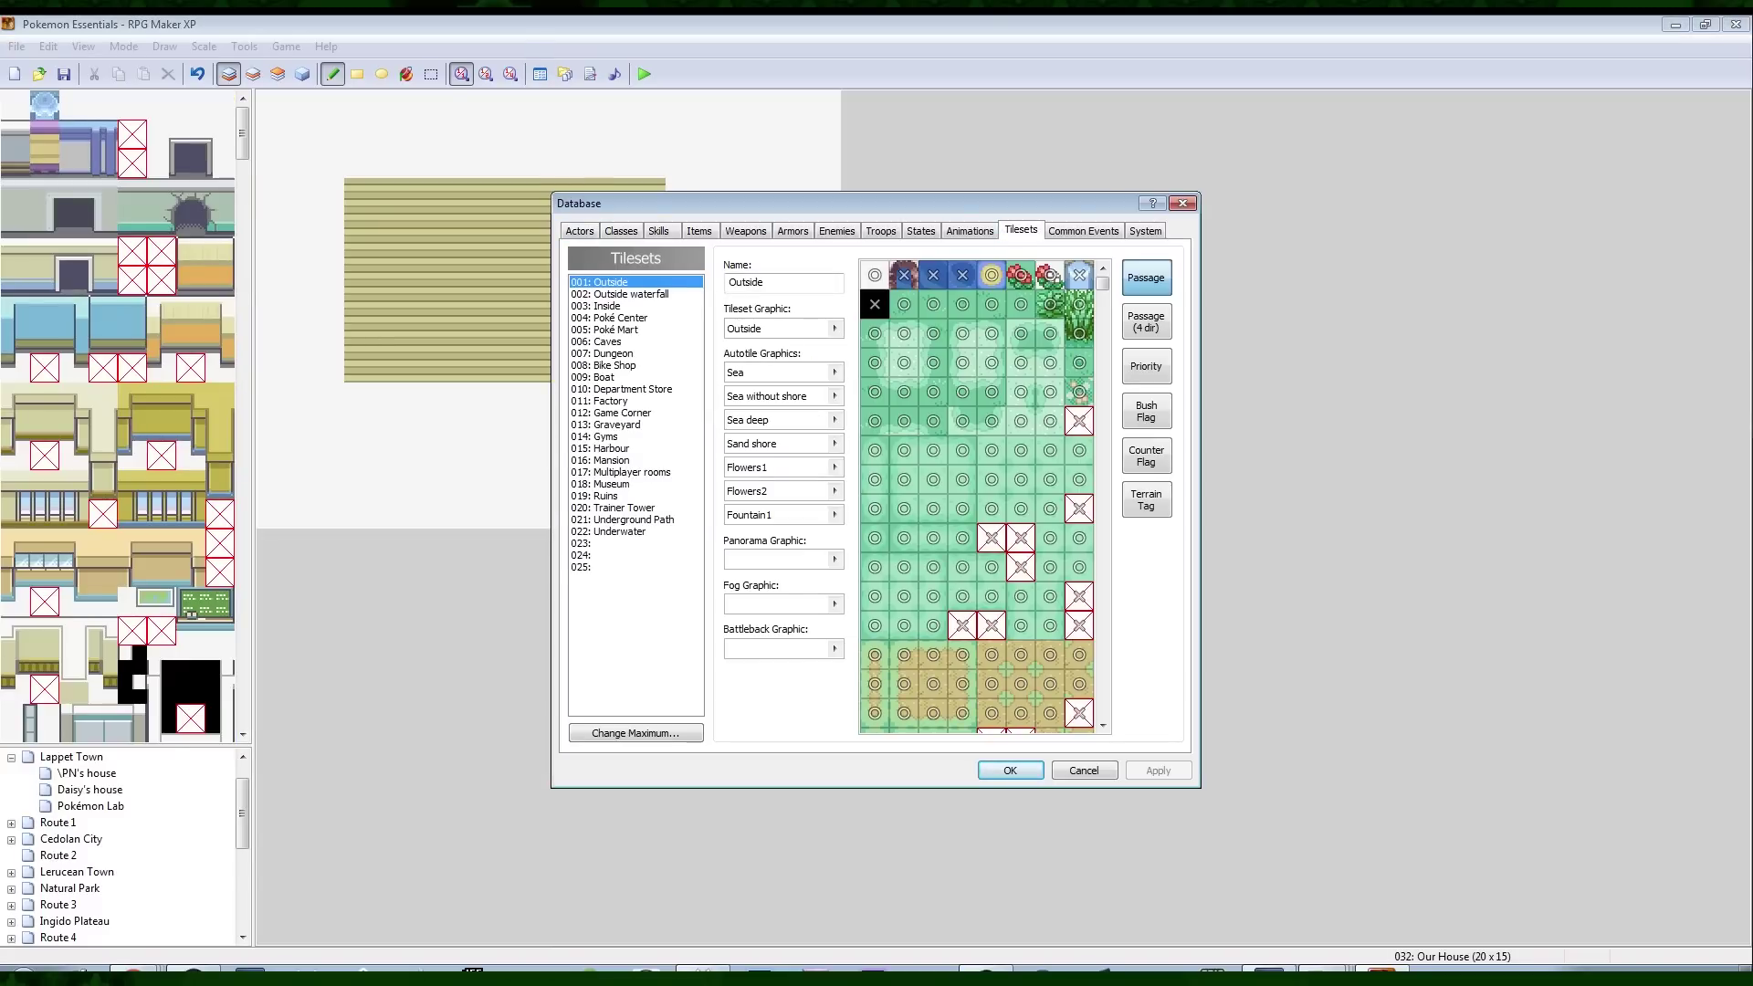
left_click(606, 305)
double_click(776, 396)
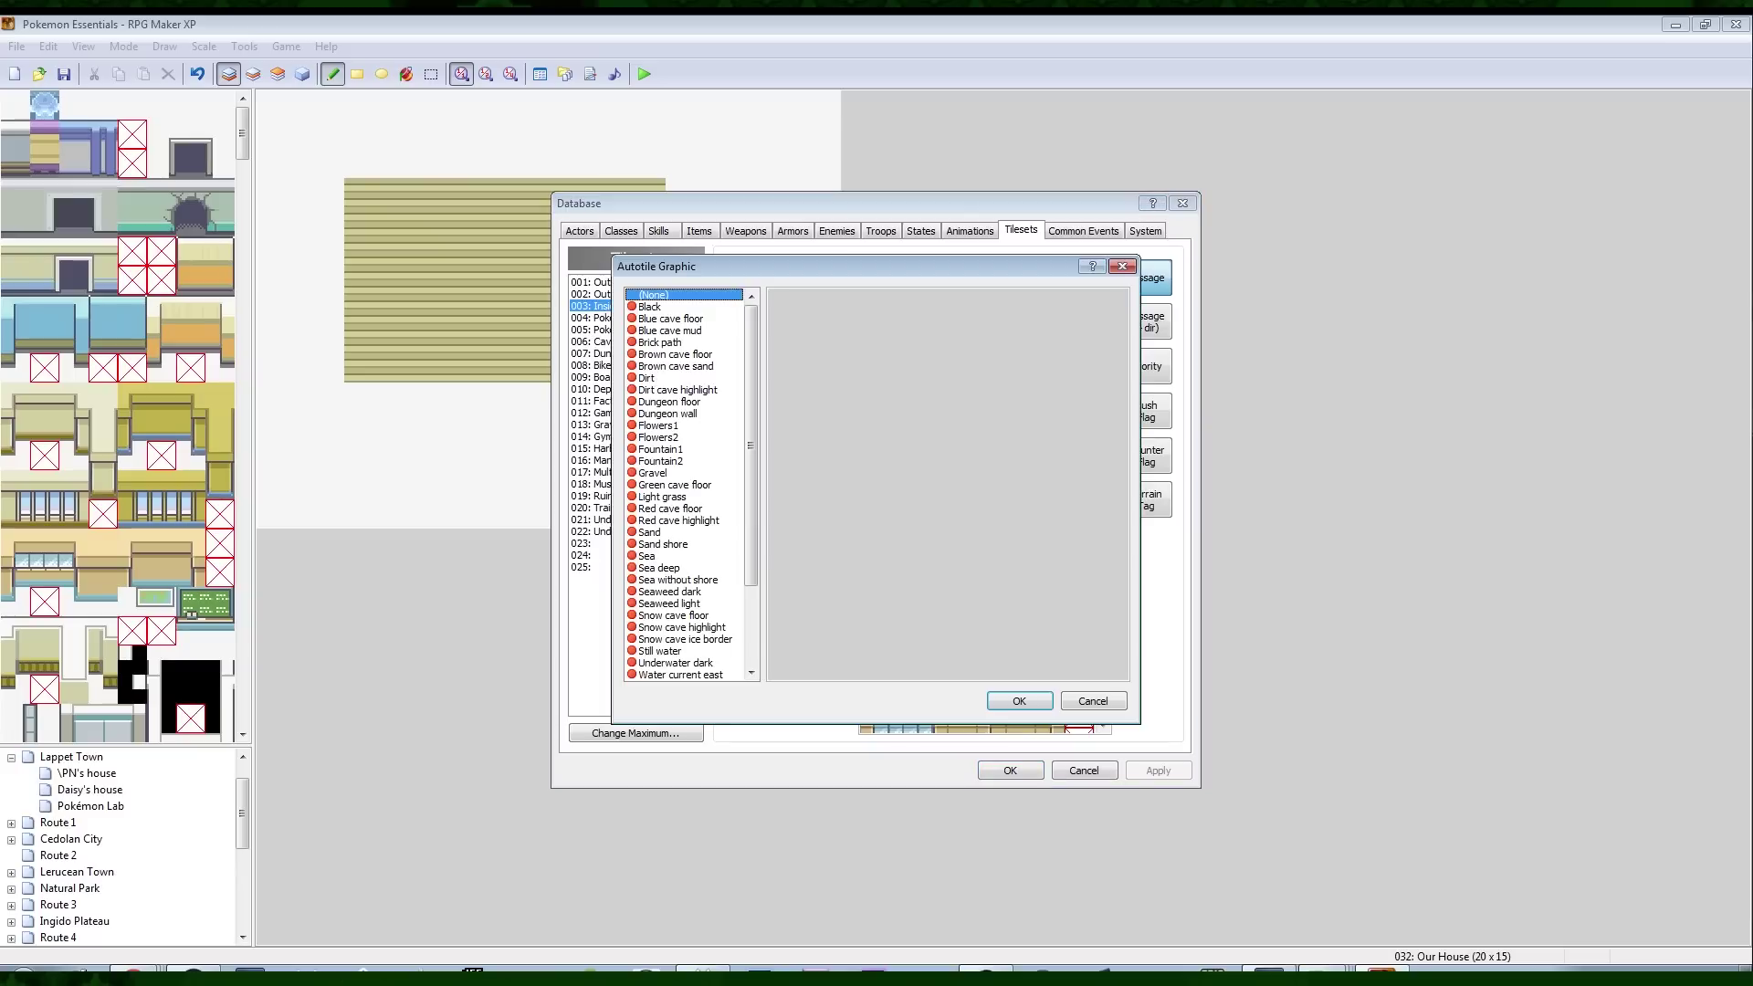
left_click(649, 306)
left_click(1018, 701)
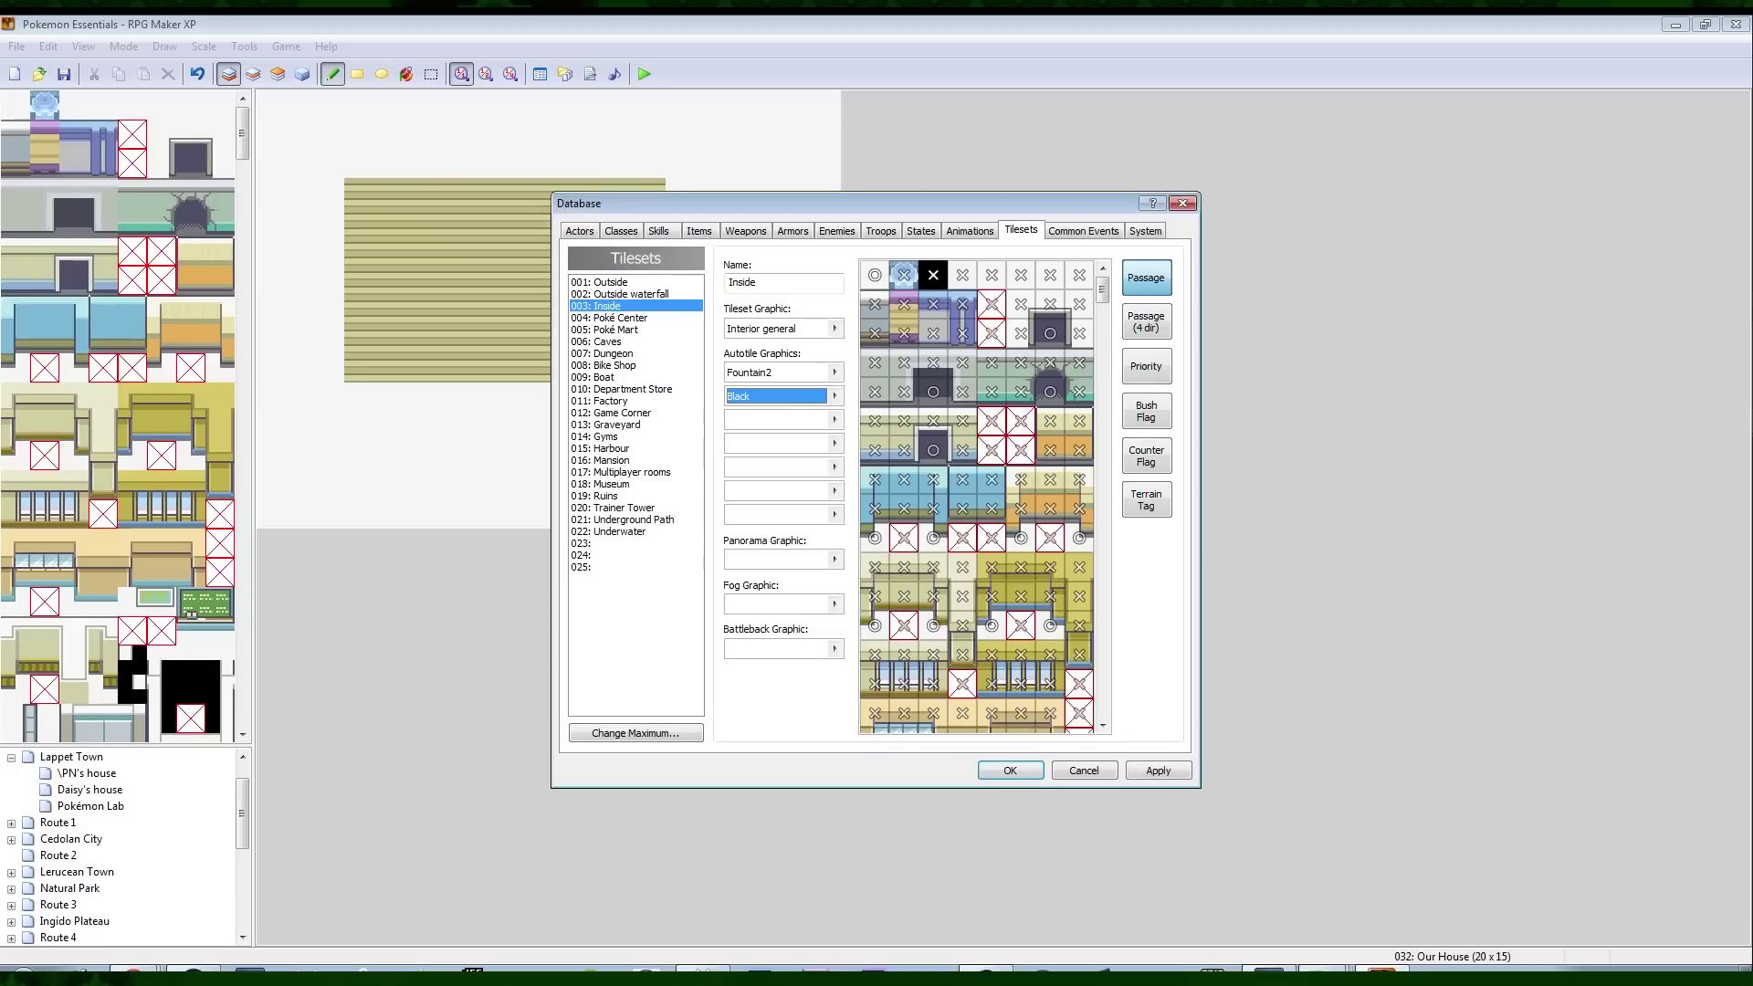
left_click(1156, 770)
left_click(1009, 769)
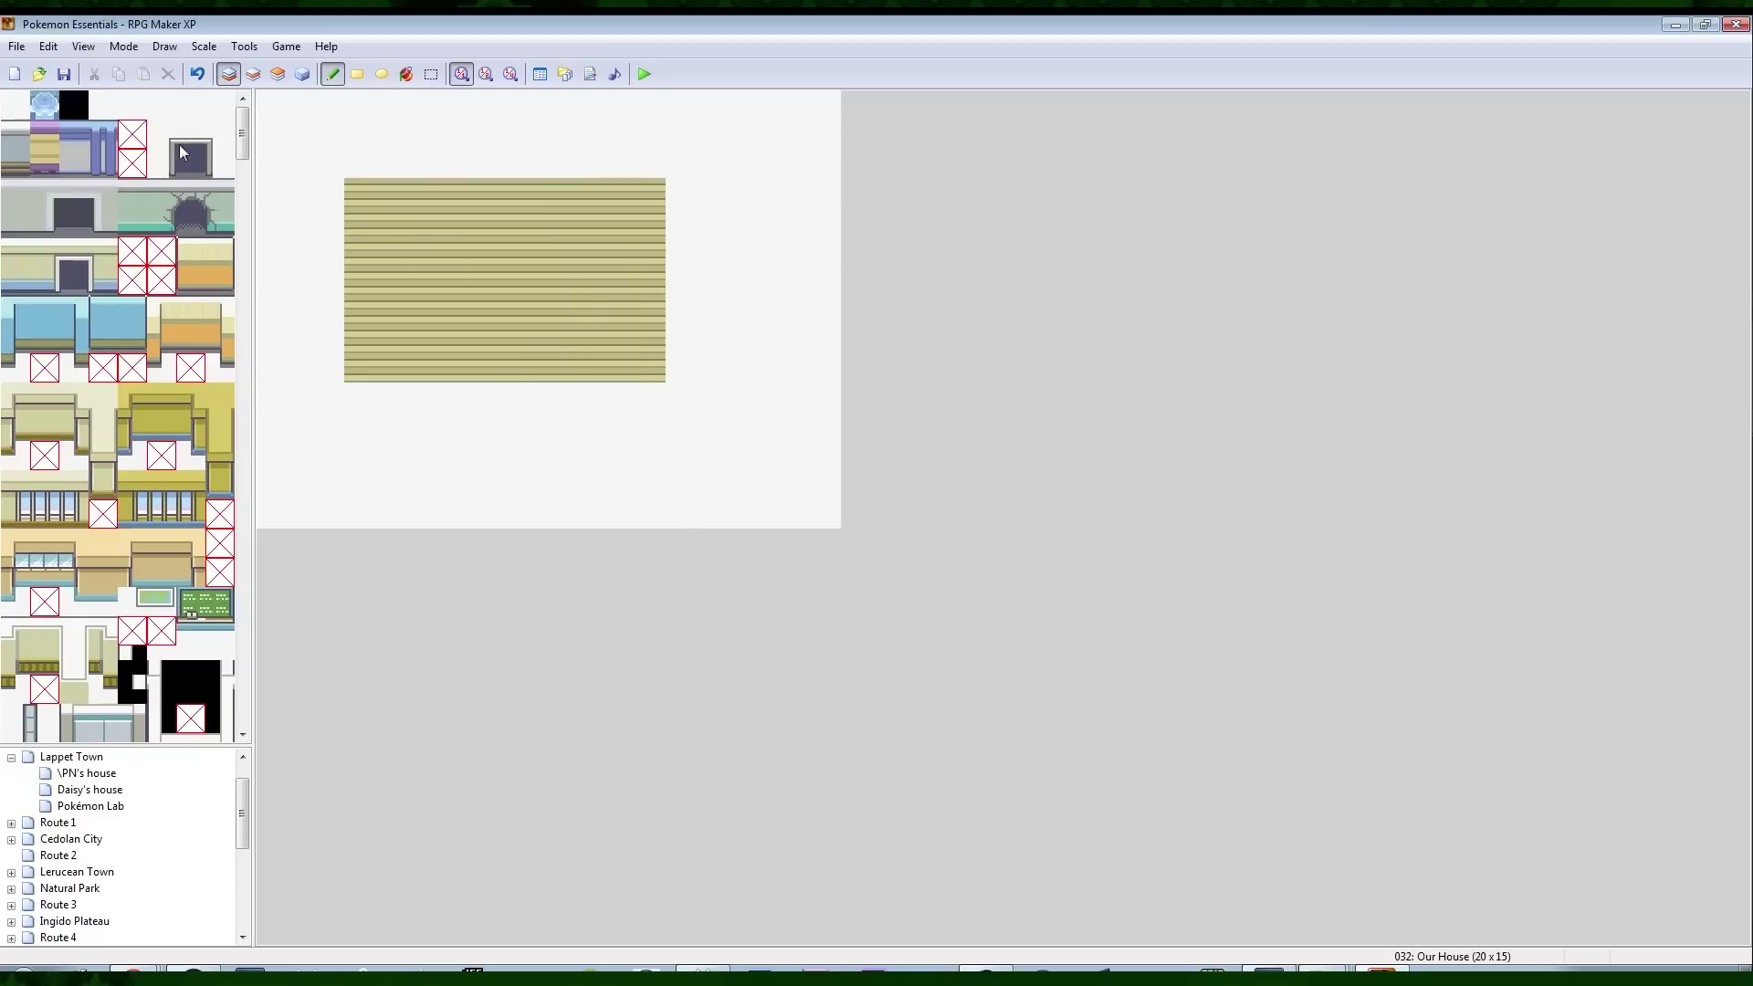
Fill the blank area around the wood floor with the Black autotile
left_click(70, 102)
left_click(406, 74)
left_click(300, 162)
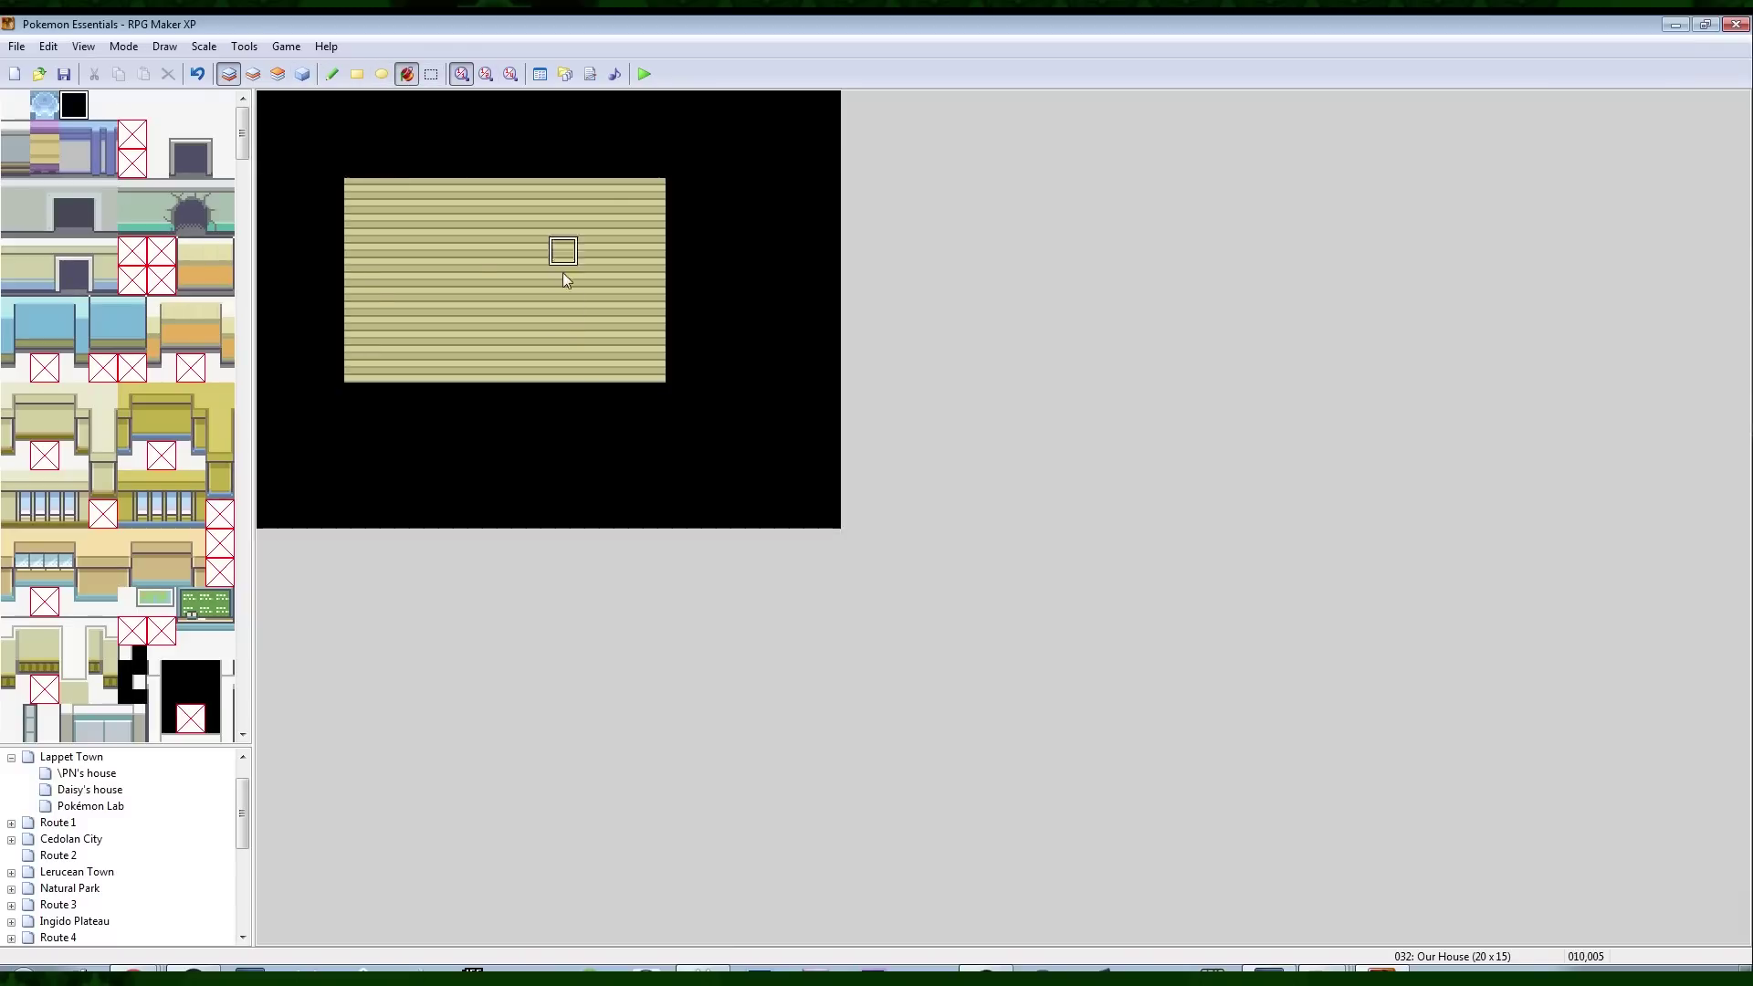